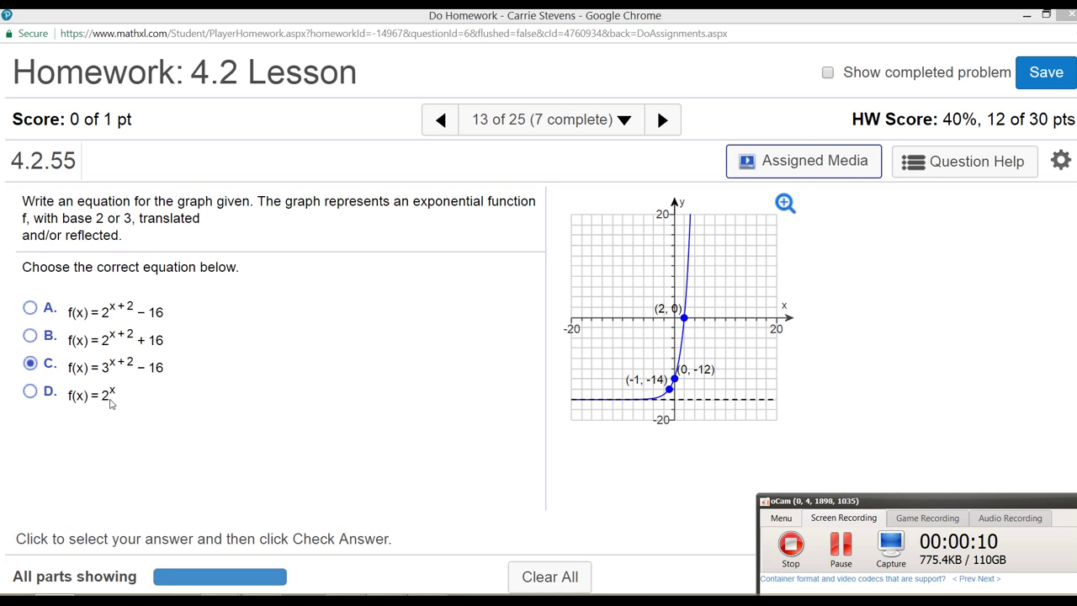
Compare the answer choices and select A, f(x) = 2^(x+2) − 16, as the equation for the graph.
click(29, 310)
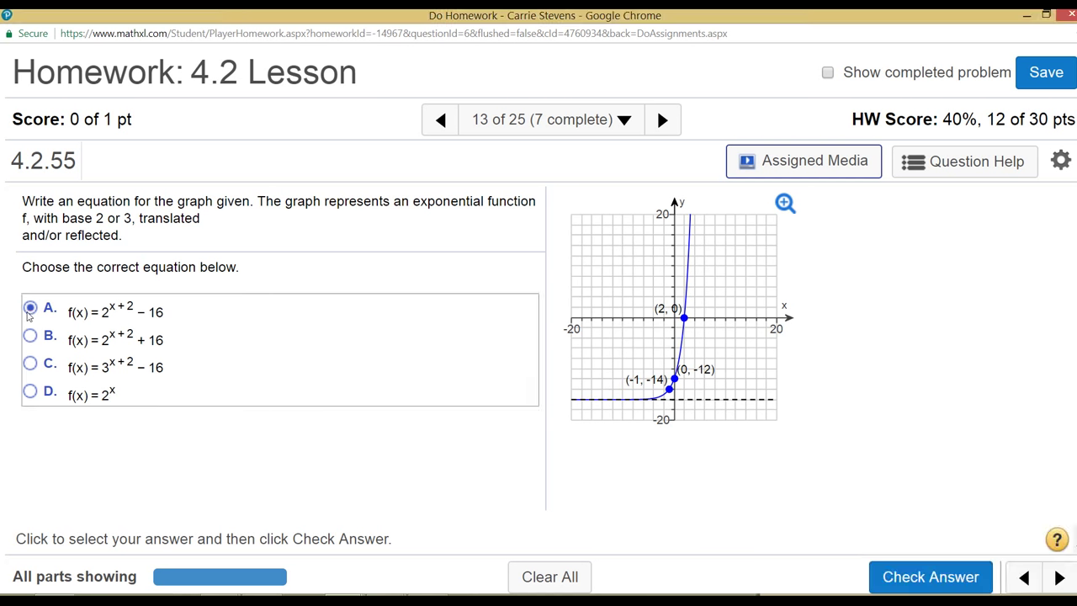
click(30, 336)
click(29, 363)
click(30, 392)
click(29, 308)
click(30, 362)
click(32, 309)
Shrink the maximized homework window to half the screen and switch to the Excel workbook.
click(1046, 14)
drag(477, 31, 1076, 38)
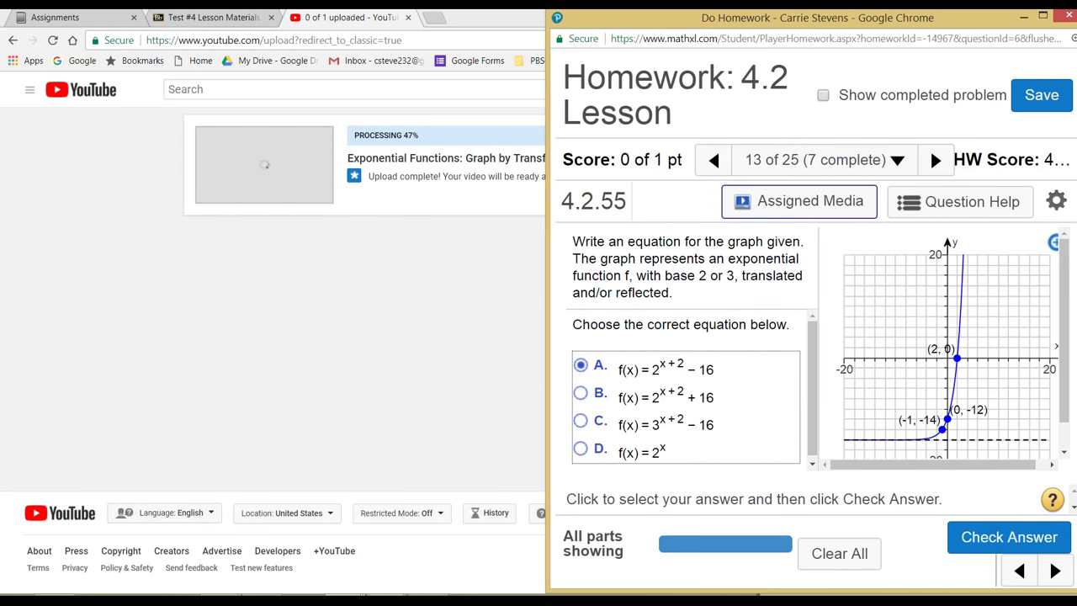
key(alt+Tab)
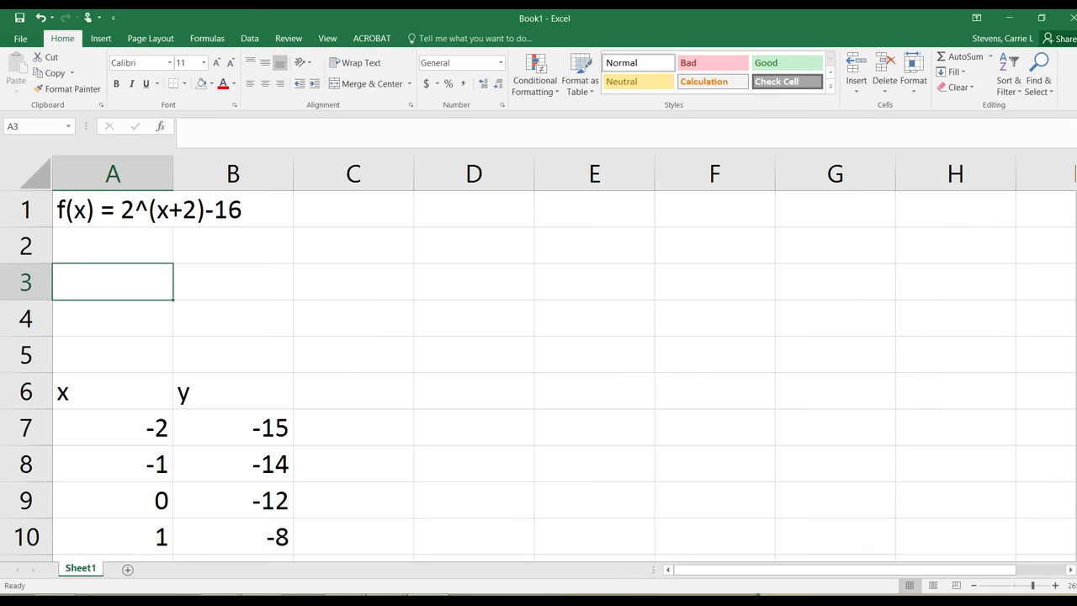
Review the function in A1 and its table, and clear the contents of the y cells B7:B11.
click(80, 210)
scroll(147, 408, down, 3)
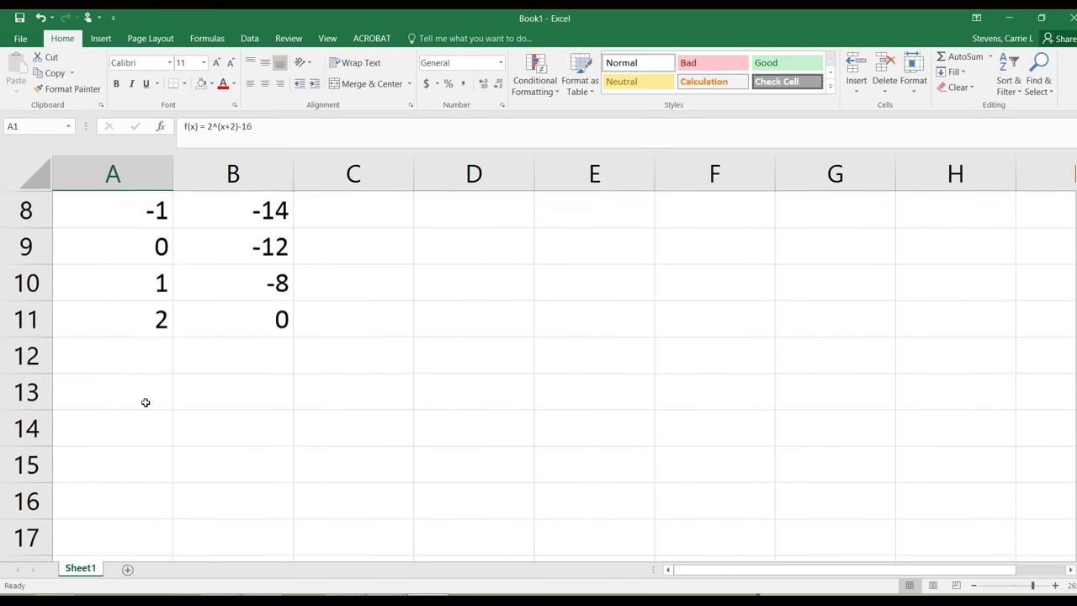
scroll(143, 370, up, 2)
drag(120, 327, 193, 459)
click(193, 456)
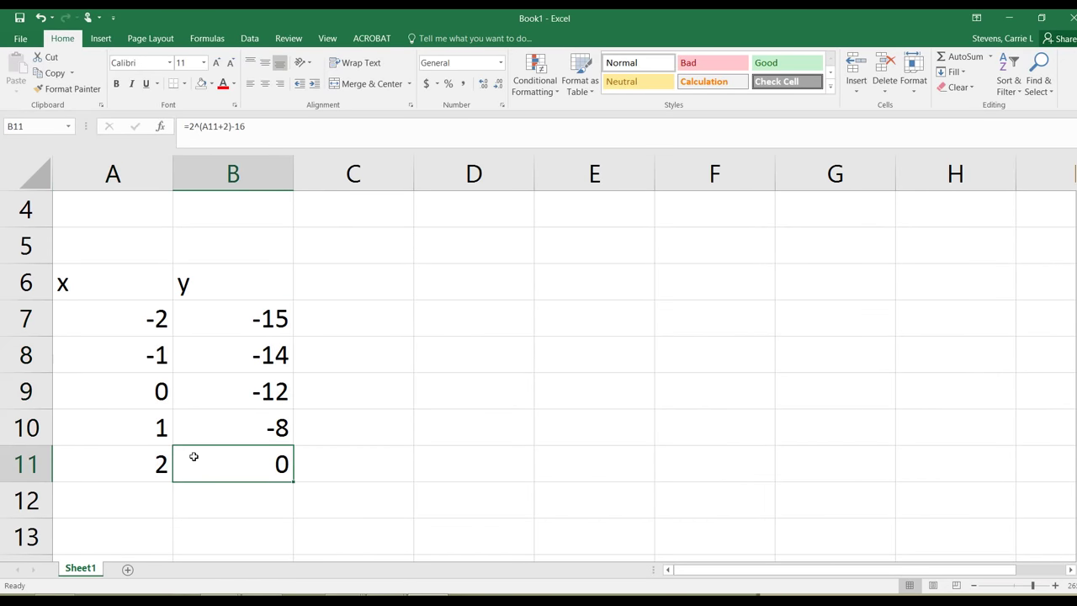
scroll(217, 447, up, 1)
scroll(180, 414, down, 1)
drag(240, 327, 245, 427)
right_click(253, 420)
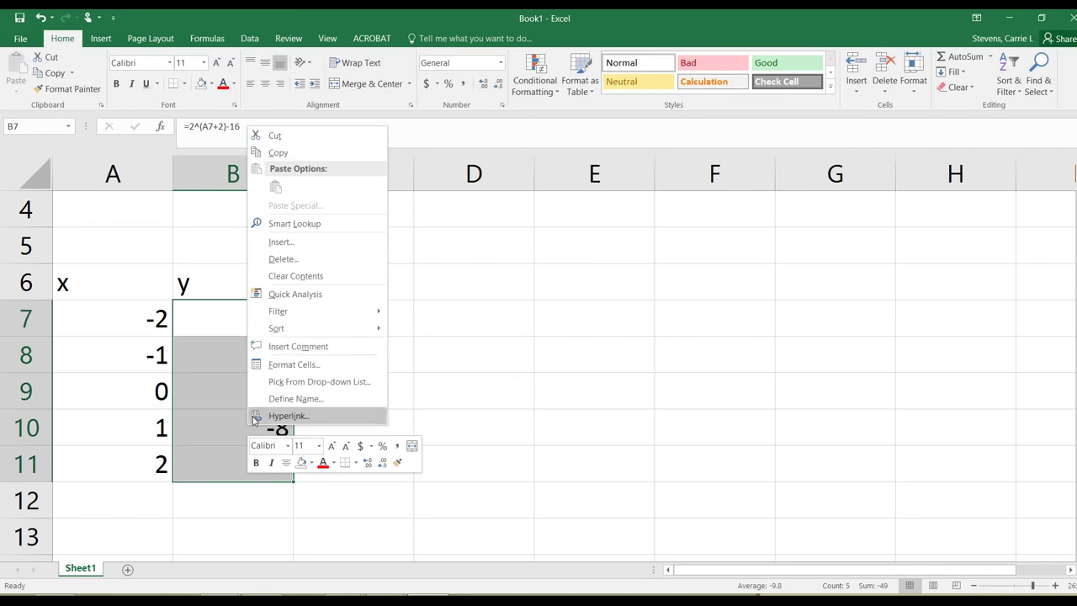
click(281, 275)
Enter the formula =2^(A7+2)-16 in B7, referencing the x value in A7.
scroll(277, 331, up, 1)
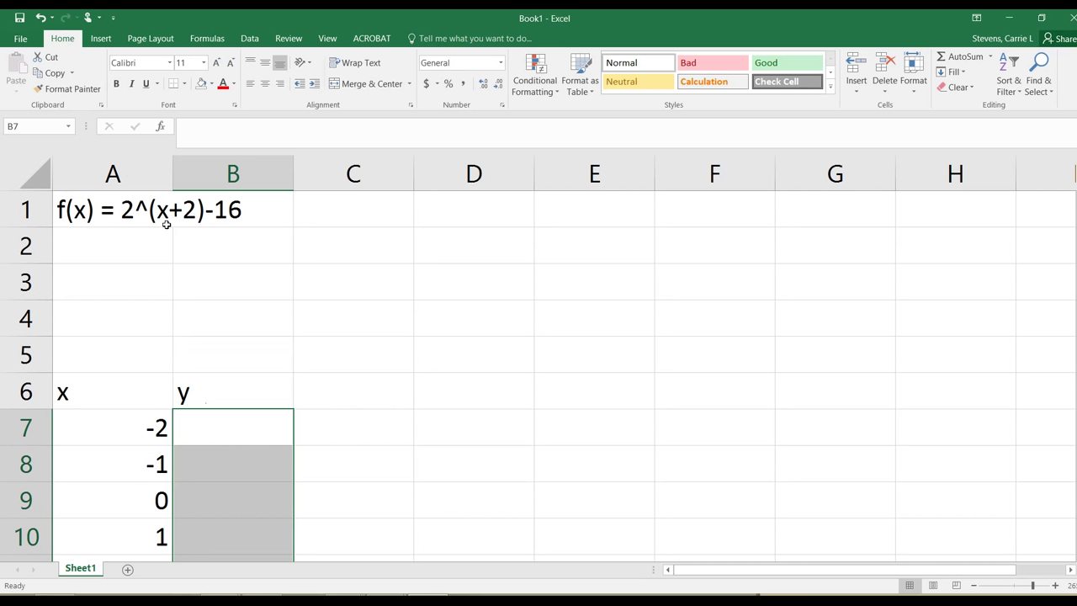
click(85, 254)
click(86, 283)
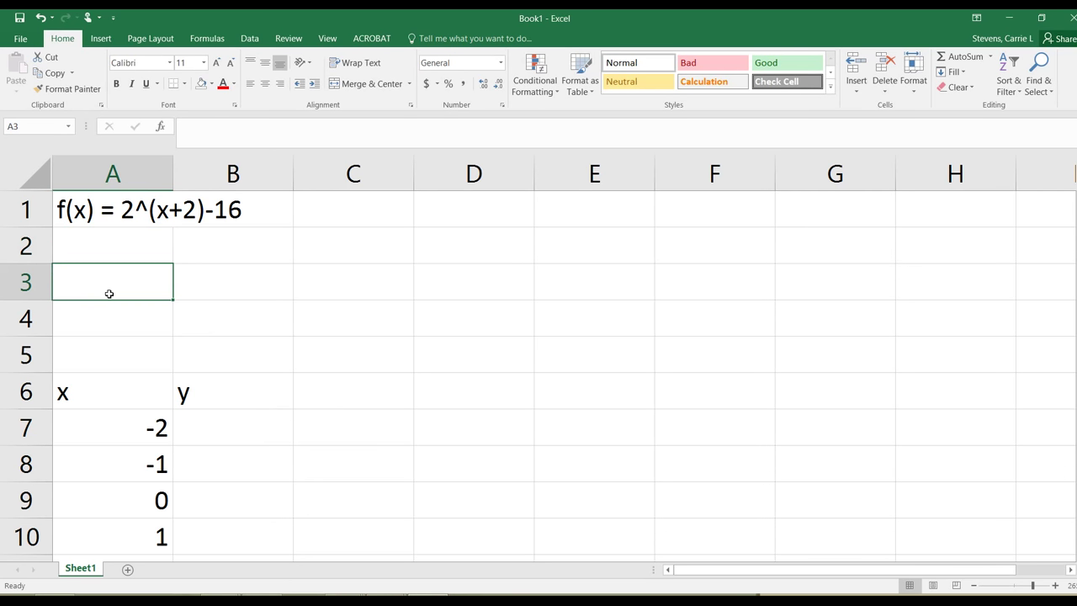
click(223, 430)
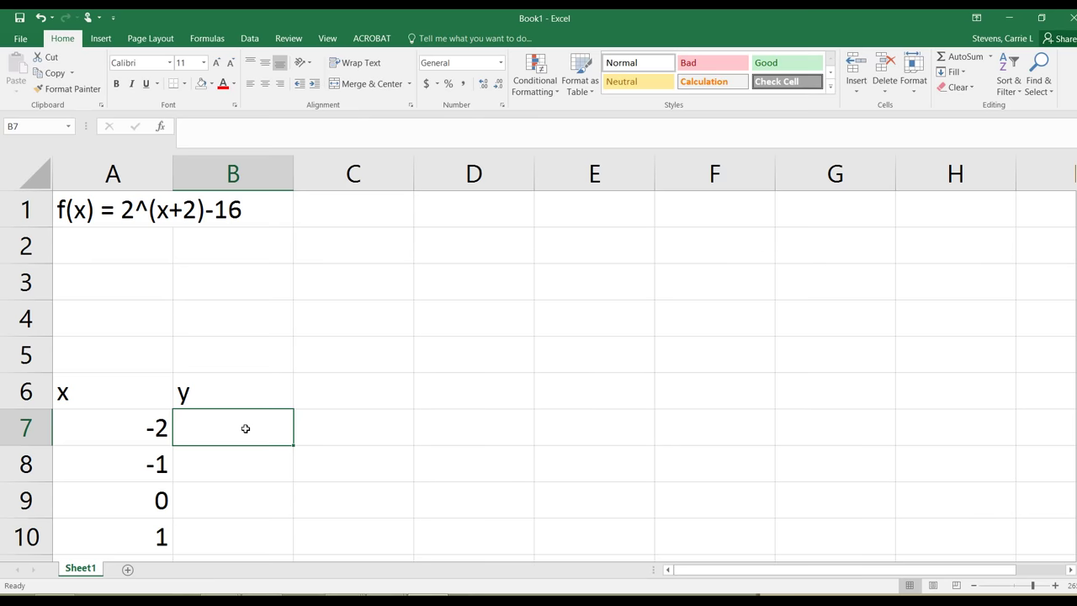
text(=)
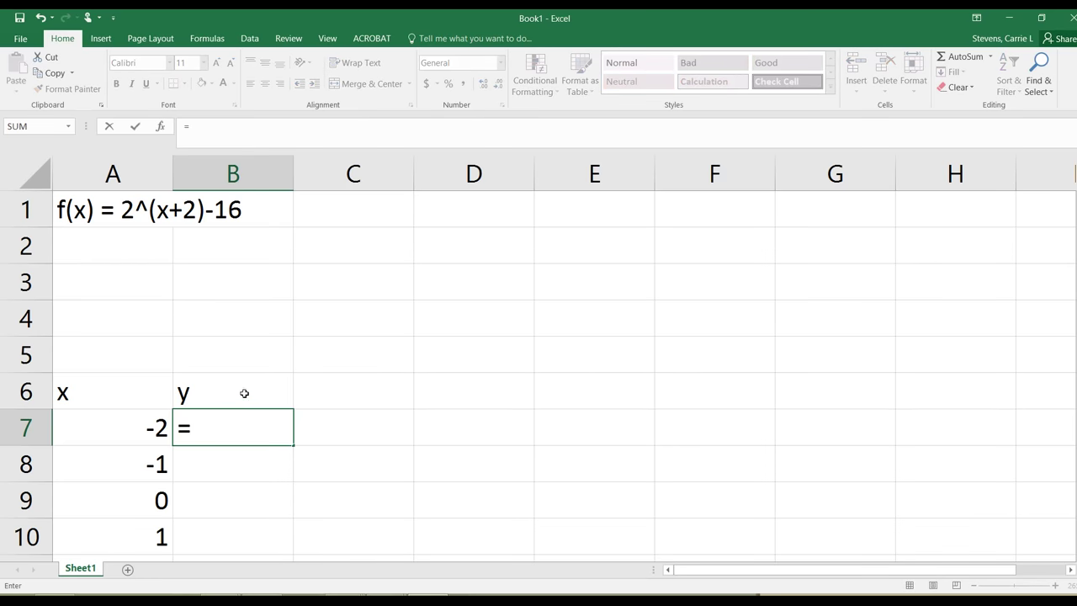
text(2^()
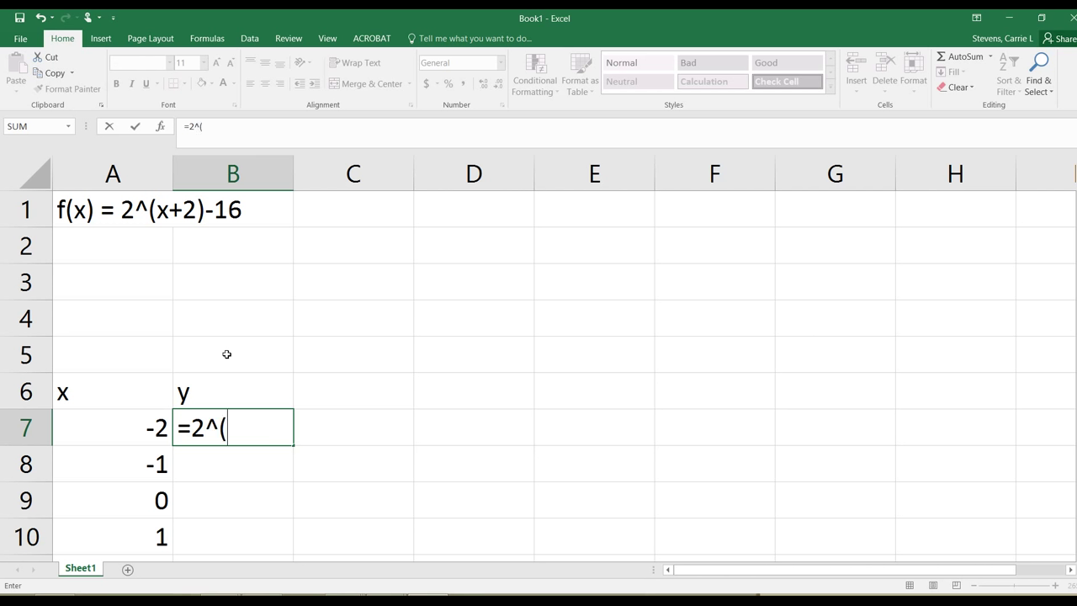
text(x)
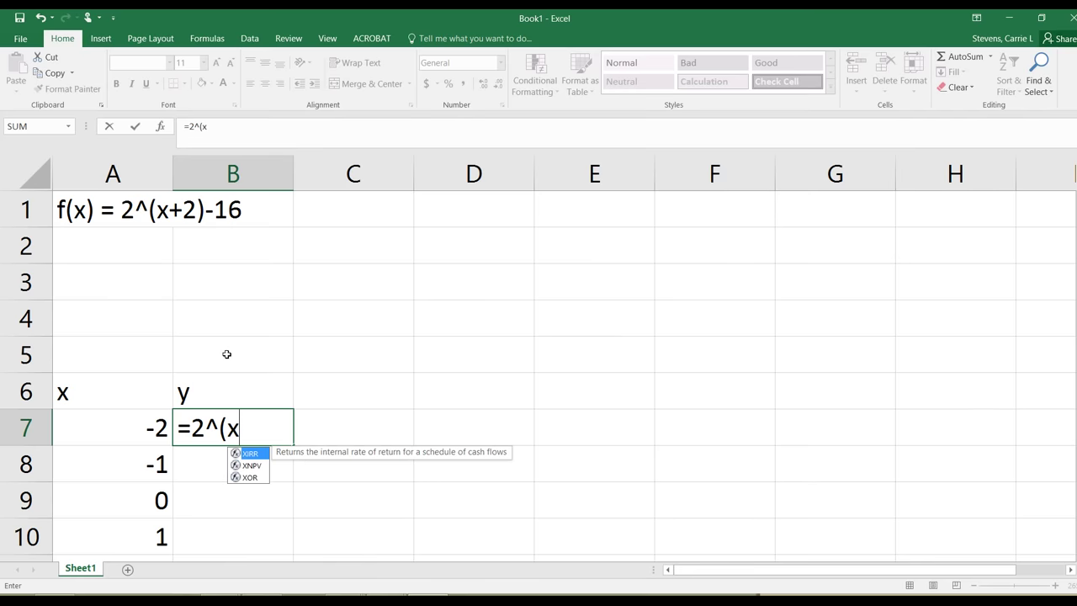
key(BackSpace)
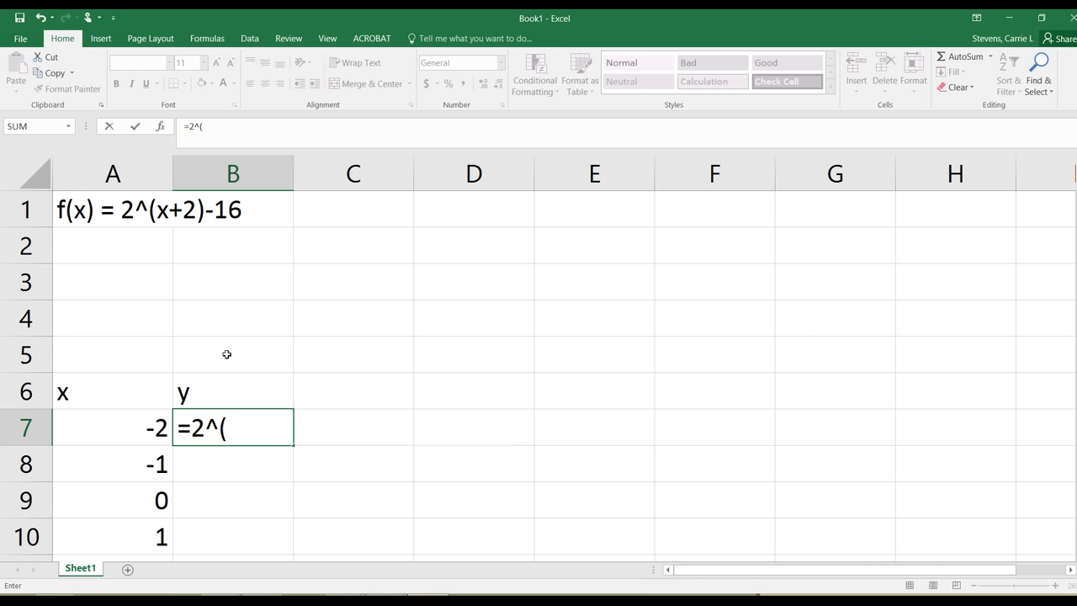
click(155, 421)
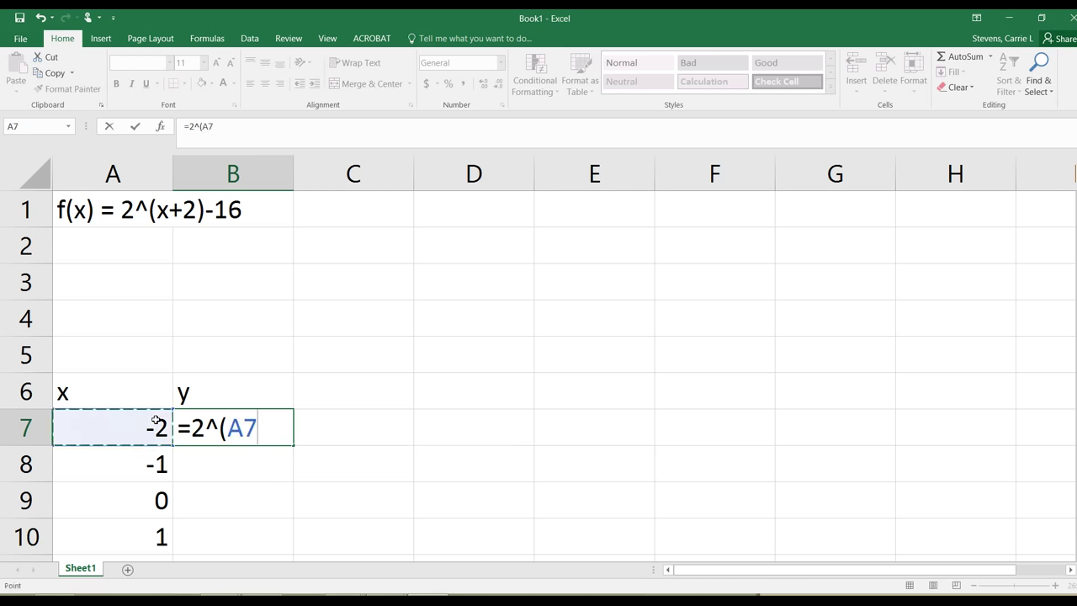
text(+)
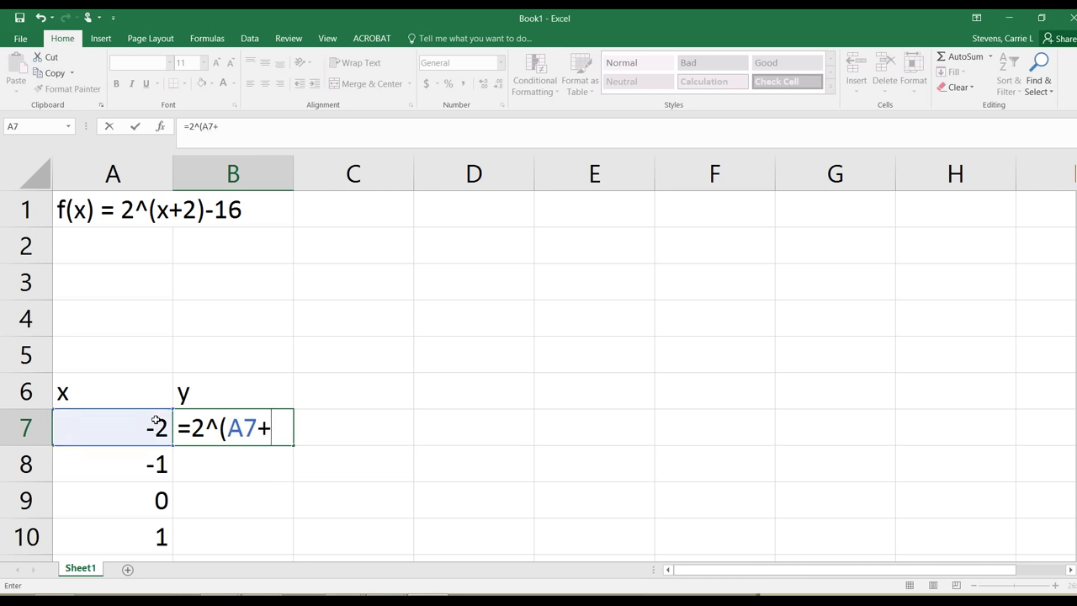
text(2)-16)
key(Return)
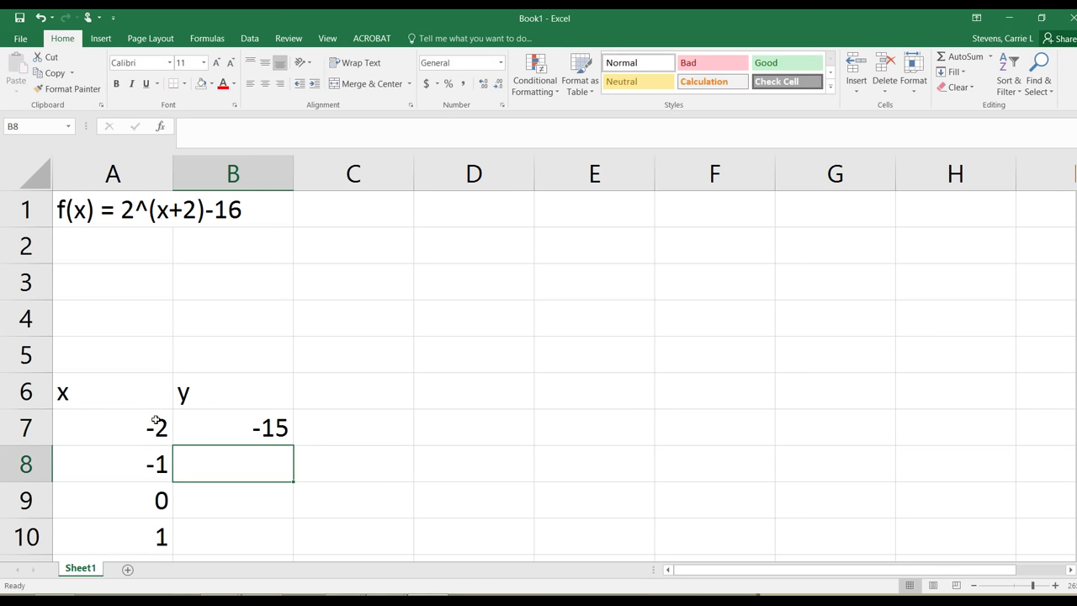
Check the B7 formula against its x value and fill it down to B11.
click(181, 429)
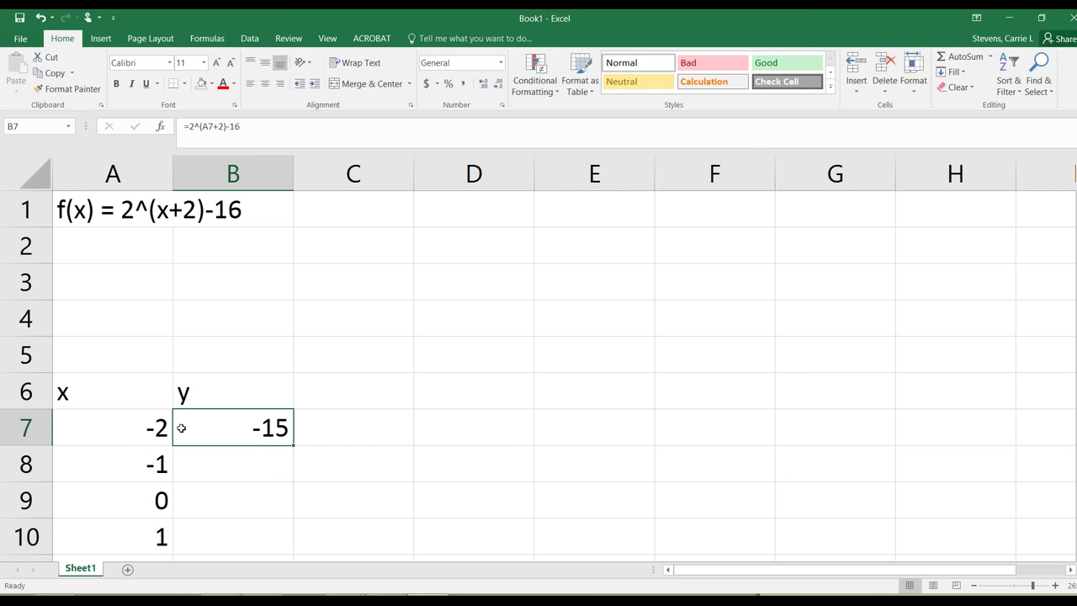
click(153, 428)
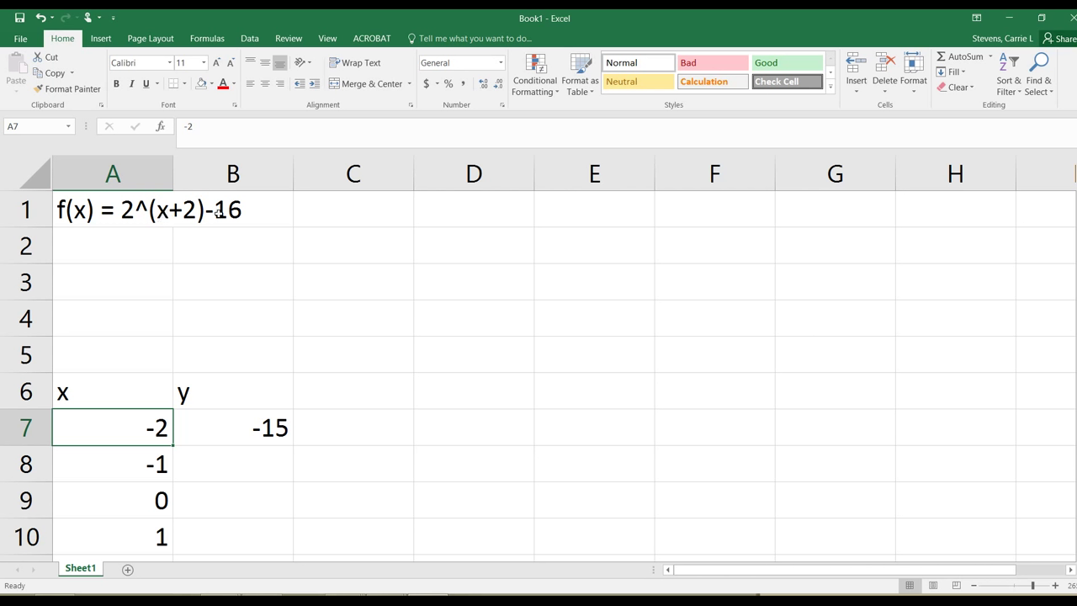
click(195, 435)
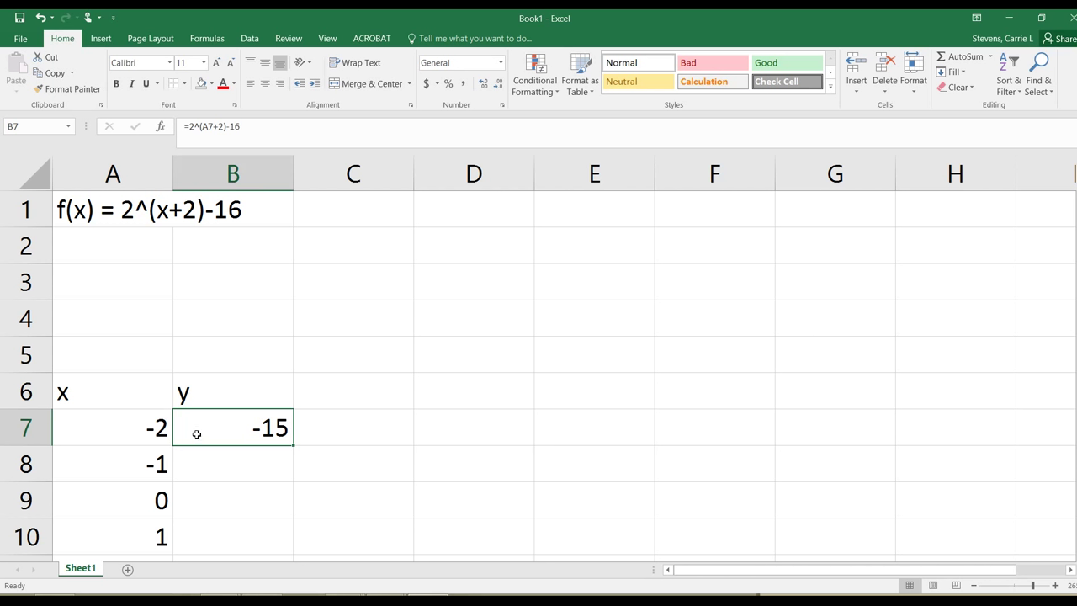
scroll(197, 436, down, 1)
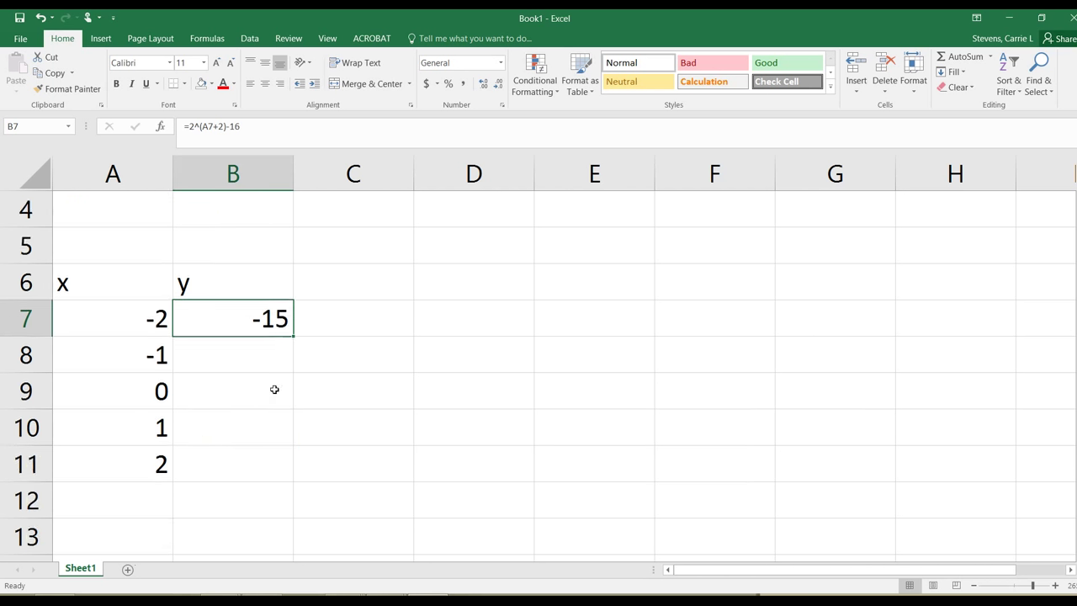
drag(293, 336, 280, 459)
click(257, 323)
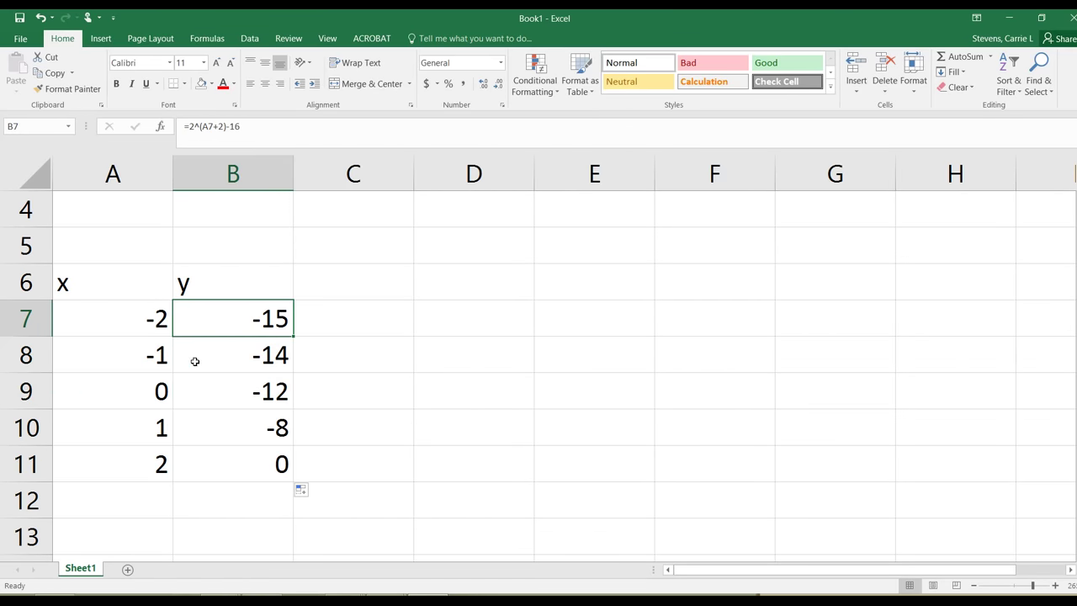
double_click(207, 127)
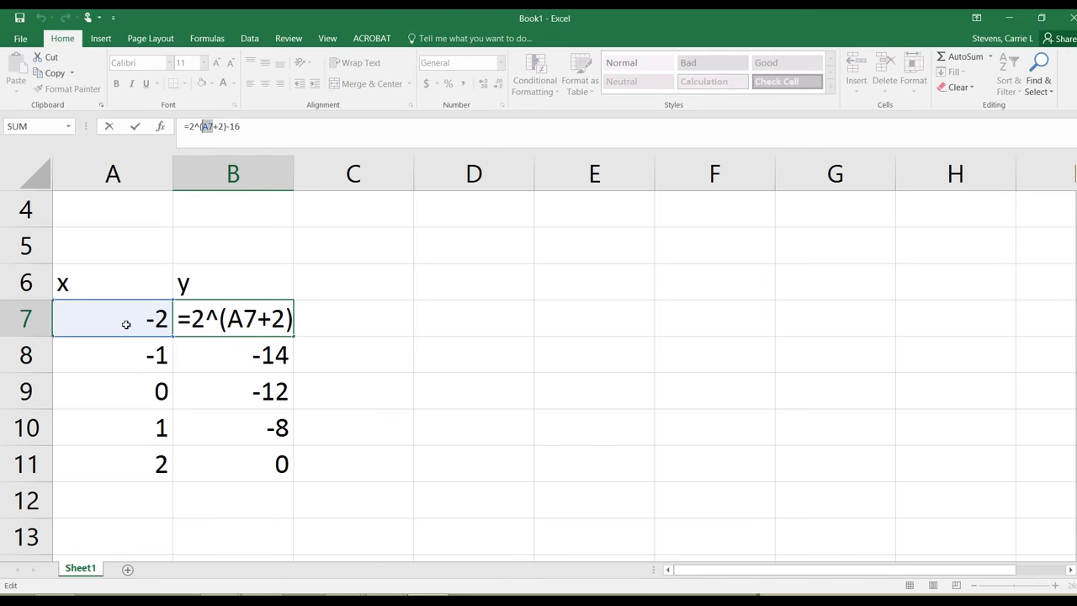
click(234, 358)
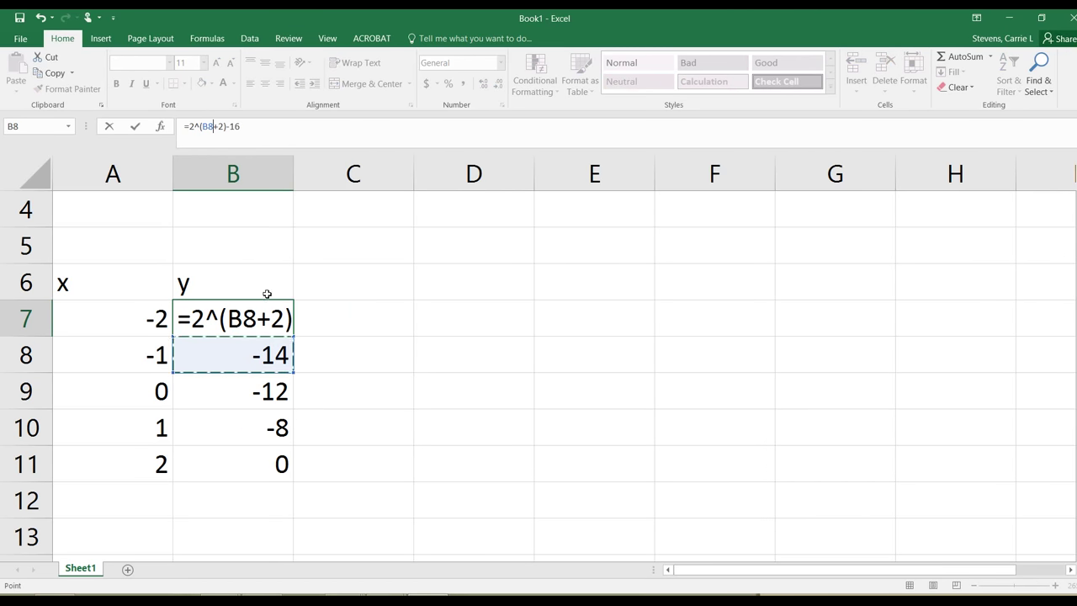
key(Return)
key(ctrl+z)
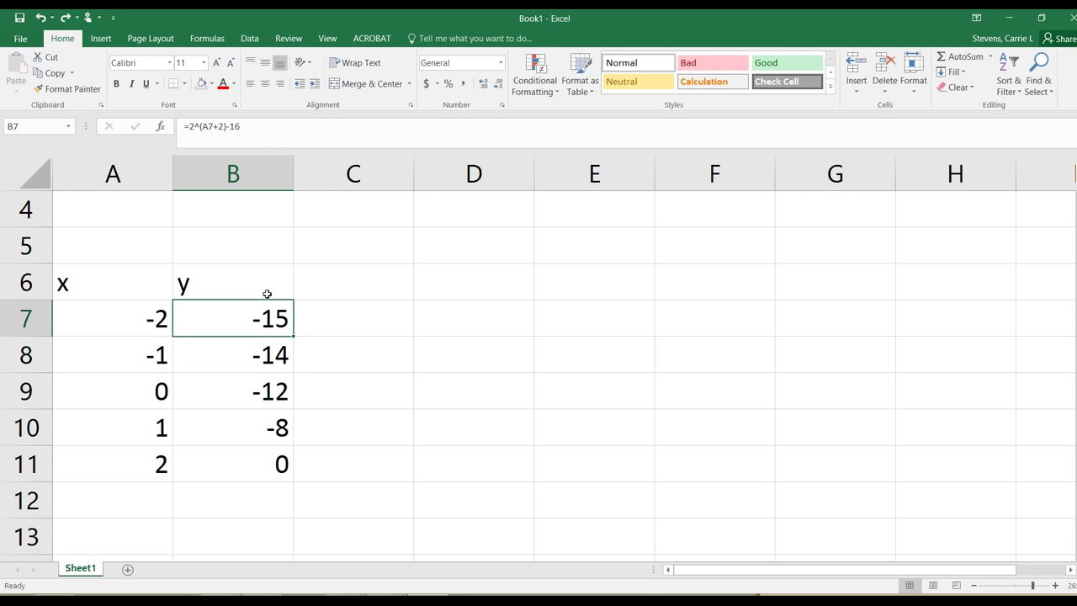
Check the copied formula in B8 and undo the fill of the y column below B7.
key(Down)
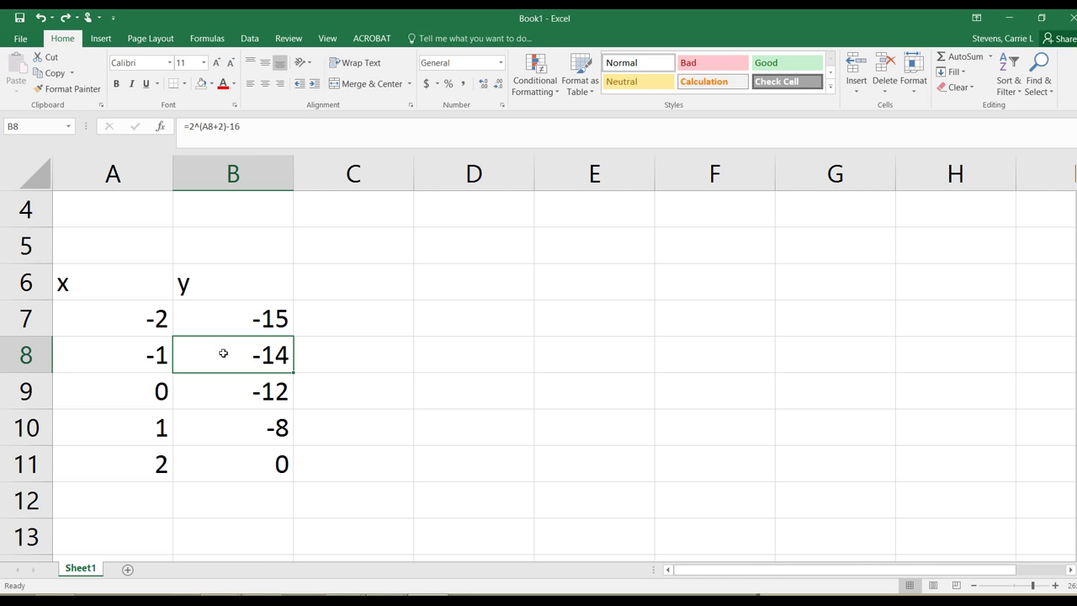
click(255, 327)
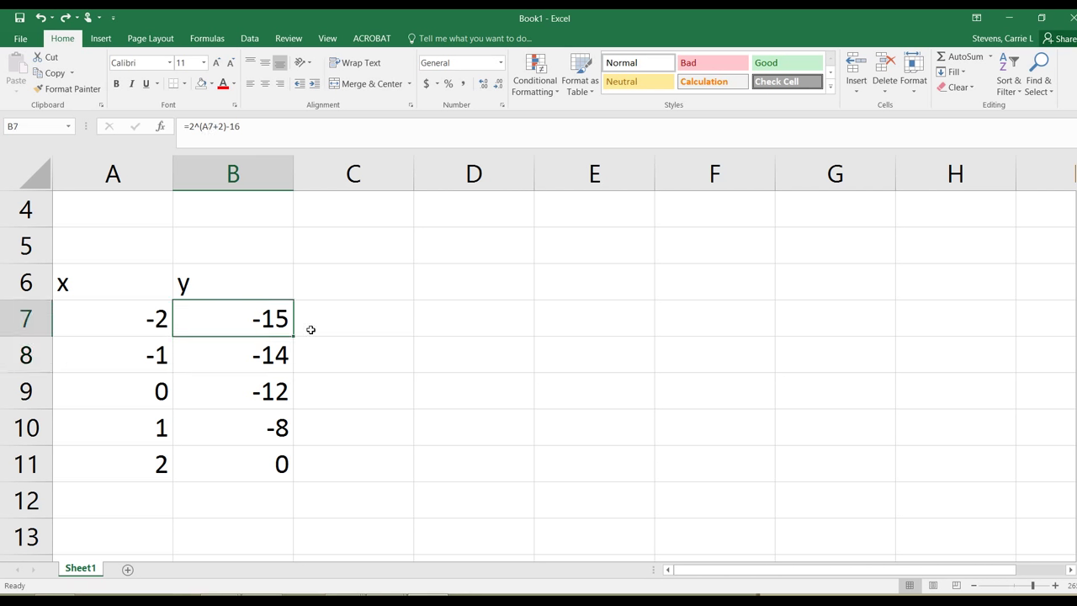
key(ctrl+z)
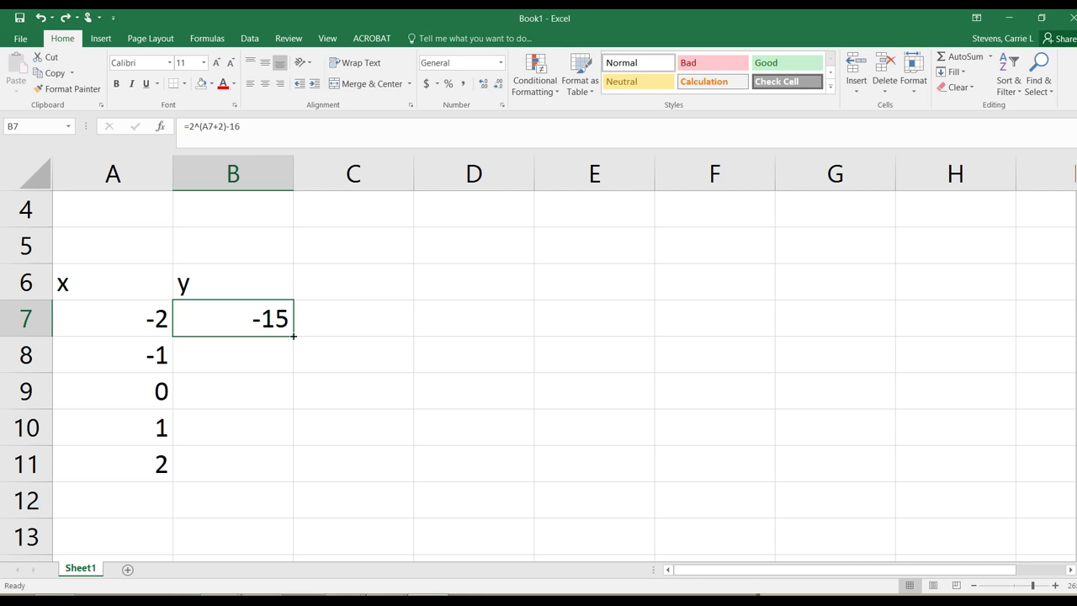
Fill the B7 formula down through B11 and inspect the copied formula in B8.
drag(293, 336, 276, 476)
click(252, 356)
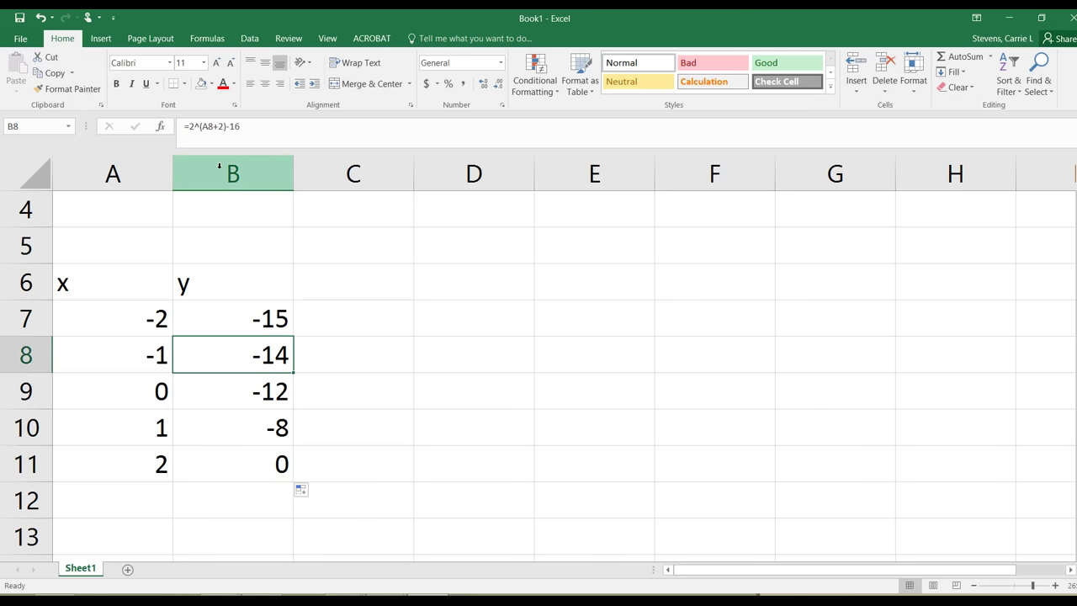
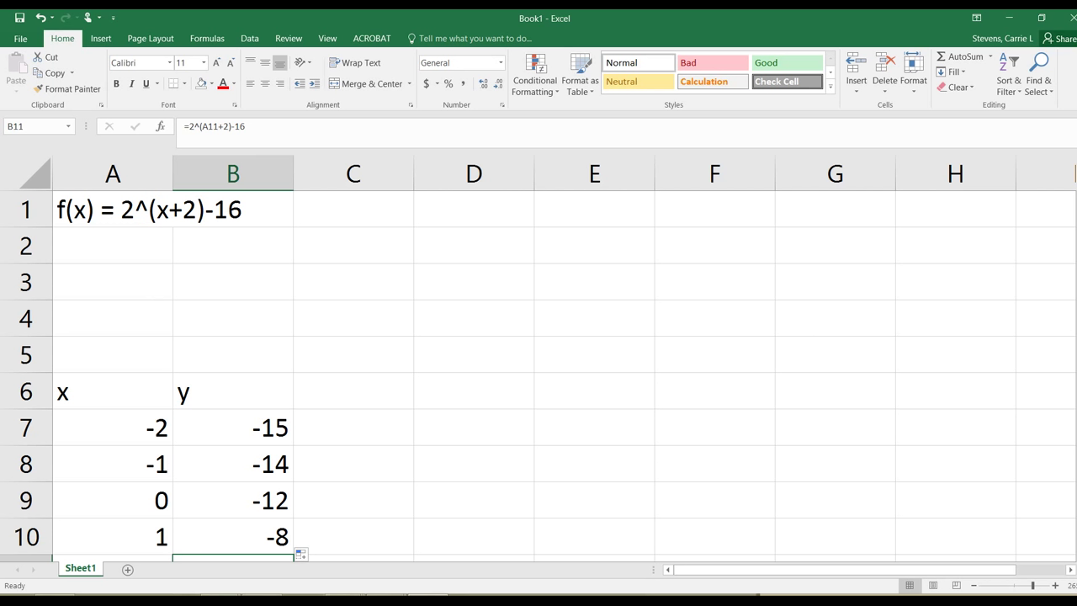
Bring up the MathXL homework window beside the workbook to compare the table with the graph's labelled points.
mouse_move(221, 601)
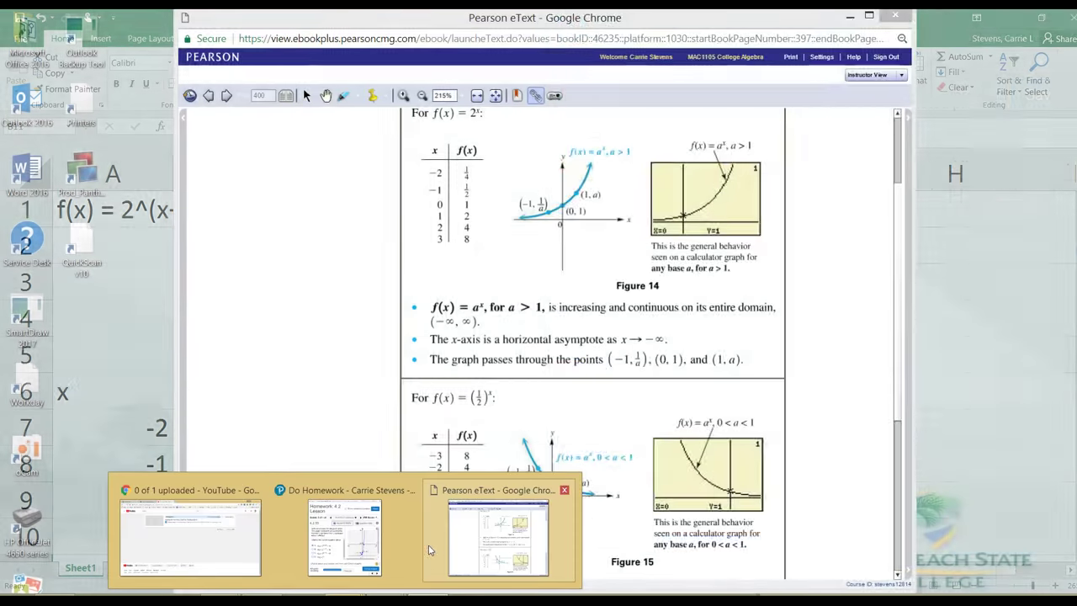
mouse_move(364, 548)
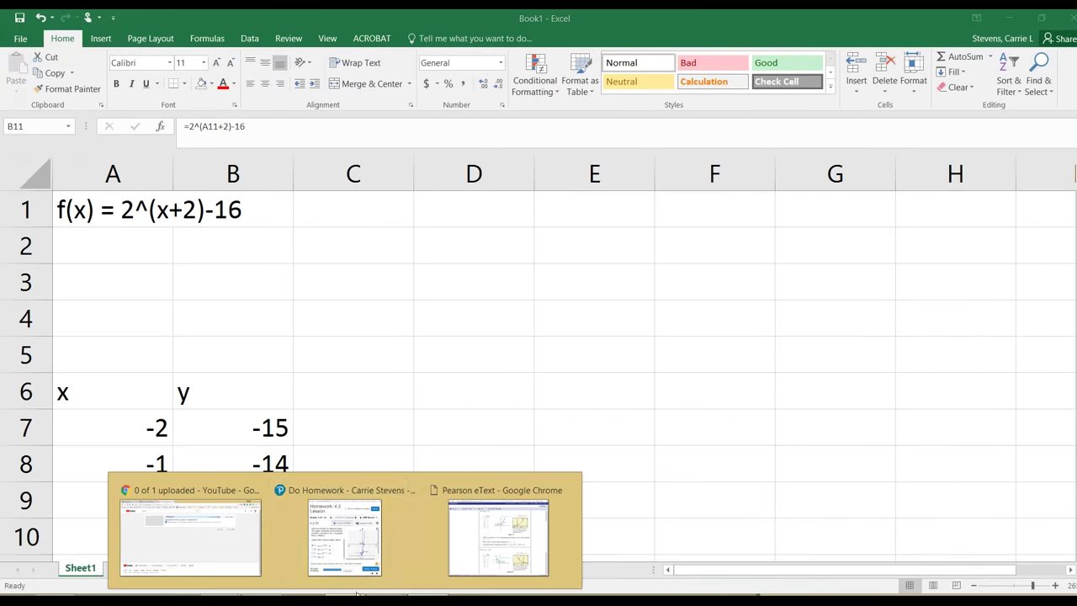
click(364, 549)
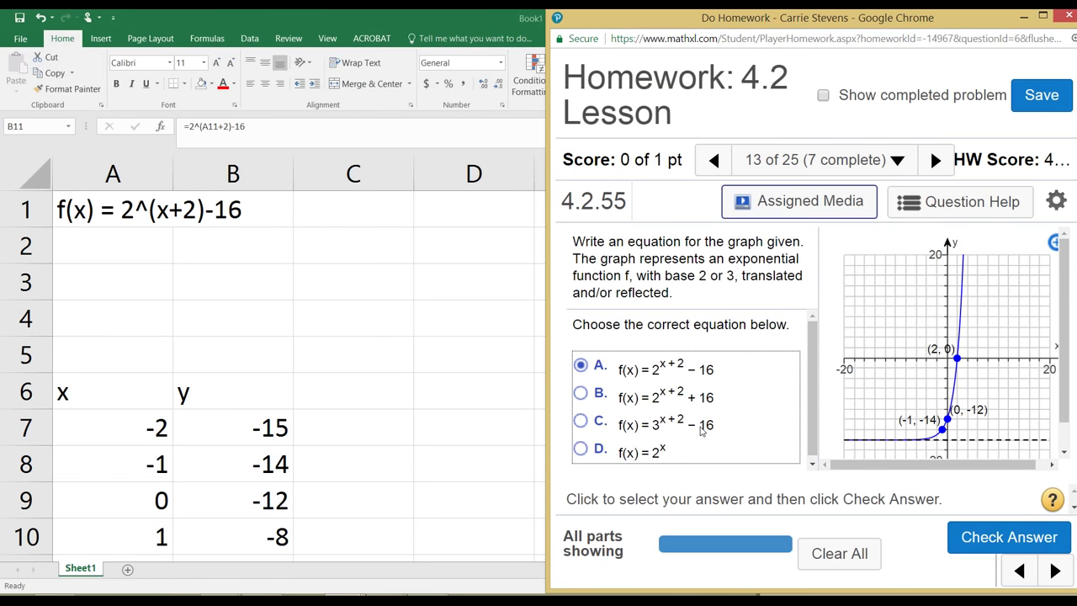
Return to the Excel workbook and change the base in the B7 formula to 3, giving =3^(A7+2)-16.
click(102, 264)
click(96, 245)
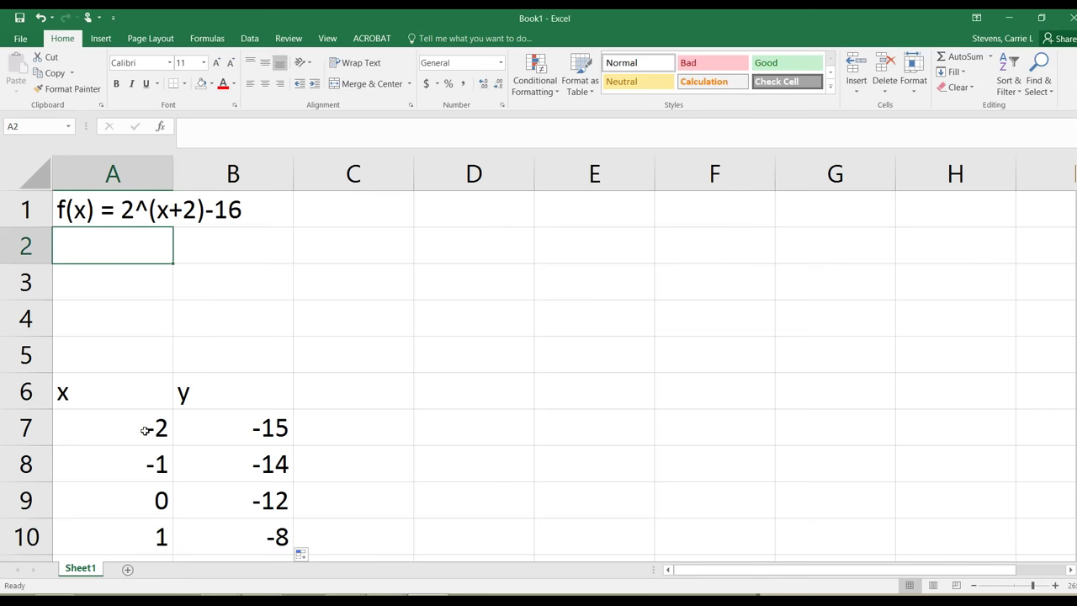
click(204, 428)
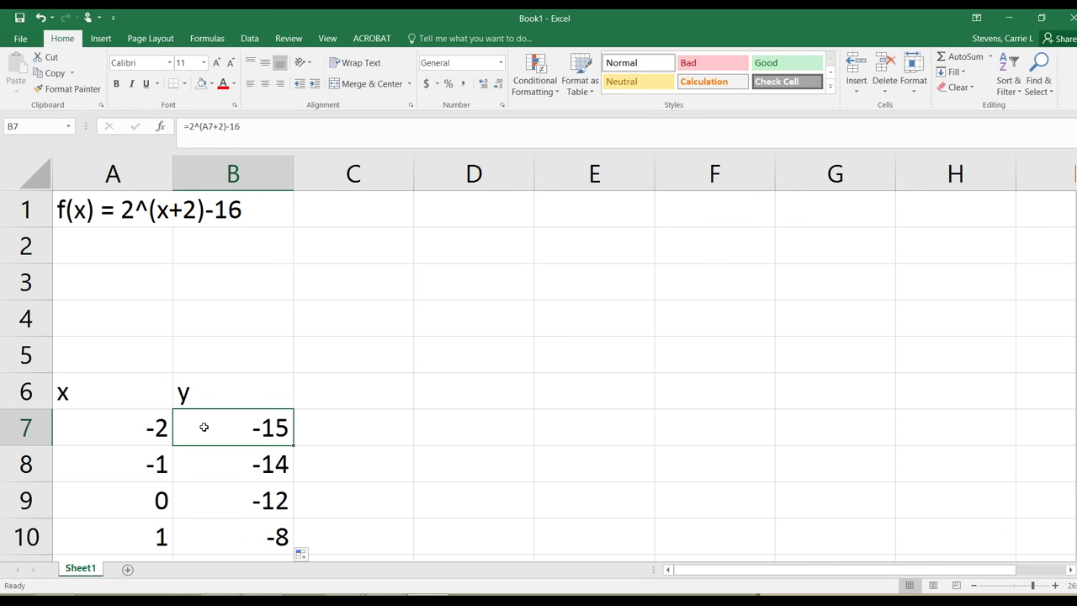
click(195, 126)
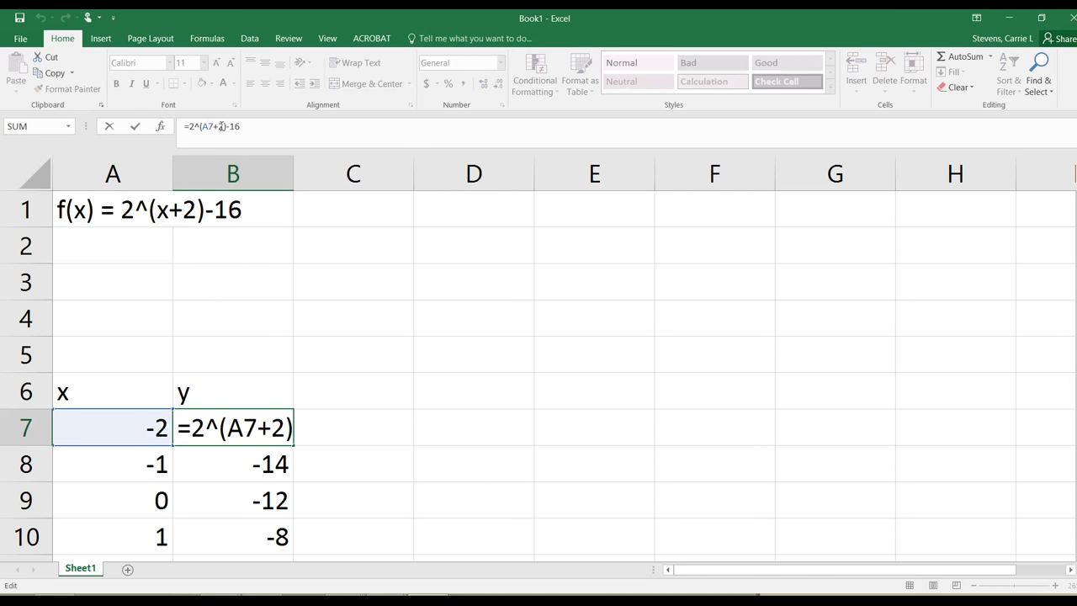
key(BackSpace)
text(3)
key(Return)
Fill the base-3 formula from B7 down through B11 and review the resulting y values.
scroll(338, 386, down, 1)
click(268, 325)
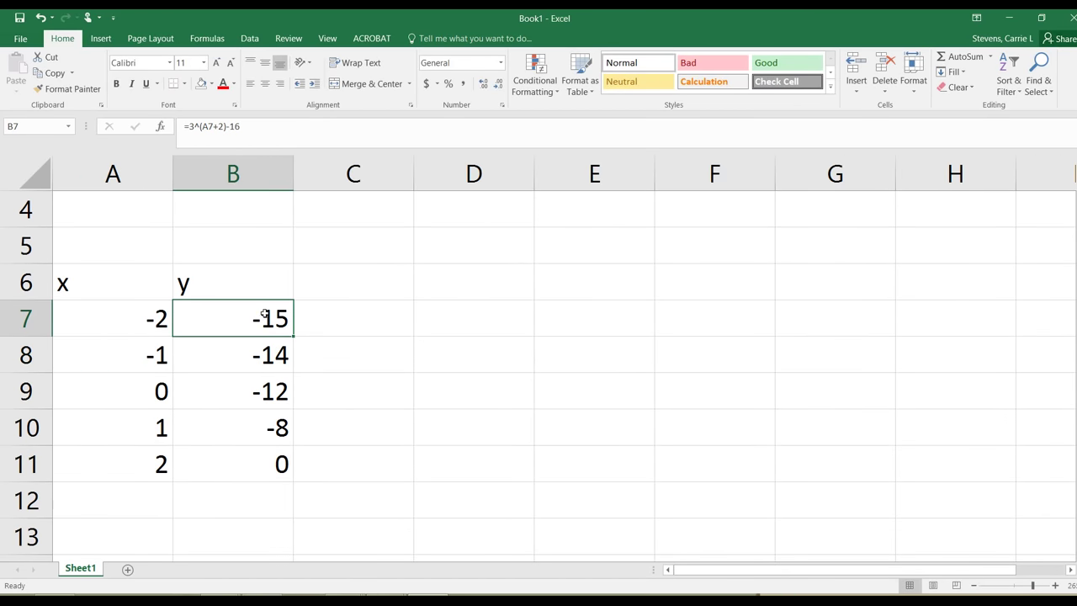
drag(293, 334, 260, 483)
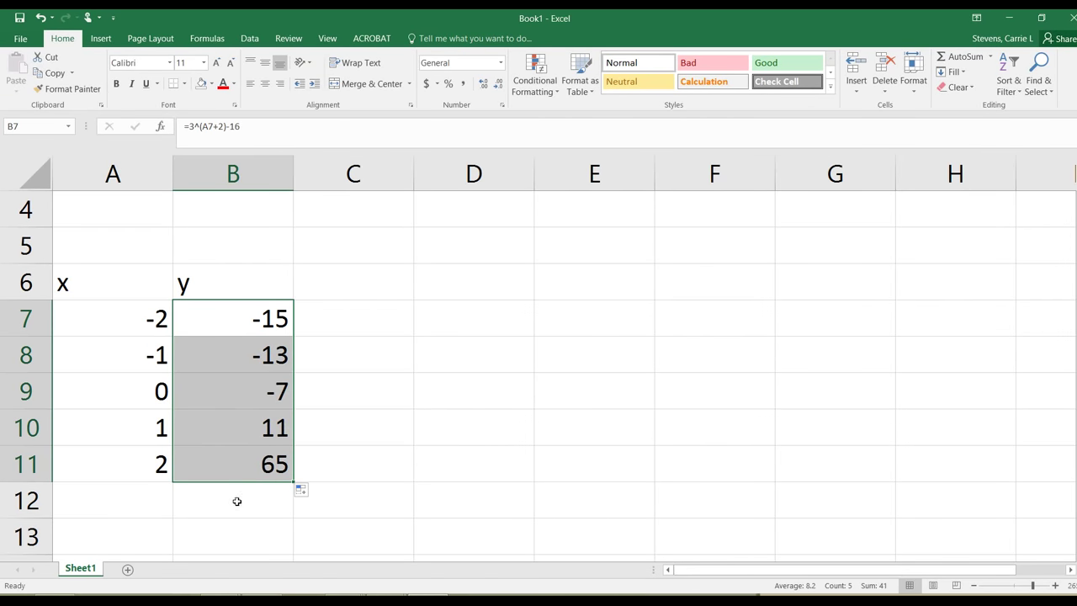
scroll(241, 478, up, 1)
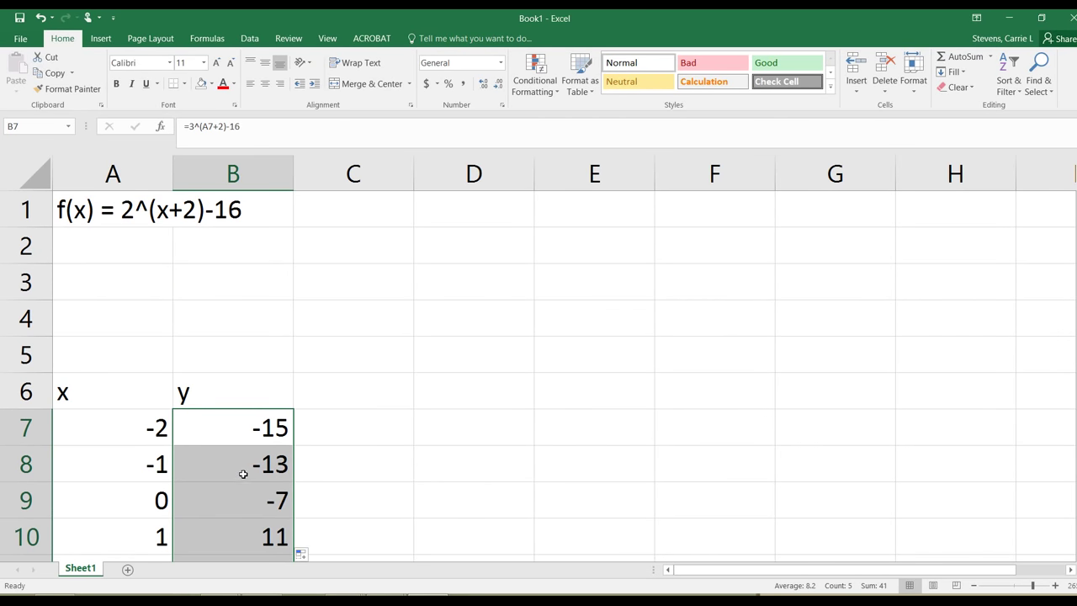
scroll(241, 469, down, 1)
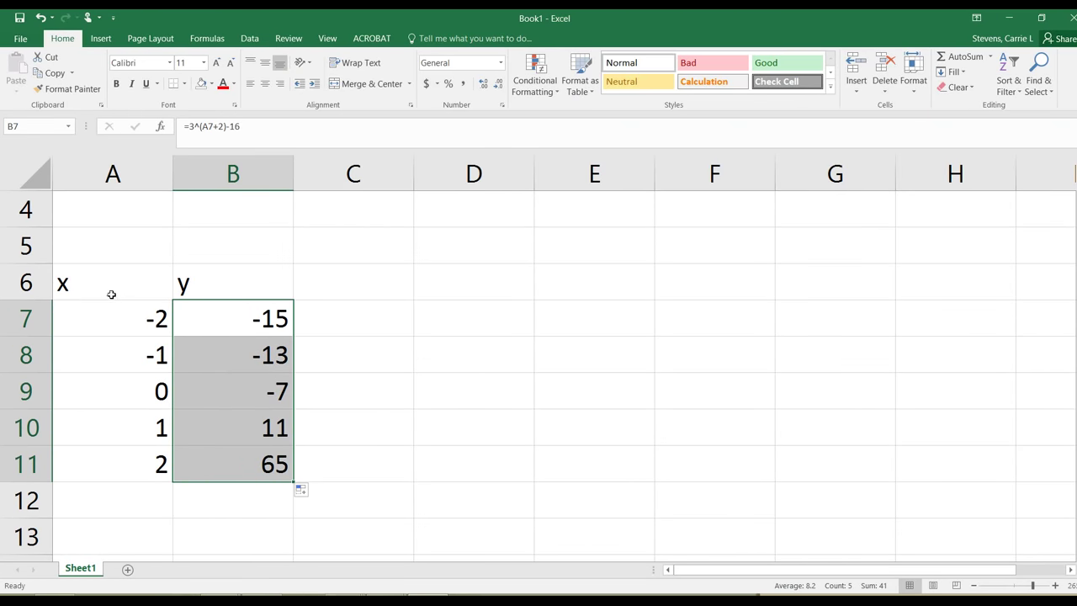
Copy the x column in A6:A11 and paste it starting at D6 for a second table.
drag(107, 291, 208, 468)
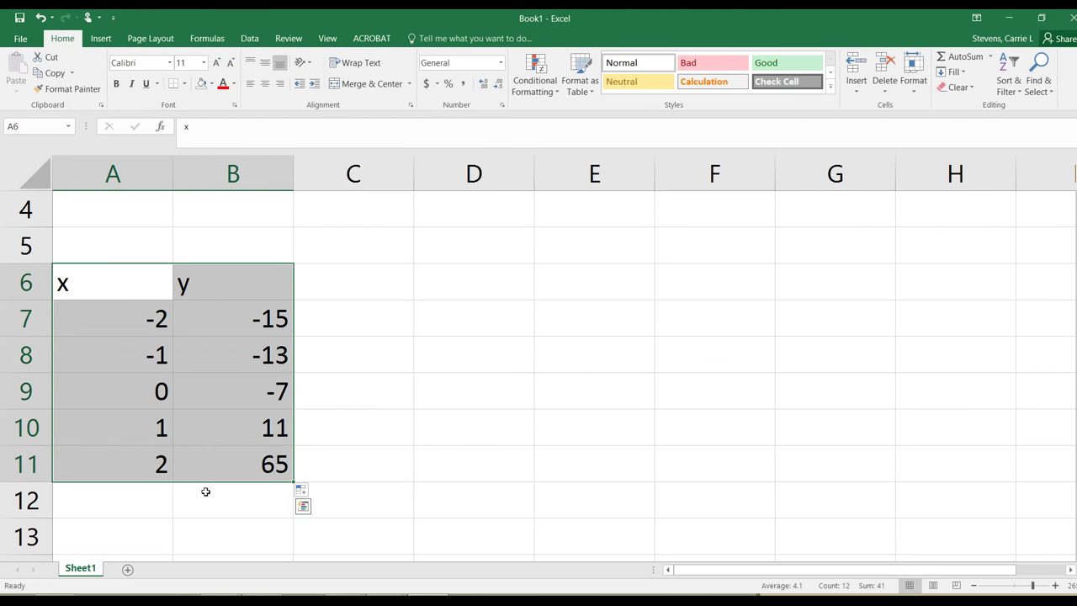
drag(126, 283, 91, 458)
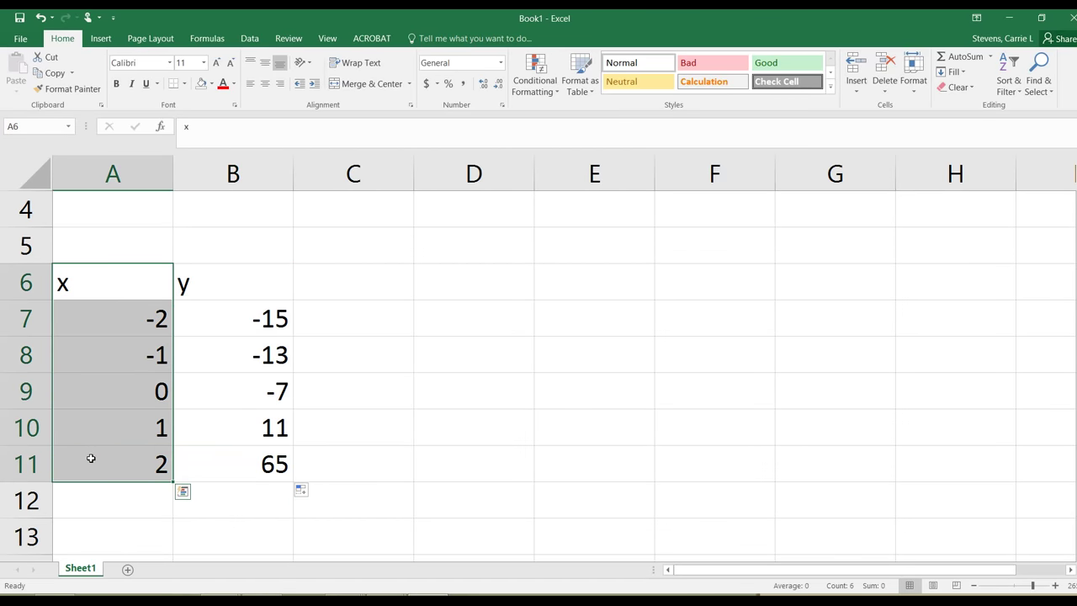
key(ctrl+c)
click(516, 282)
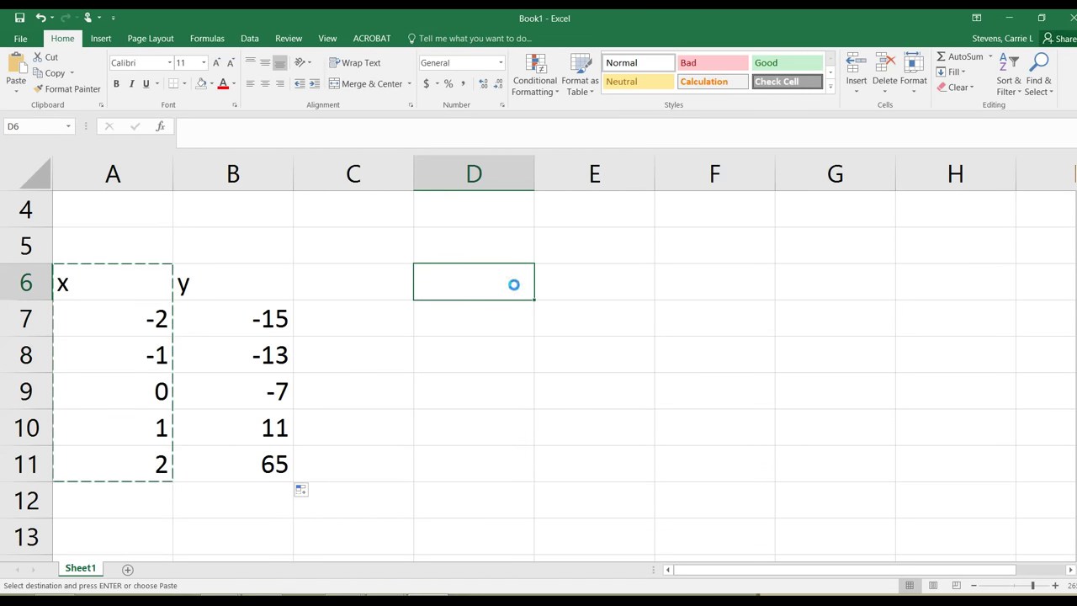
key(ctrl+v)
Set the base in the B7 formula back to 2, giving =2^(A7+2)-16.
click(268, 319)
scroll(231, 329, up, 1)
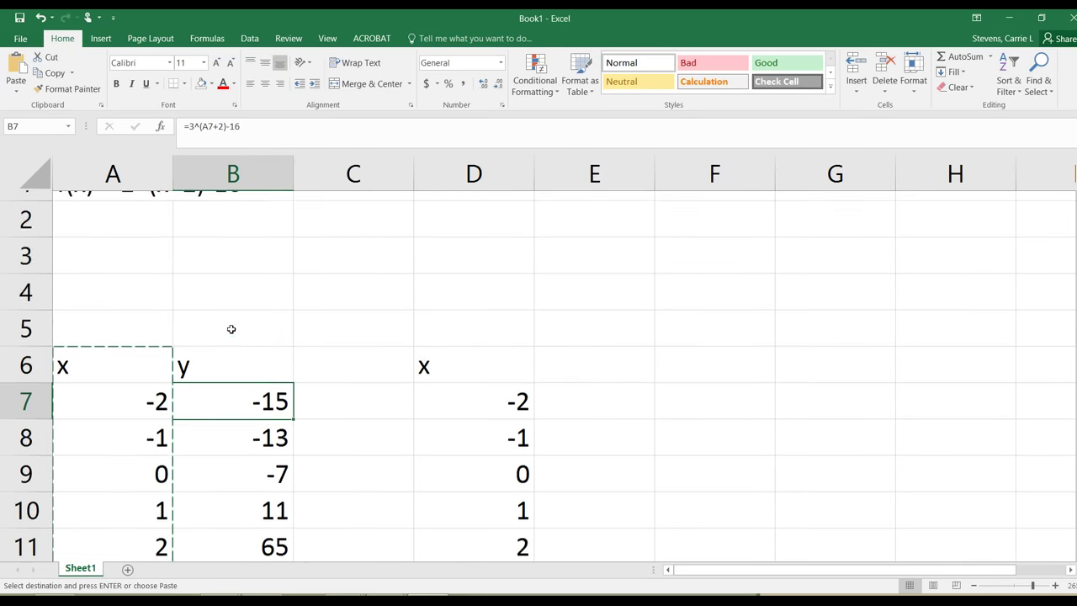
scroll(231, 329, up, 1)
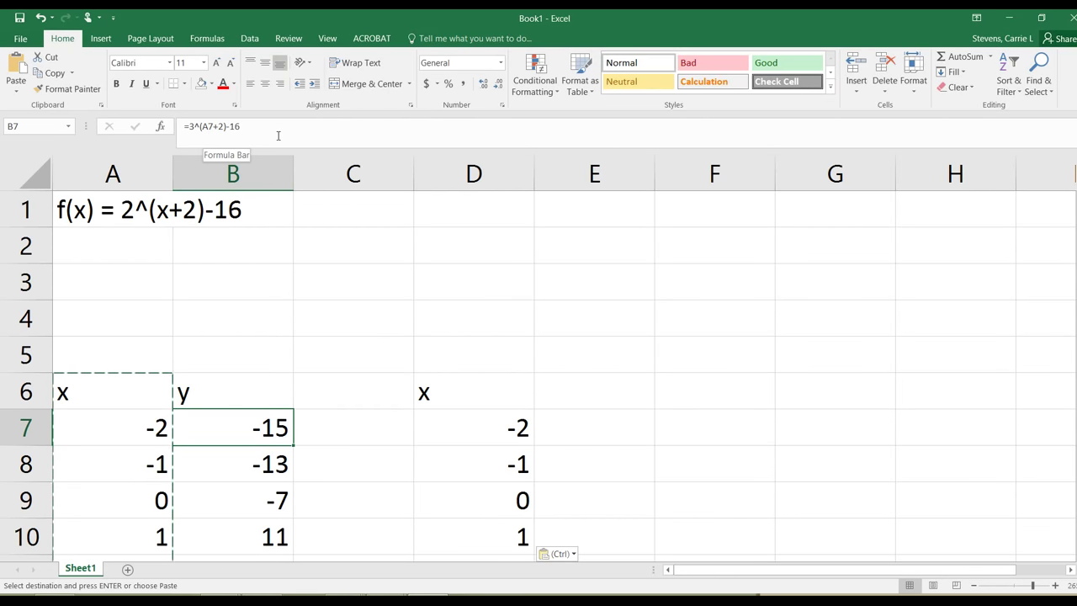
click(194, 130)
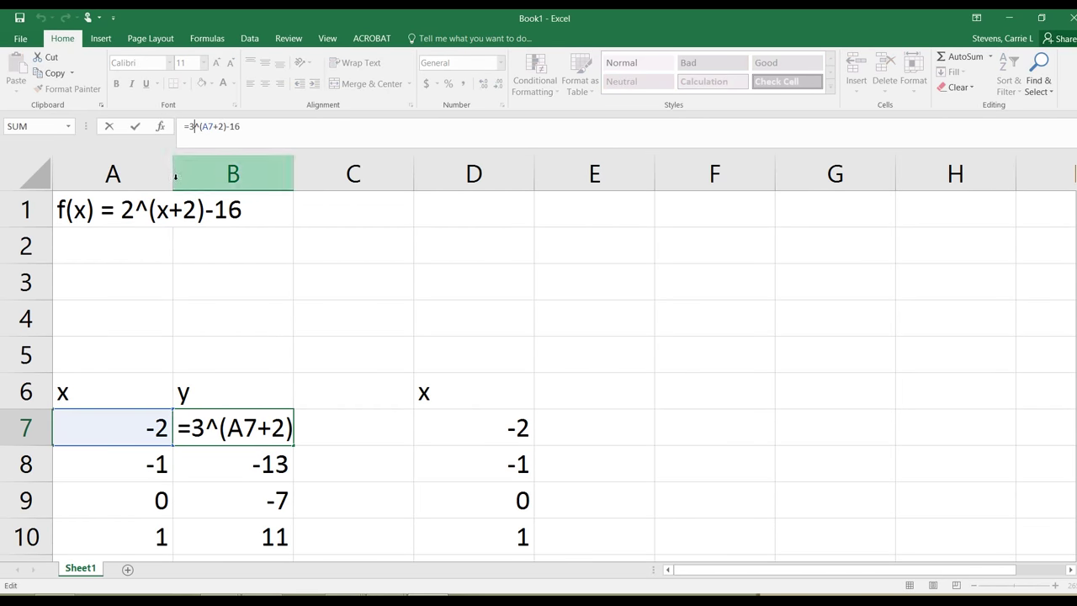
key(BackSpace)
text(2)
key(Return)
Fill the base-2 formula from B7 down through B11.
scroll(229, 422, down, 1)
scroll(229, 421, down, 1)
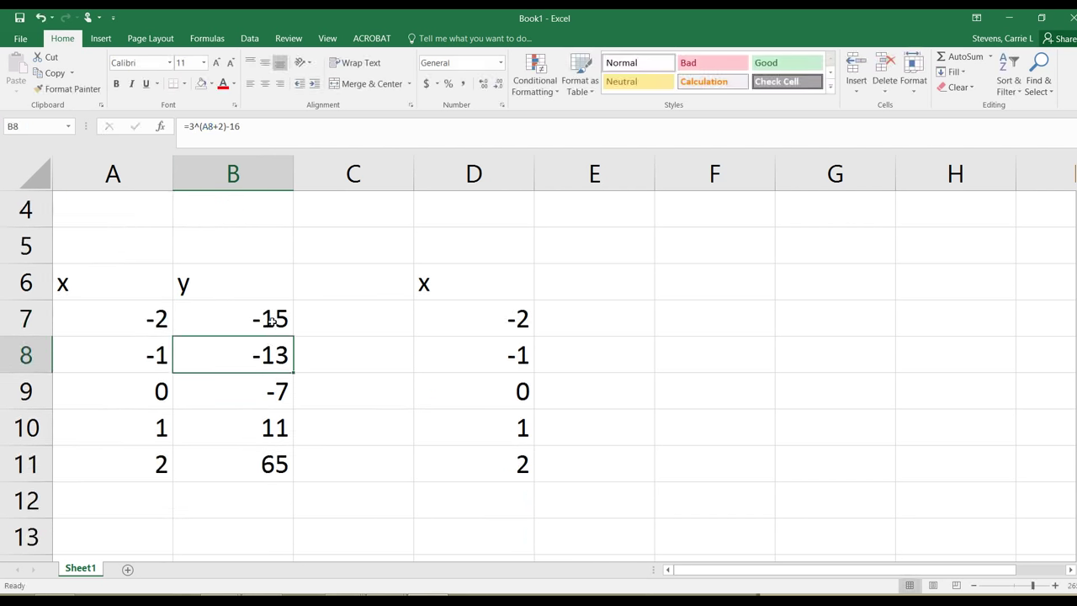
click(283, 318)
drag(294, 337, 297, 481)
Enter the formula =3^(D7+2)-16 in E7, referencing the x value in D7.
click(504, 327)
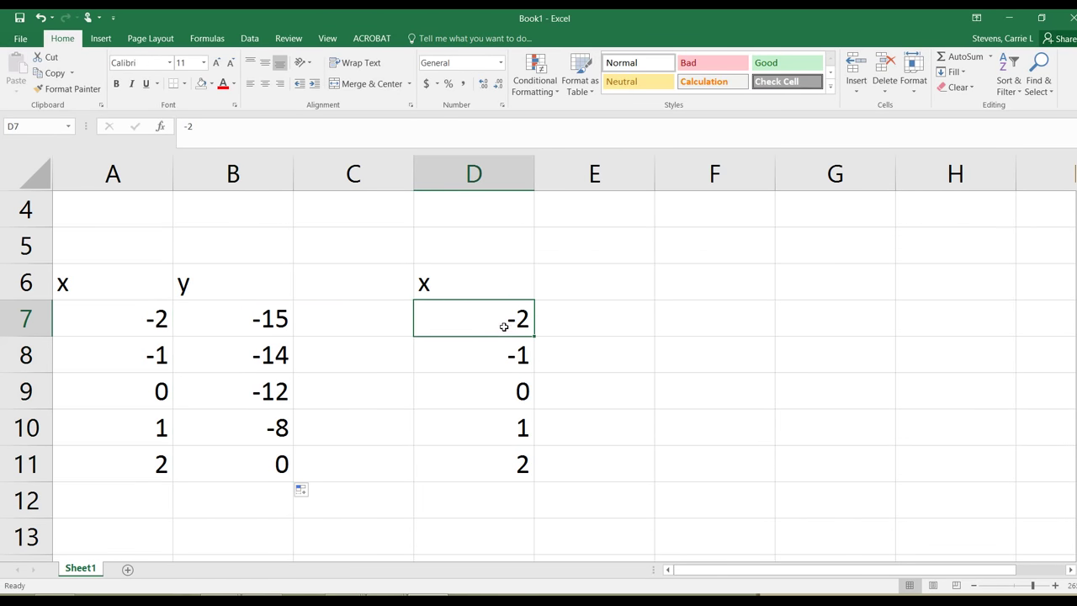
click(594, 323)
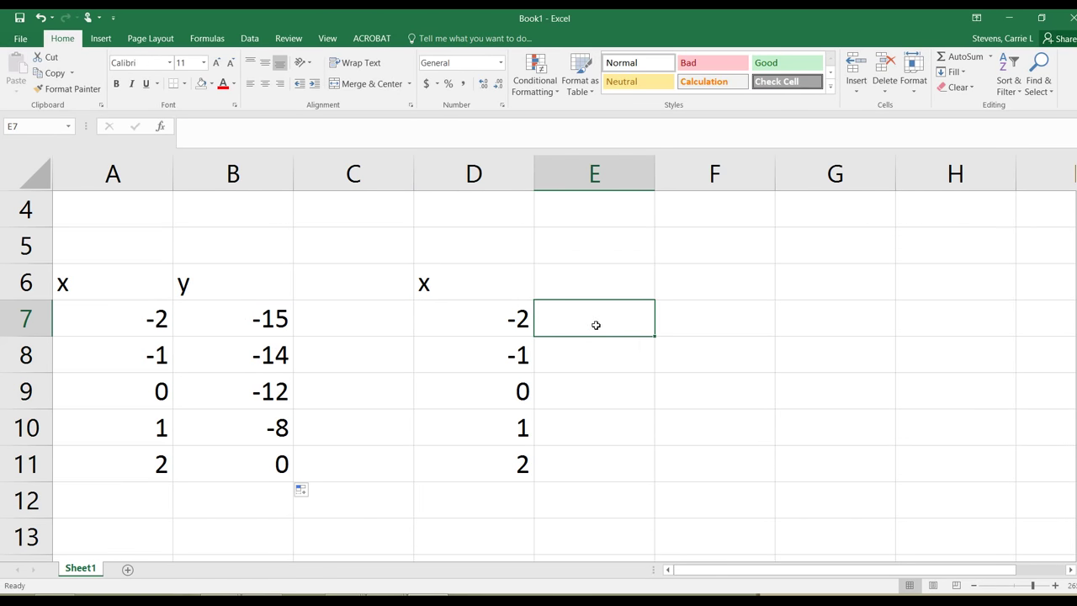
text(=2)
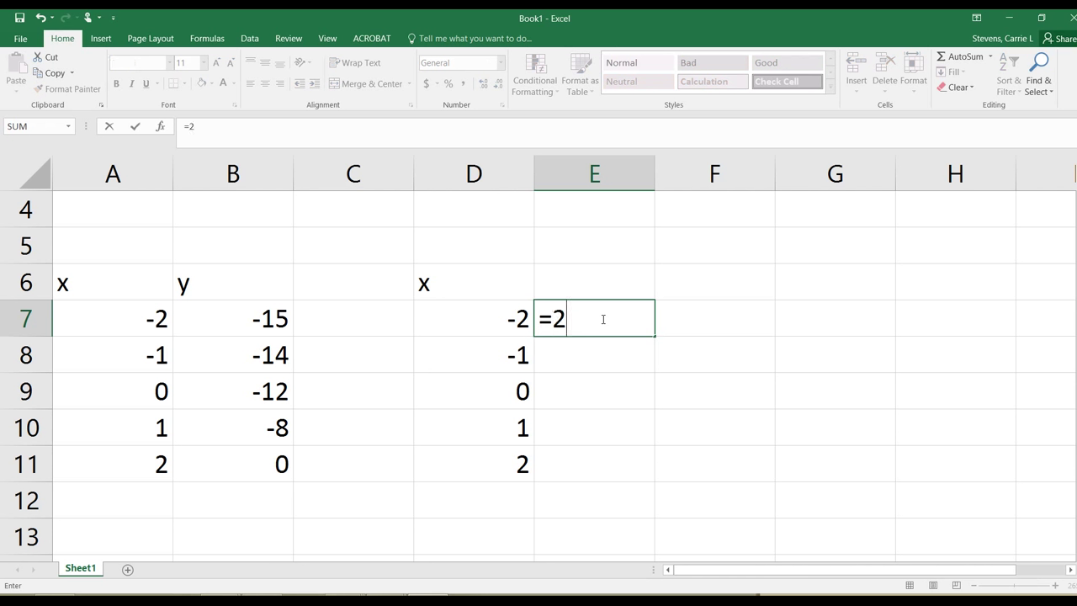
text(^)
key(BackSpace)
key(BackSpace)
text(3^()
click(493, 319)
text(+2))
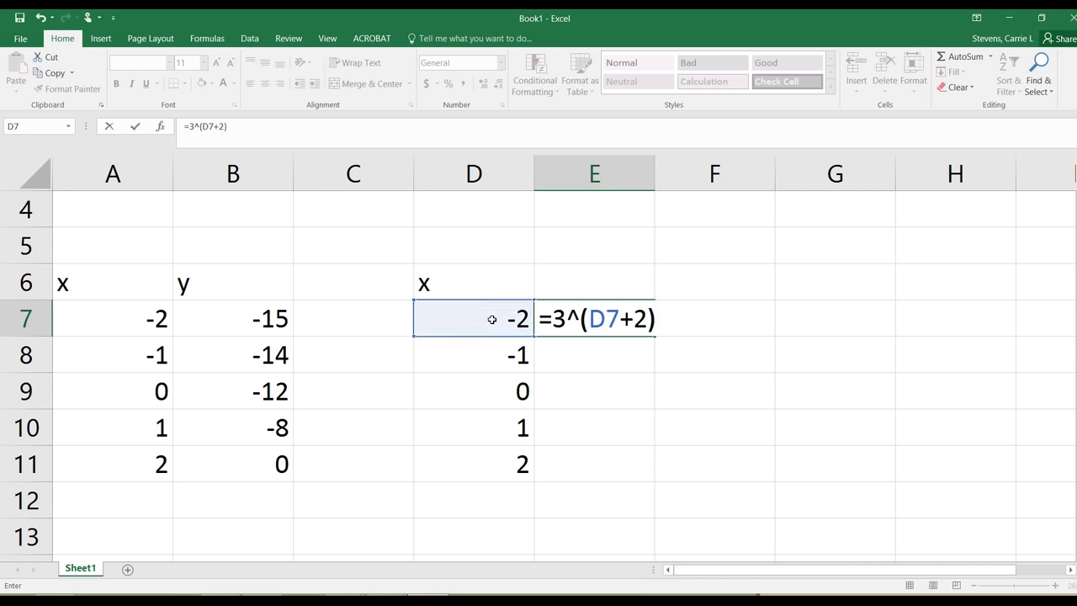
text(-16)
key(Return)
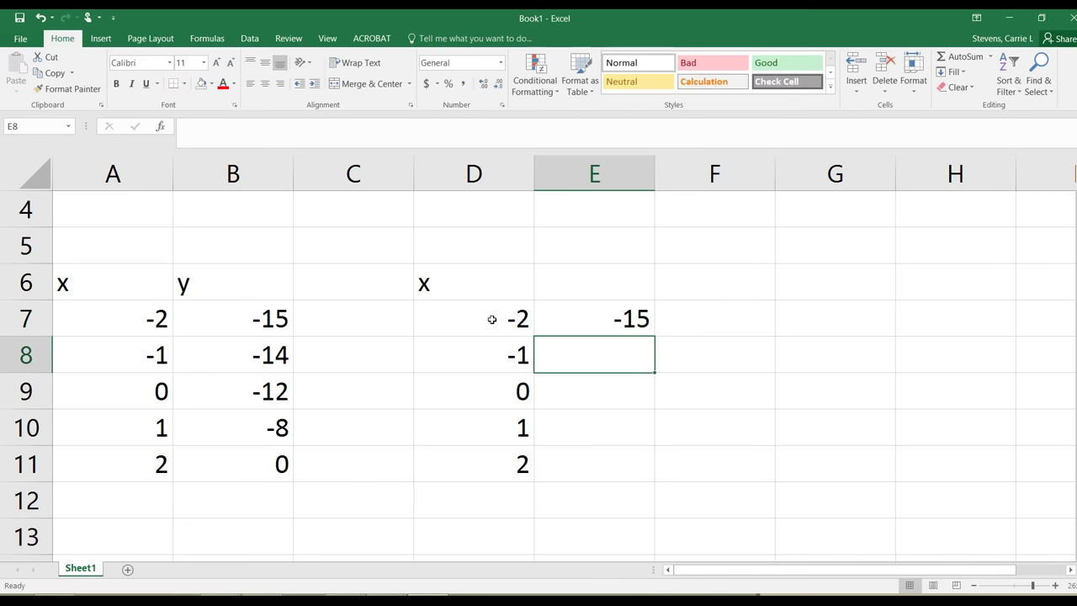
Fill the E7 formula down the second table's y column through E11.
click(631, 322)
drag(657, 338, 657, 355)
drag(613, 427, 612, 480)
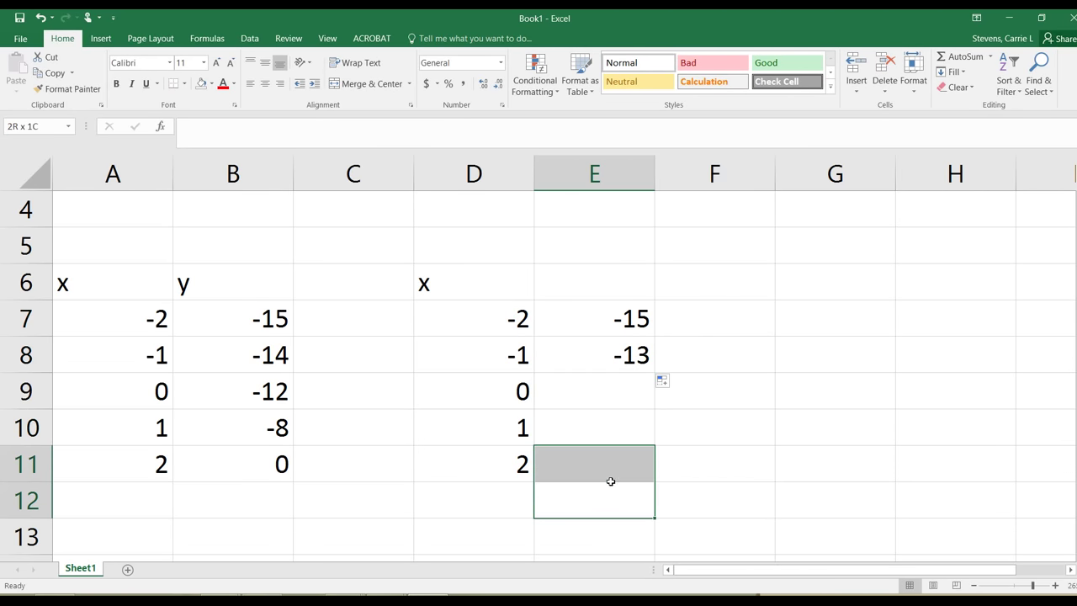
click(601, 318)
drag(655, 335, 646, 477)
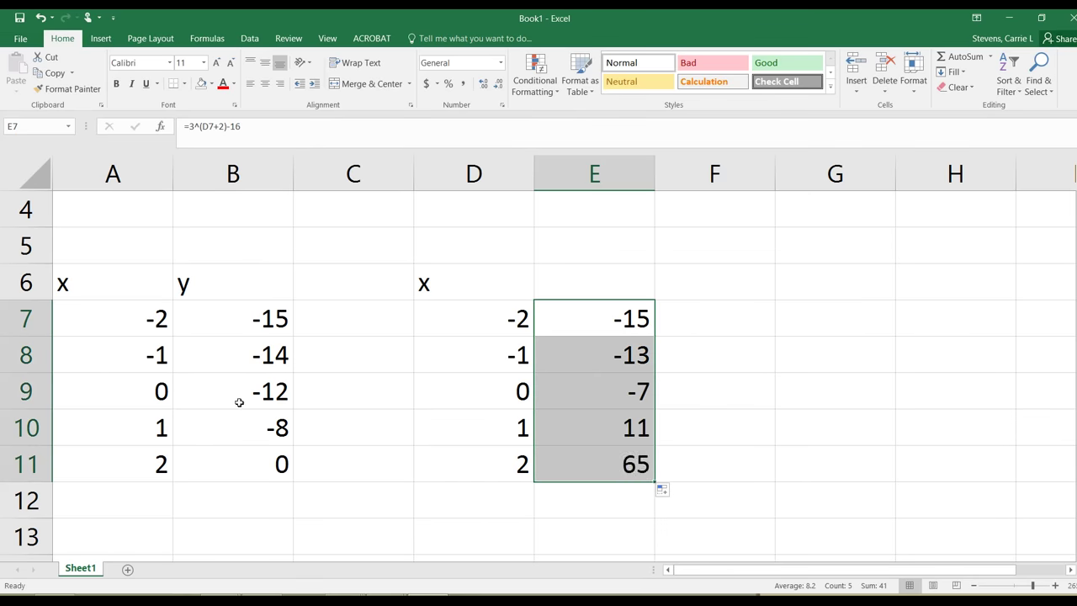
Compare the base-2 results in column B with the base-3 results in column E, row by row from 7 to 10.
click(270, 320)
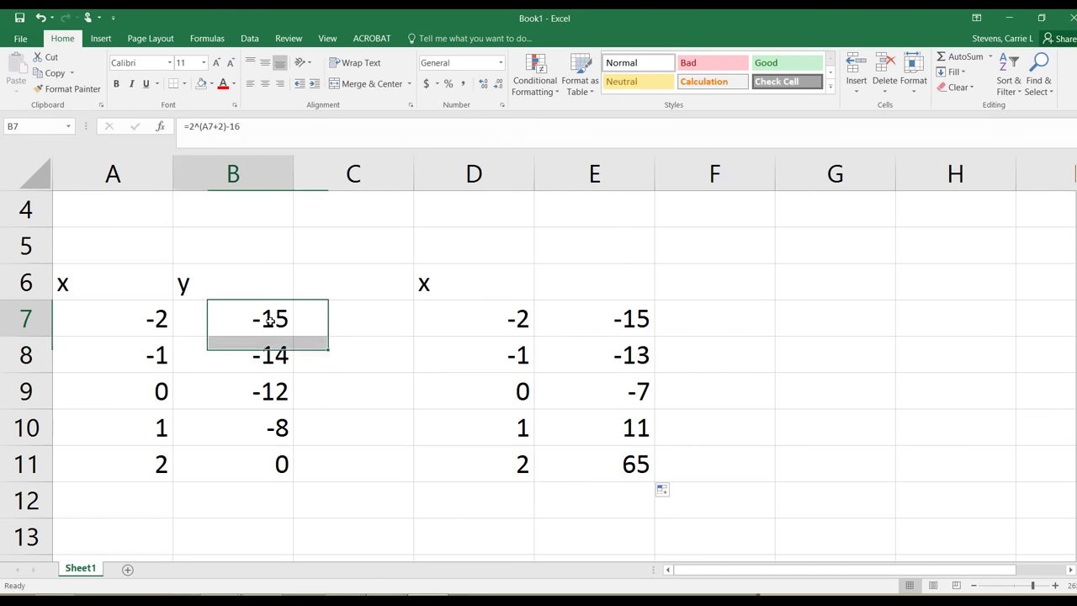
double_click(593, 318)
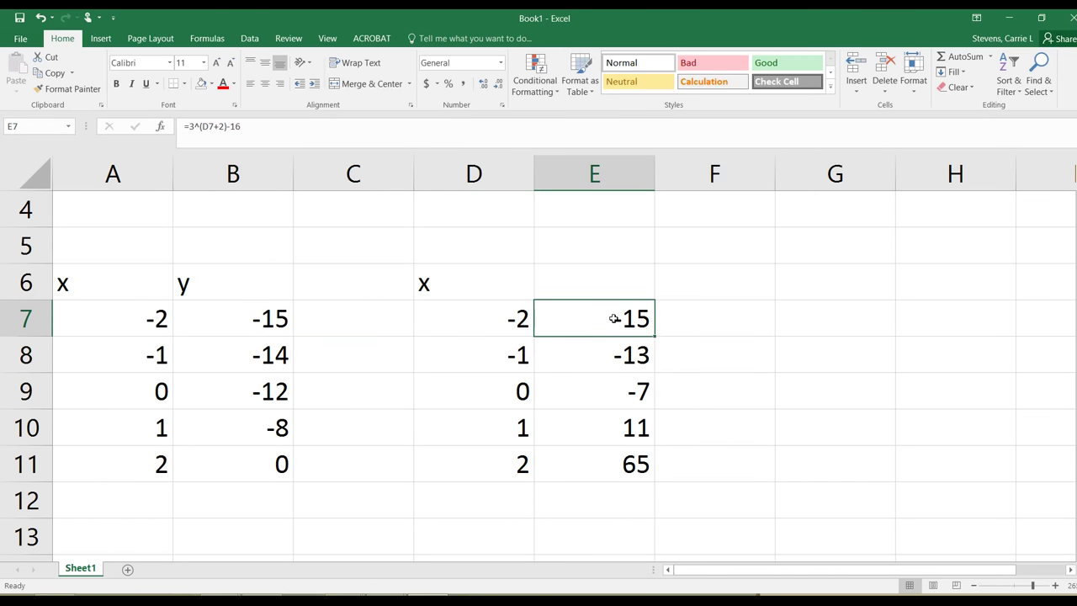
click(275, 357)
click(591, 355)
click(215, 397)
click(630, 389)
click(257, 427)
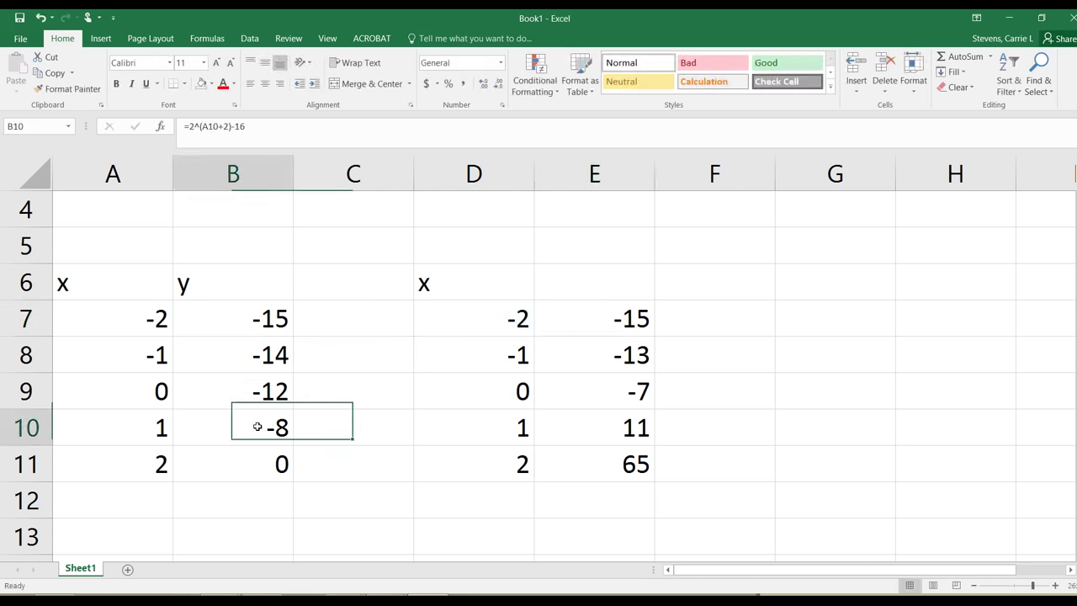
click(588, 416)
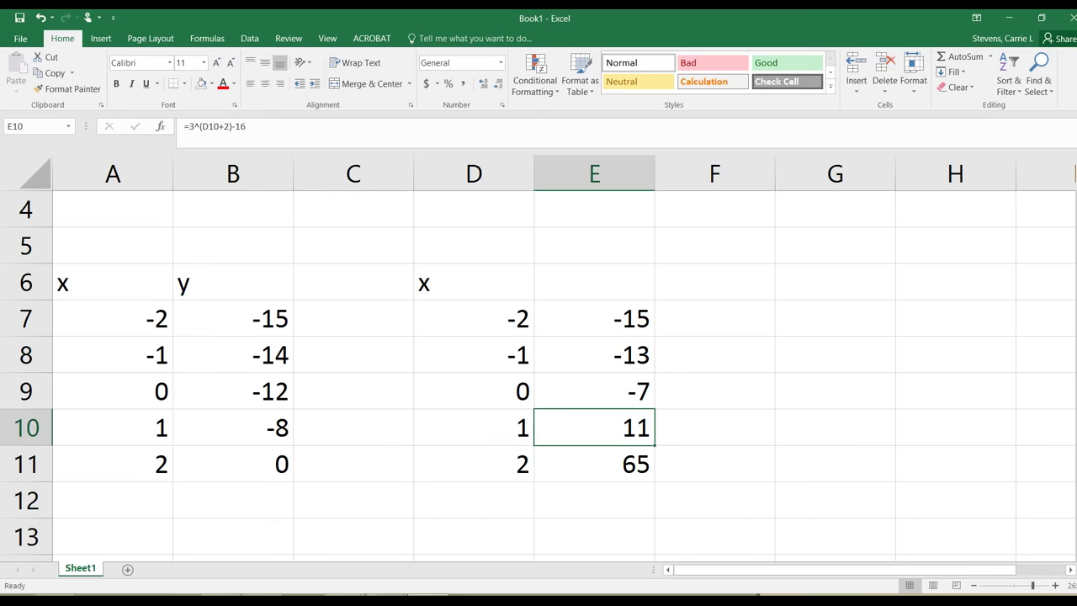
click(380, 349)
Label the second table's y column in E6 as y=3^(x+2)-16.
click(650, 279)
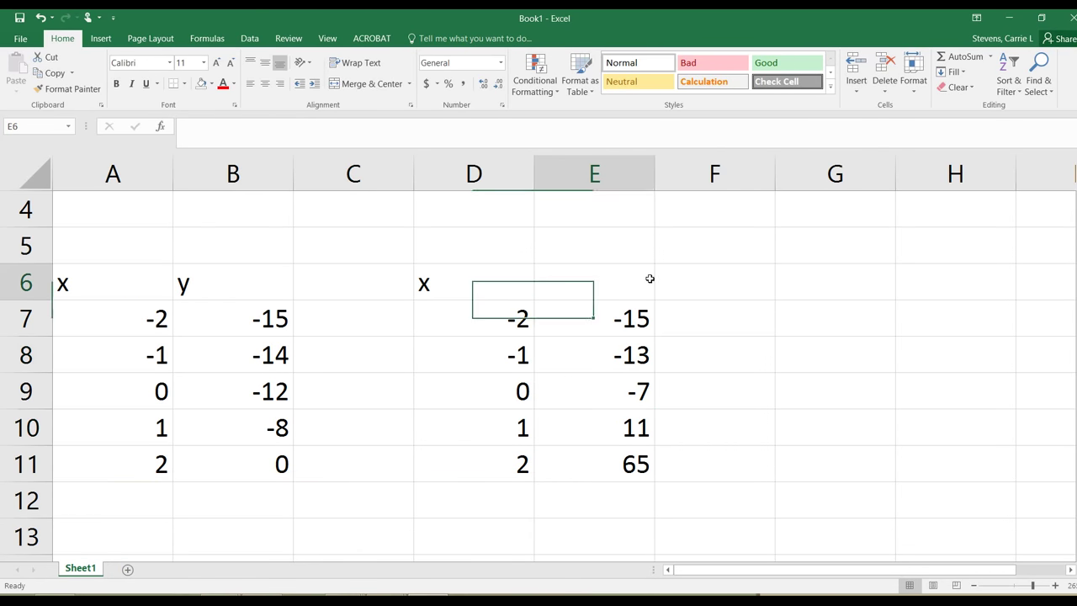
text(y)
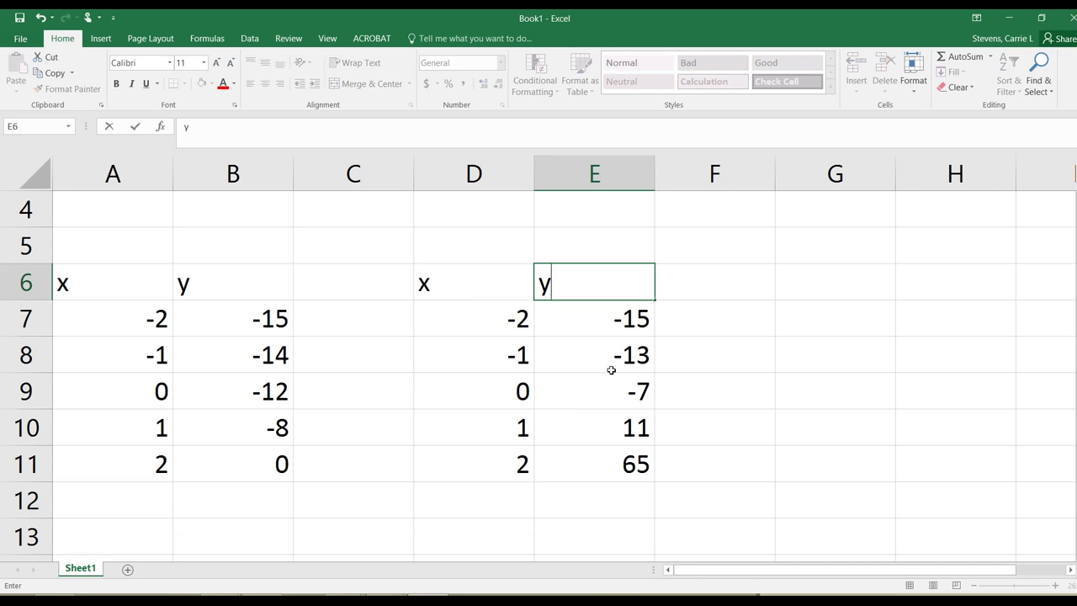
text(=x^()
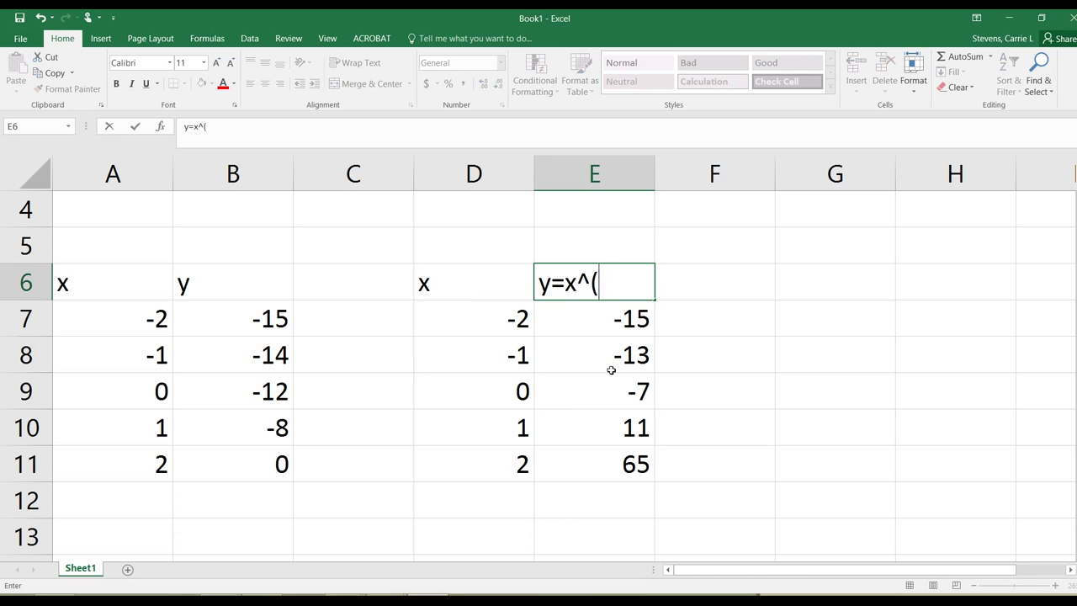
key(BackSpace)
key(BackSpace)
key(BackSpace)
key(BackSpace)
text(=3^x)
key(BackSpace)
text((x)
text(_)
key(BackSpace)
text(+2)
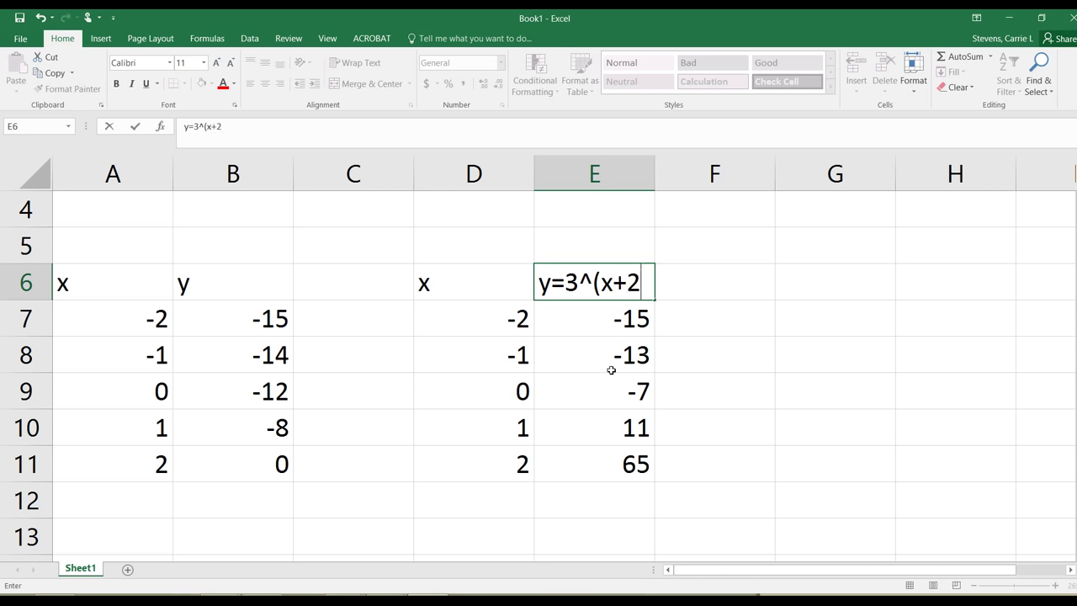
text()-16)
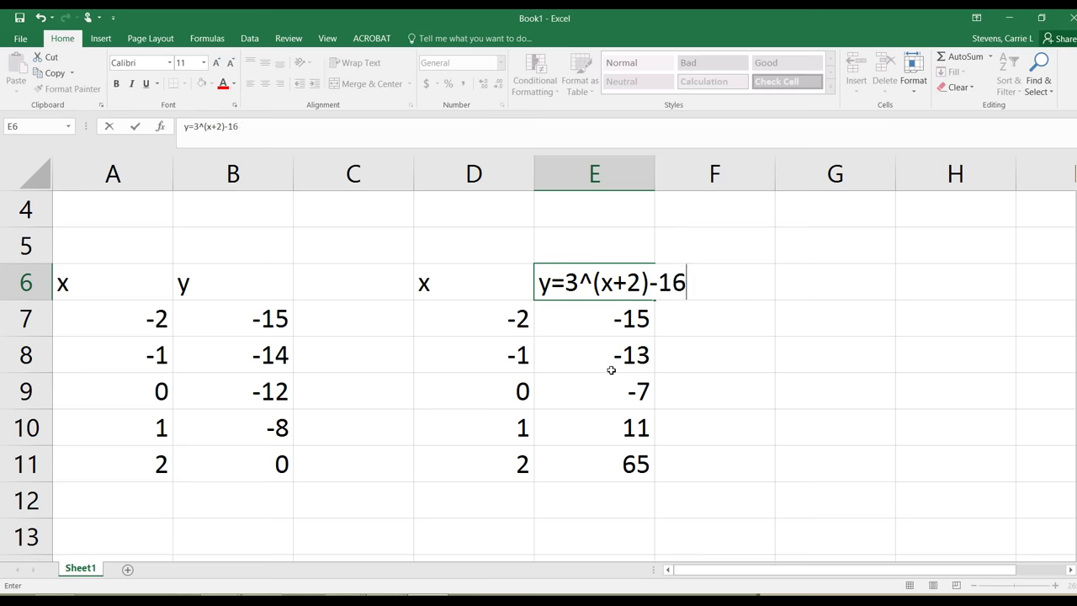
key(Return)
Enter the label Base in cell A3 above the first table.
scroll(328, 461, up, 1)
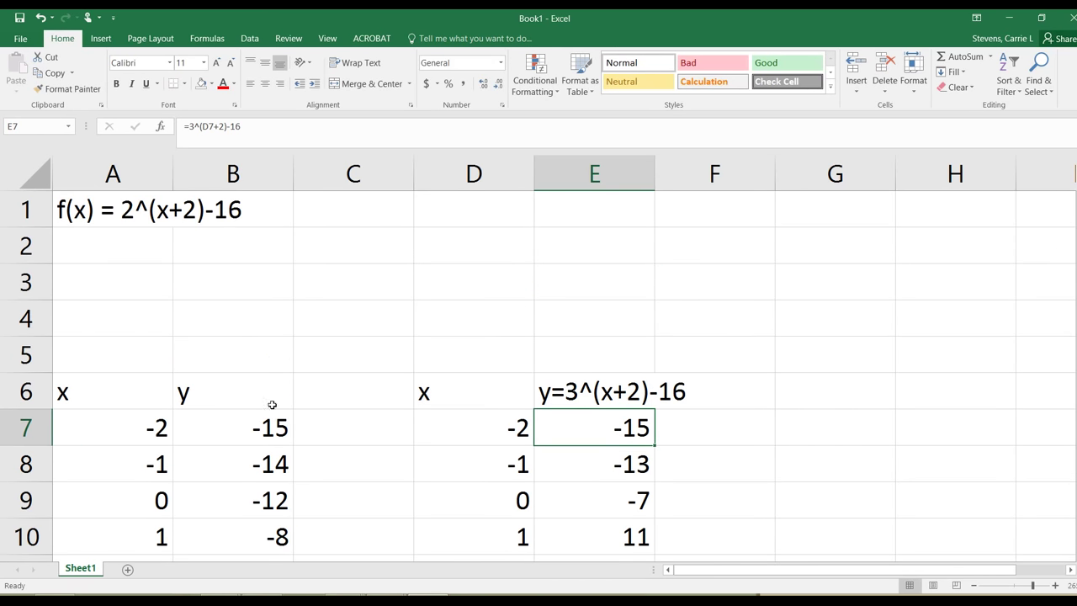
click(129, 279)
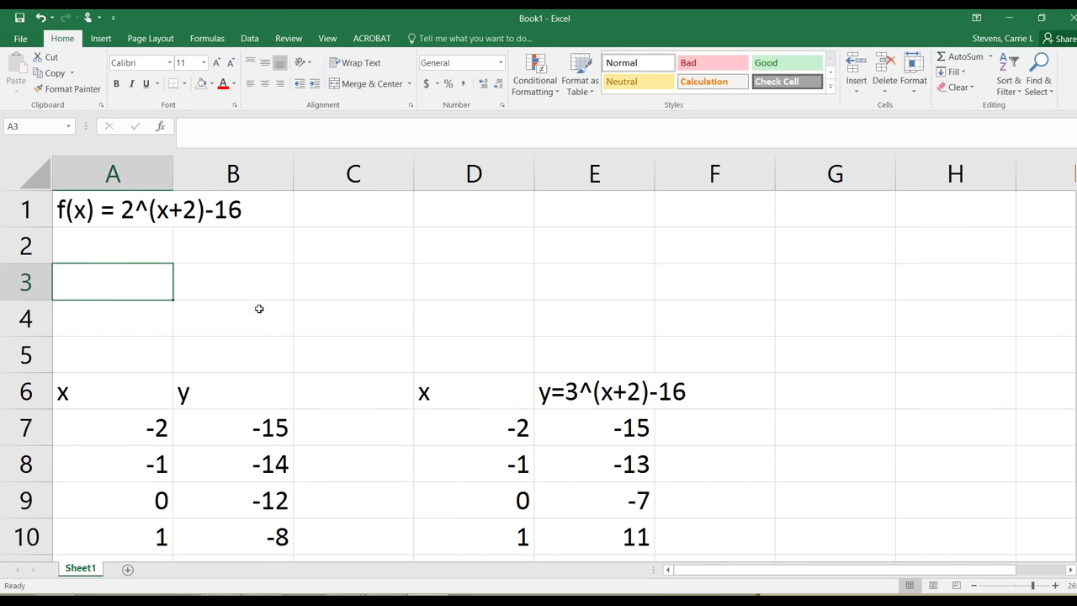
text(Base)
key(Return)
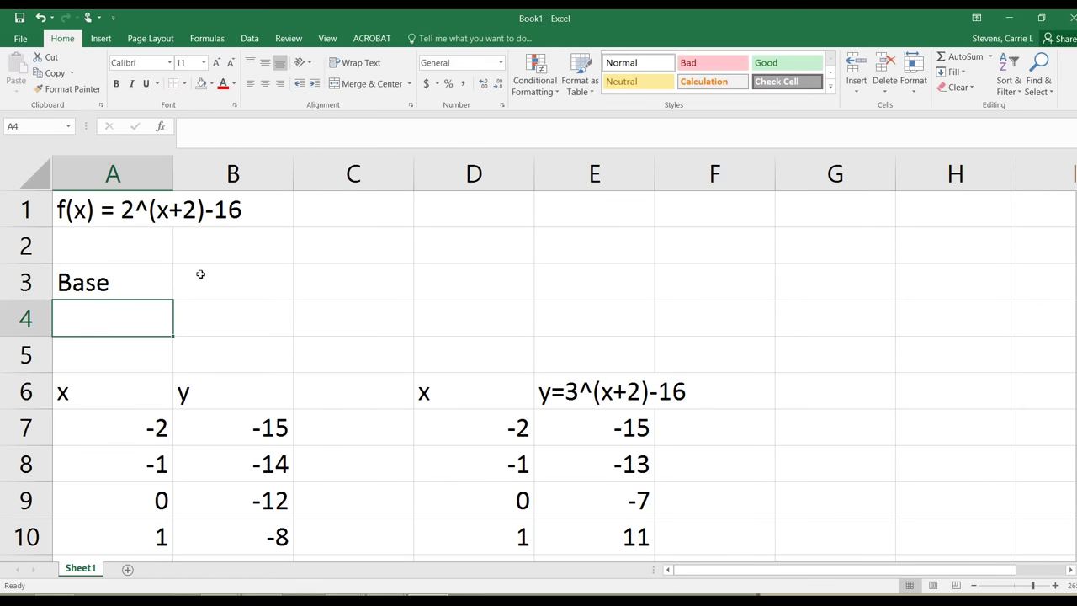
Edit the B7 formula to take its base from cell A4, making it =A4^(A7+2)-16.
click(205, 424)
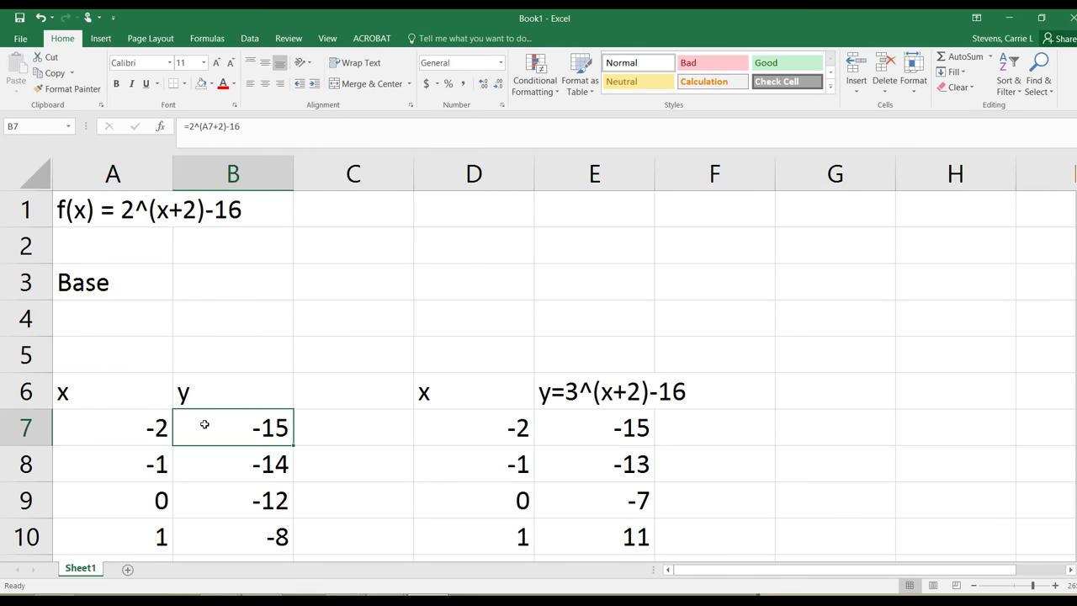
click(194, 126)
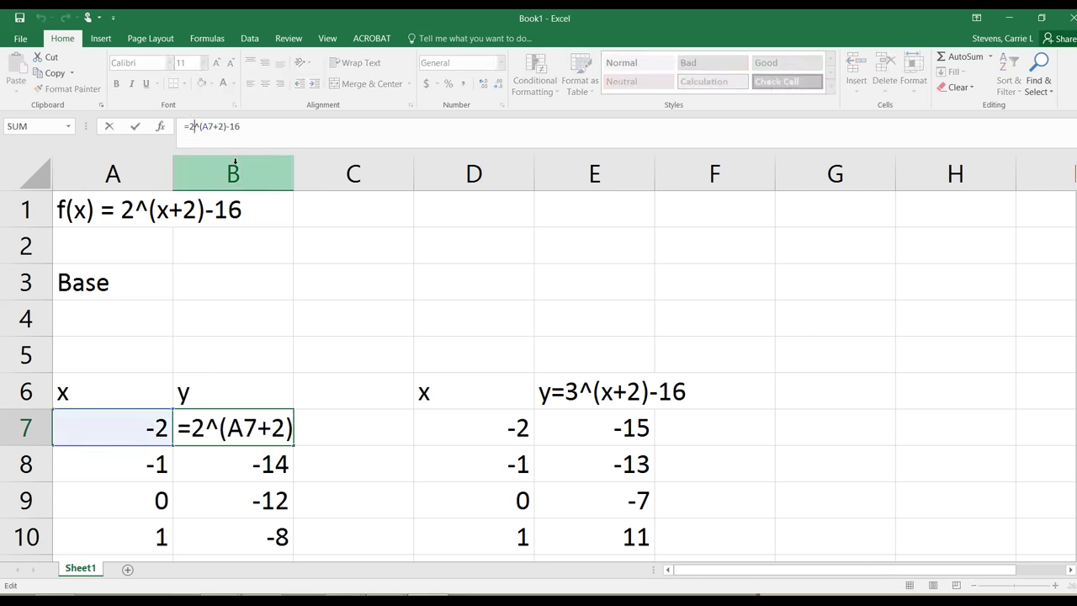
key(BackSpace)
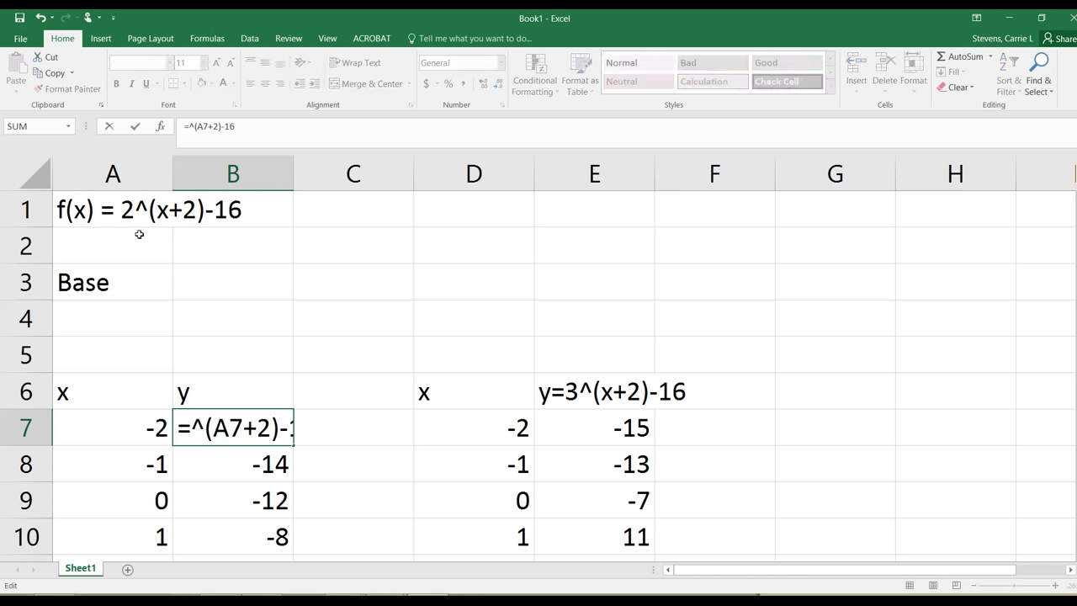
click(90, 320)
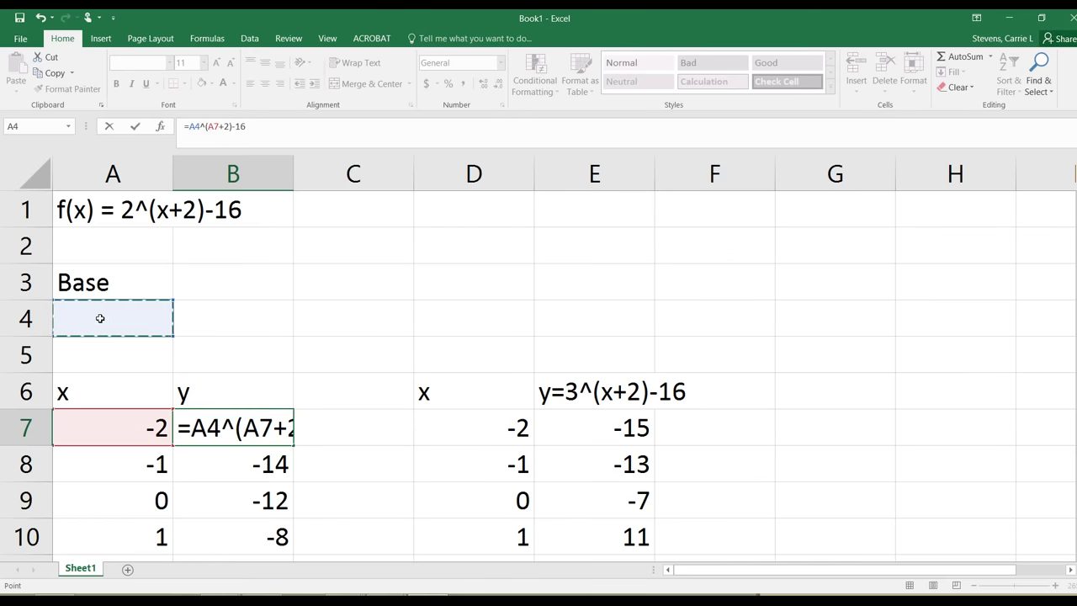
key(Return)
Set the base value in A4 to 2 and check the formula result in B7.
click(99, 318)
text(2)
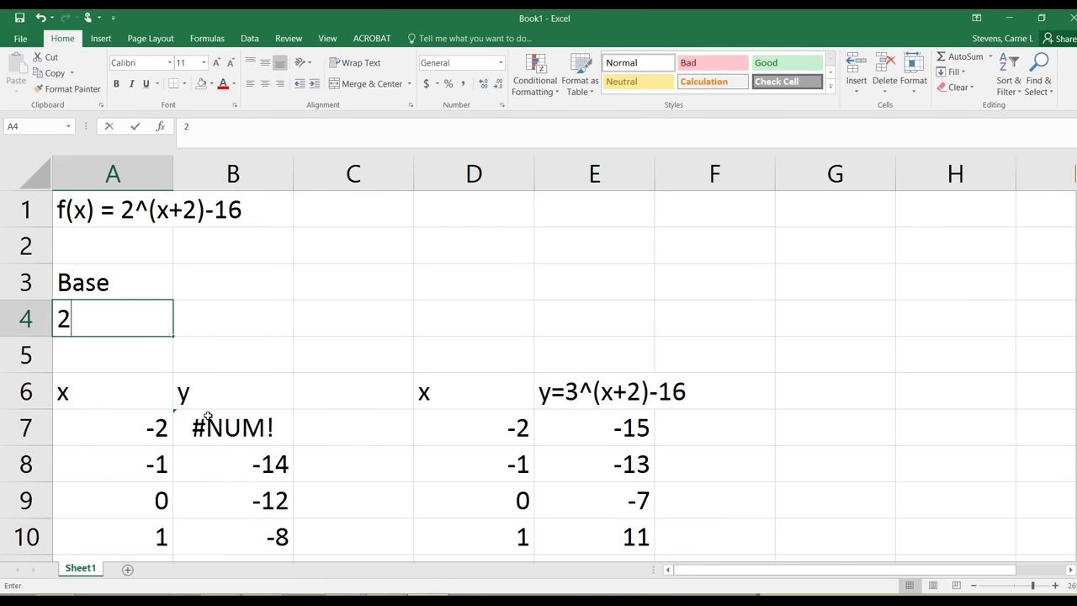
key(Return)
click(275, 434)
scroll(274, 434, down, 1)
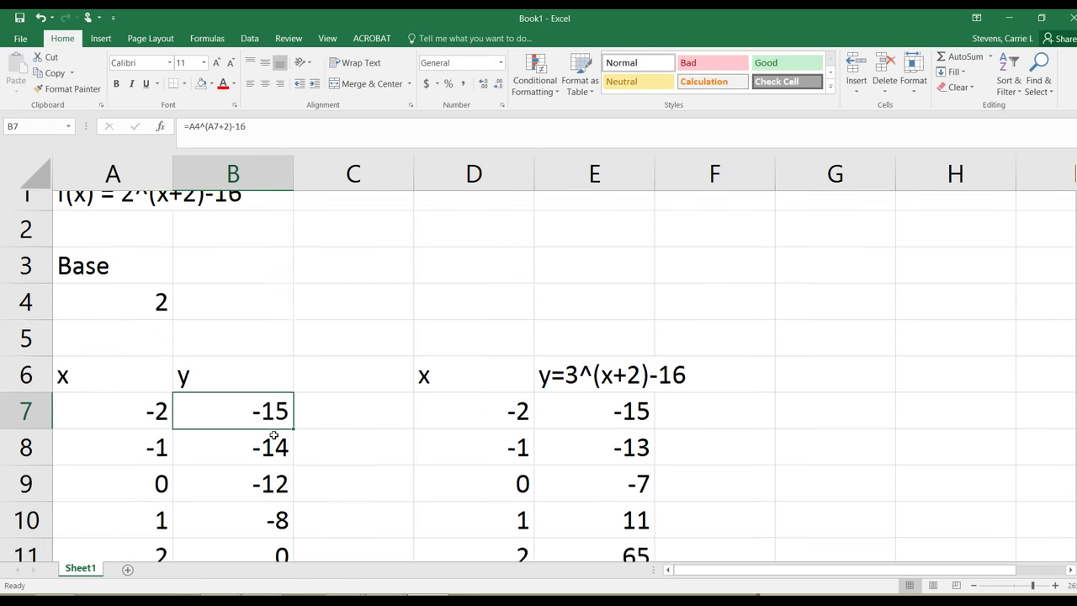
scroll(222, 396, up, 1)
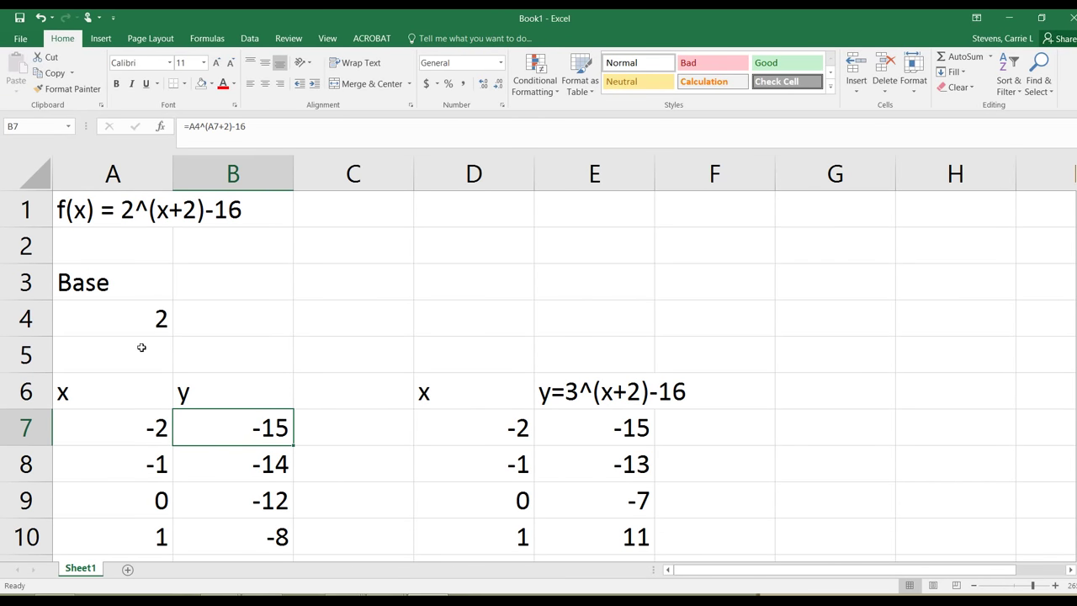
click(200, 126)
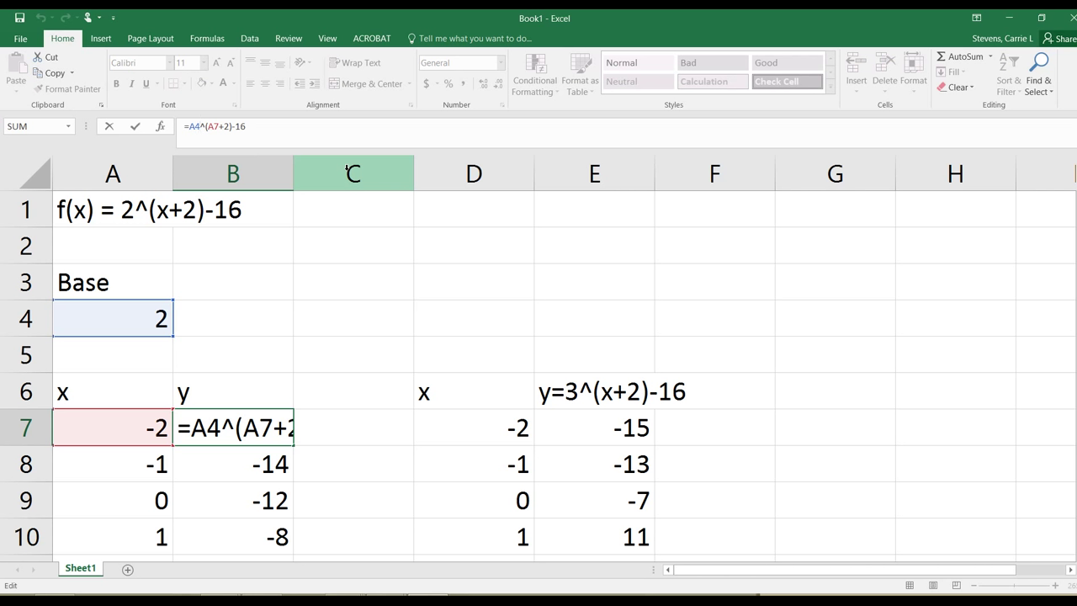
key(Left)
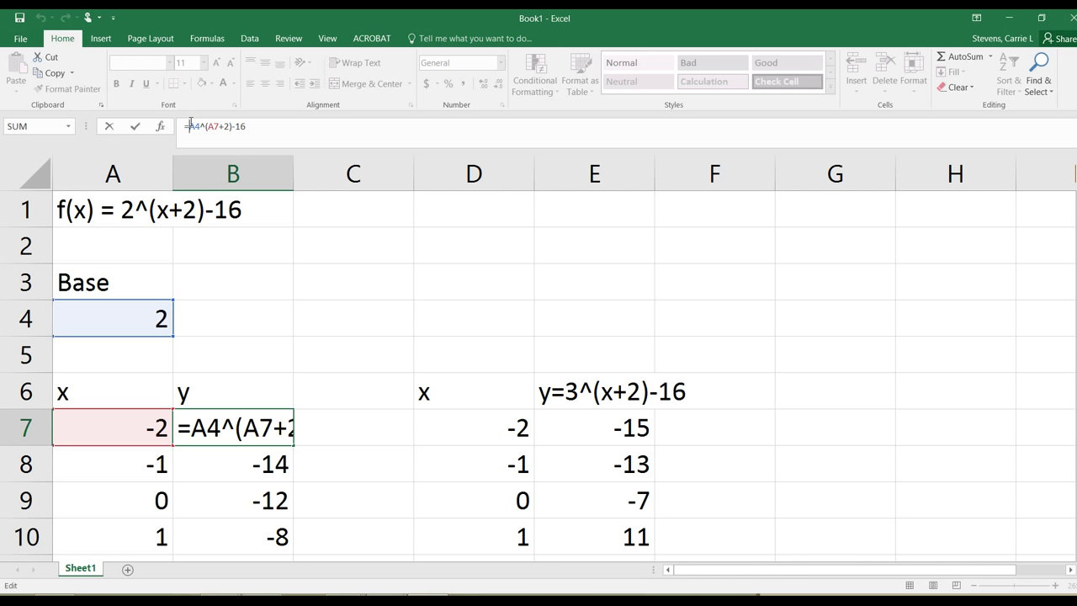
click(140, 318)
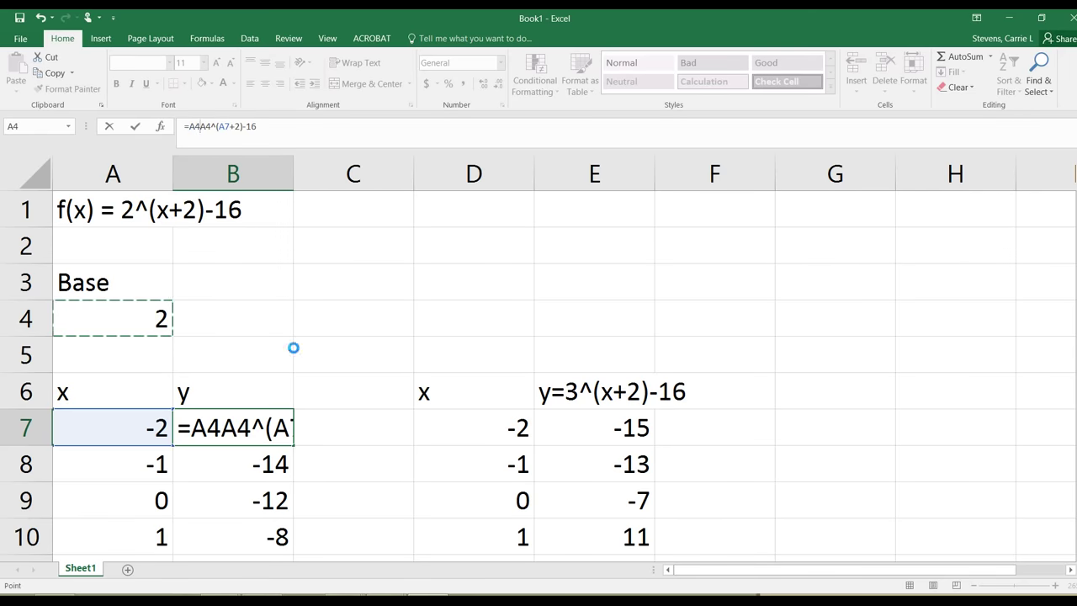
key(Return)
key(ctrl+z)
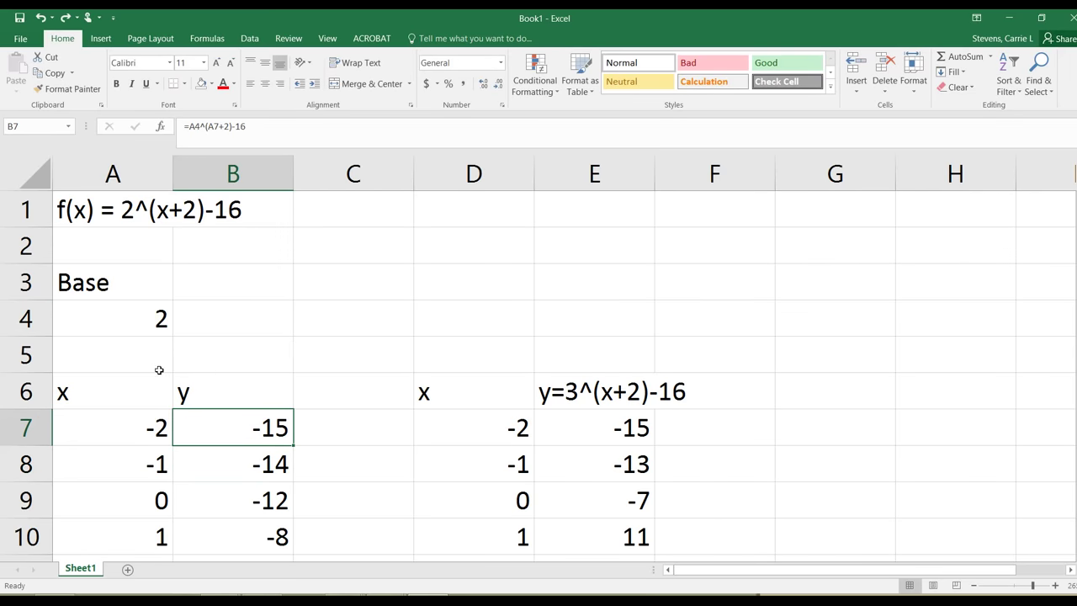
click(152, 313)
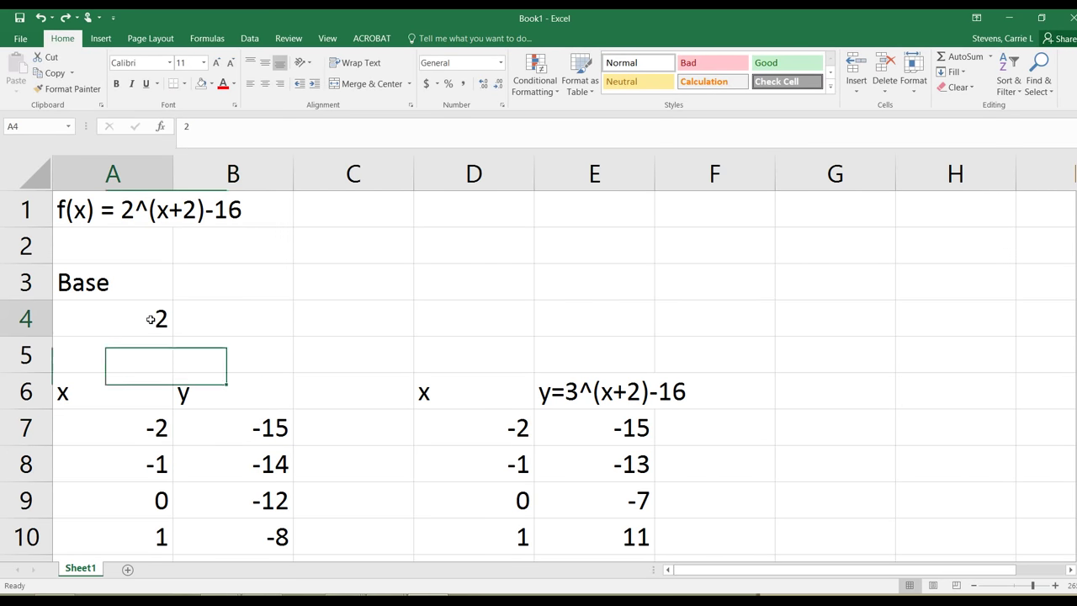
Make the base reference in the B7 formula absolute, as =$A$4^(A7+2)-16.
click(235, 414)
click(202, 125)
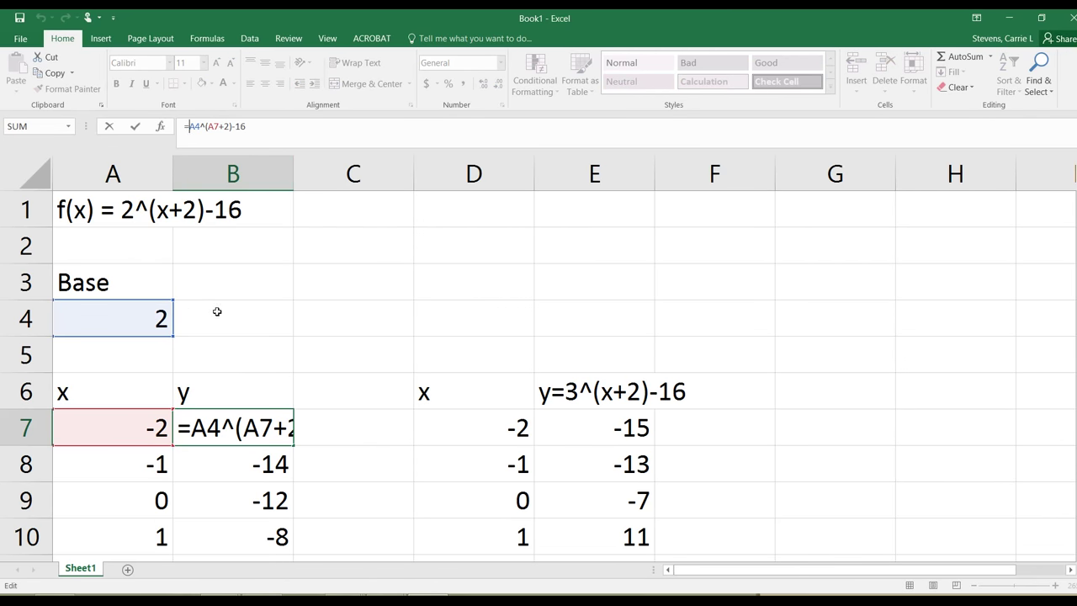
text($)
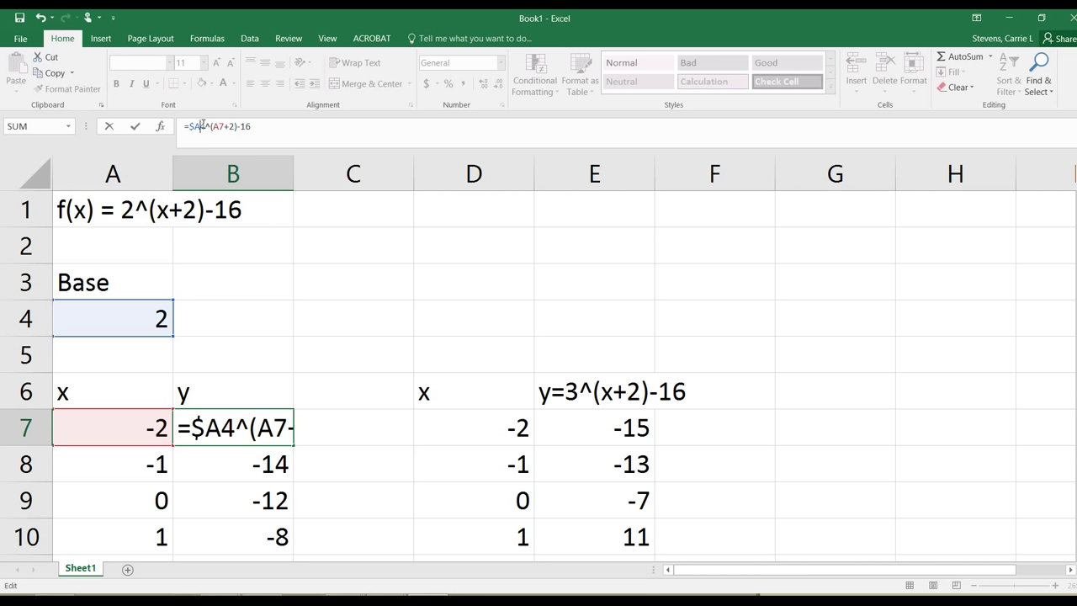
text($)
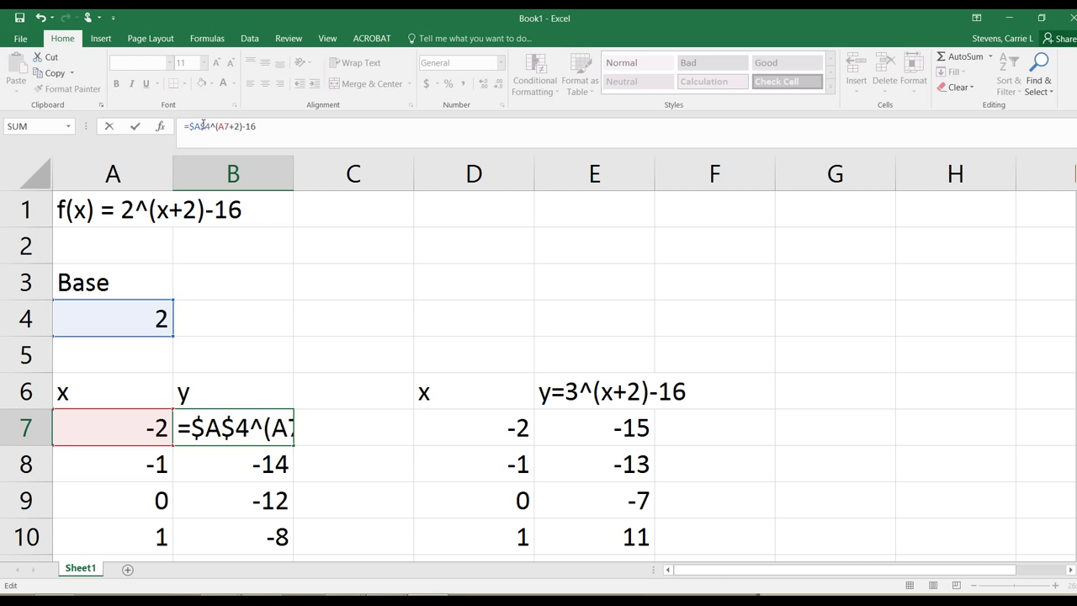
key(Return)
Fill the B7 formula down the y column through B11.
scroll(249, 458, down, 1)
click(264, 308)
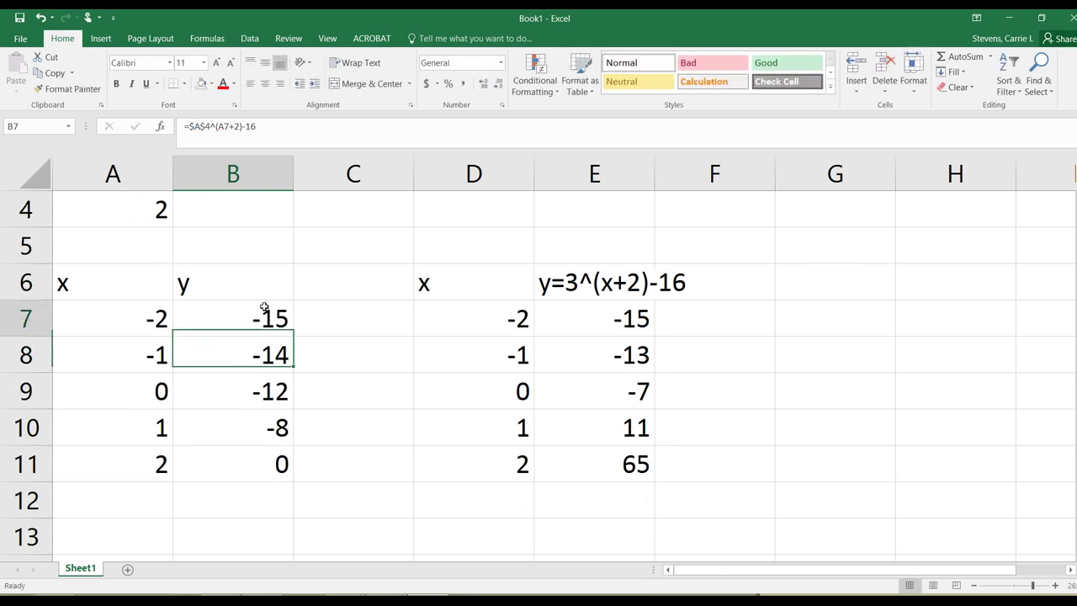
scroll(292, 340, up, 1)
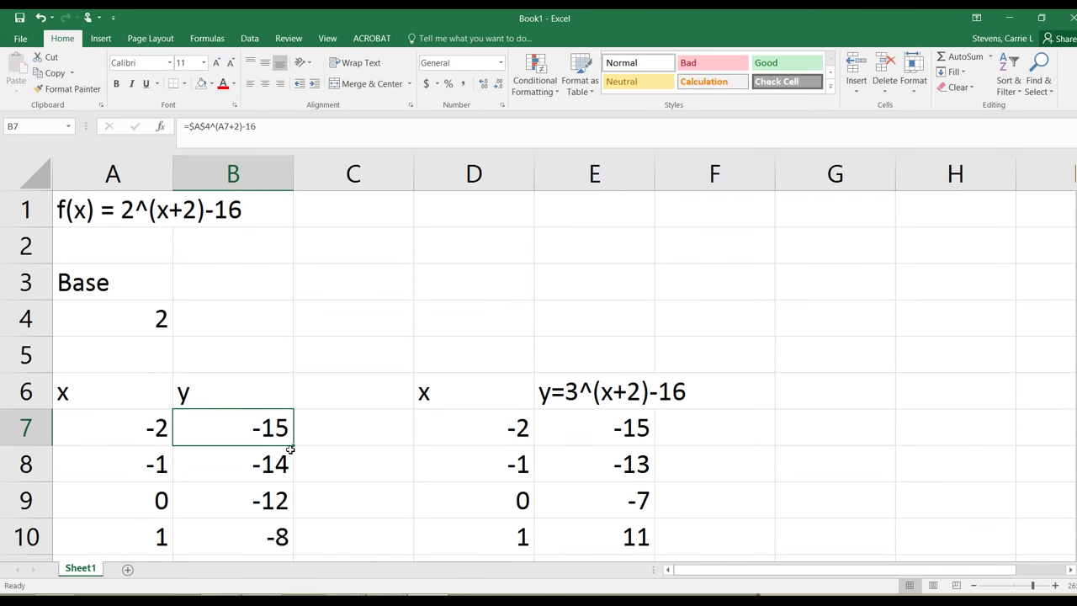
drag(294, 445, 278, 505)
mouse_move(147, 360)
mouse_down()
mouse_move(89, 351)
mouse_move(147, 358)
mouse_up()
click(255, 355)
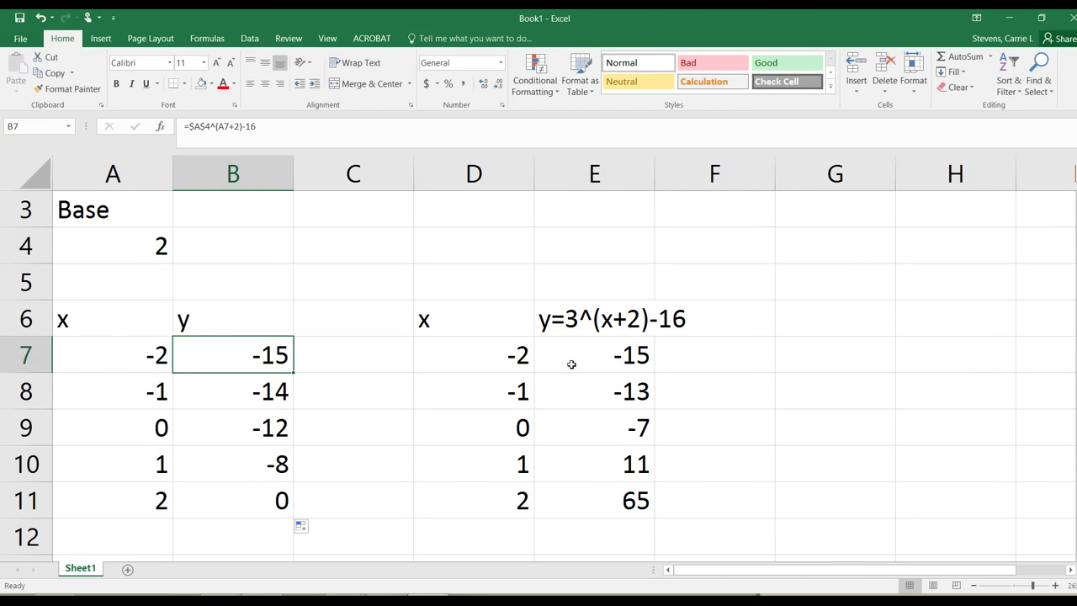
Test the linked base by changing A4 to 3 and back to 2.
click(157, 246)
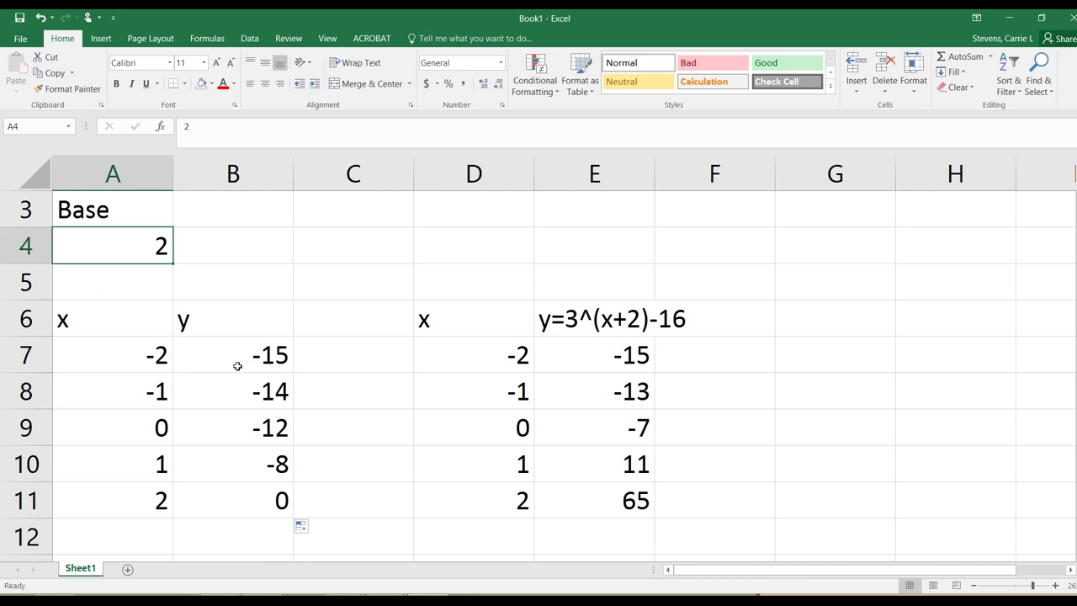
text(3)
key(Return)
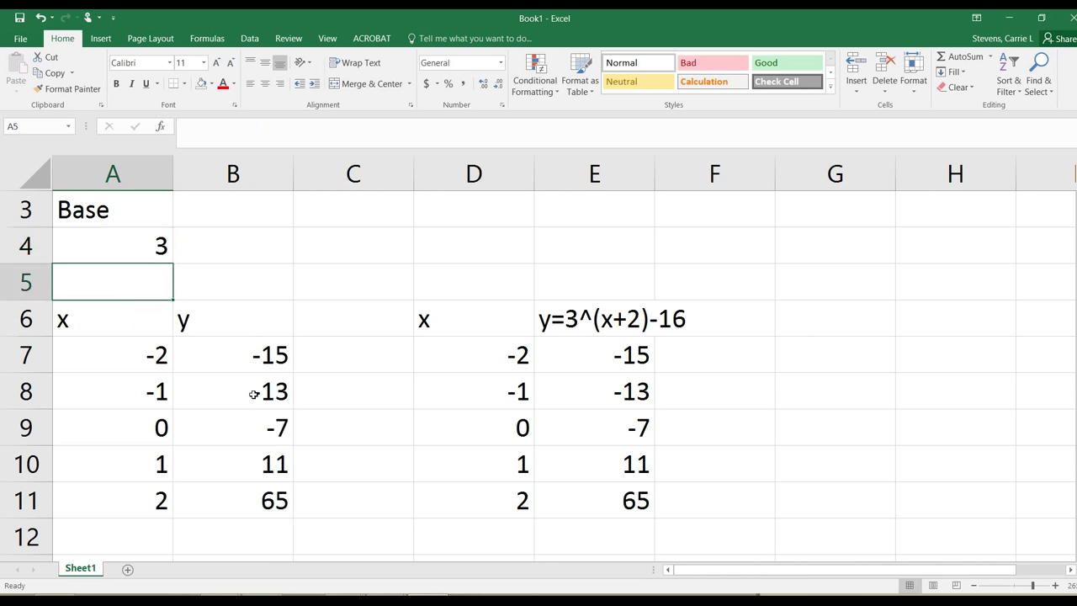
key(Up)
text(2)
key(Return)
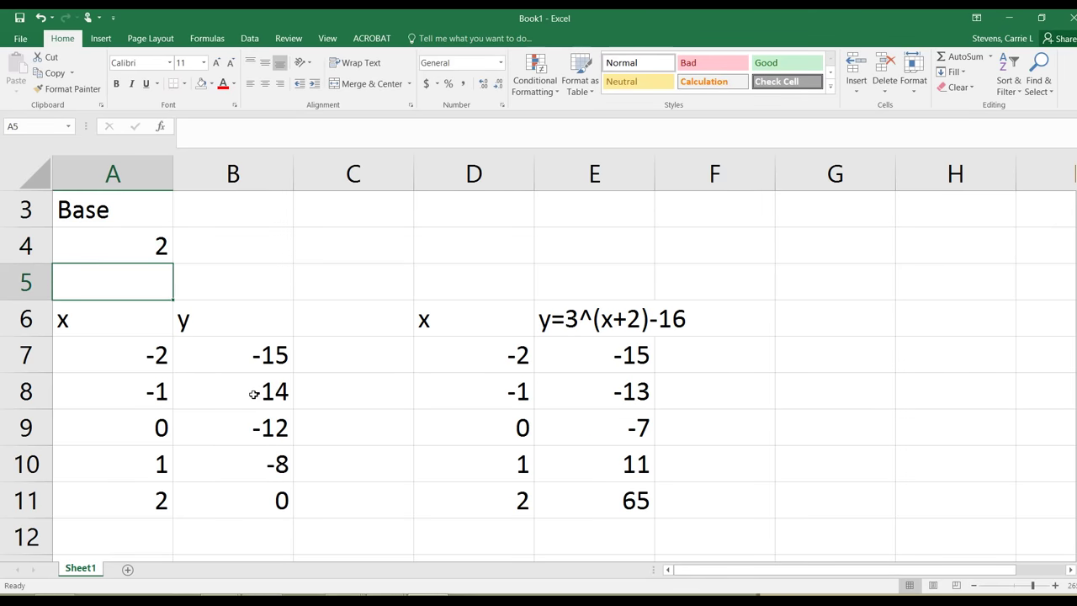
key(Down)
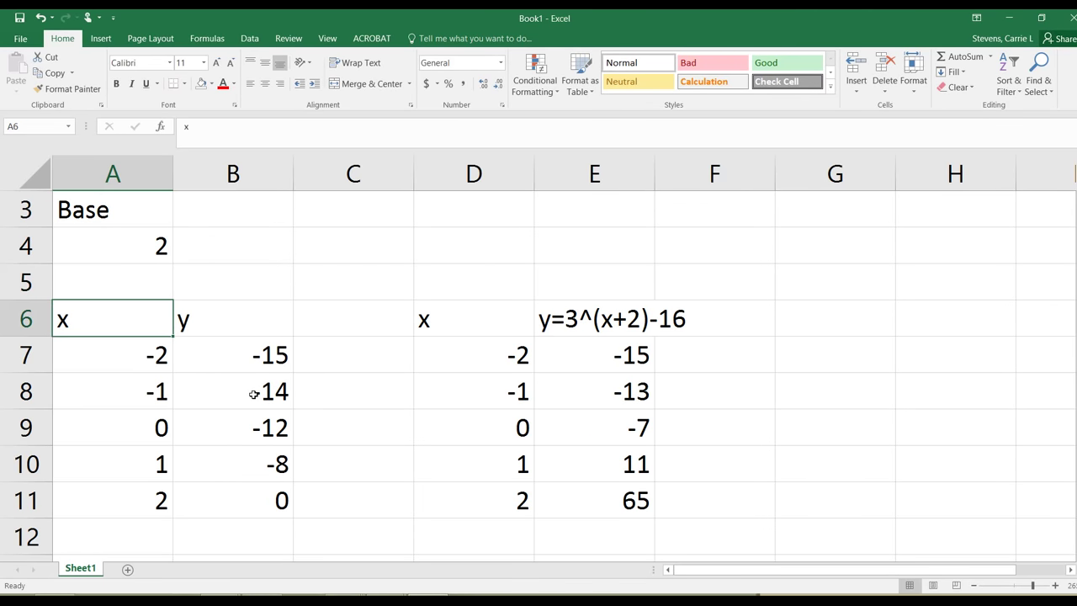
Clear the contents of columns D and E to remove the second table, and close the Snipping Tool.
click(435, 459)
click(429, 327)
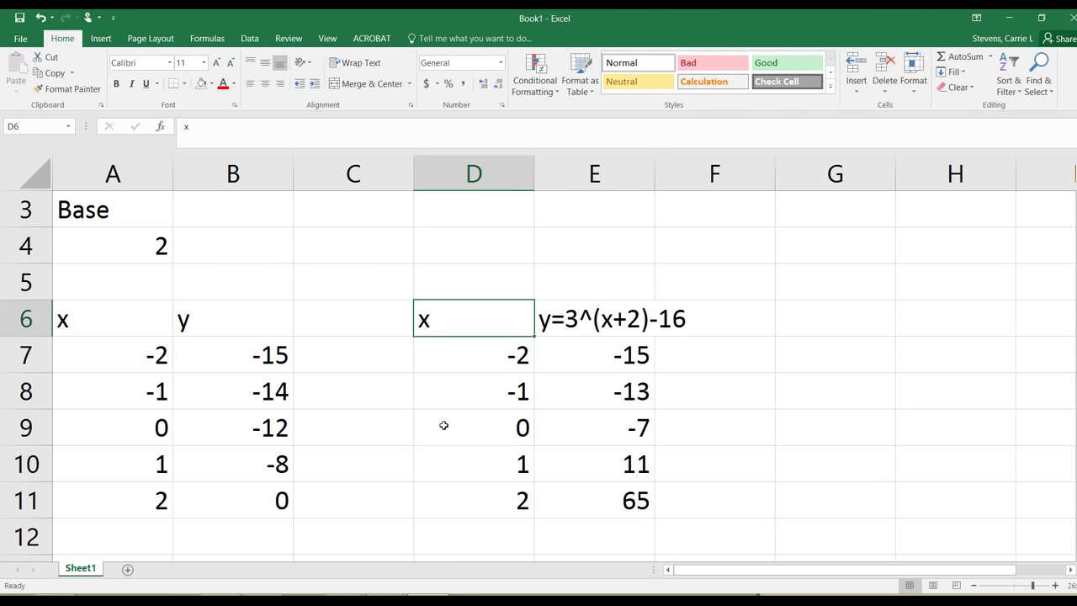
drag(441, 164, 568, 204)
right_click(573, 349)
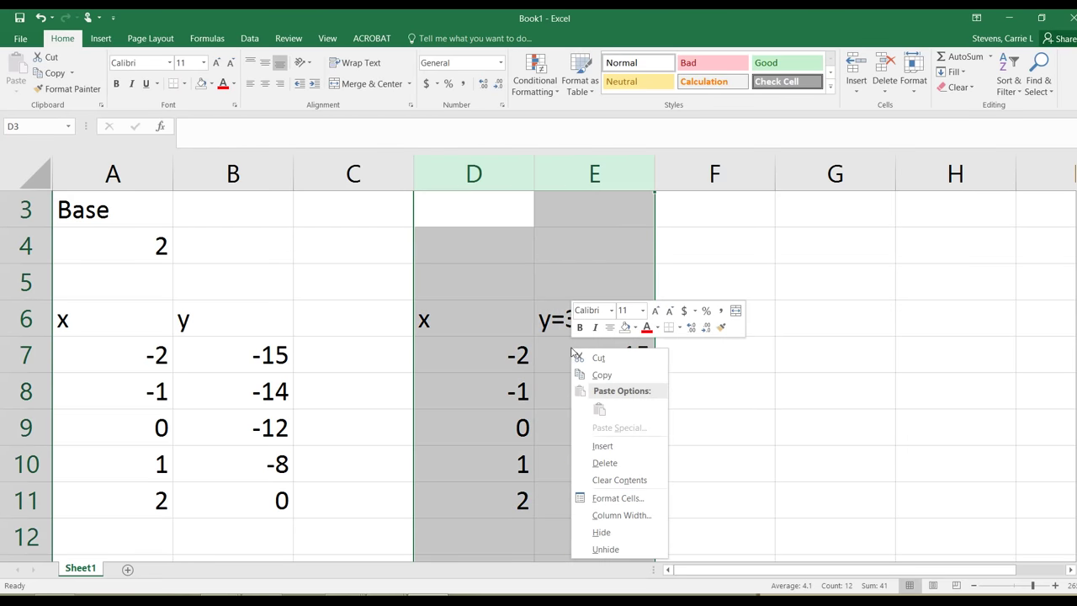
click(612, 480)
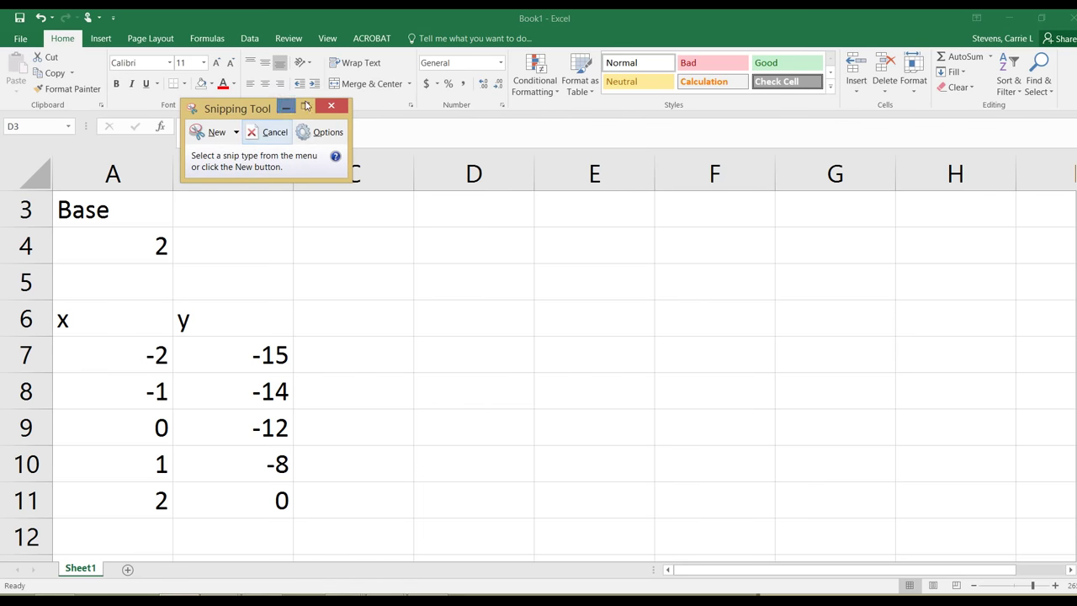
click(331, 105)
click(337, 415)
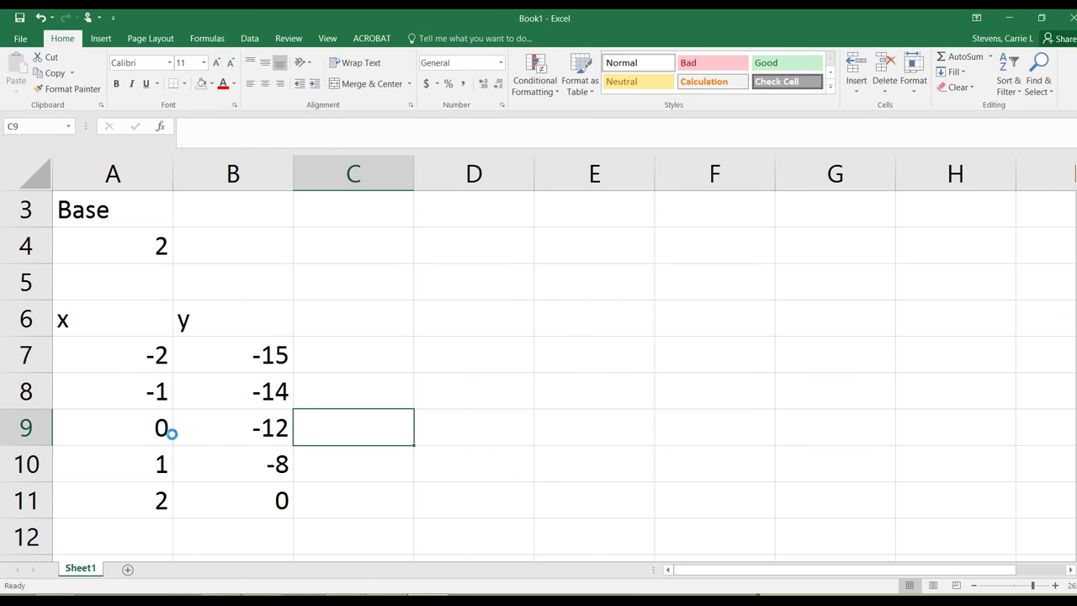
Shrink the workbook view, restore it to a smaller window, and place the Do Homework browser window beside it.
ctrl+scroll(170, 433, down, 4)
click(168, 474)
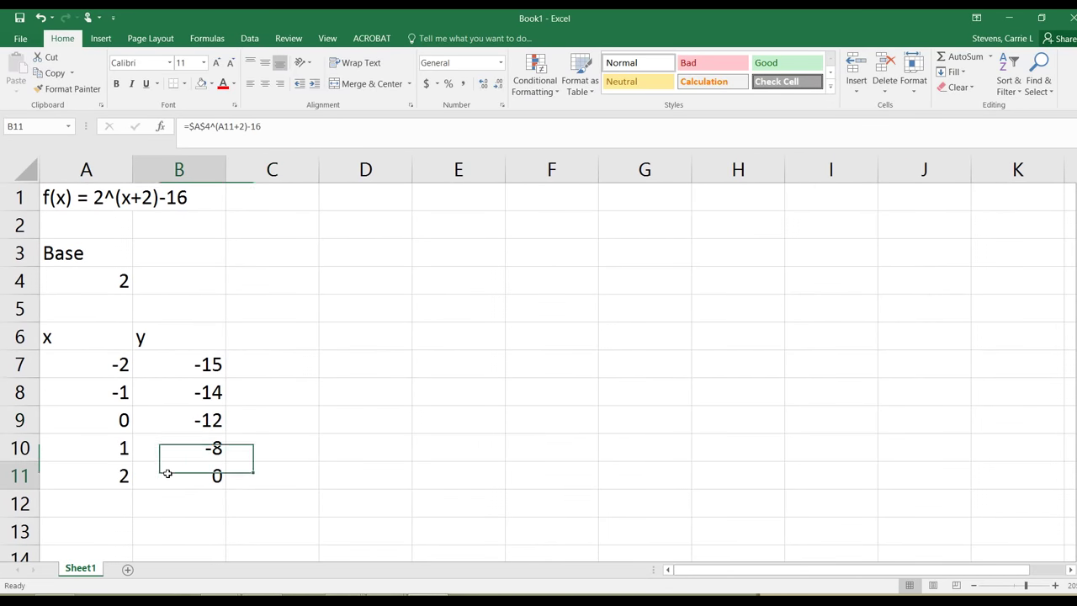
click(1041, 18)
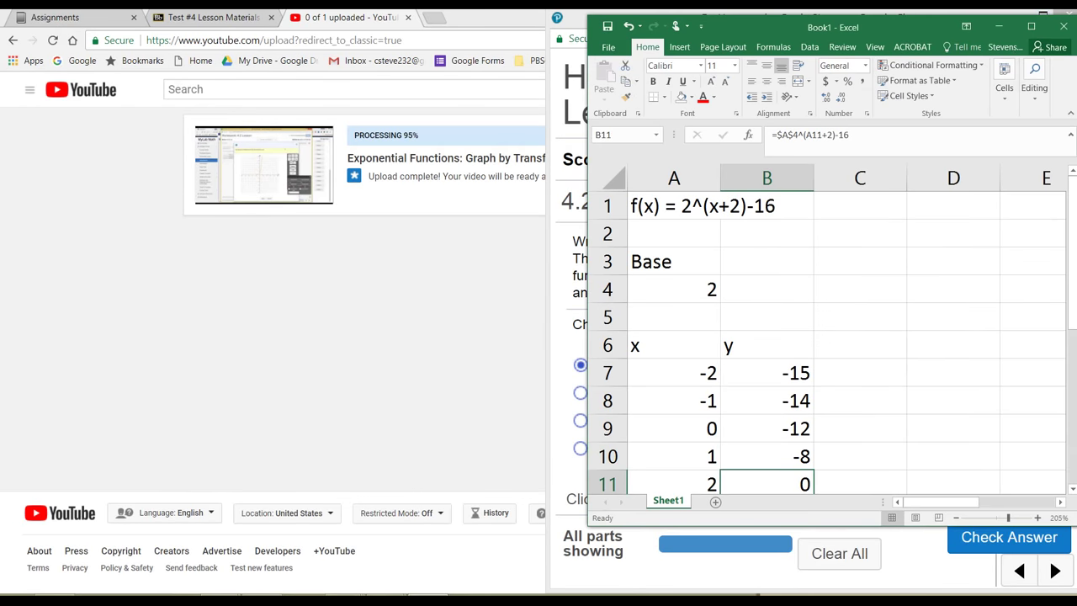
mouse_move(388, 596)
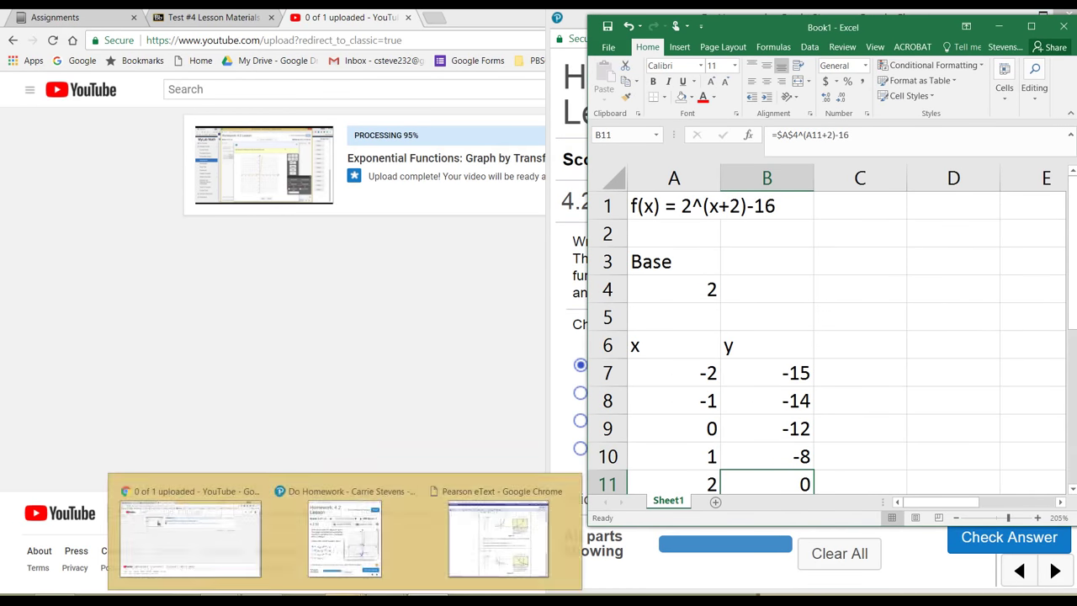
click(340, 559)
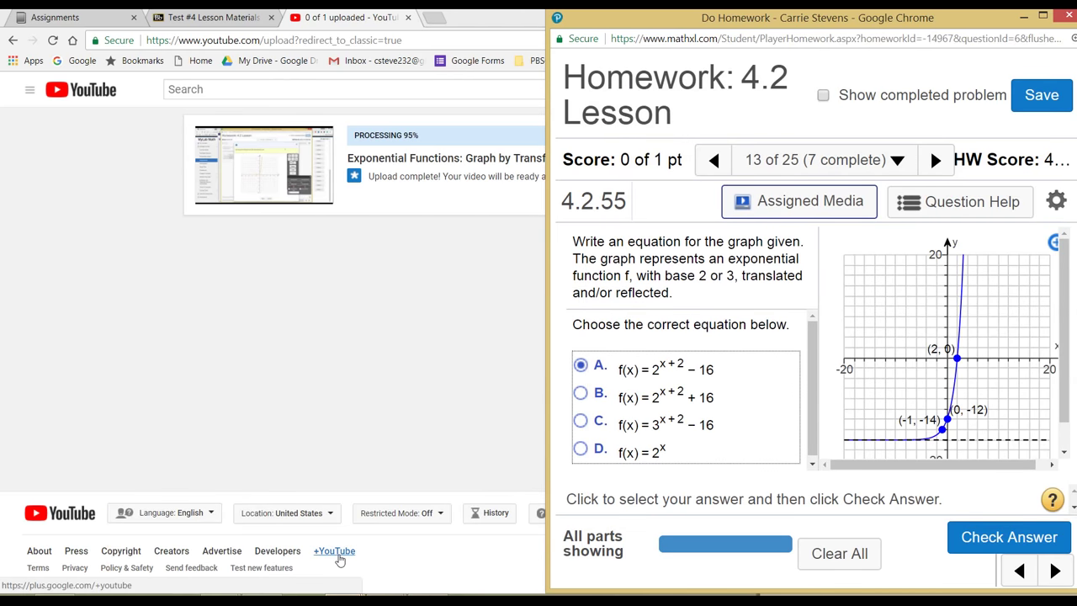
drag(826, 22, 177, 2)
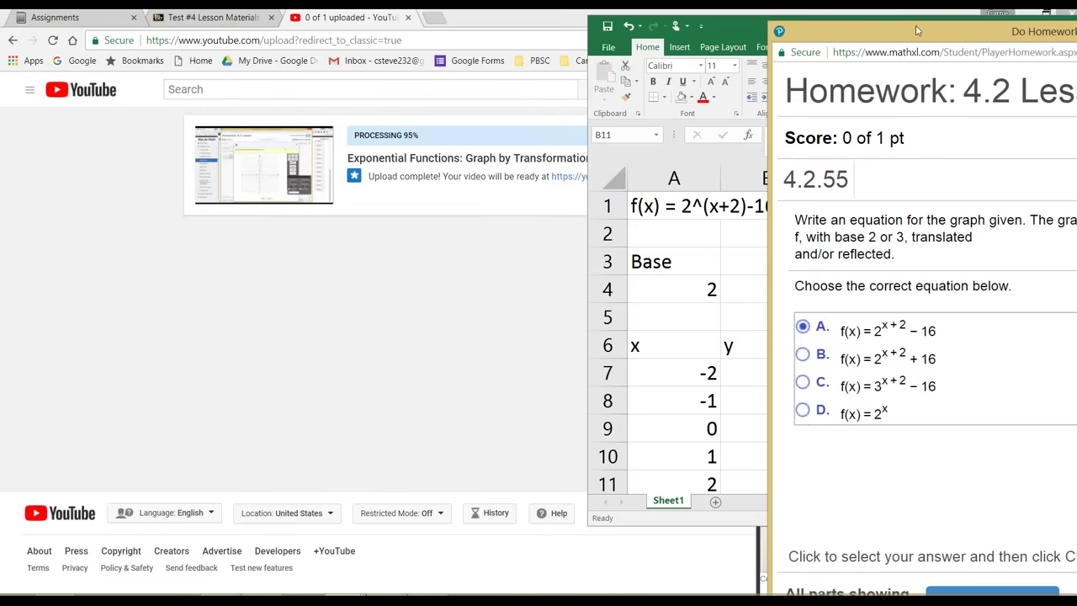
click(1046, 15)
drag(925, 12, 1, 59)
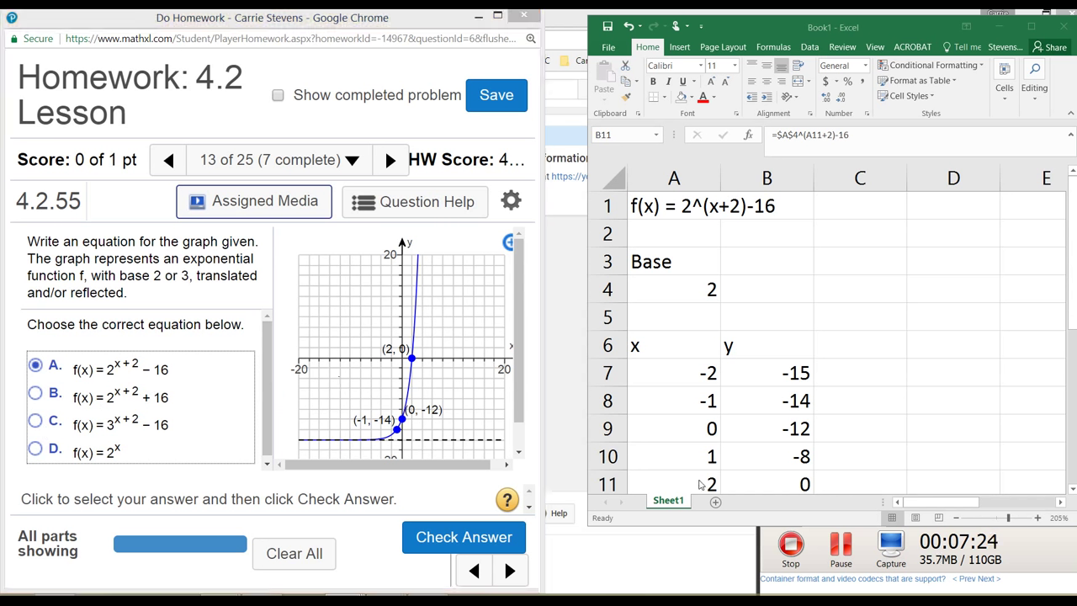
Inspect the B11 formula and select A11:B11 to compare the pair with the graph's labelled point (2, 0).
key(F2)
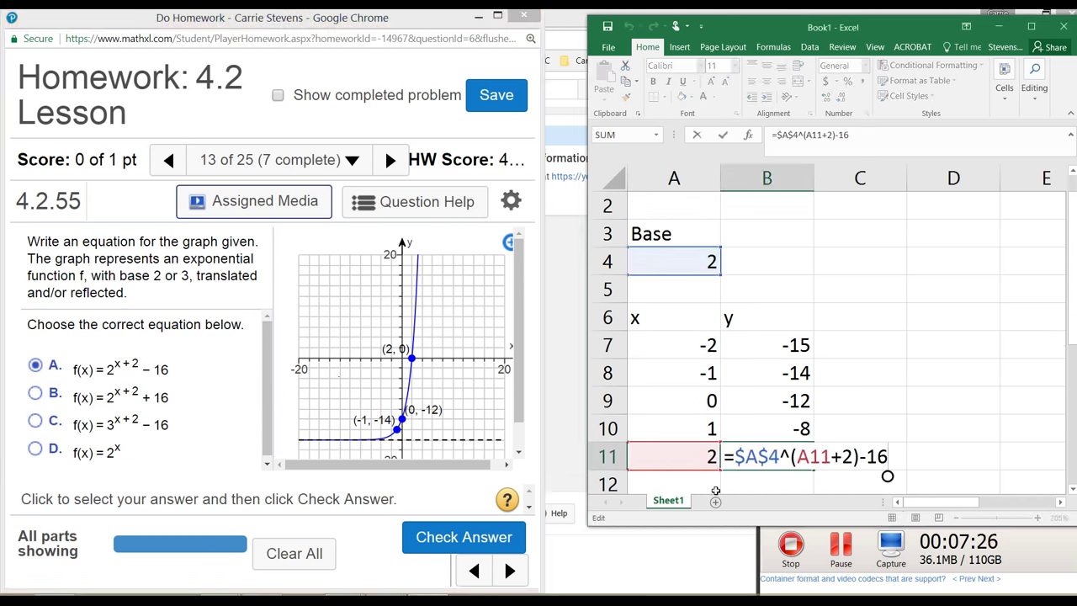
key(Return)
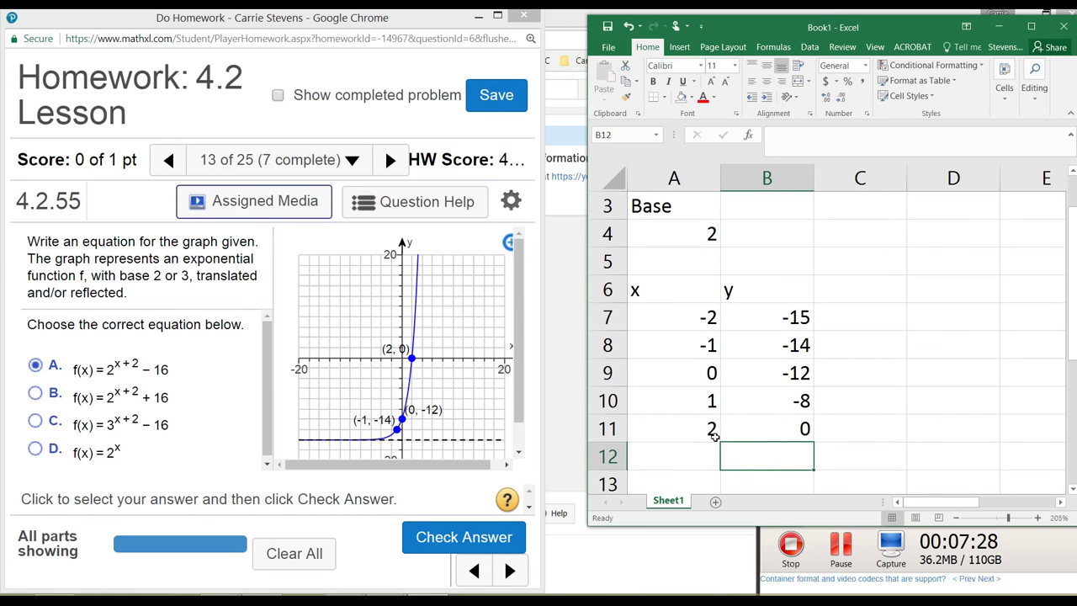
drag(714, 436, 741, 431)
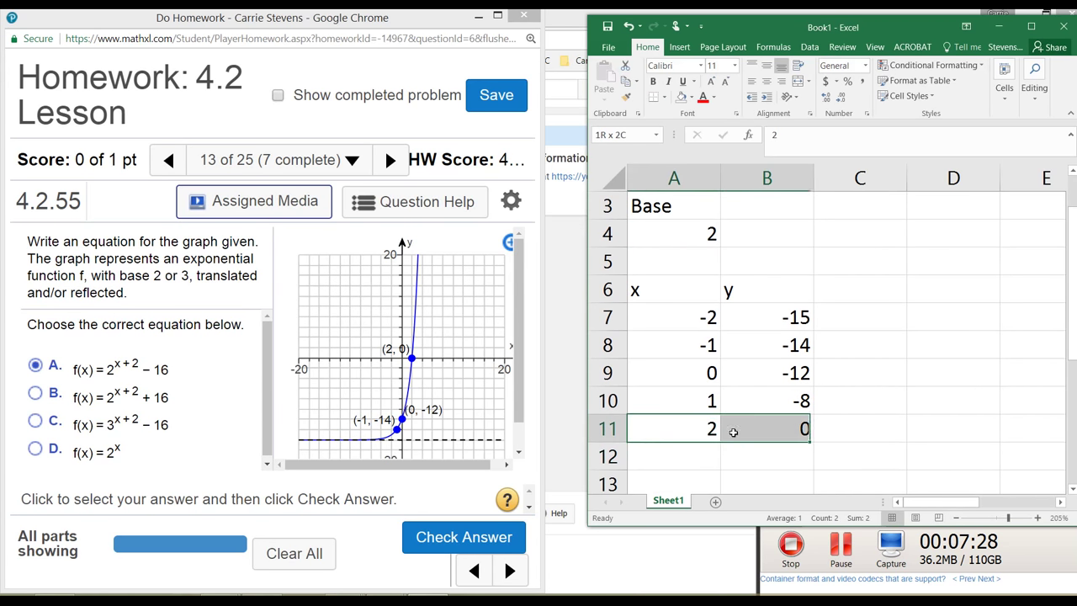
Fill the table pairs that match the graph's labelled points, A11:B11, A9:B9 and A8:B8, with light green.
click(692, 98)
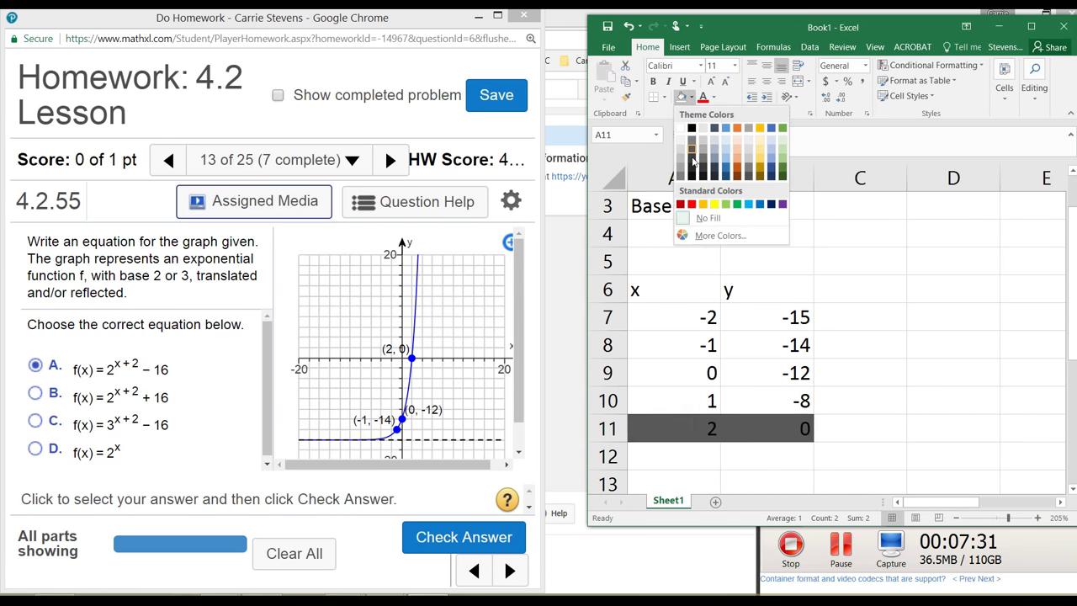
click(726, 205)
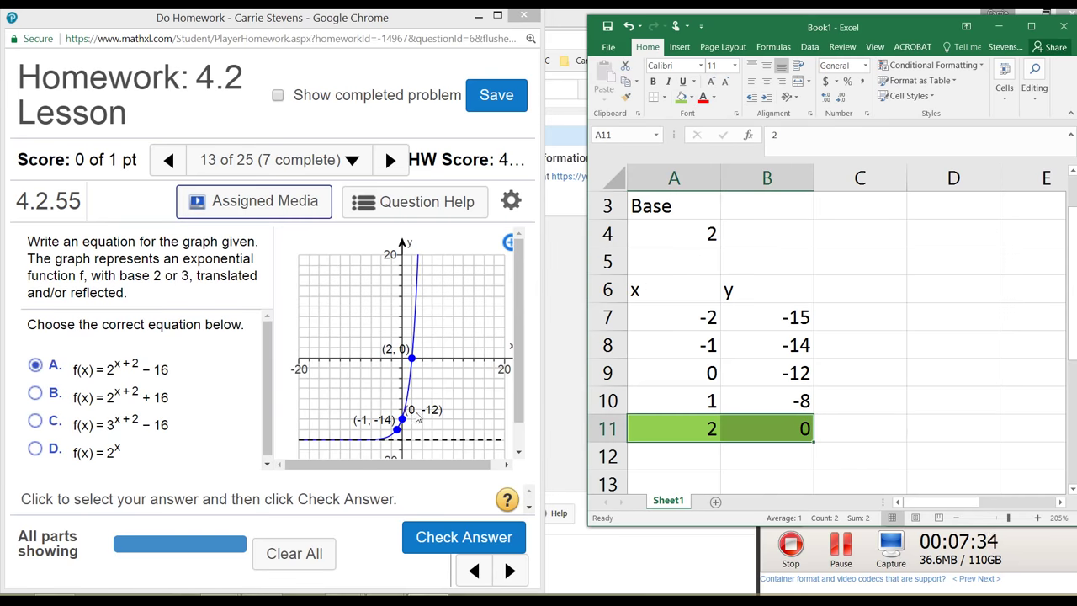
drag(654, 372, 741, 373)
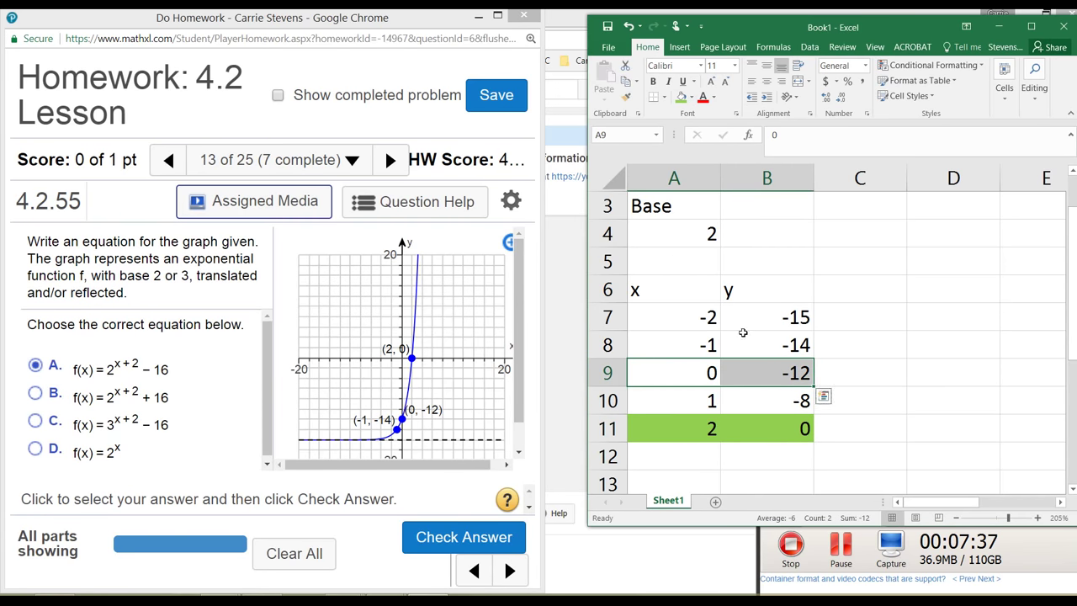
click(681, 96)
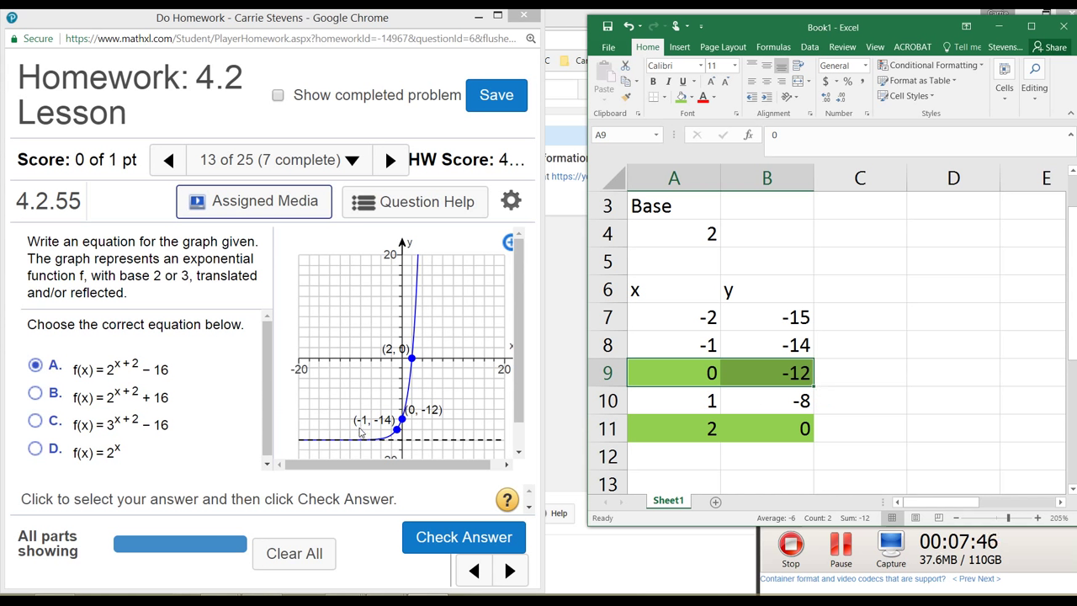
drag(682, 341, 741, 341)
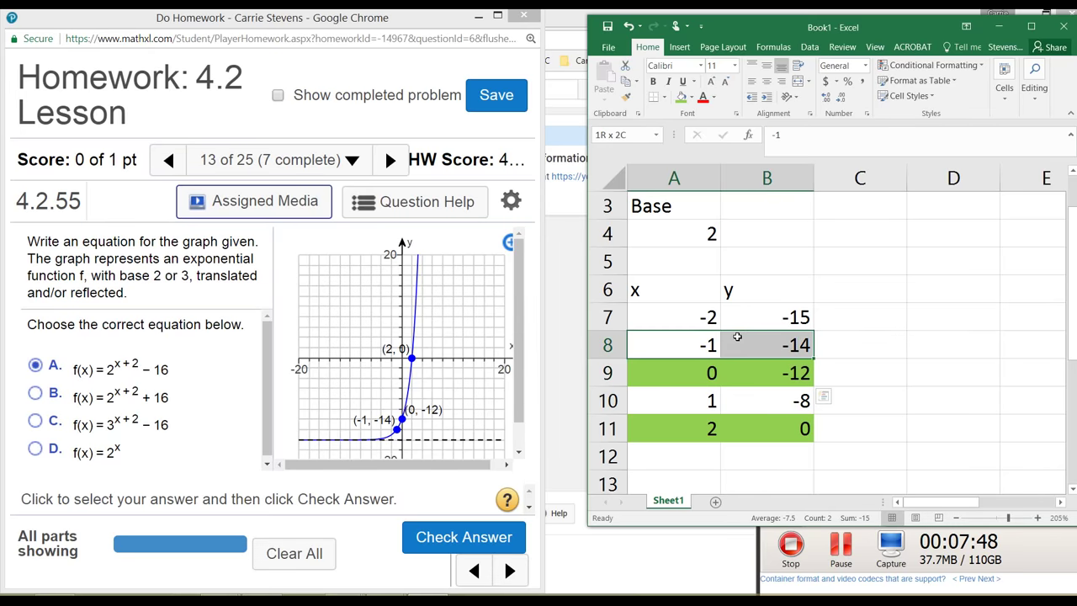
click(681, 98)
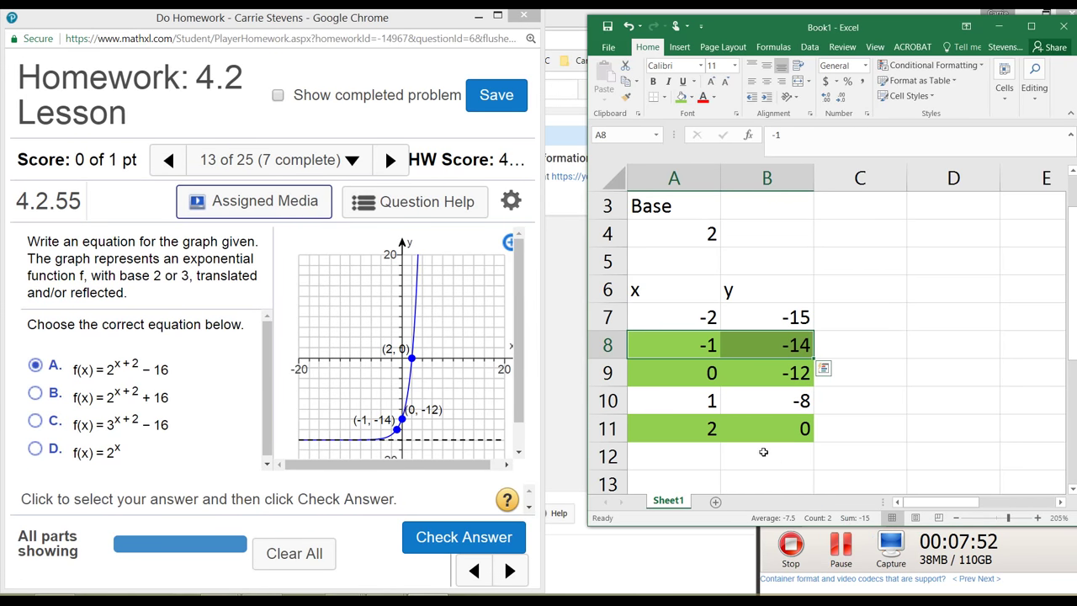
Set the base in A4 to 3 to compare its y values with the graph.
click(665, 237)
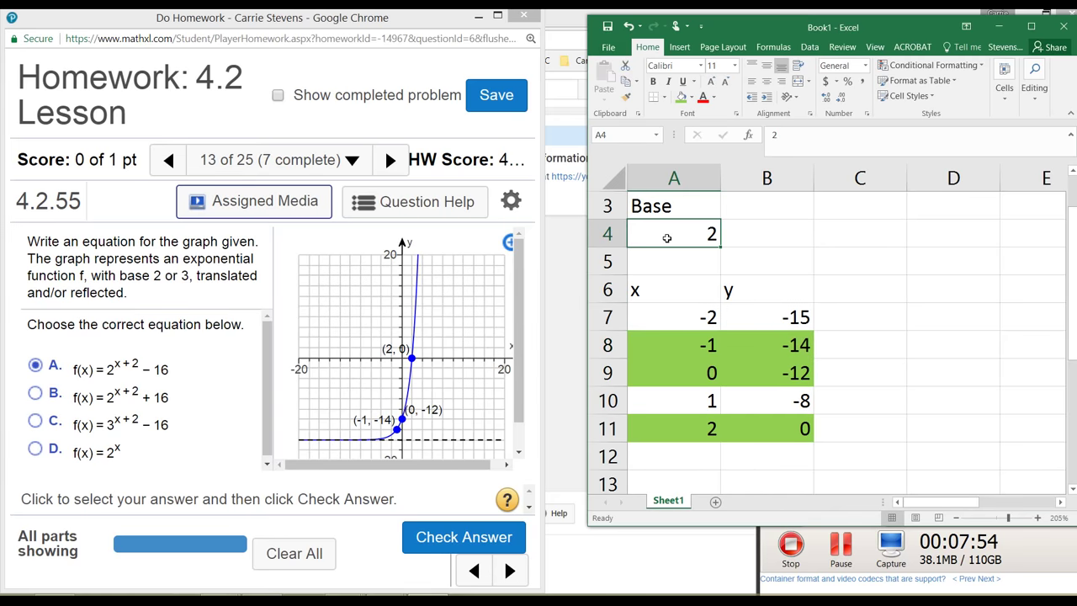
text(3)
key(Return)
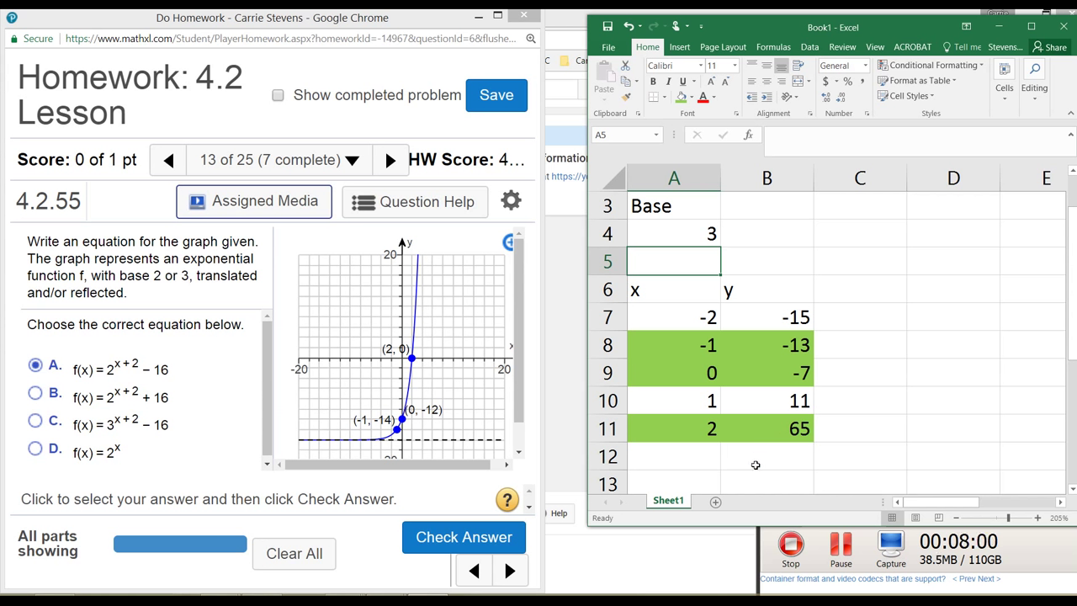
Submit answer A, f(x) = 2^(x+2) − 16, for question 13 and continue to question 14.
click(41, 370)
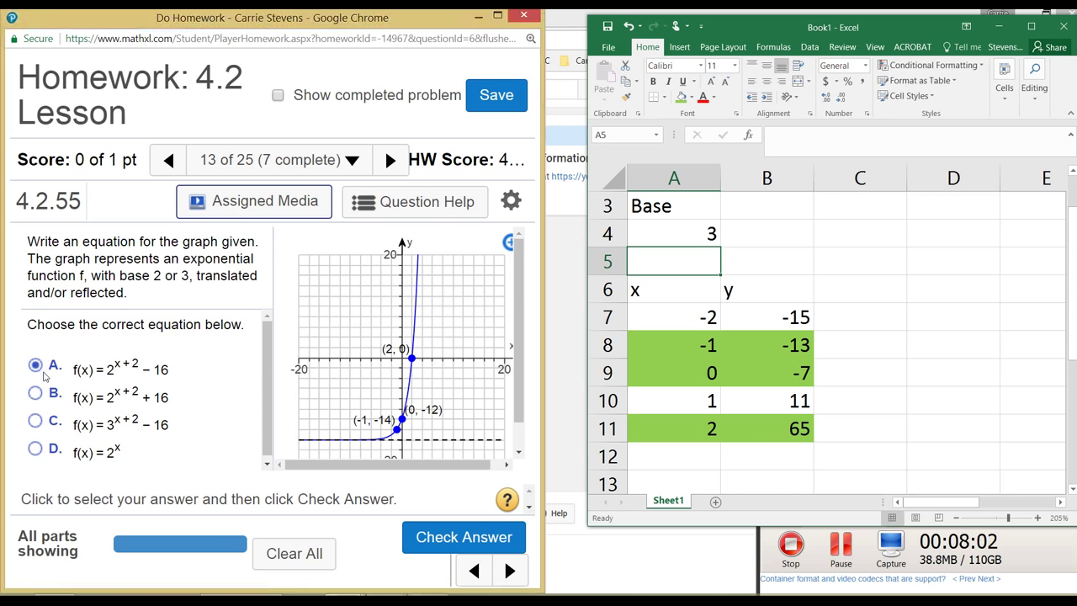
click(439, 543)
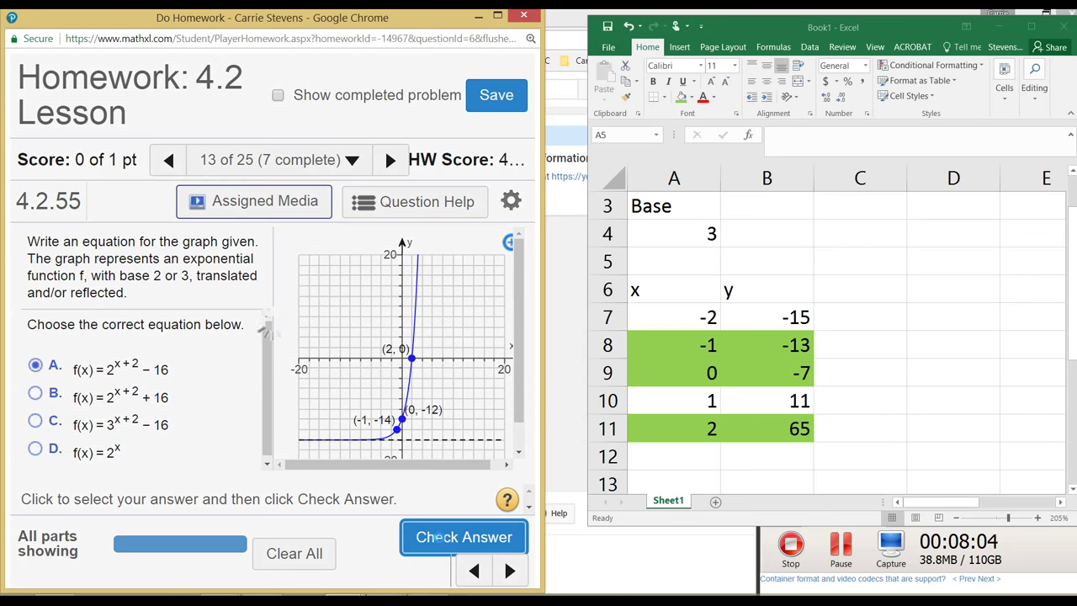
click(237, 420)
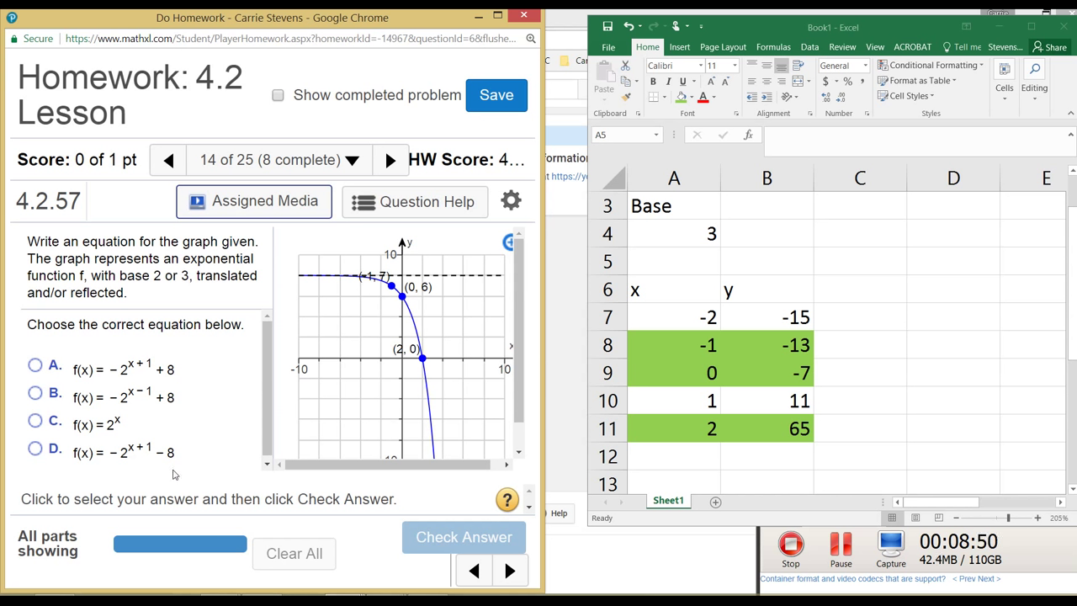
Compare options A and B of question 14 and select answer A, f(x) = −2^(x+1) + 8.
click(35, 365)
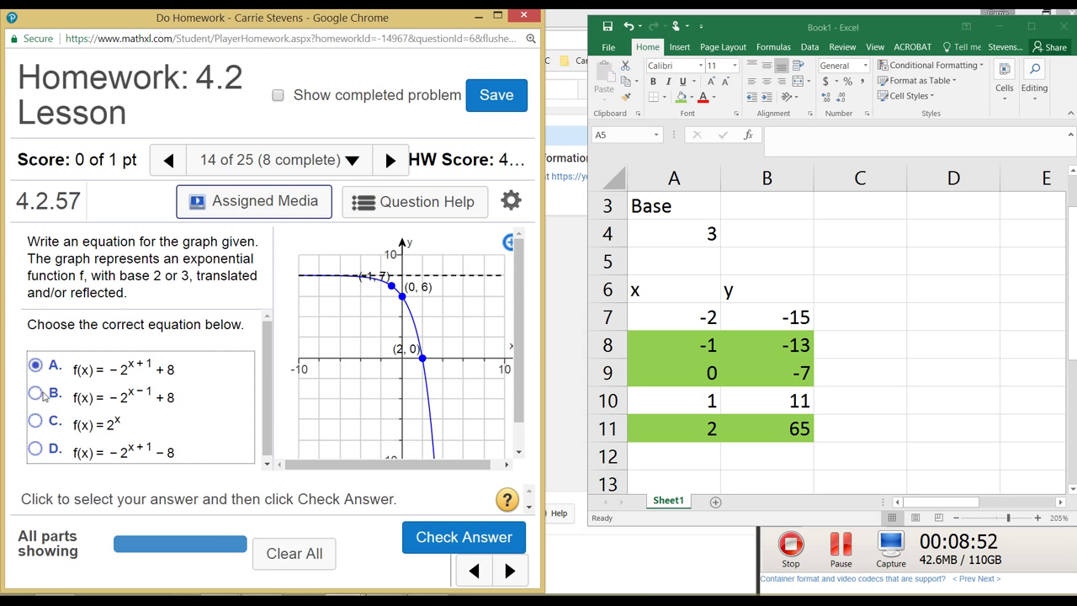
click(35, 394)
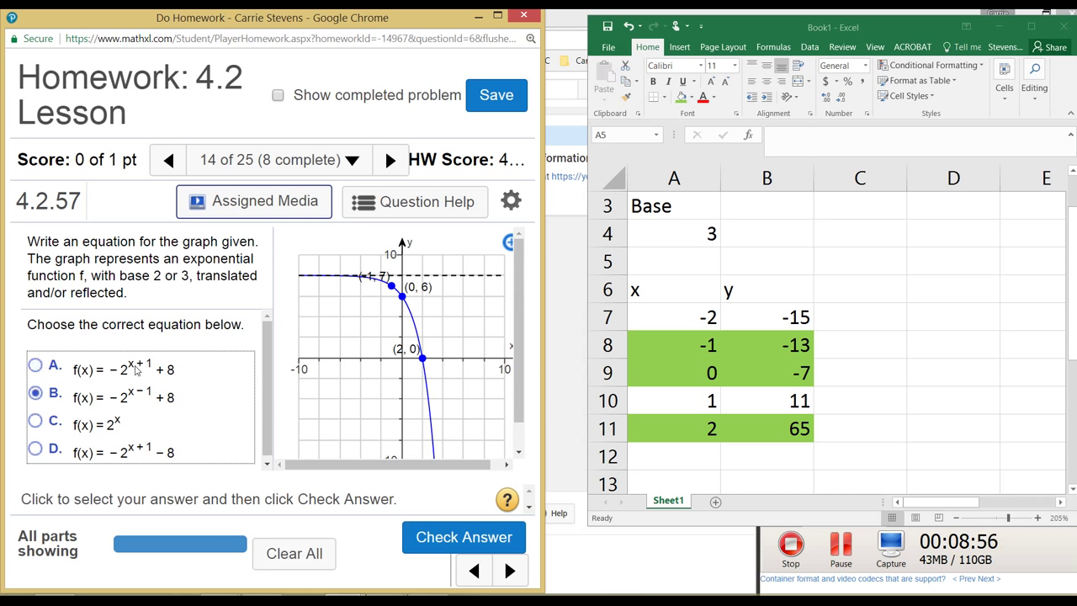
click(34, 370)
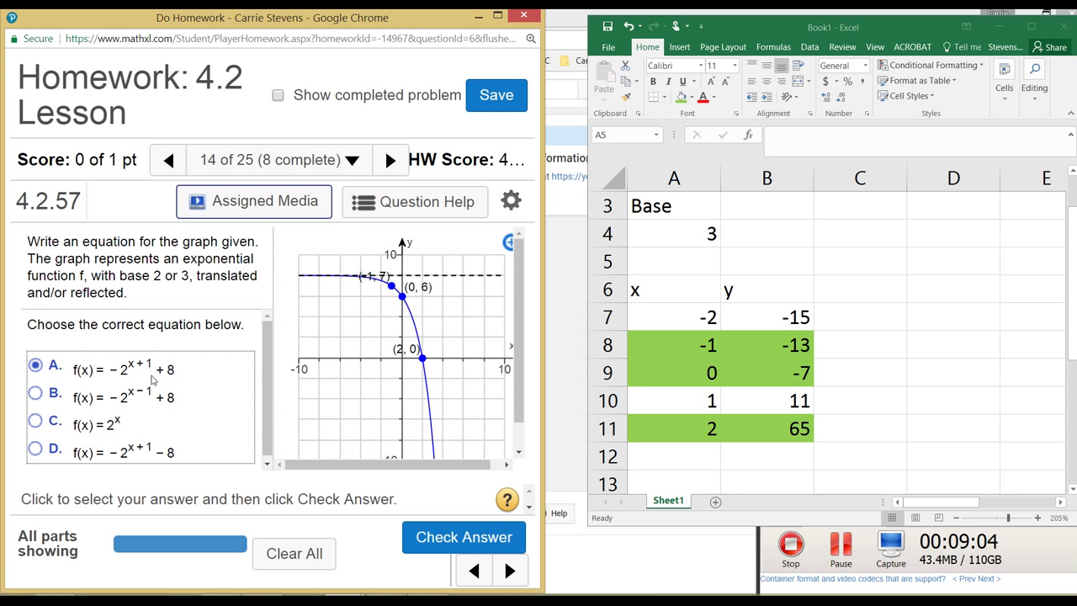
click(35, 393)
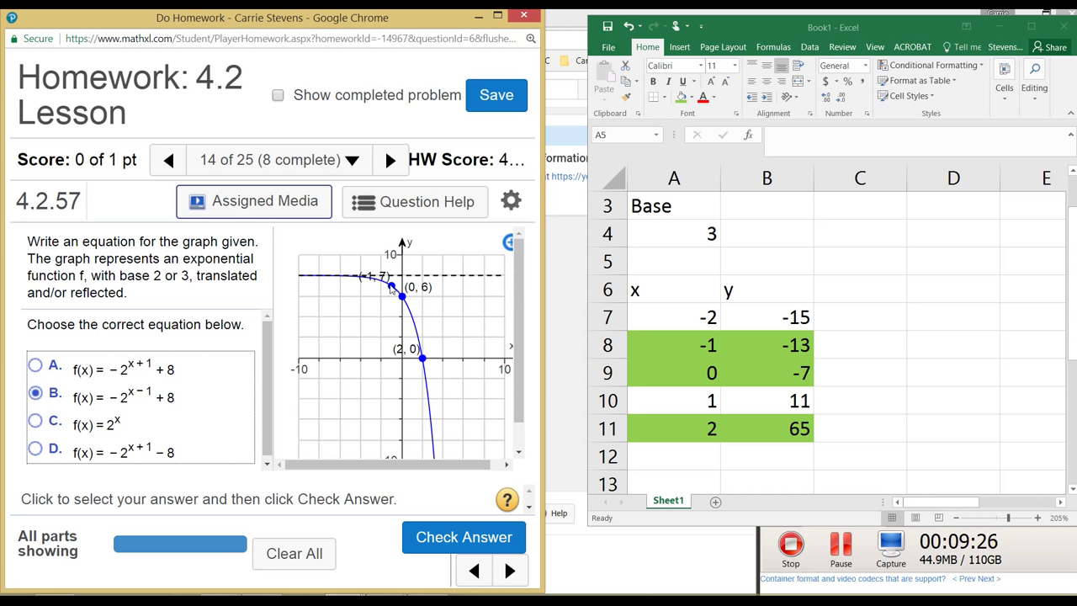
click(37, 365)
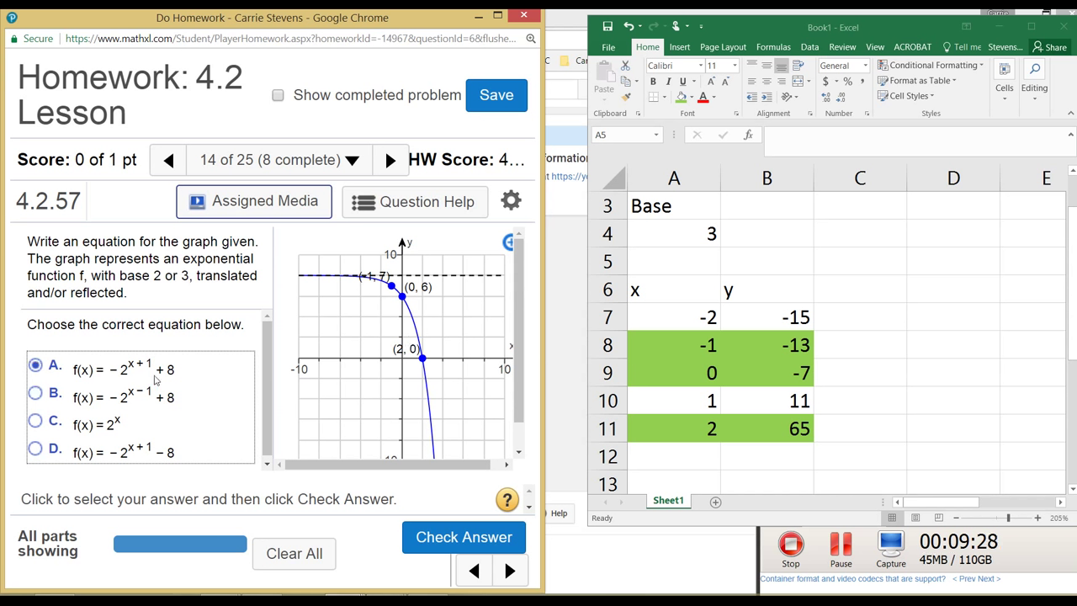
Set the base in A4 to 2.
click(663, 243)
click(660, 233)
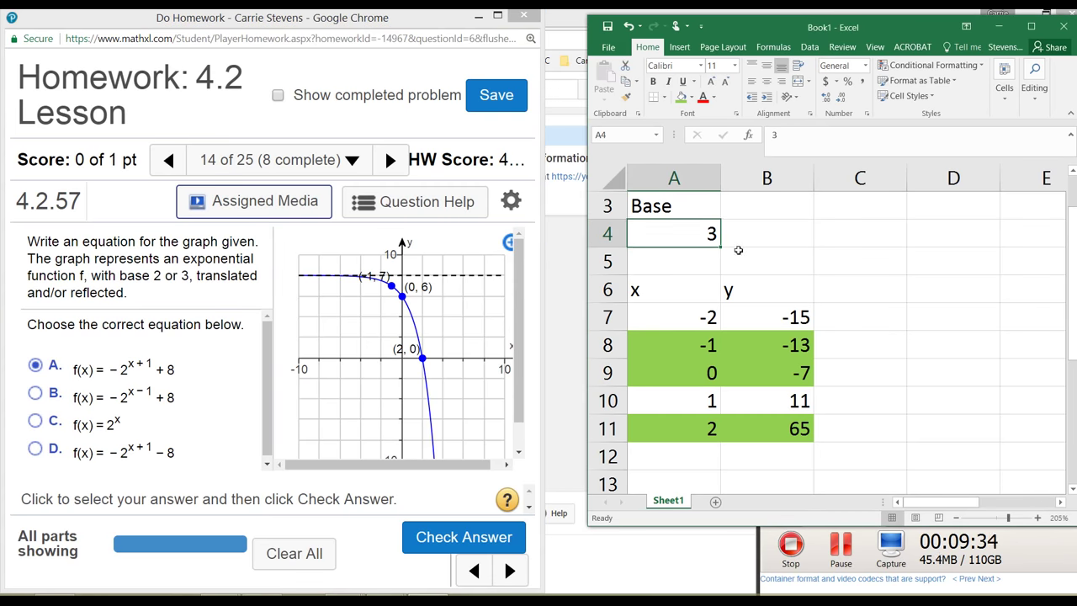
text(2)
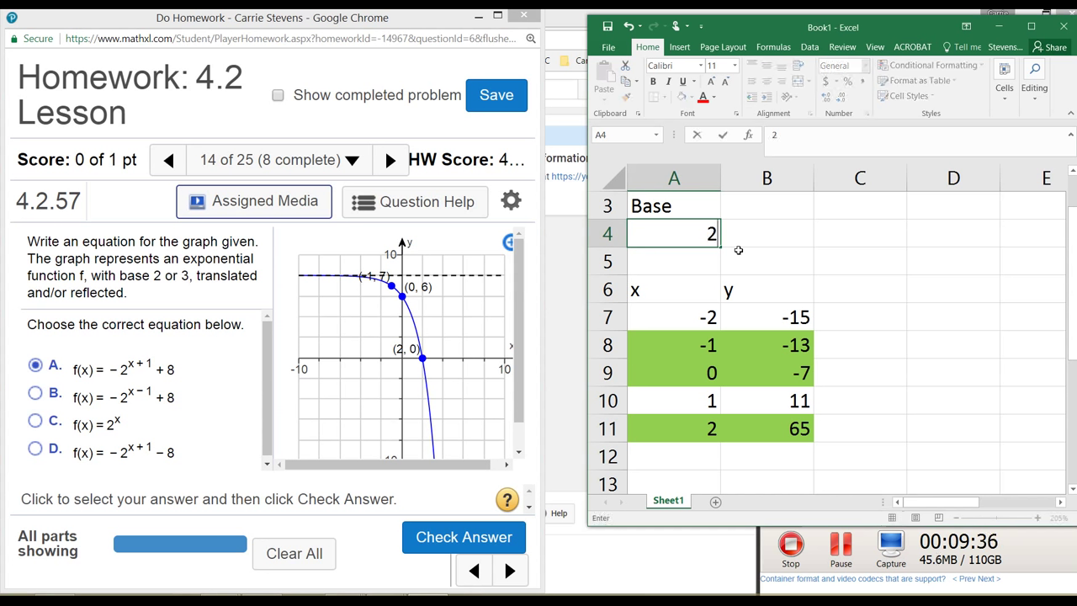
key(Return)
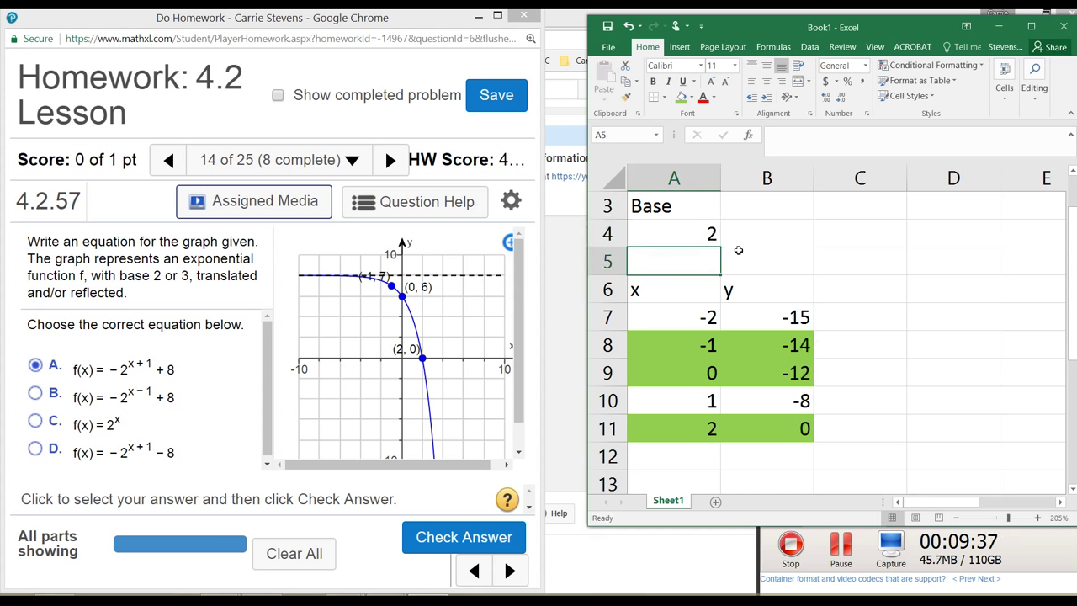
Insert a minus sign before the base in the B7 formula, giving =-$A$4^(A7+2)-16.
click(749, 312)
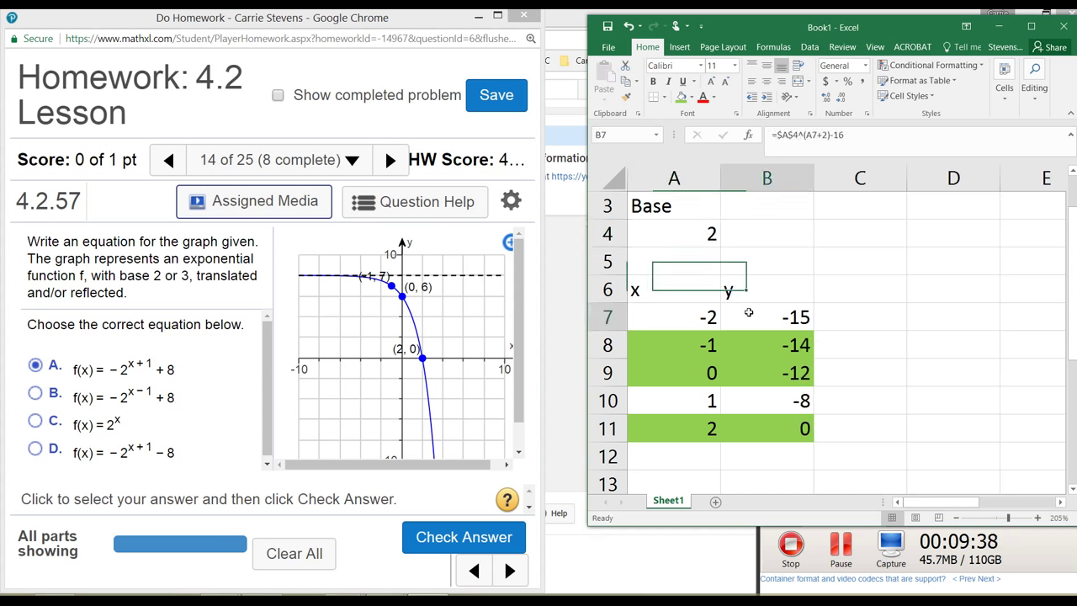
click(777, 135)
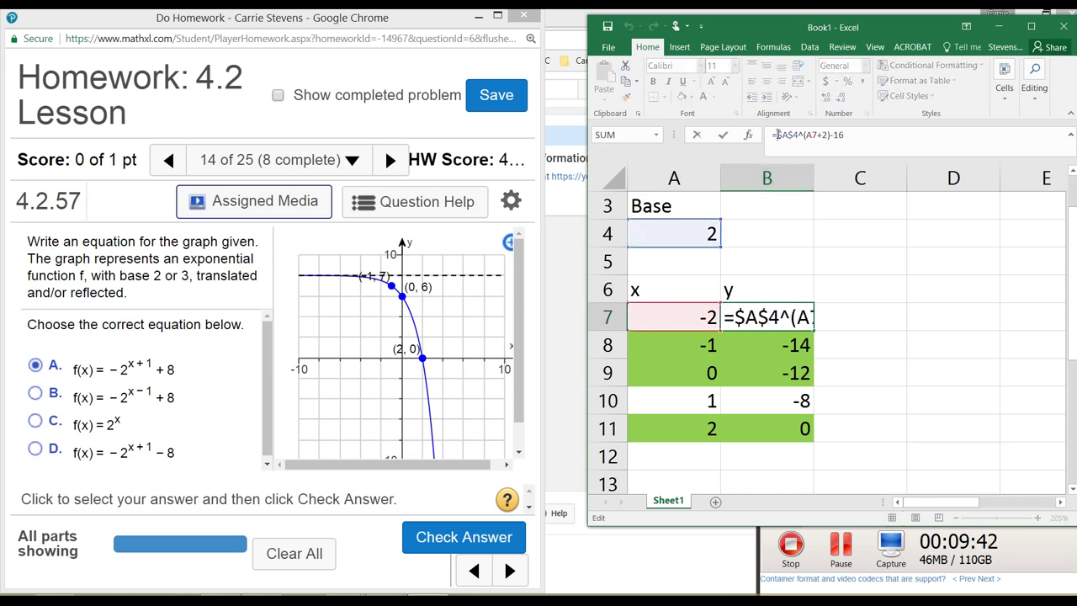
text(-)
key(Return)
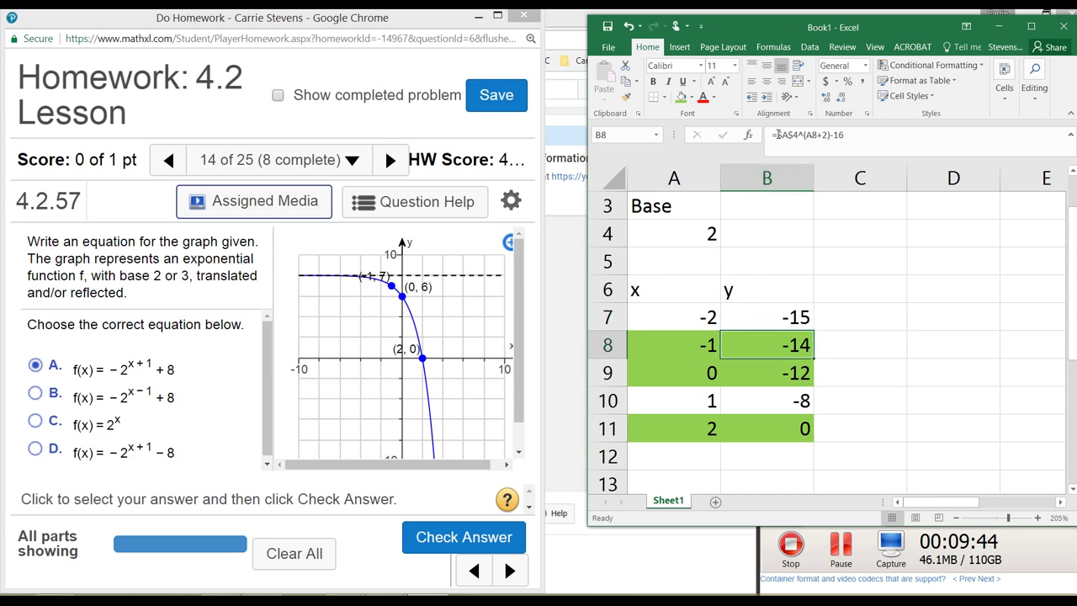
Change the exponent in the B7 formula to A7+1 and the constant to +8, giving =-$A$4^(A7+1)+8.
key(Up)
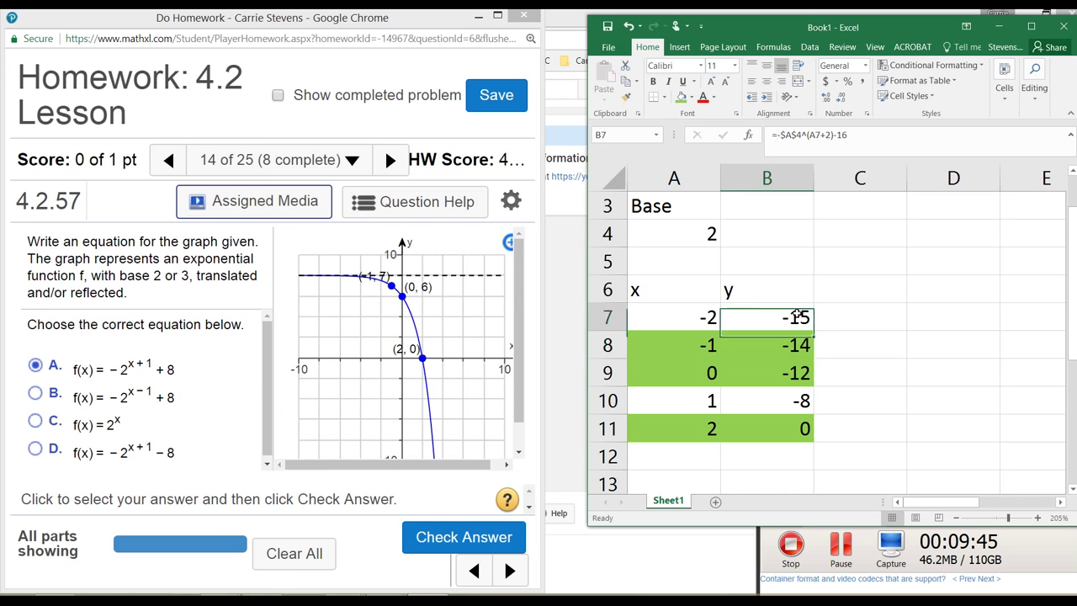
click(829, 135)
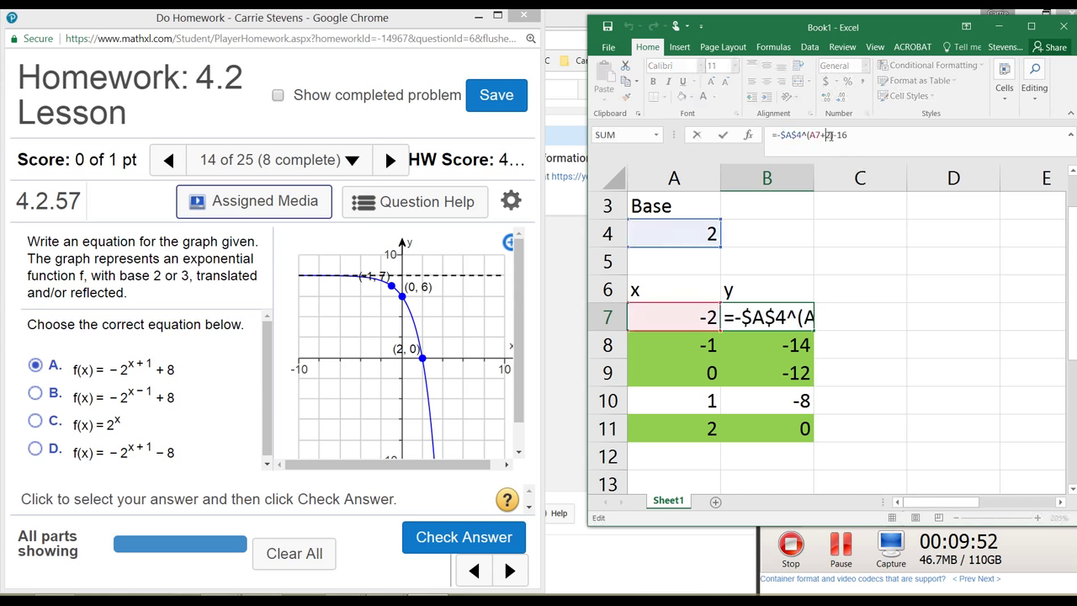
key(BackSpace)
text(1)
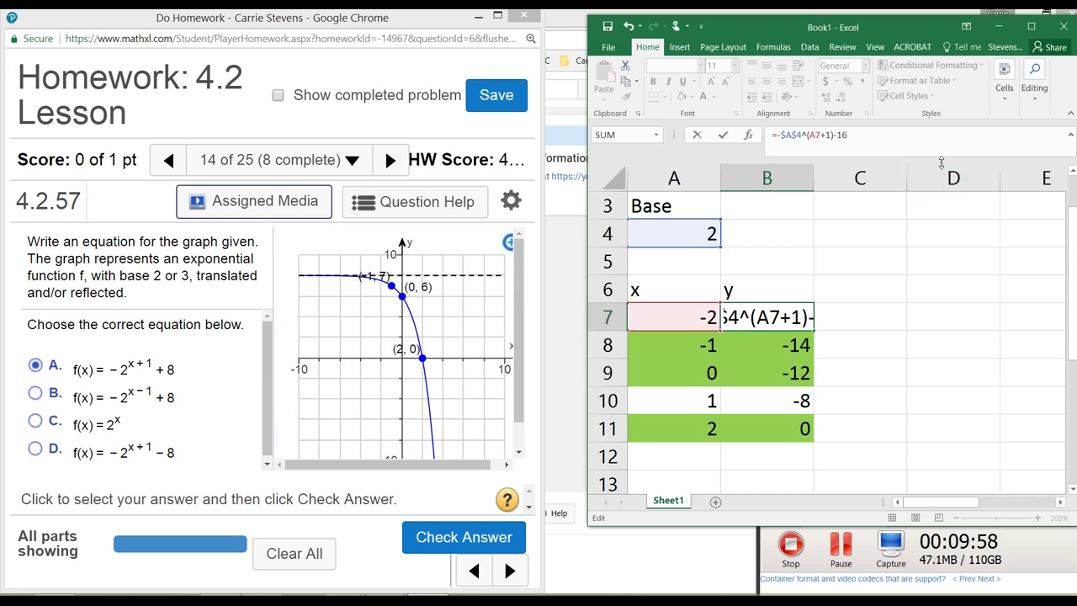
key(BackSpace)
key(BackSpace)
text(+)
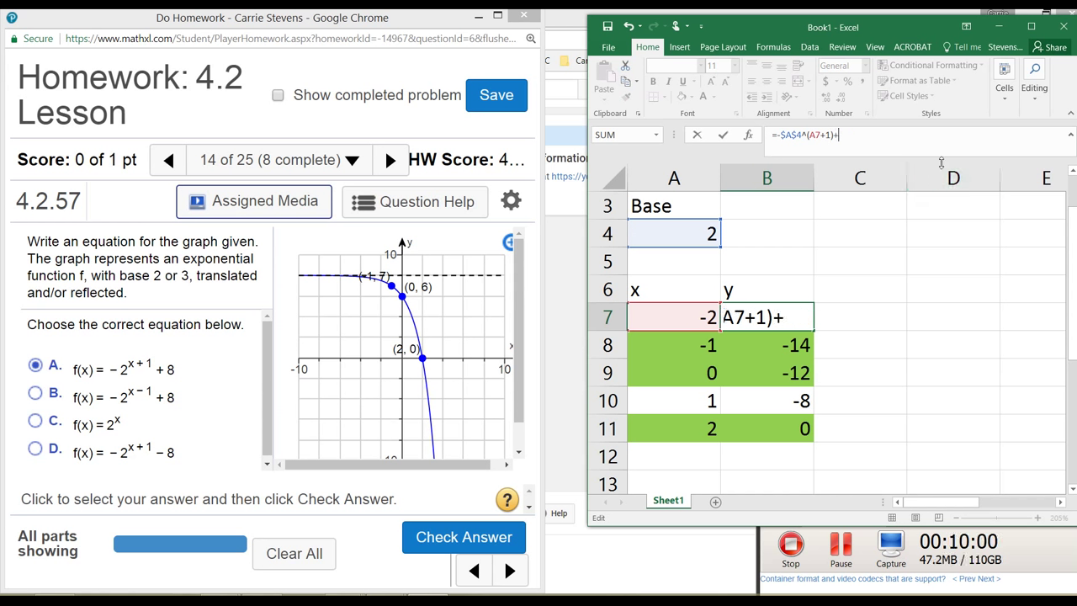
text(8)
key(ctrl+Return)
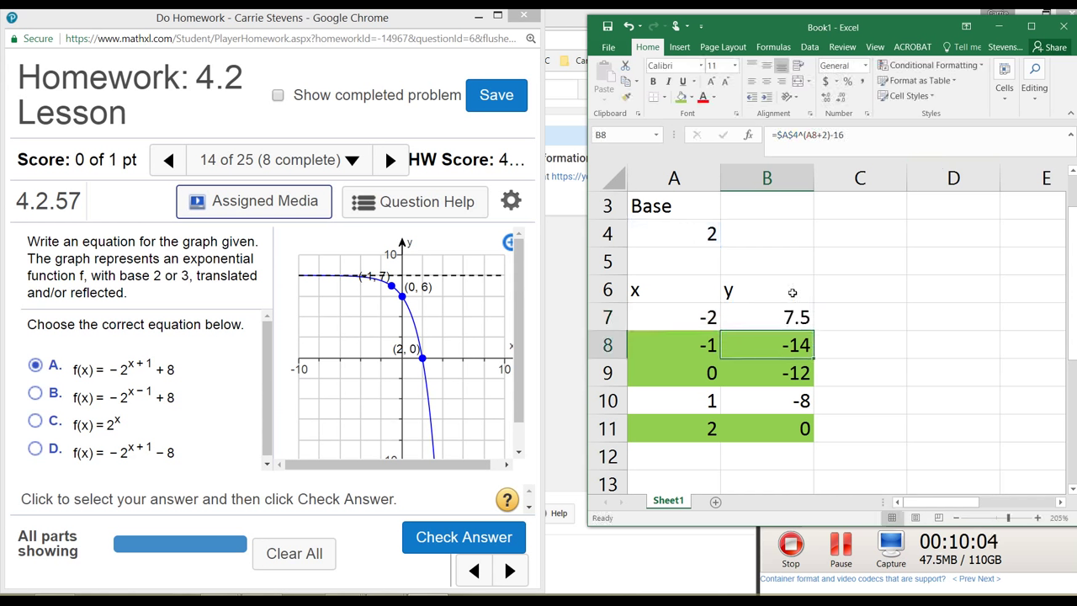
Copy the B7 formula down to B11 and remove the fill colour from A7:B11.
drag(813, 332, 799, 431)
drag(642, 315, 758, 431)
click(692, 97)
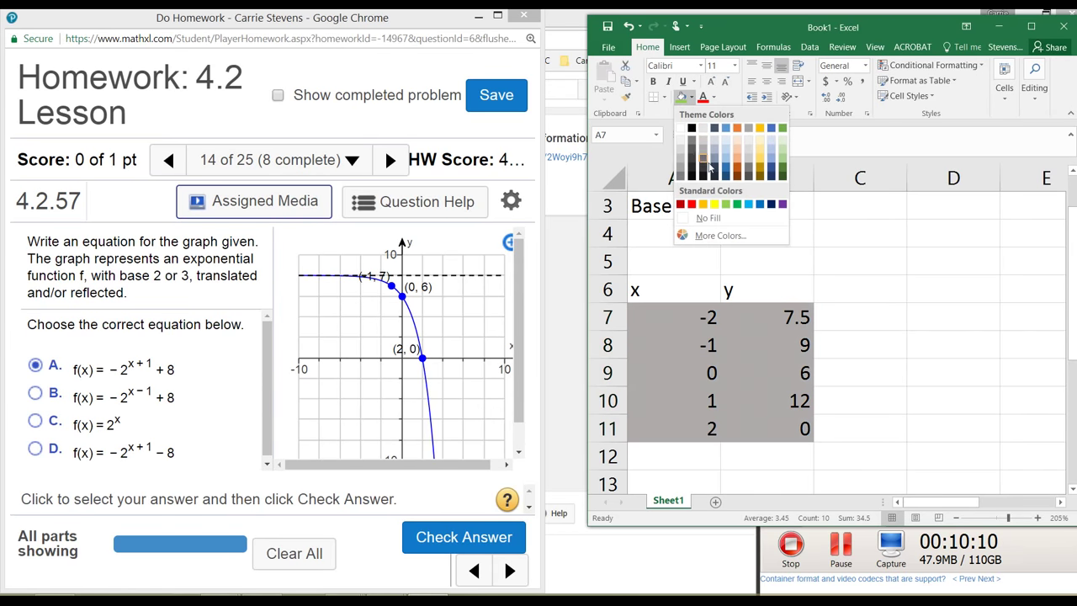
click(707, 219)
Check the x and y pairs against the graph and fill A9:B9 with light green for the point (0, 6).
click(715, 317)
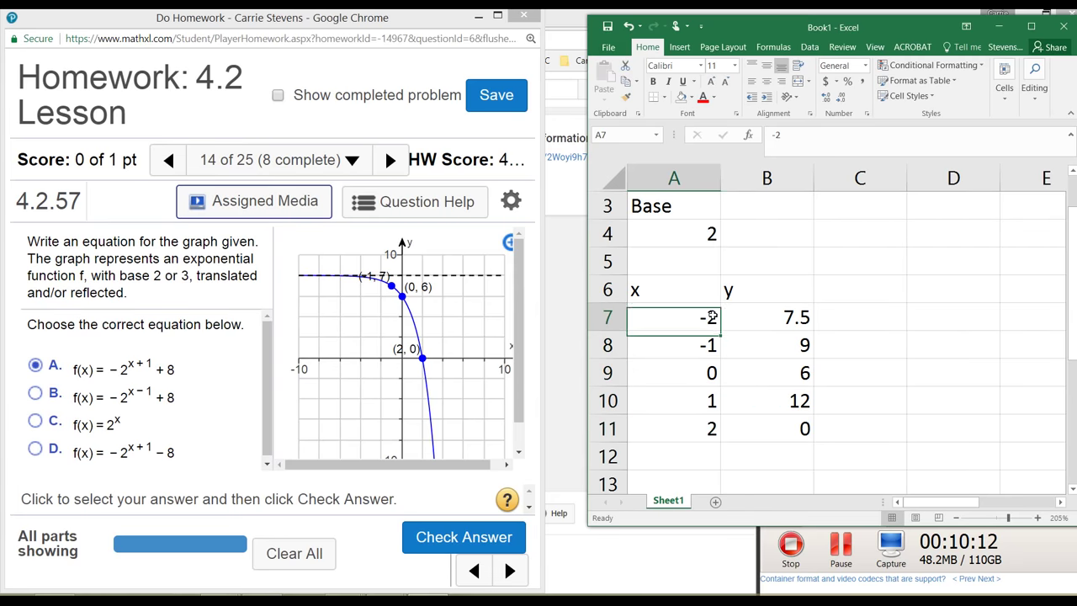
click(749, 317)
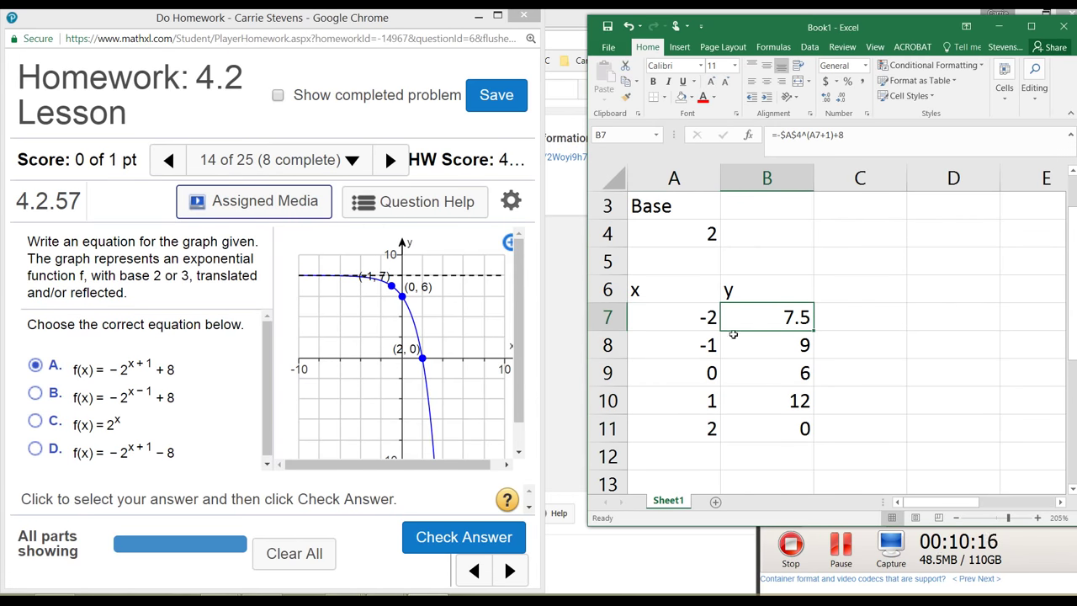
click(754, 374)
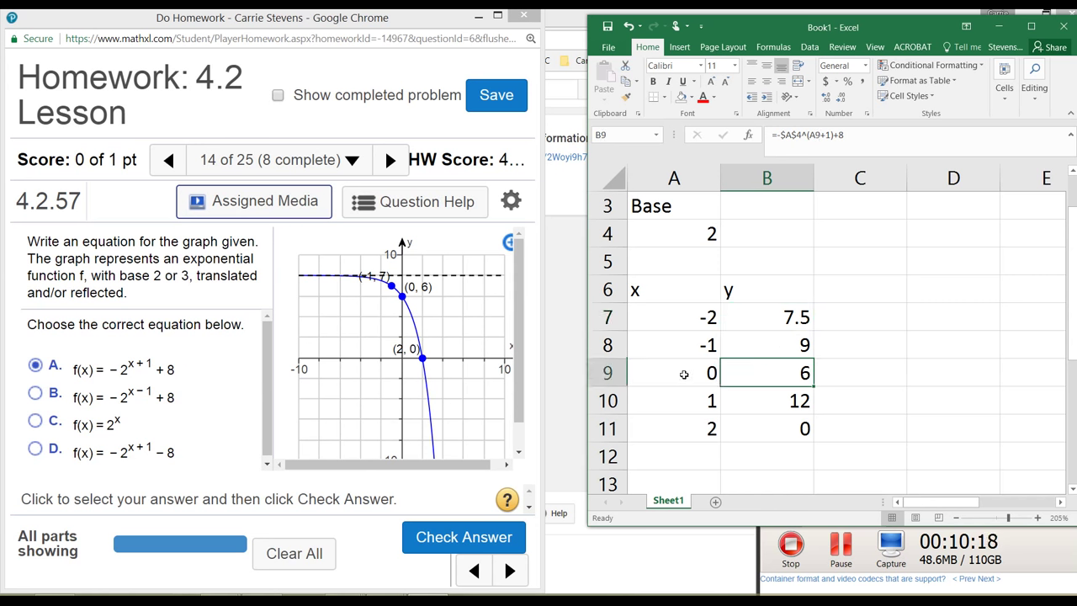
click(685, 373)
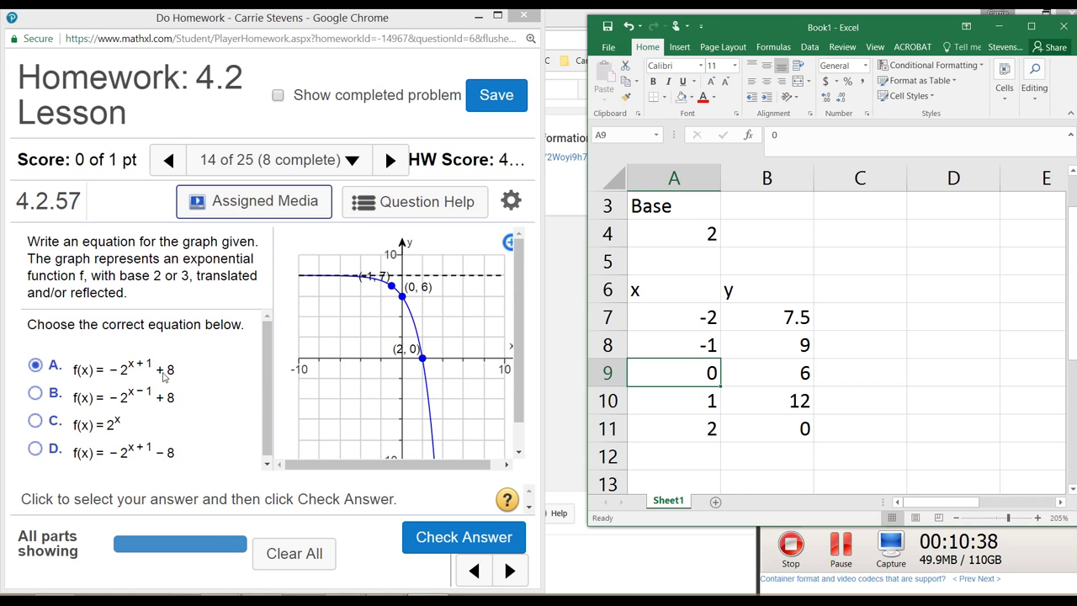
click(740, 372)
click(695, 380)
drag(674, 367, 746, 373)
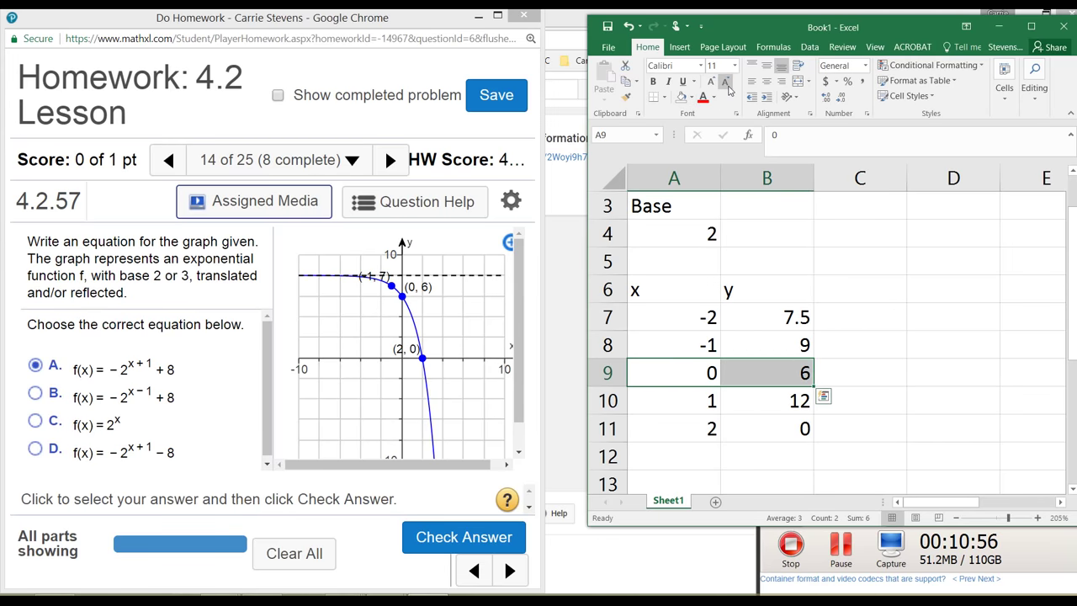
click(692, 97)
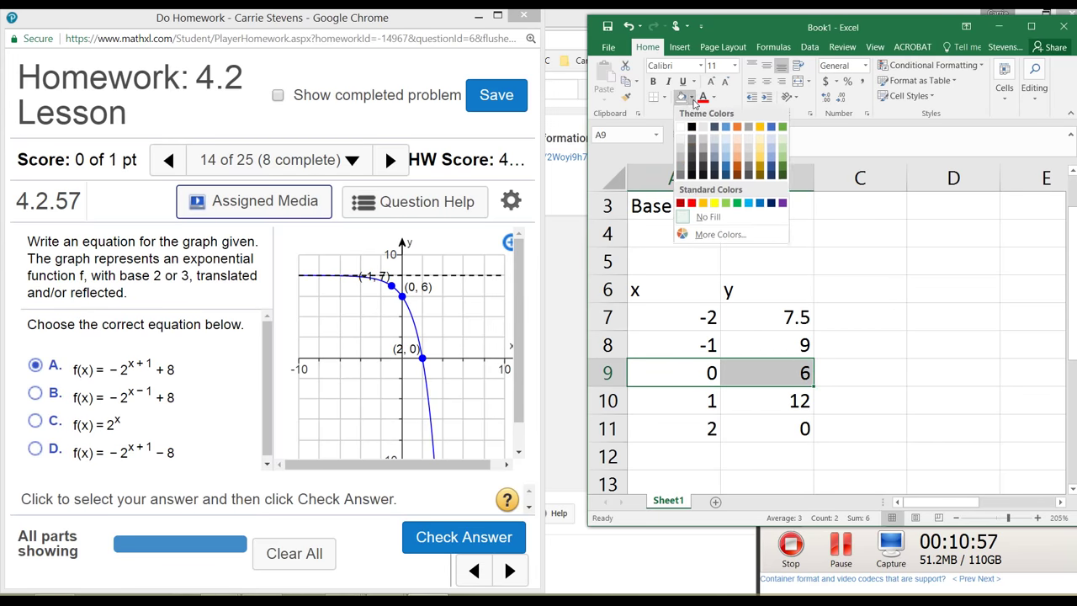
click(727, 204)
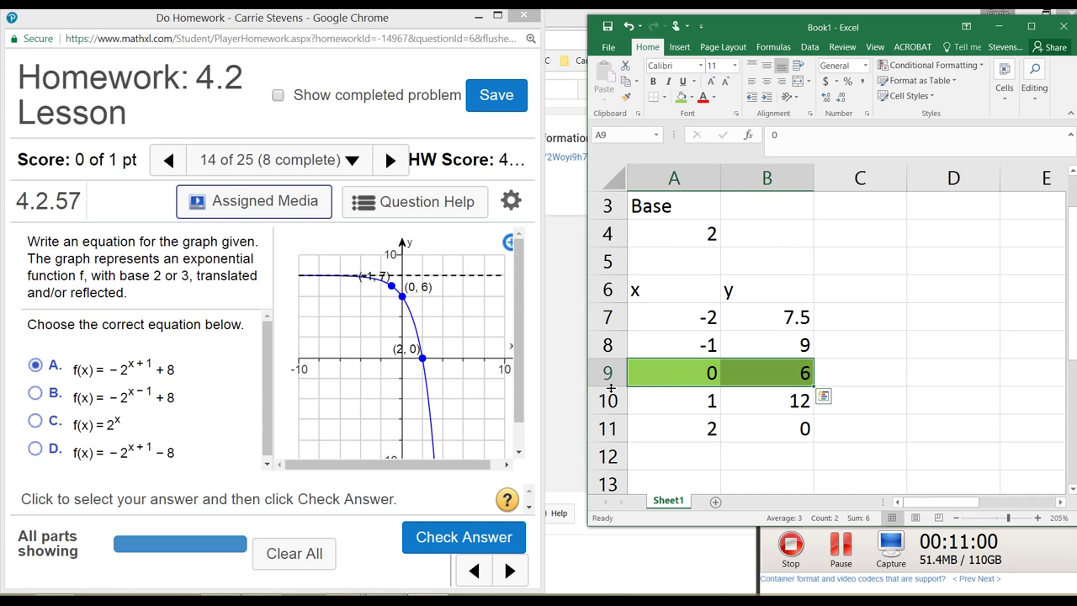
Fill A11:B11 with light green for the point (2, 0) and check the x = -1 row against the graph.
click(667, 412)
click(712, 431)
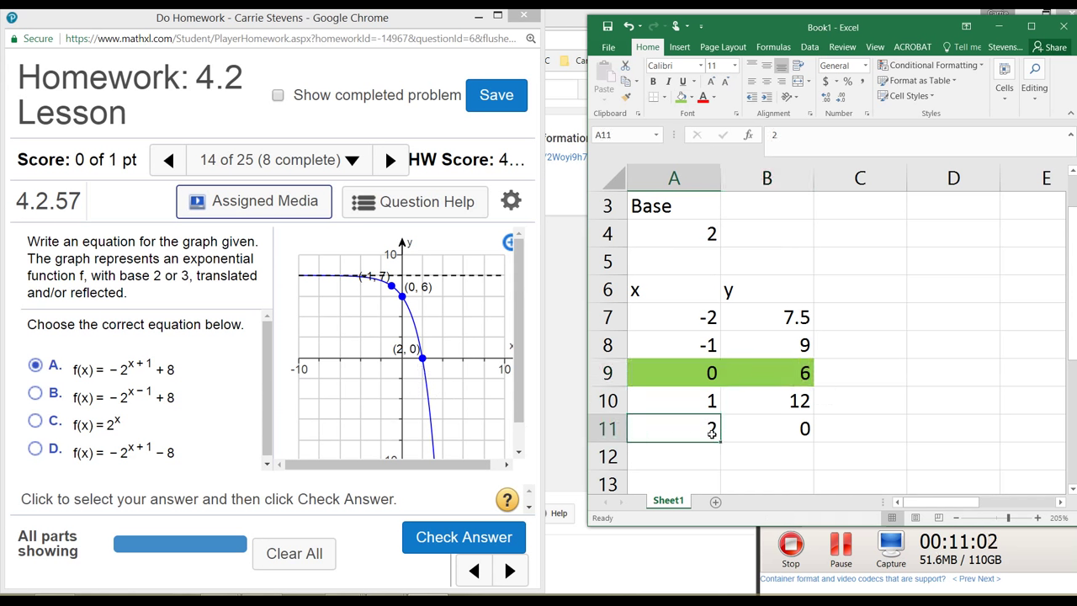
drag(712, 431, 740, 426)
click(681, 98)
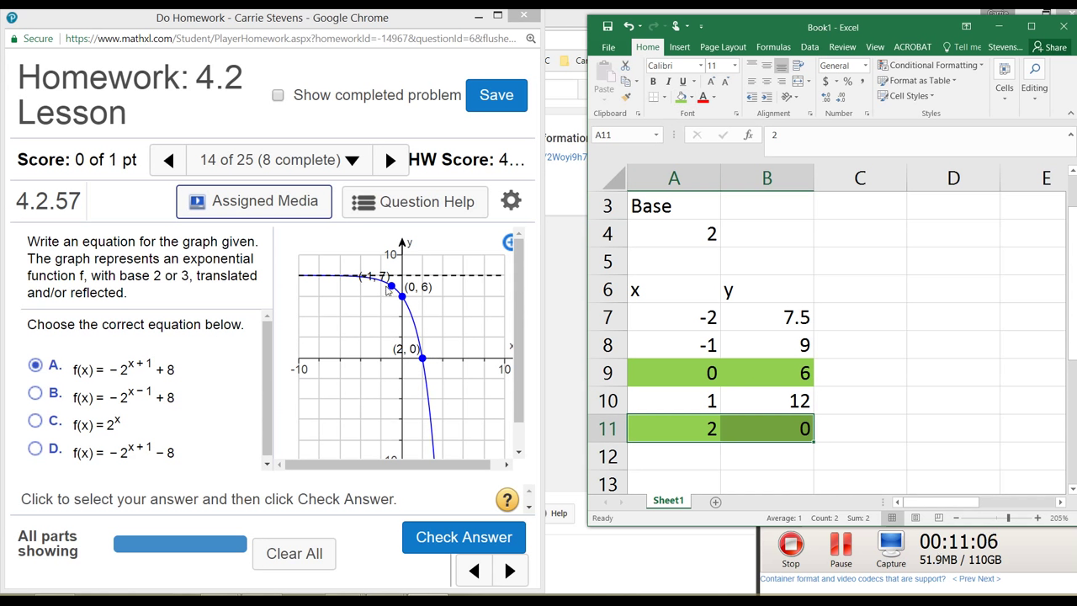
drag(712, 345, 767, 345)
click(766, 345)
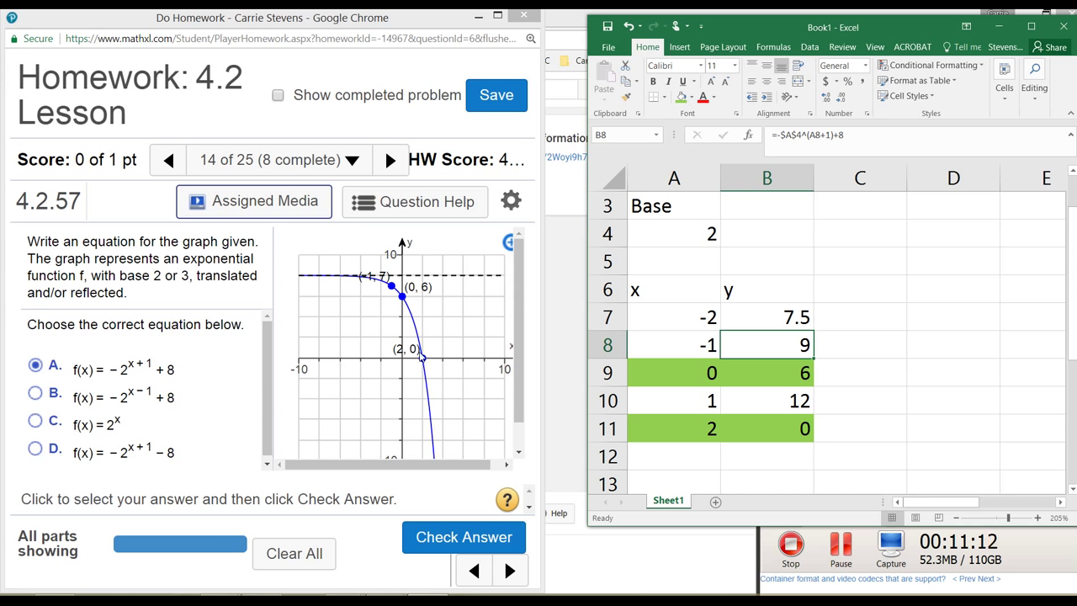
Choose answer B and change the exponent in the B7 formula to A7-1, giving =-$A$4^(A7-1)+8.
click(36, 395)
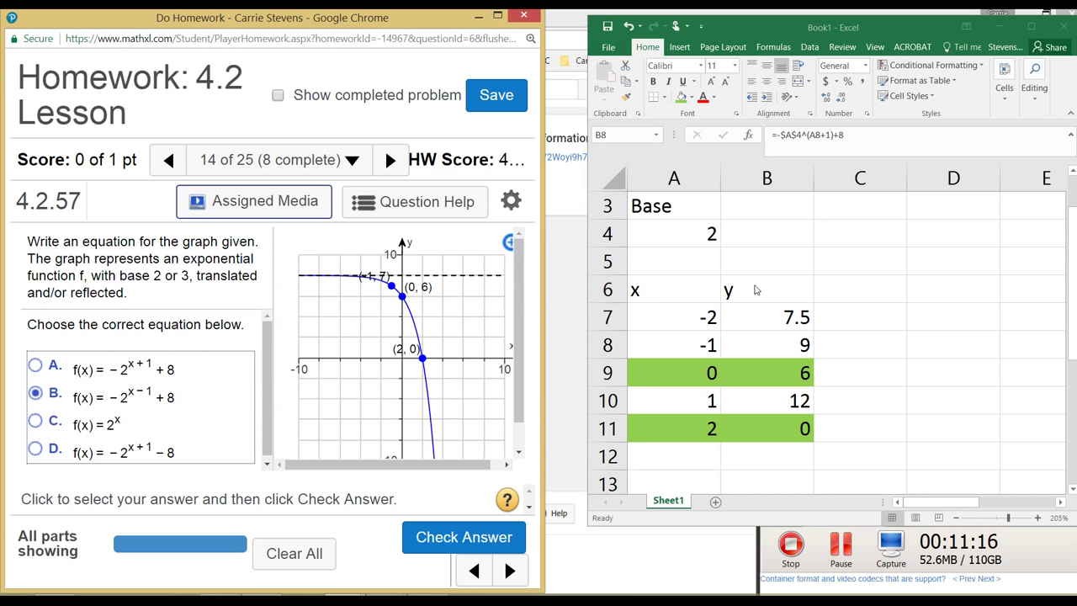
click(760, 311)
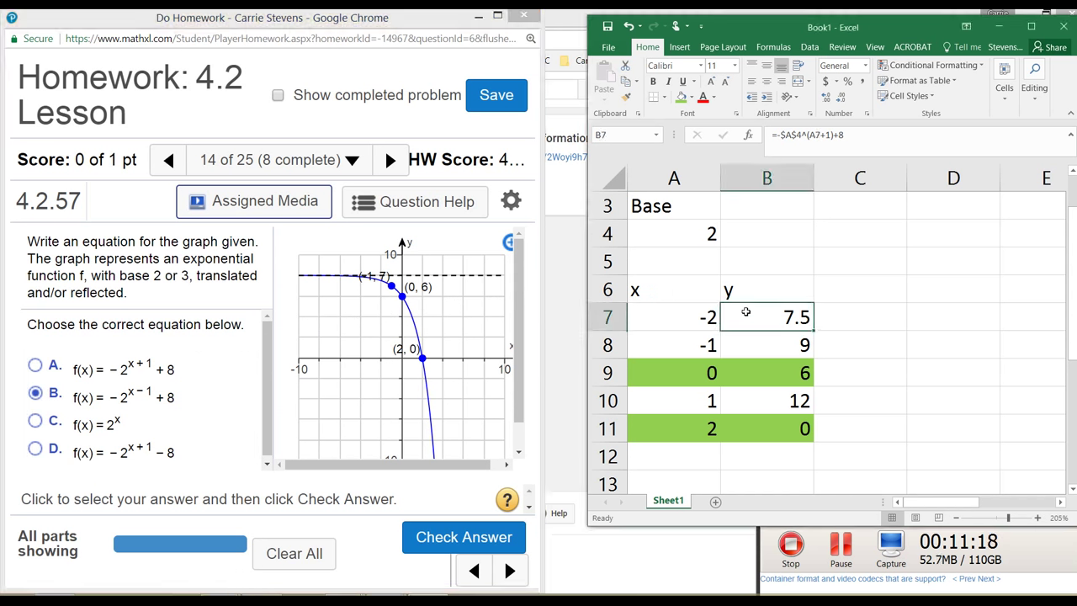
click(827, 135)
key(BackSpace)
text(-)
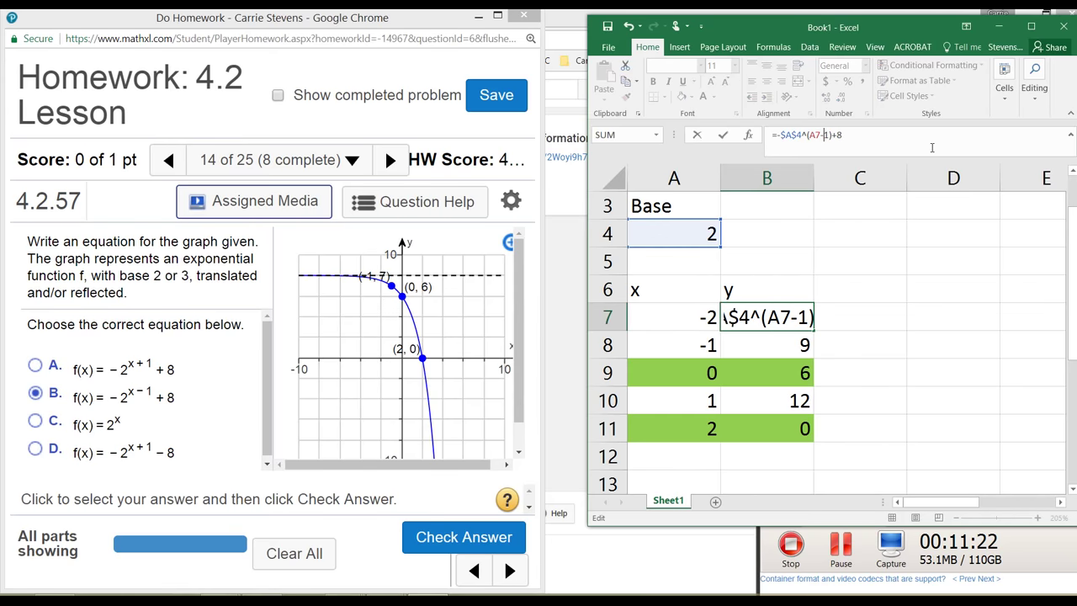
key(Return)
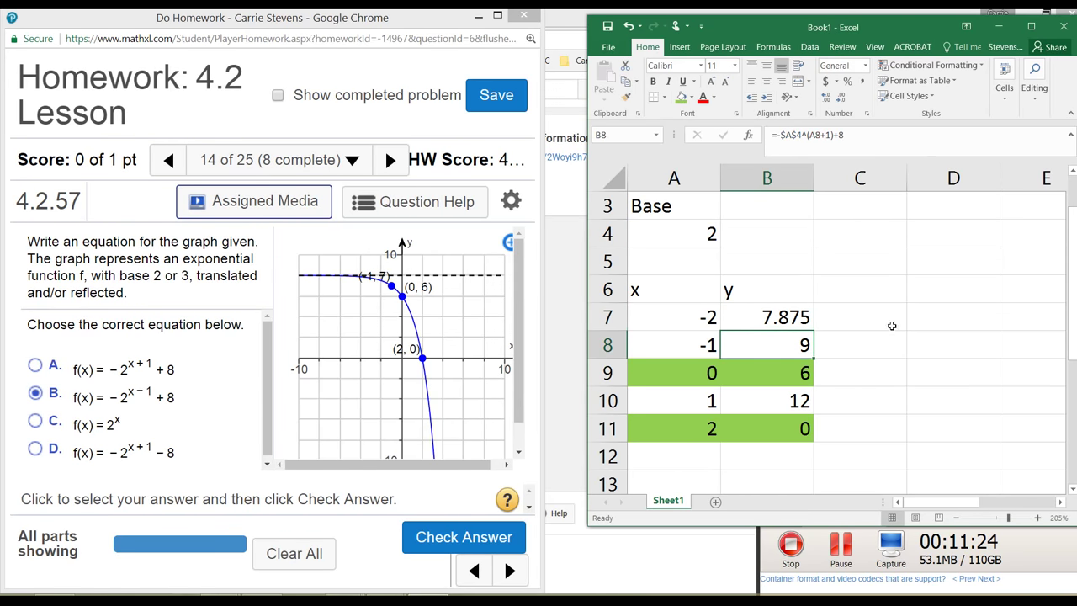
Copy the B7 formula down to B11 and compare the x = 0 row with the graph.
click(786, 316)
drag(814, 331, 794, 446)
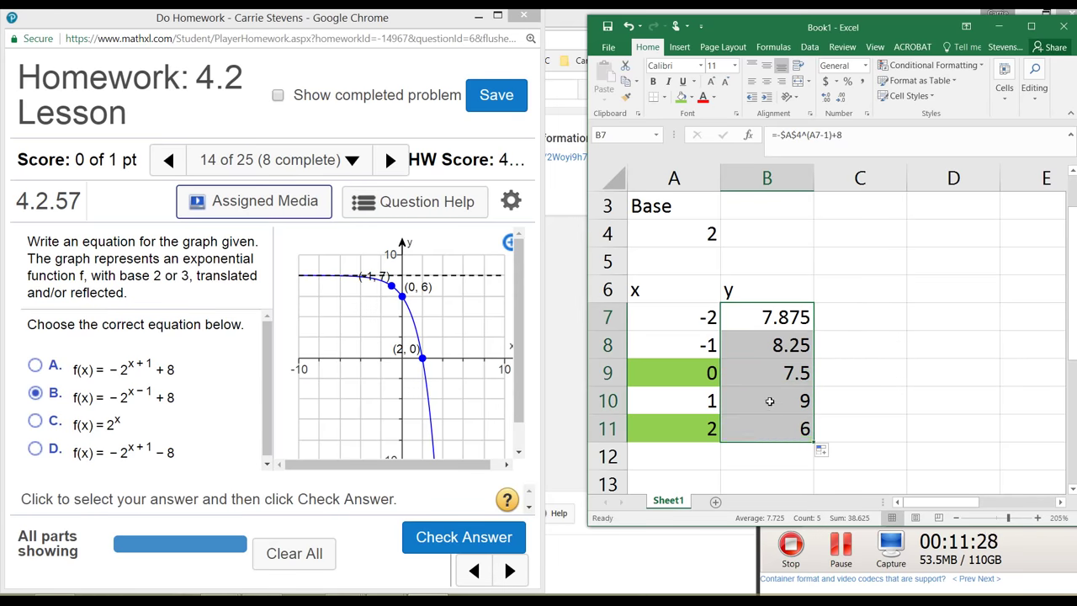
click(748, 373)
click(685, 373)
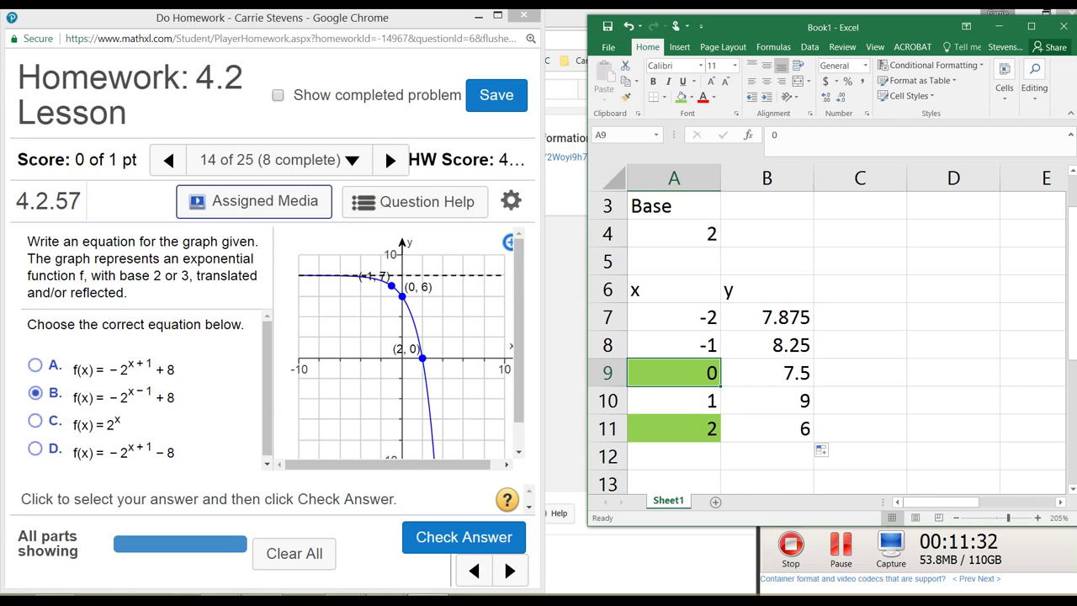
click(841, 548)
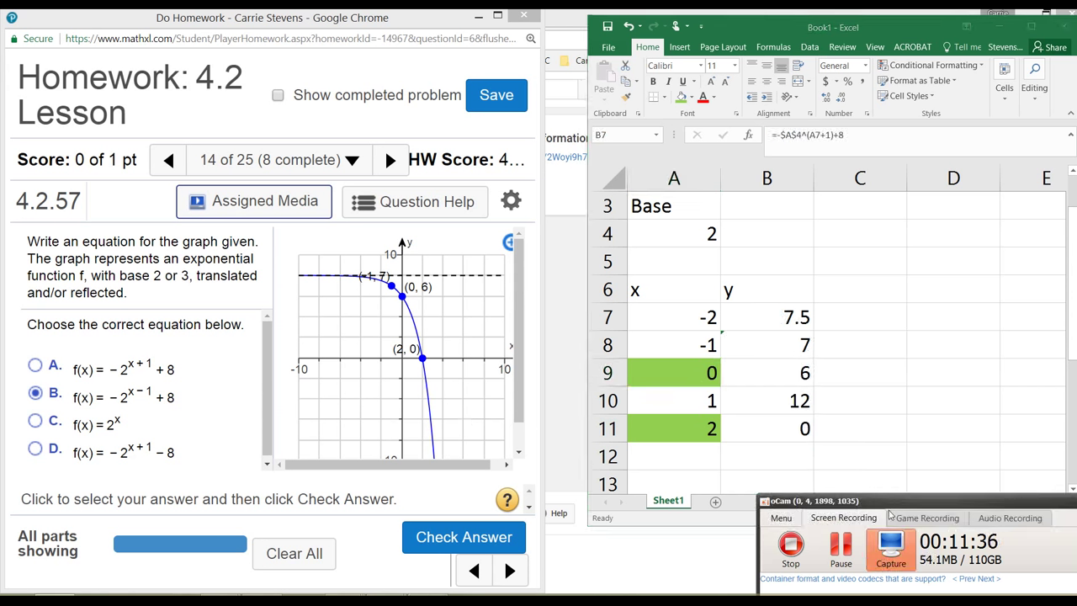
Compare the formulas in B7 and B8 and check the rows for x = -1 and x = 0 against the graph points.
click(758, 321)
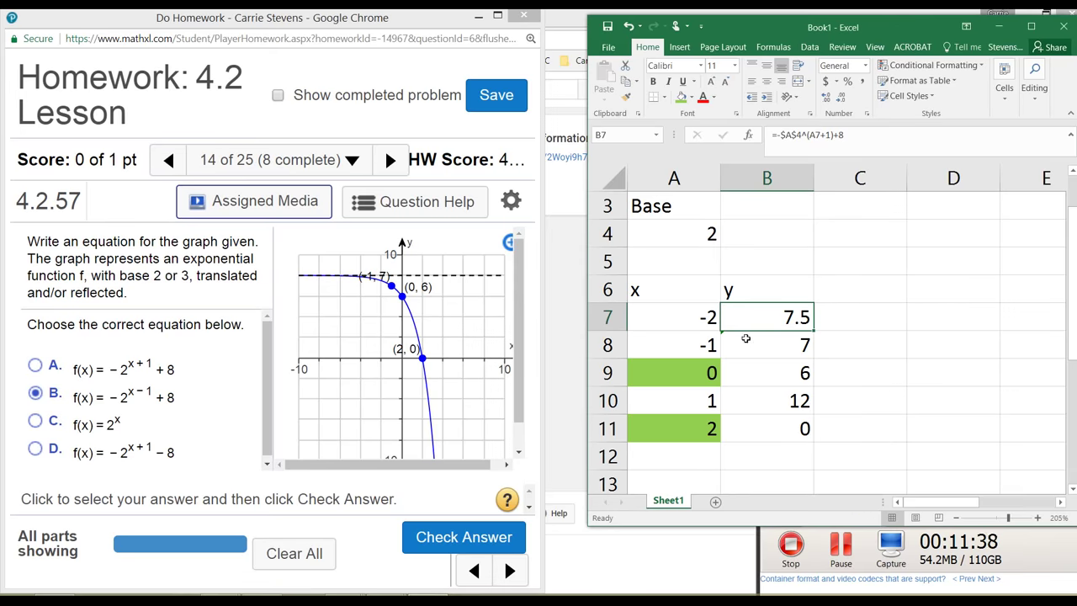
click(771, 342)
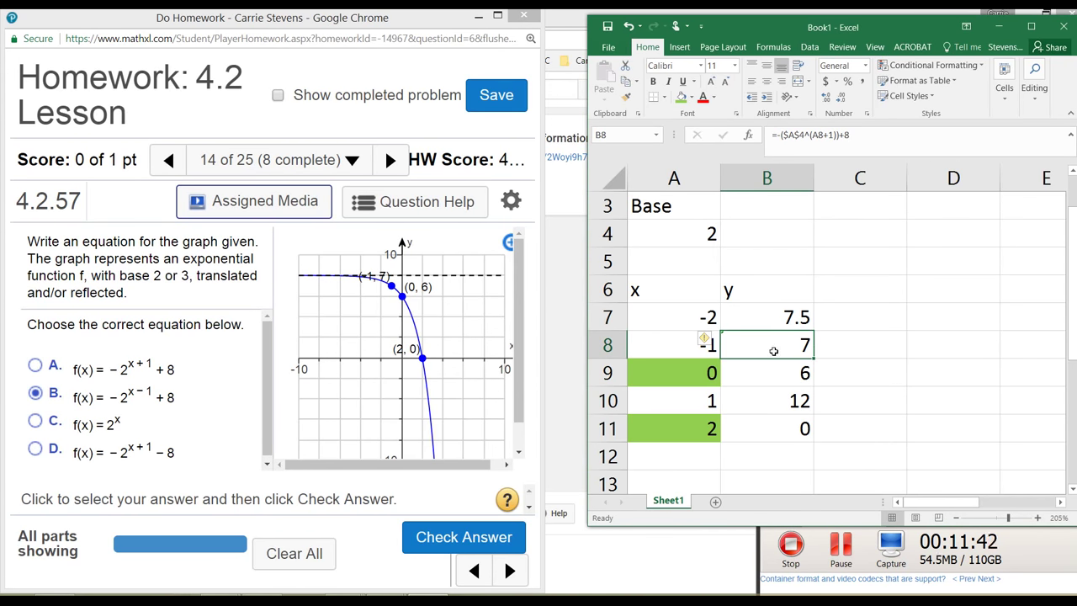
click(680, 344)
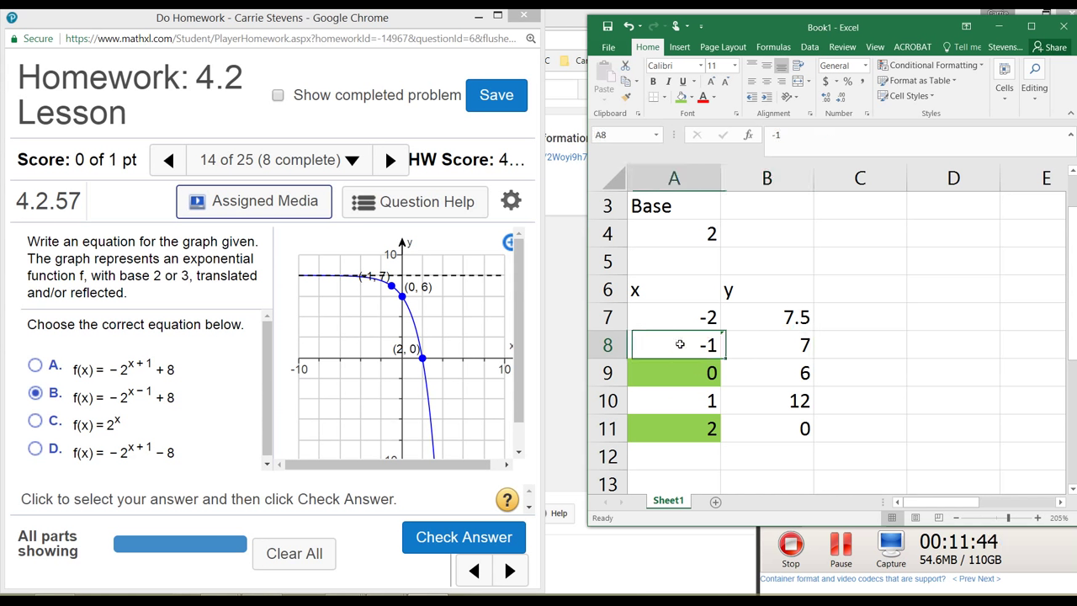
click(914, 351)
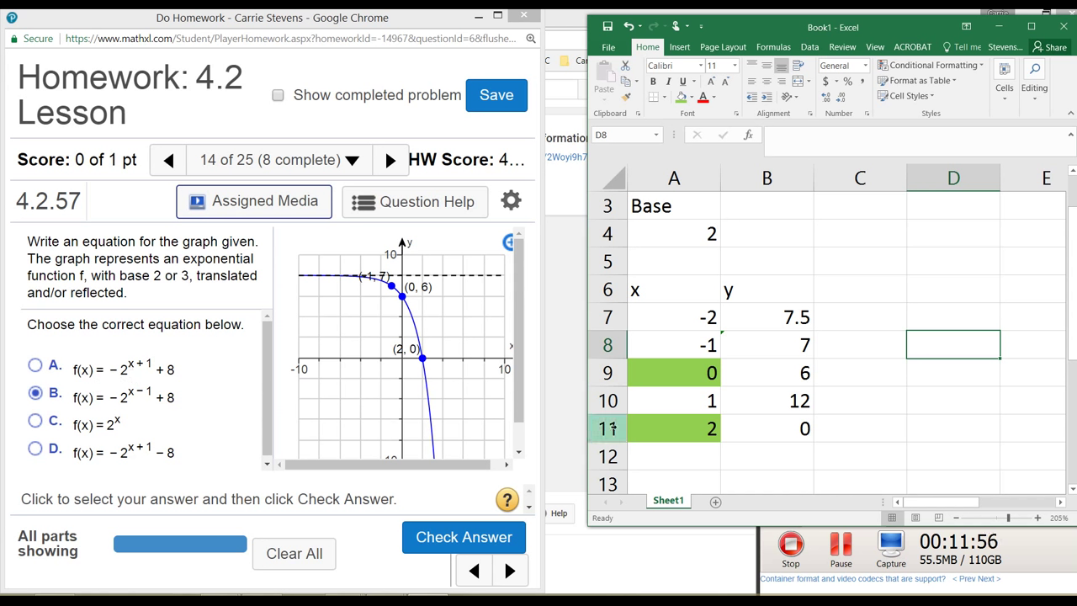
drag(644, 377, 746, 373)
drag(683, 343, 760, 342)
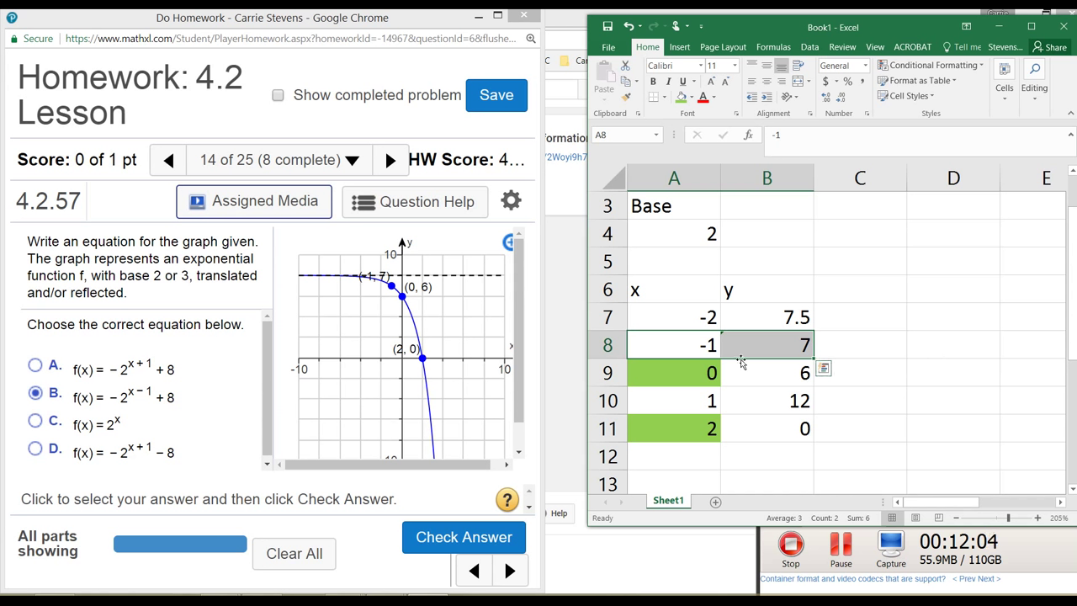
Work out the x = -1 case by hand in D8, entering =1 and making it negative as =-1.
click(929, 345)
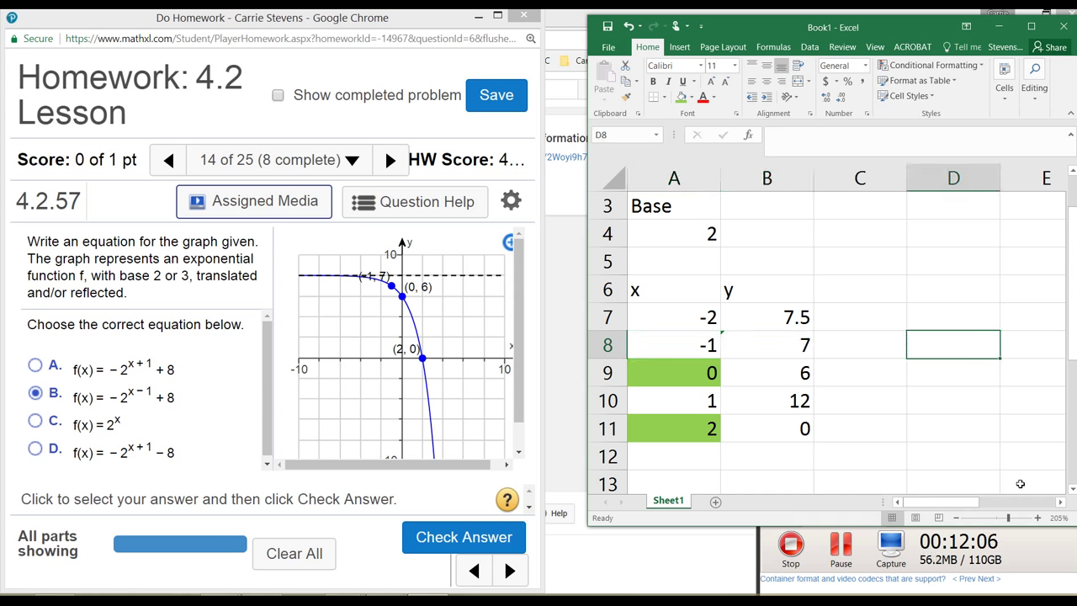
text(=)
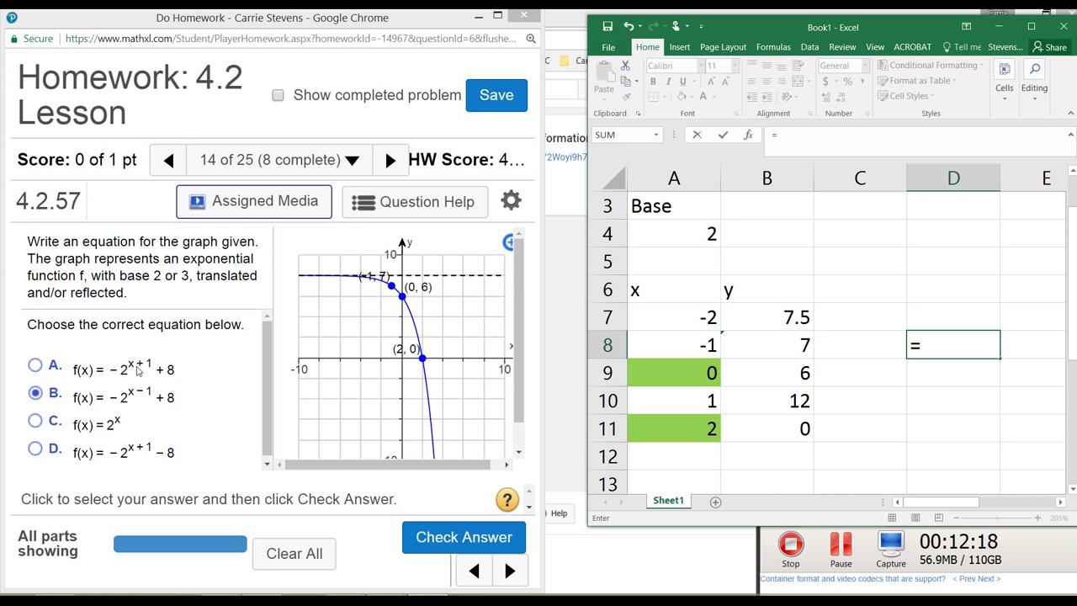
text(1)
key(Left)
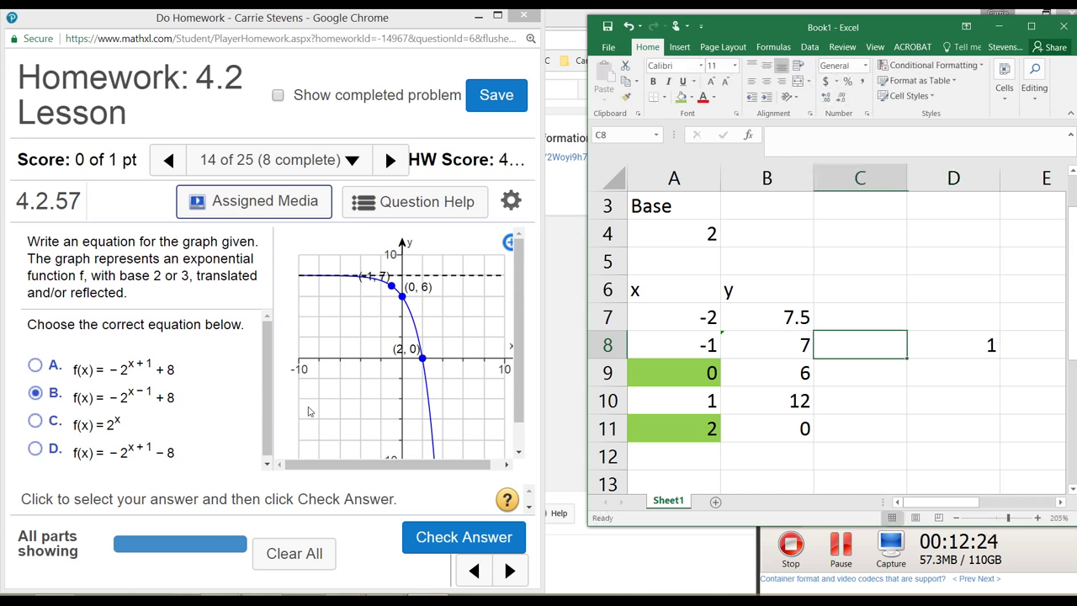
click(916, 351)
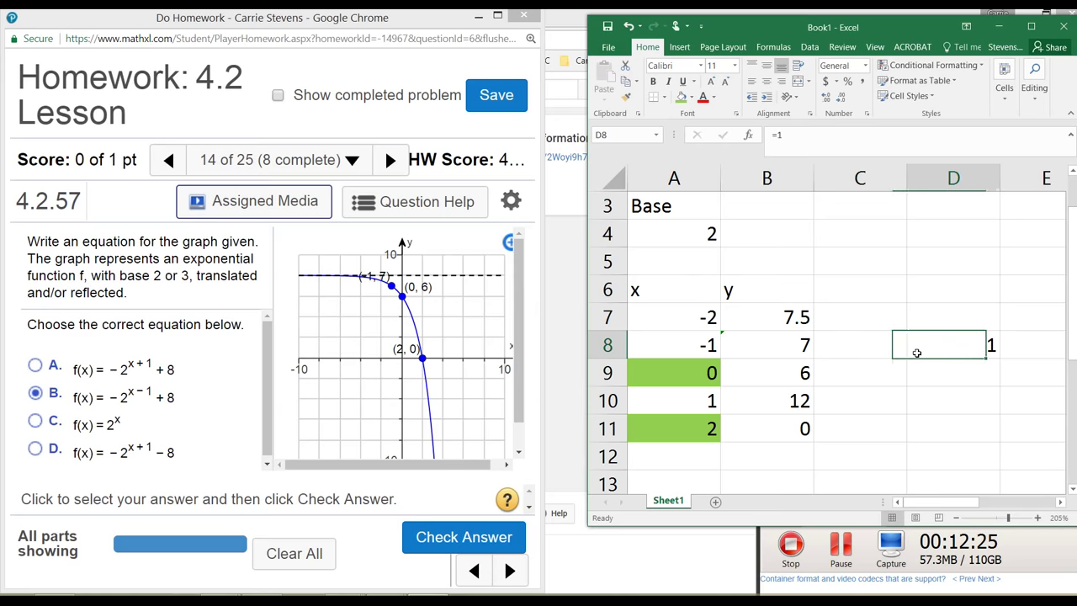
click(780, 137)
text(-)
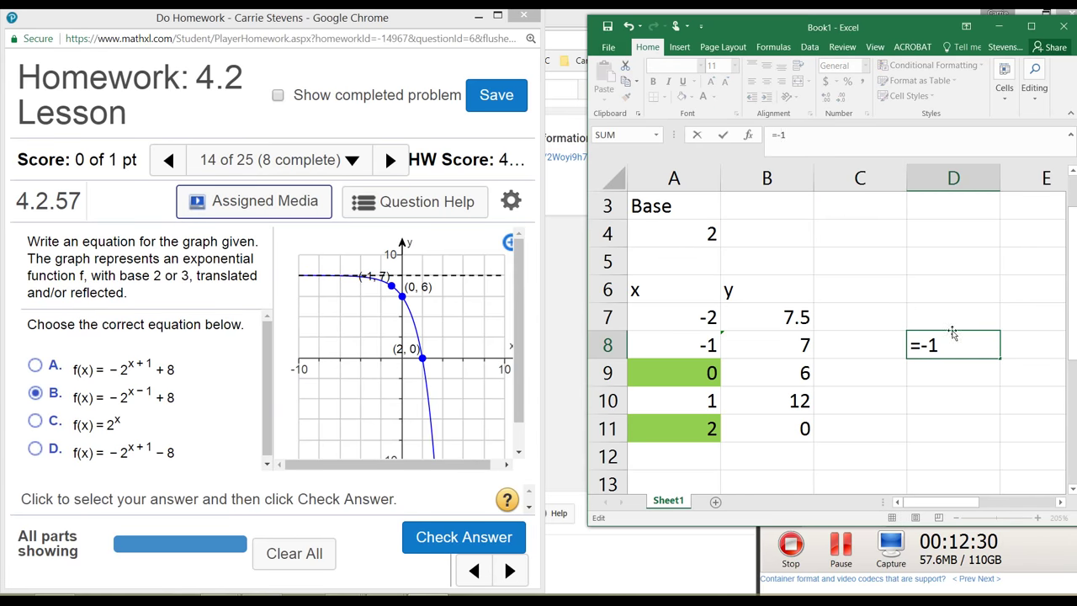
key(Return)
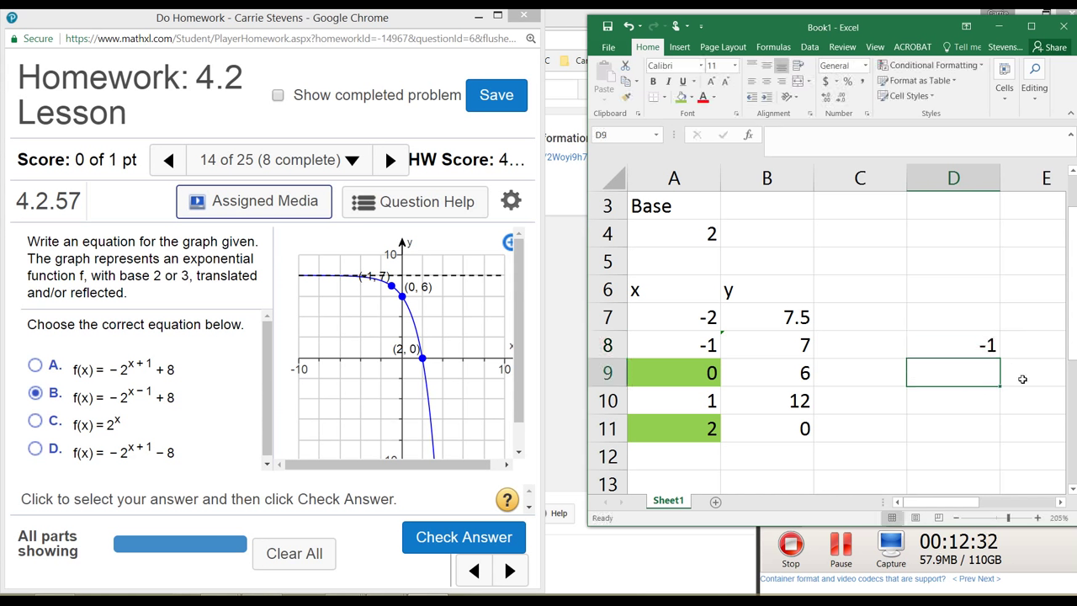
Add the vertical shift of 8 to the D8 formula, giving =-1+8.
click(967, 344)
click(848, 136)
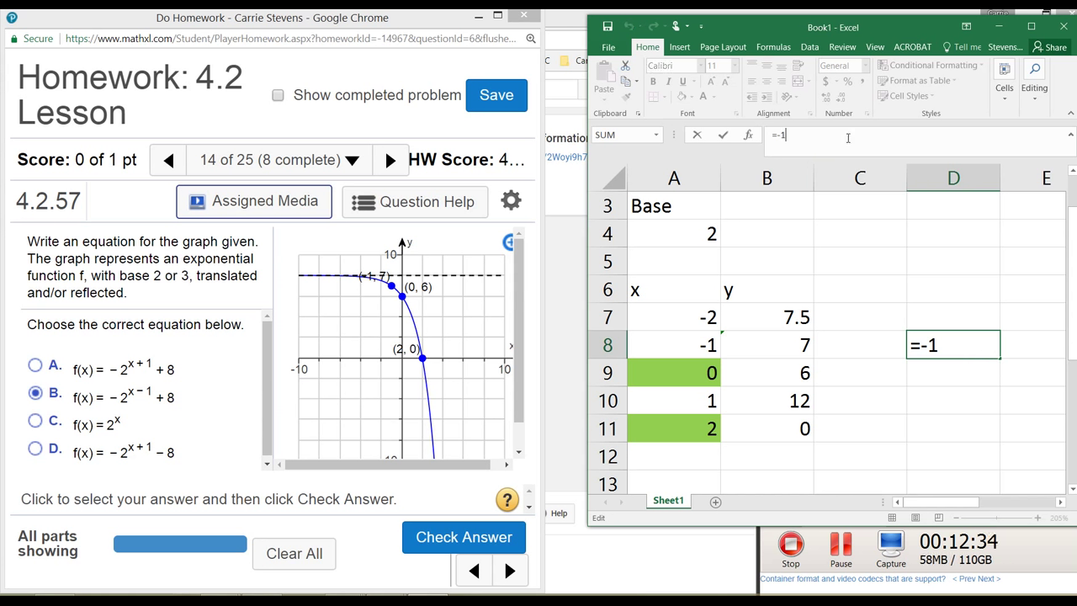
text(+8)
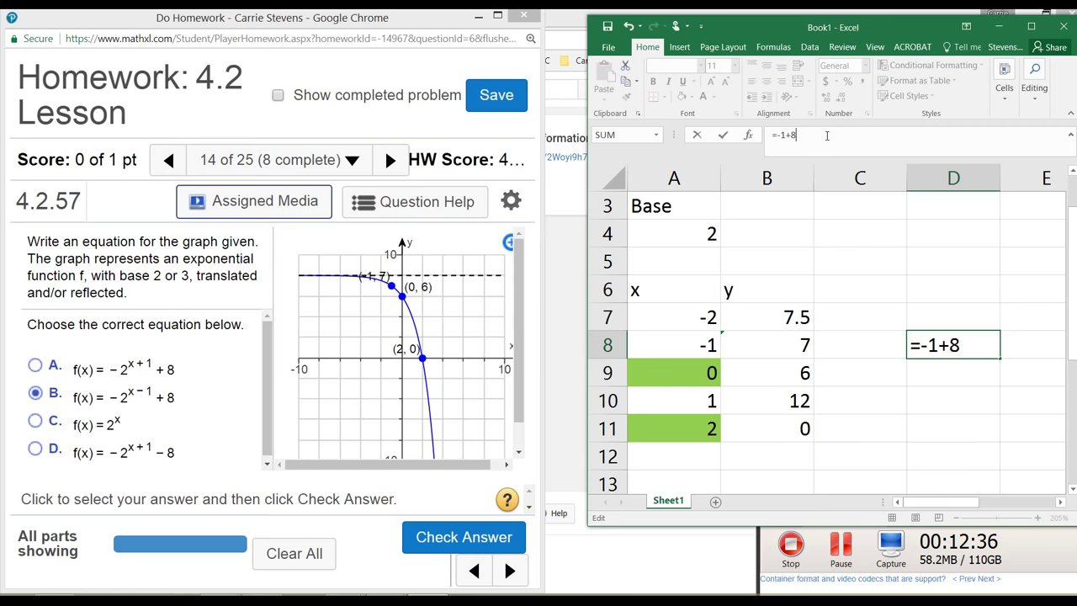
key(Return)
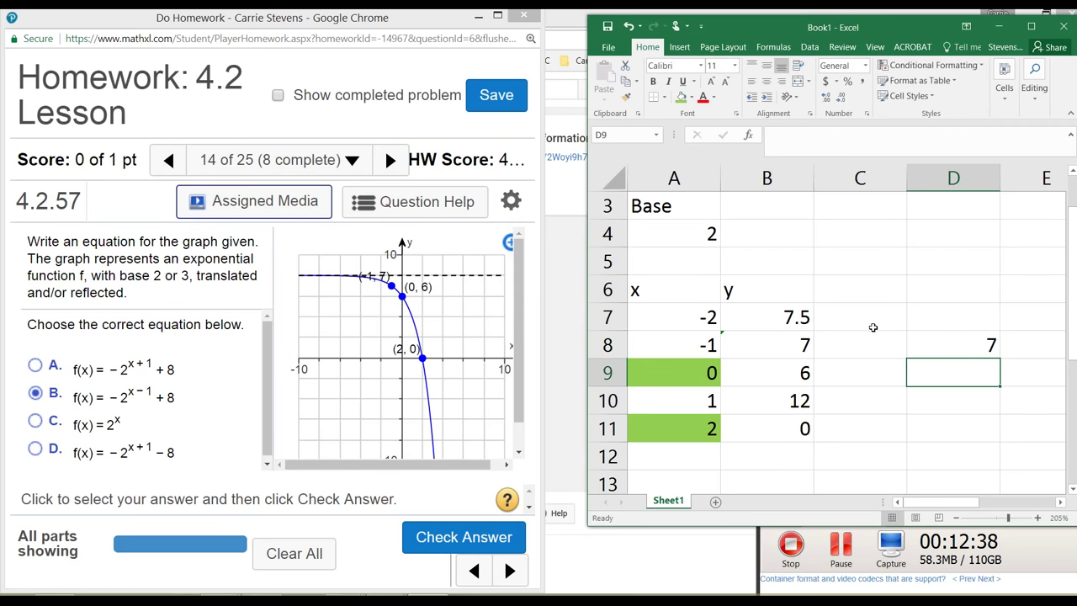
click(953, 344)
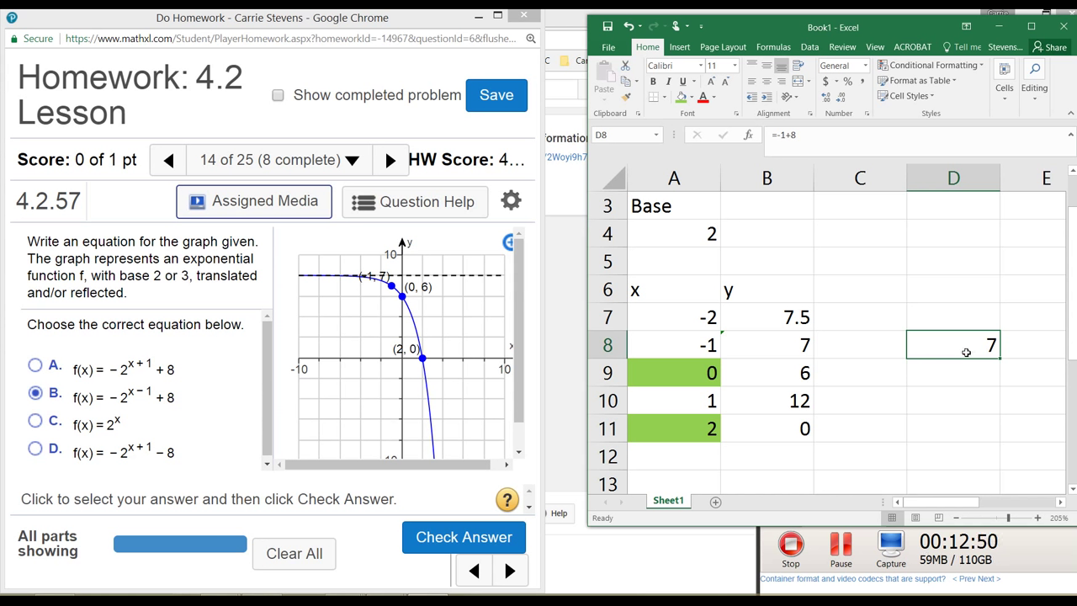
double_click(744, 347)
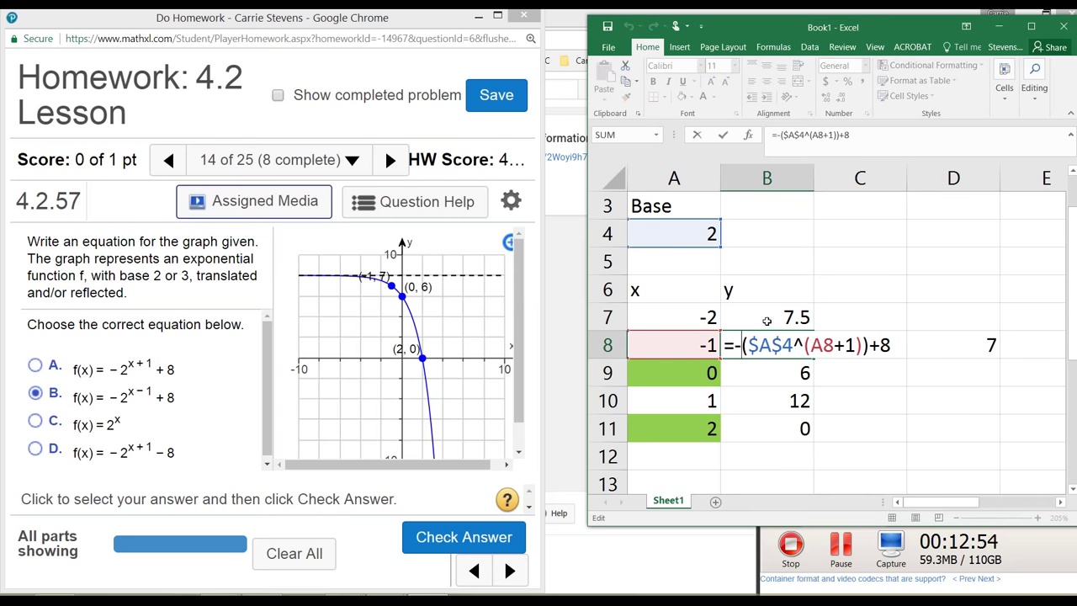
click(767, 321)
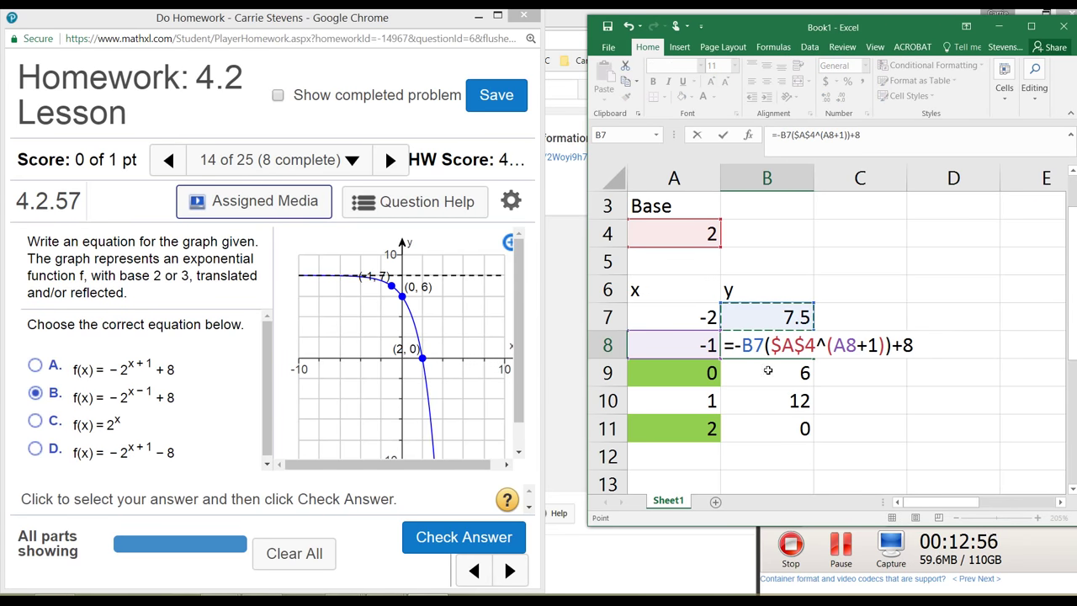
click(781, 134)
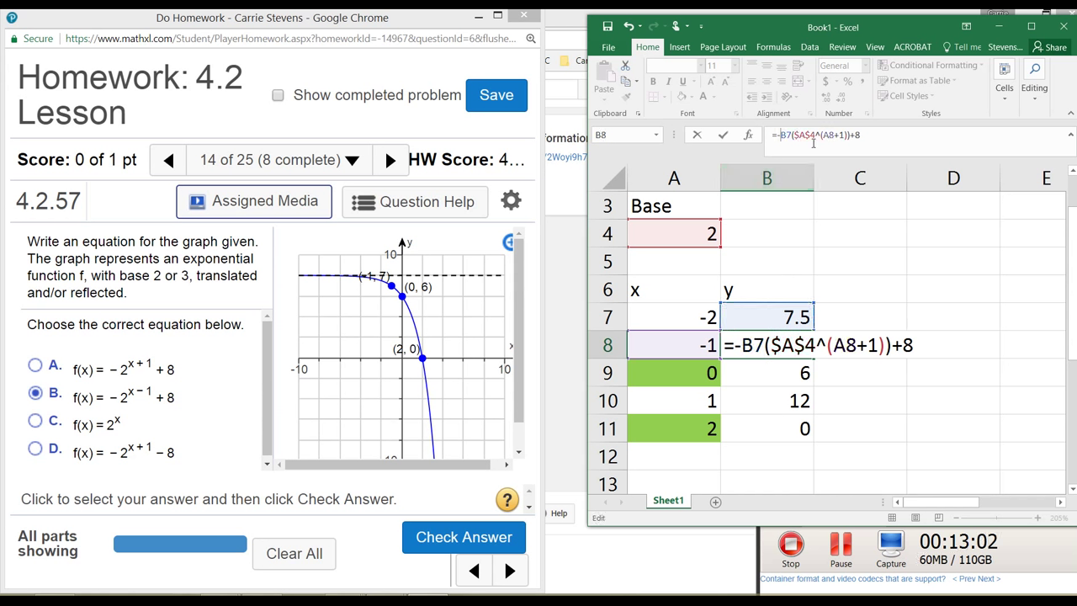
key(Return)
key(ctrl+z)
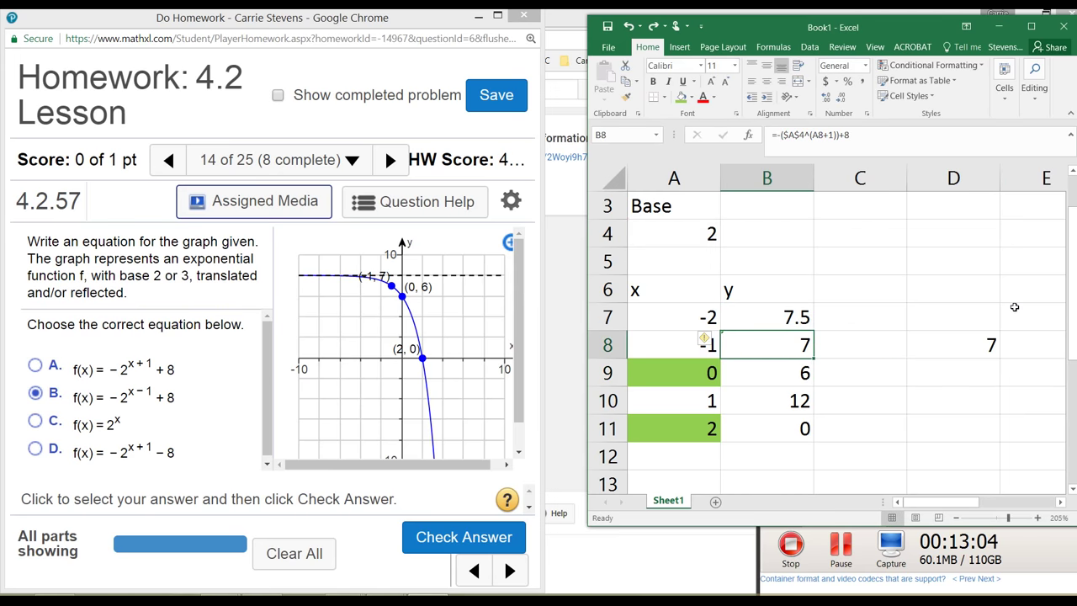
Clear the y formula for x = -2 in B7.
click(760, 317)
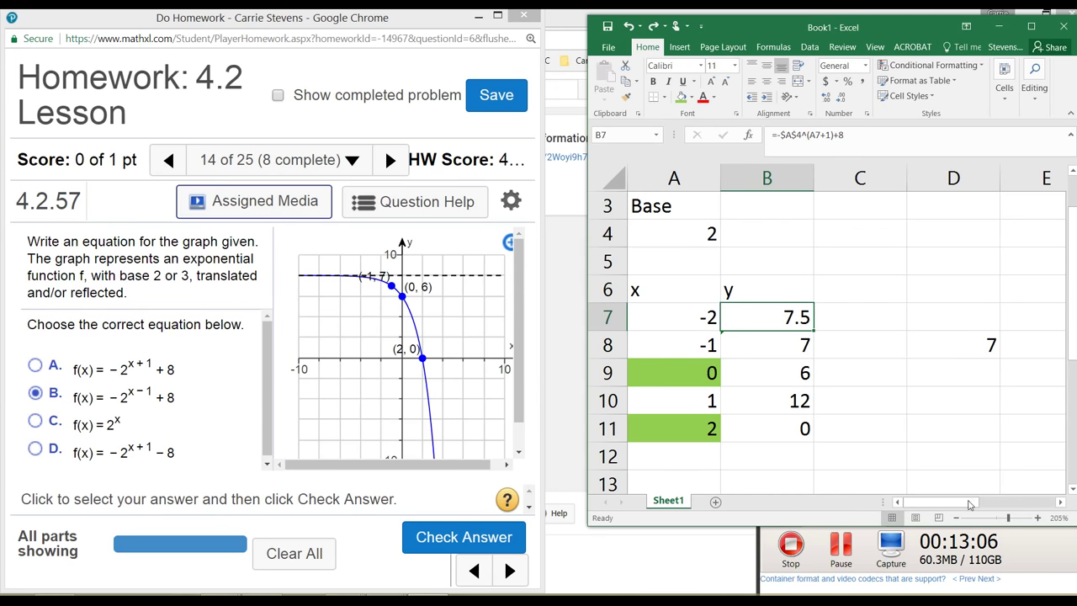
key(BackSpace)
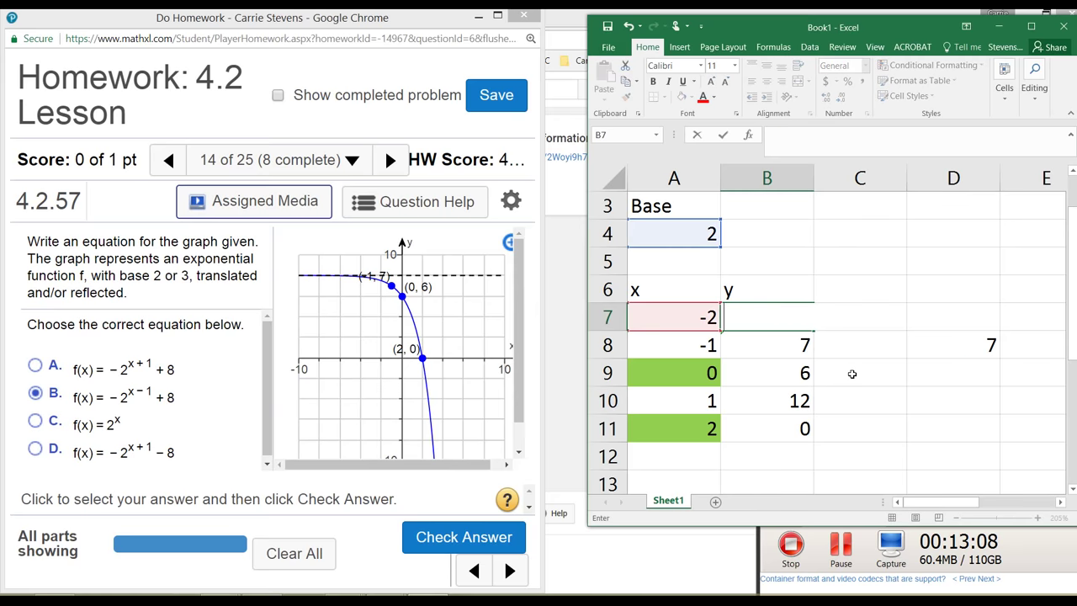
click(799, 398)
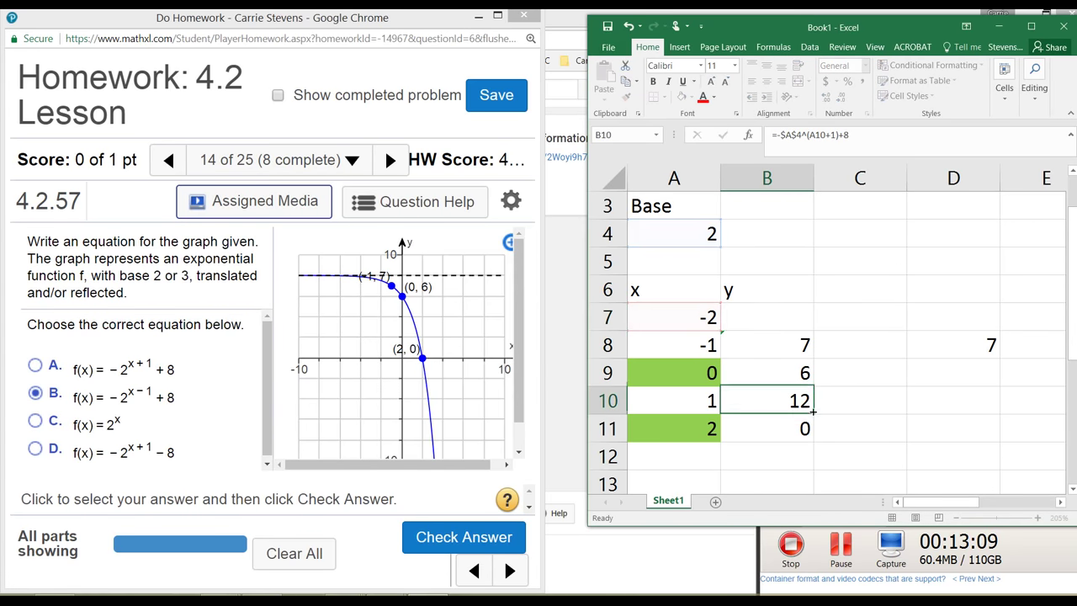
Enter the equation with an absolute base reference in B7 as =-$A$4^(A7+1)+8.
click(753, 313)
text(=)
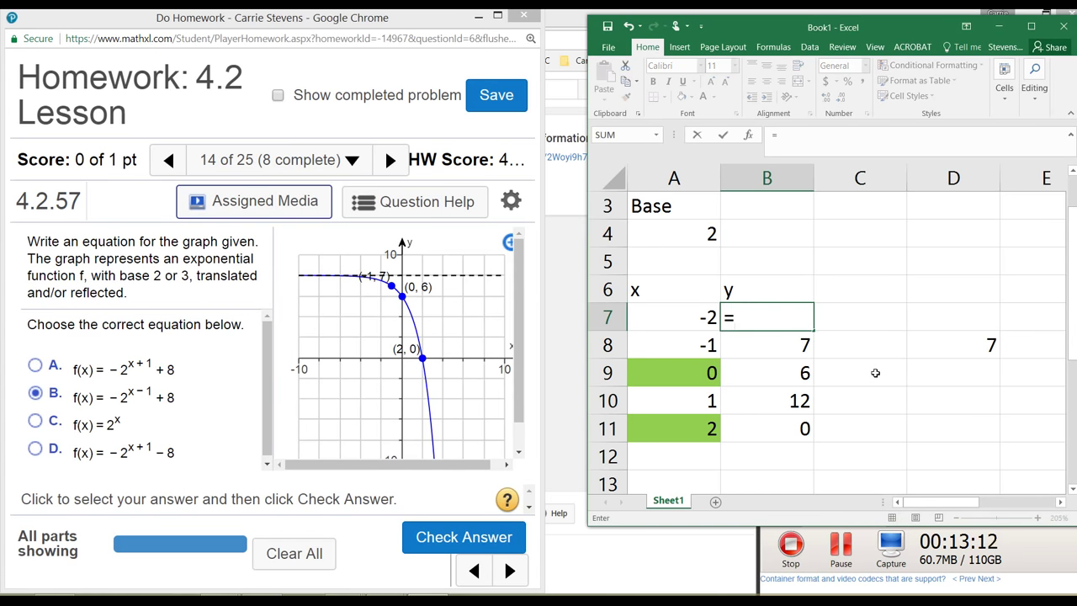
text(-)
click(686, 232)
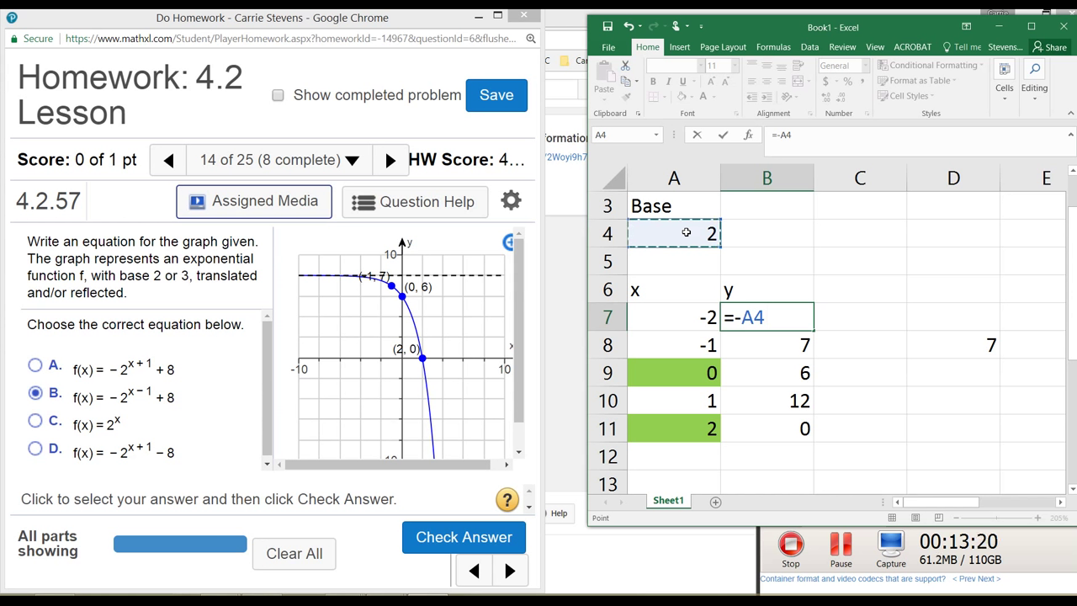
click(744, 315)
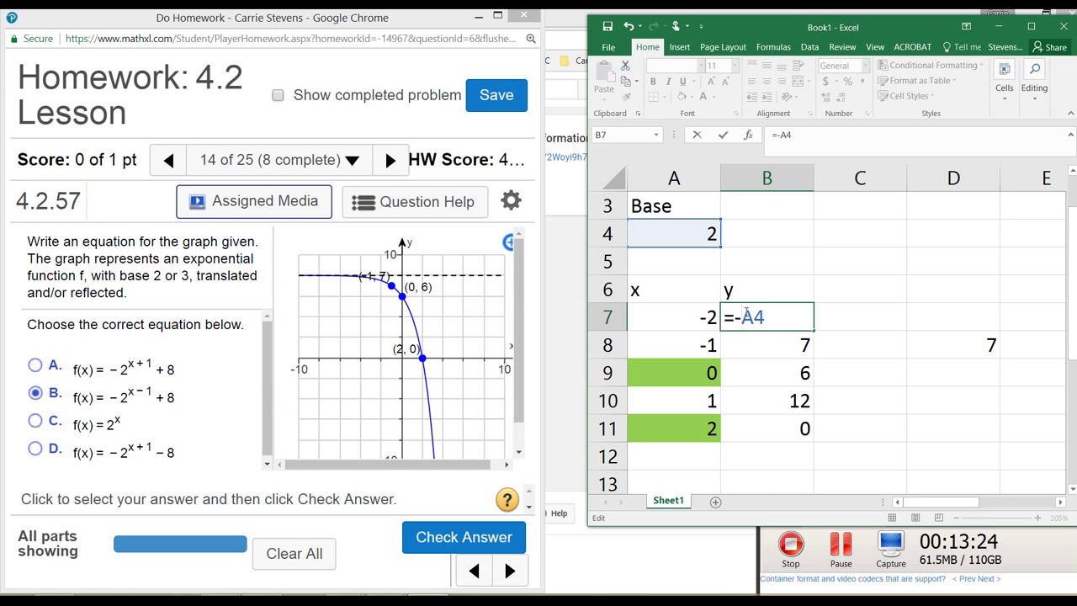
text($A)
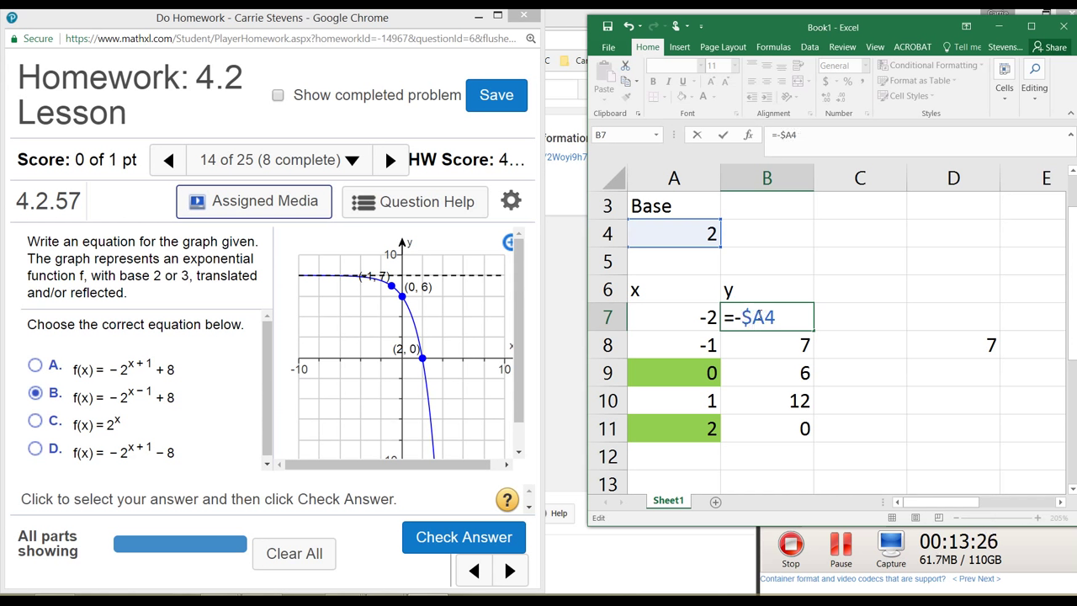
text($4^()
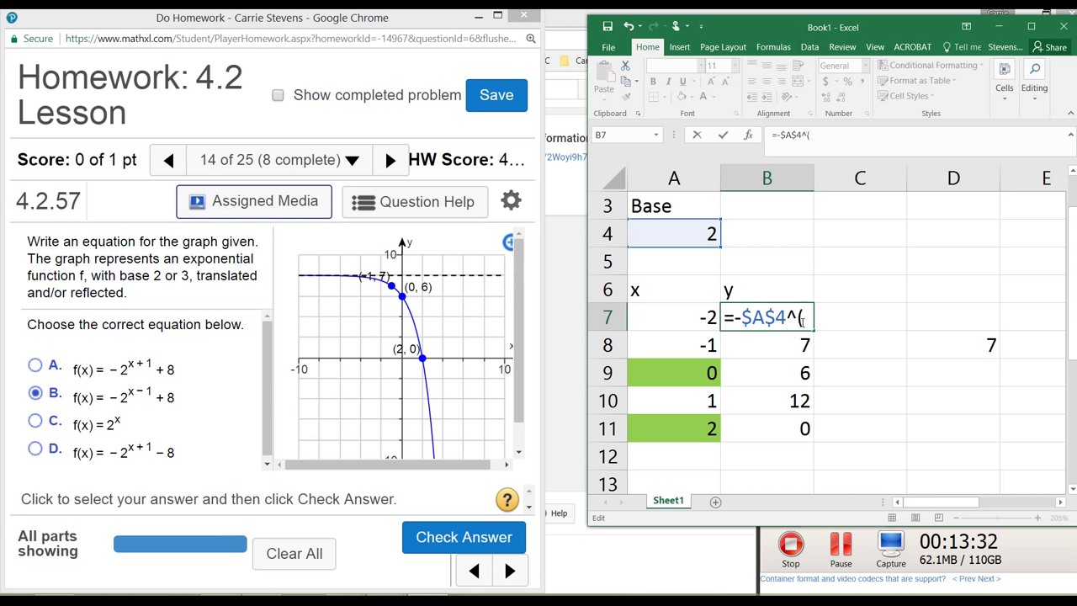
click(692, 314)
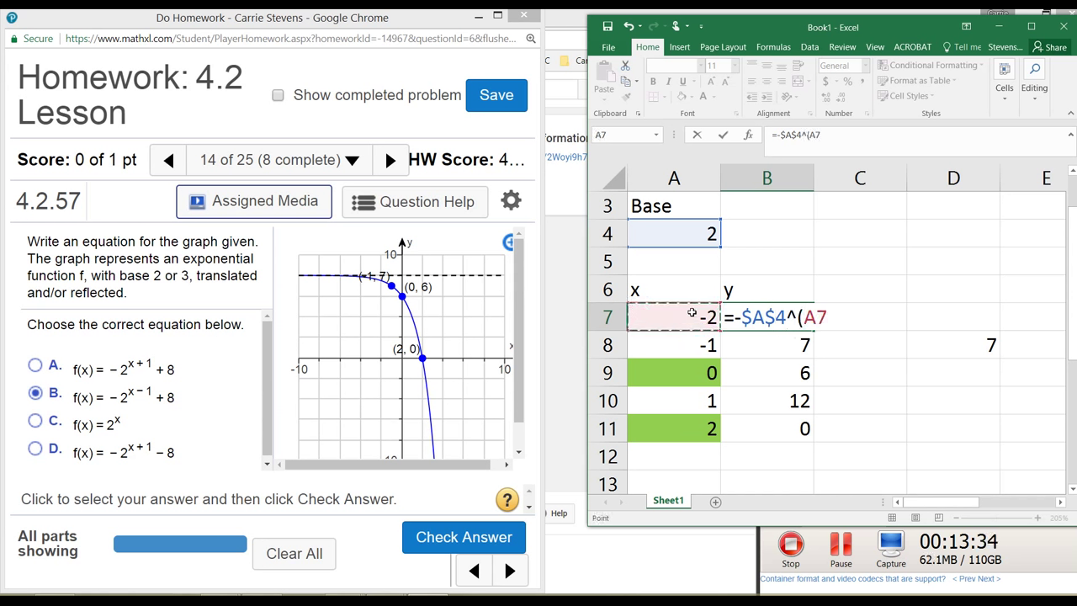
text(+1)
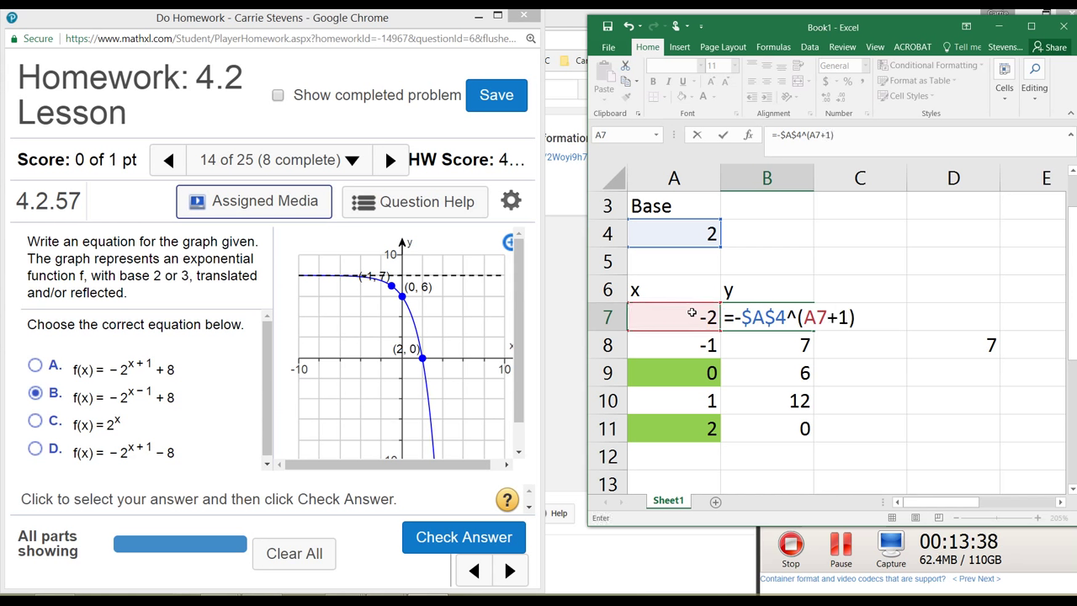
text()+8)
key(Return)
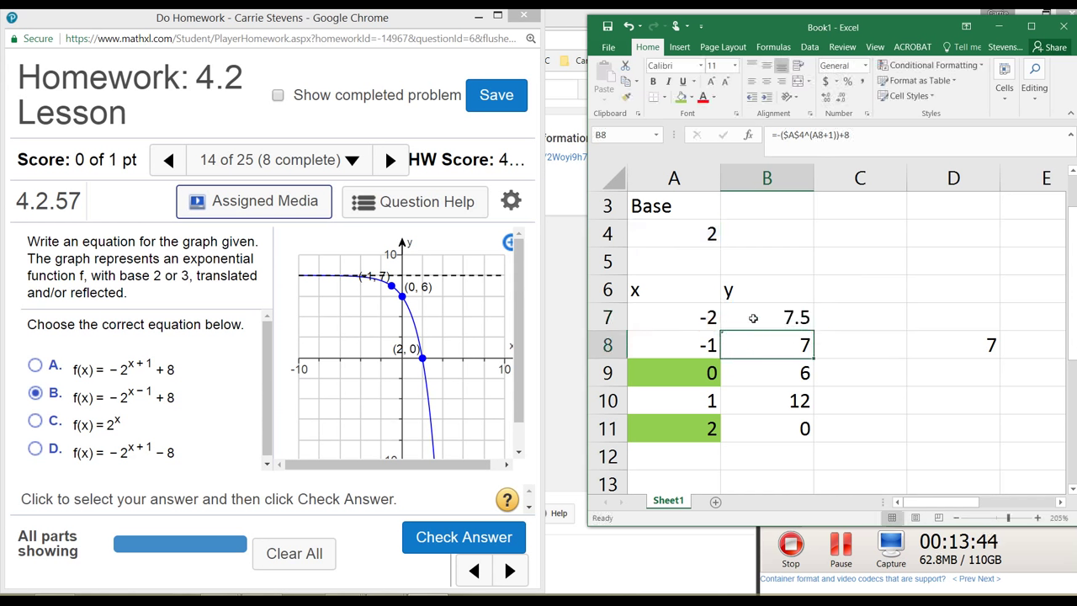
Enclose the power in B7 in parentheses, giving =-($A$4^(A7+1))+8, and copy the formula down to B11.
click(752, 314)
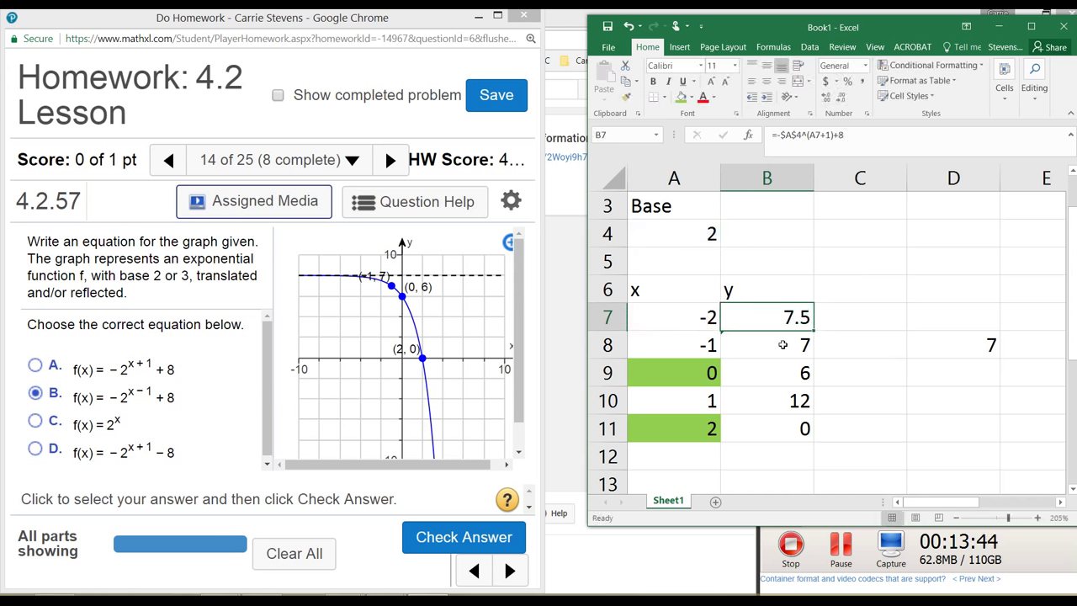
click(782, 136)
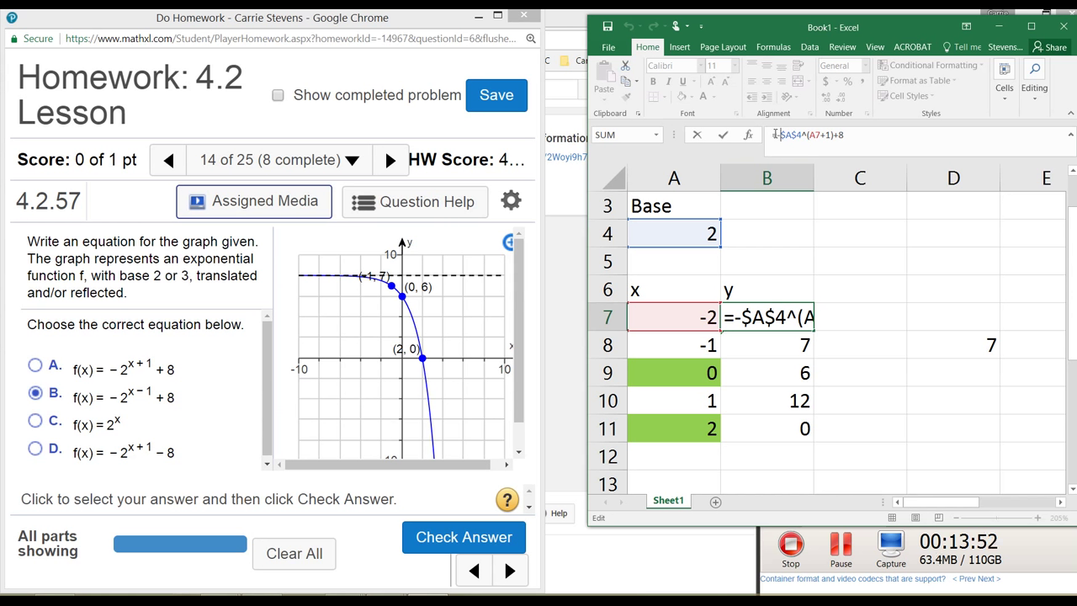
drag(783, 135, 801, 139)
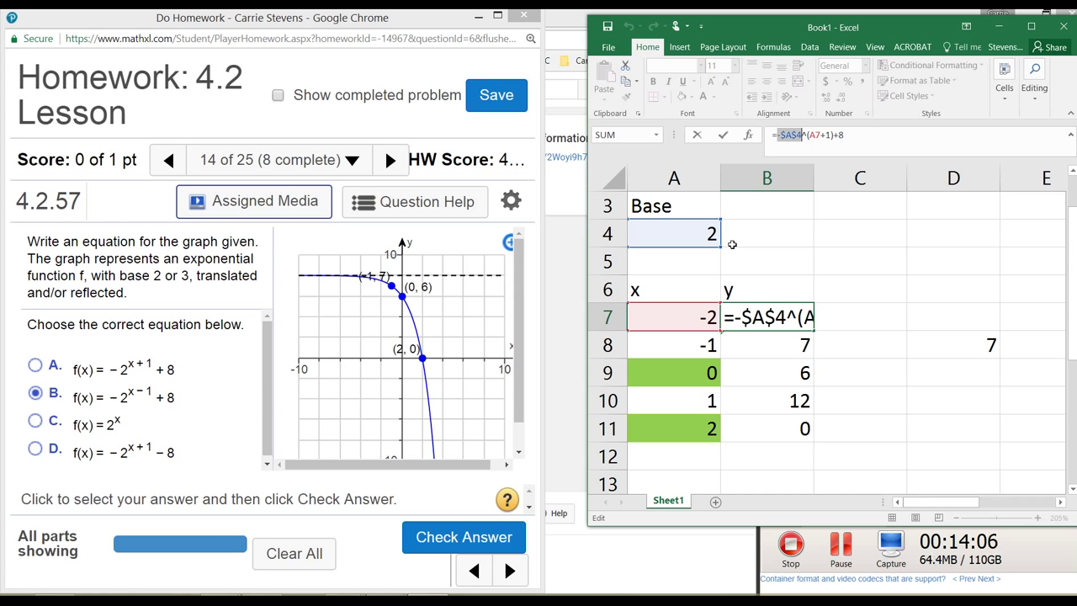
click(781, 136)
text(($A$4)
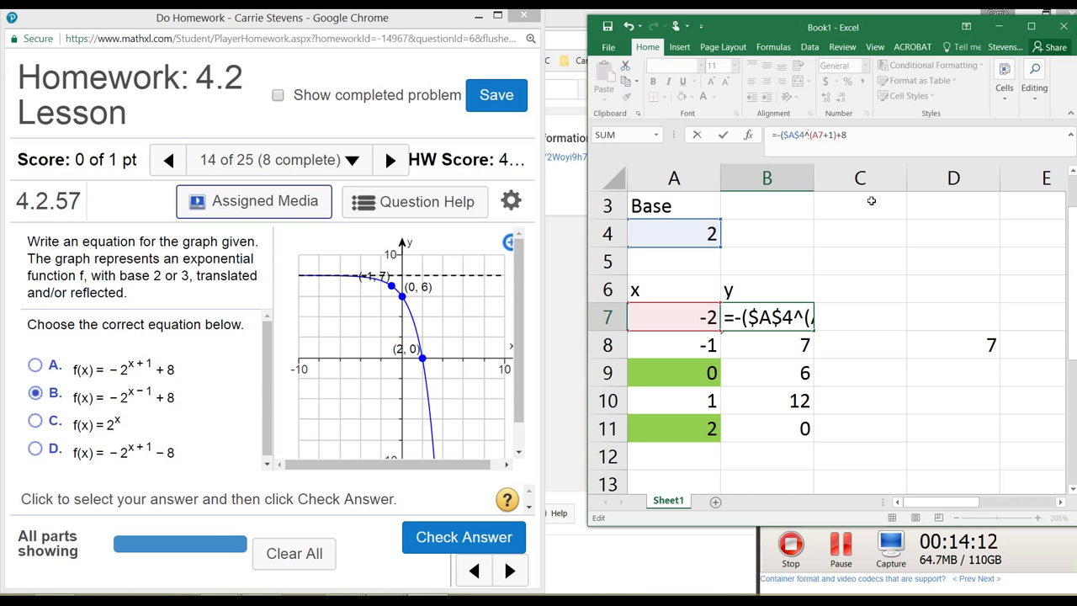
text())
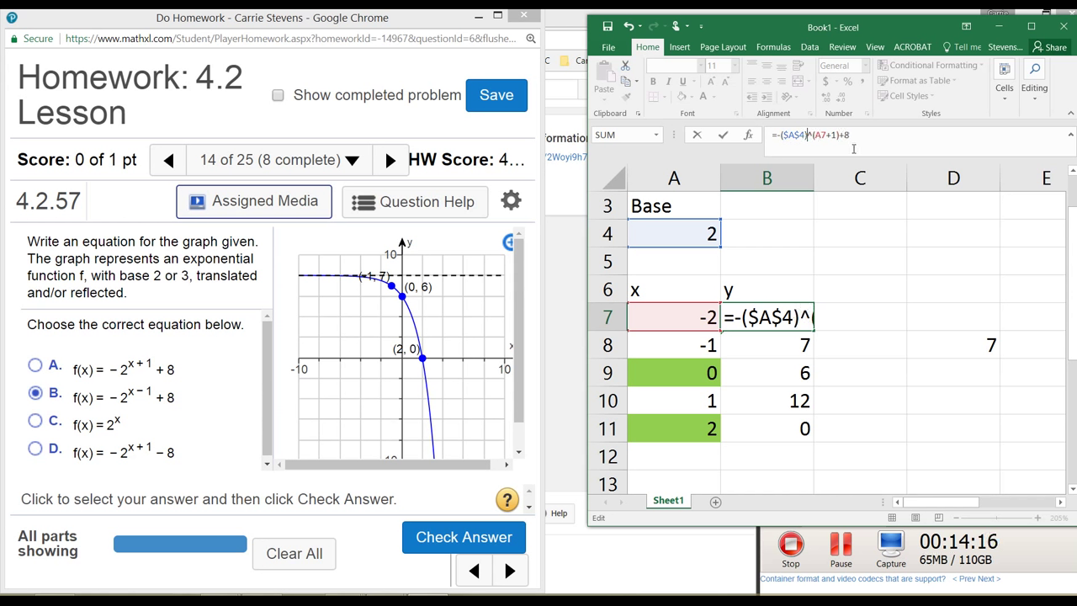
key(BackSpace)
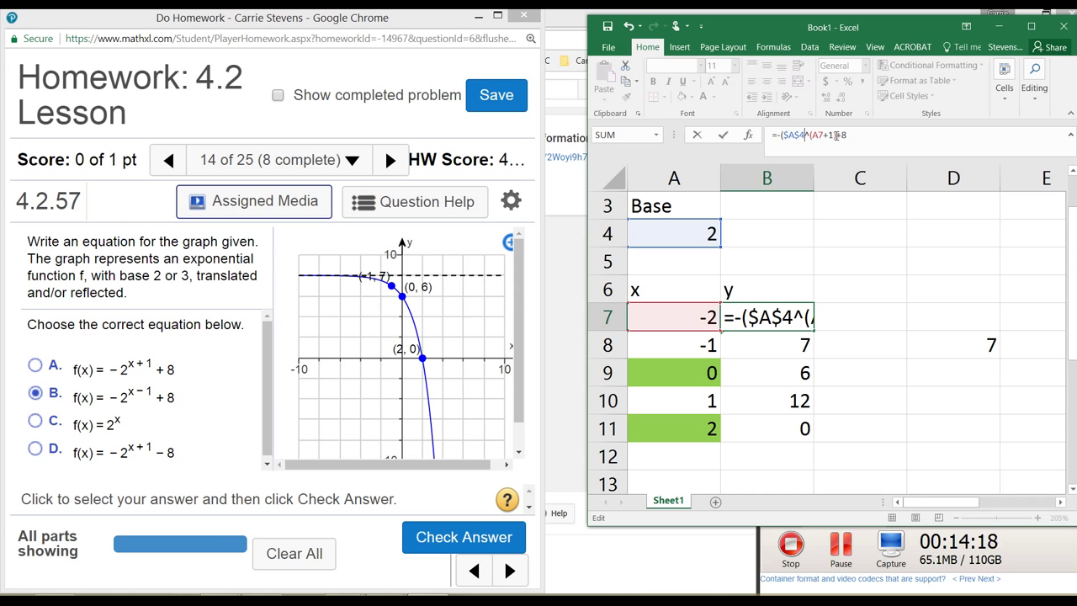
text())
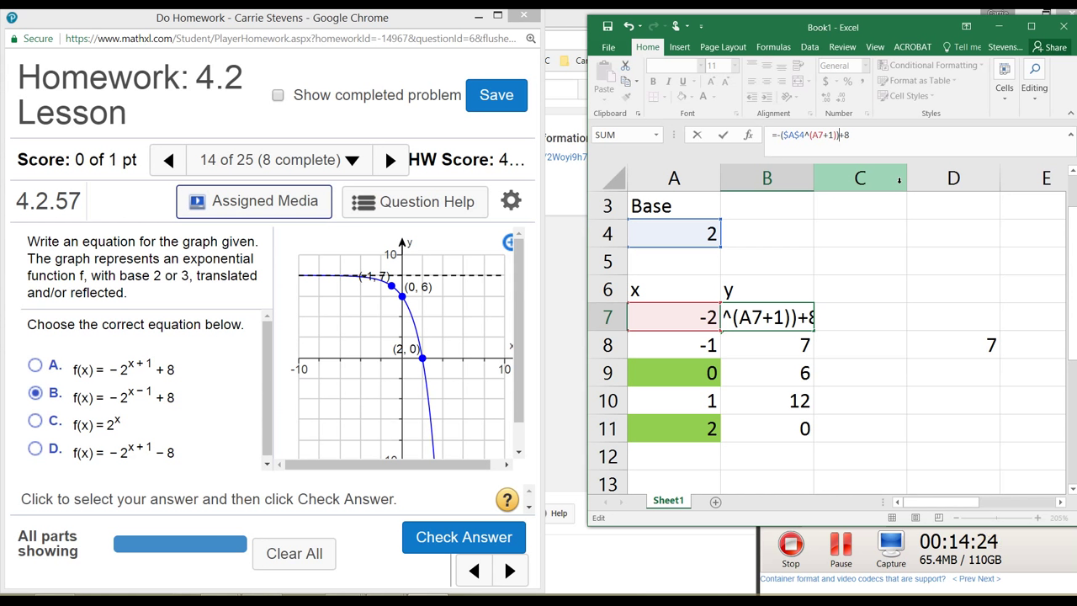
key(Return)
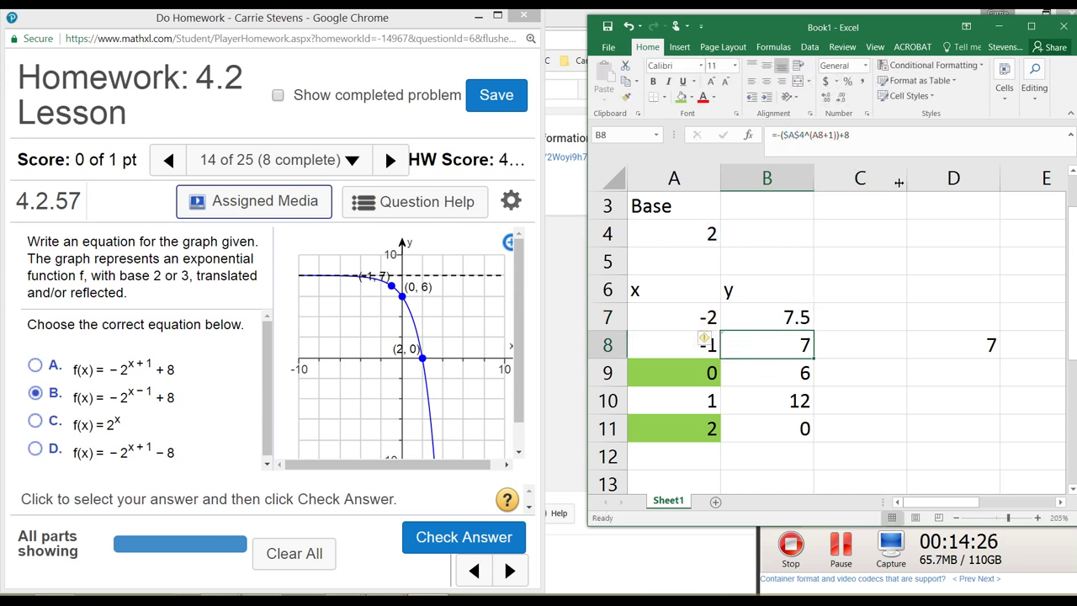
click(793, 315)
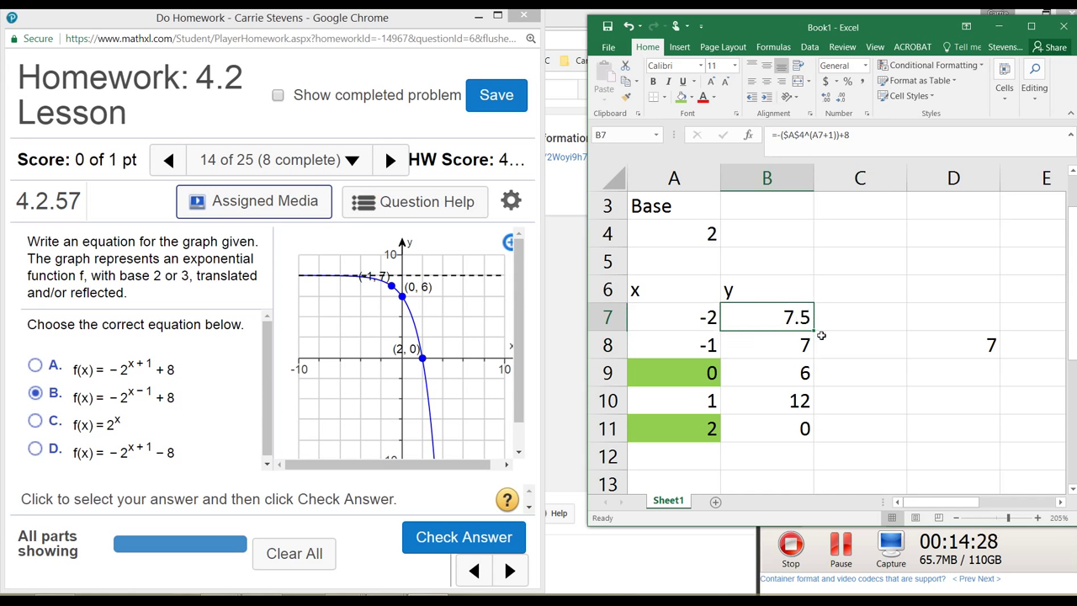
drag(815, 331, 818, 438)
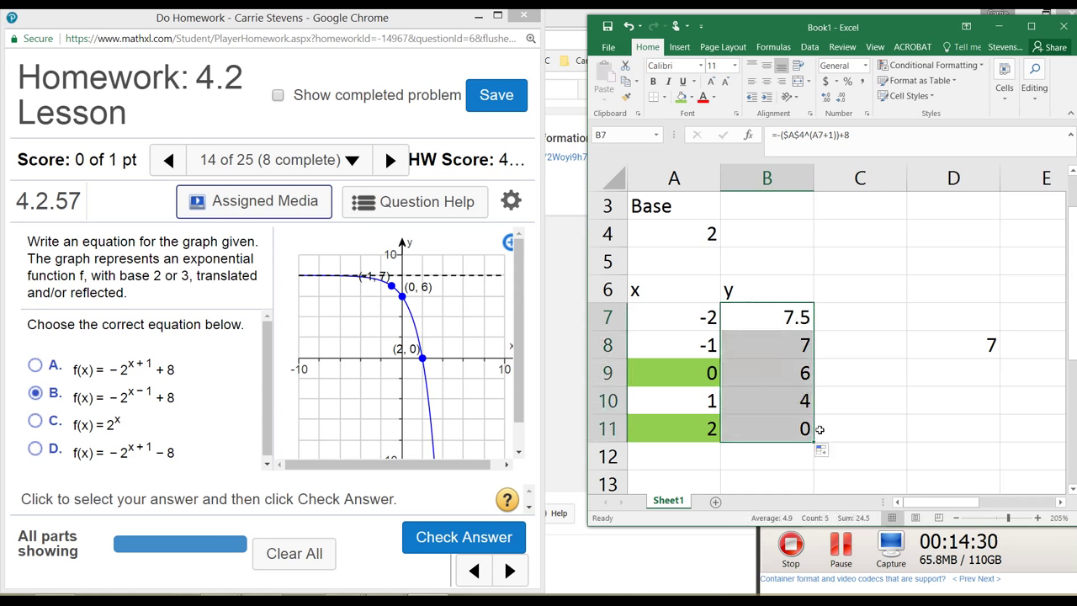
Remove the outer parentheses from the B7 formula, giving =-$A$4^(A7+1)+8, and copy it to B8 to compare.
click(762, 316)
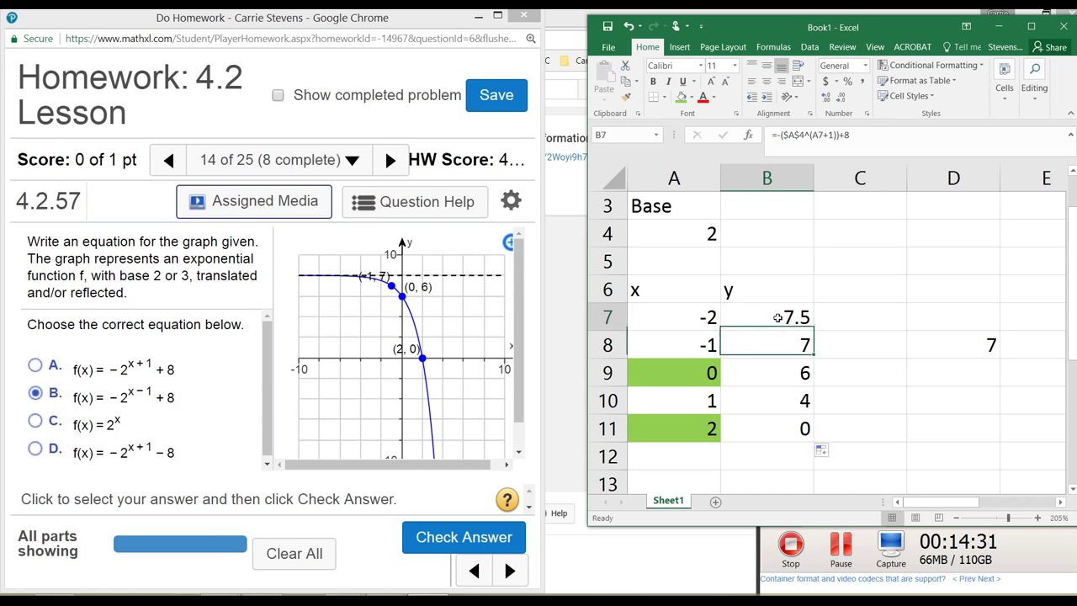
click(786, 135)
key(BackSpace)
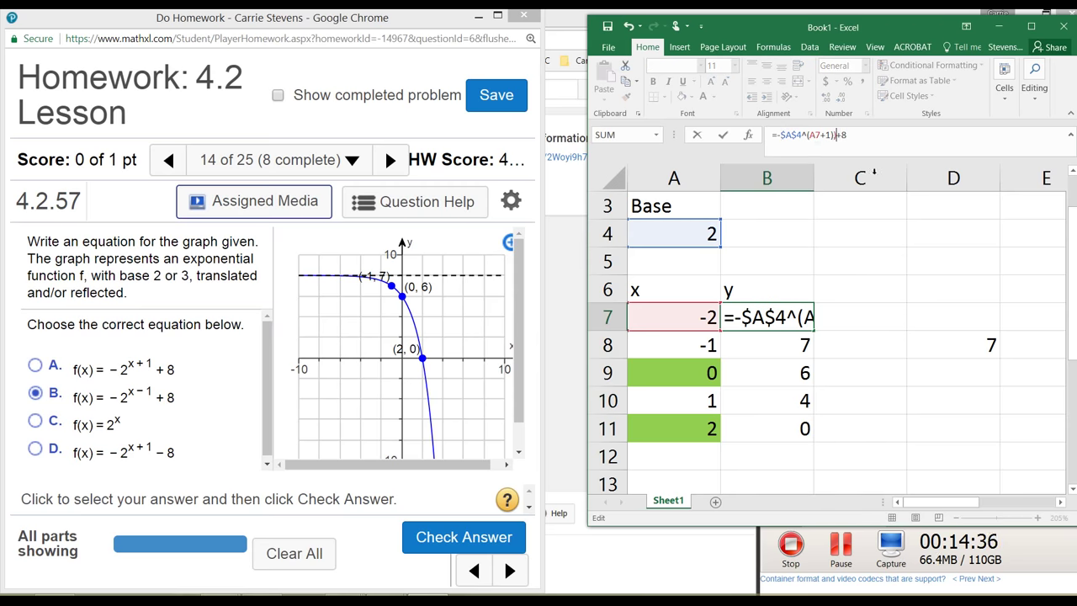
key(BackSpace)
key(Return)
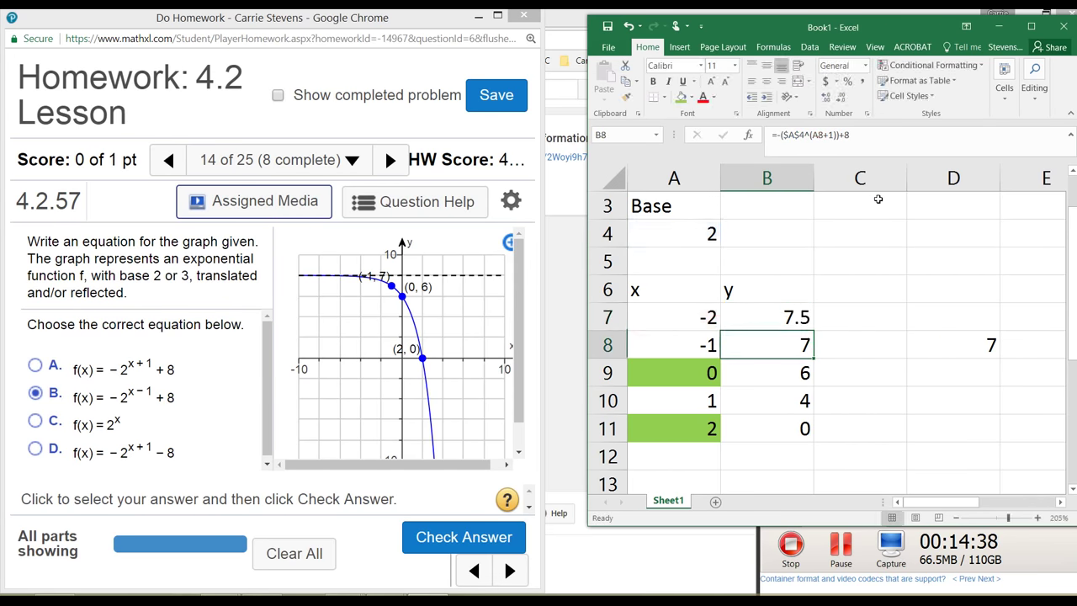
click(804, 322)
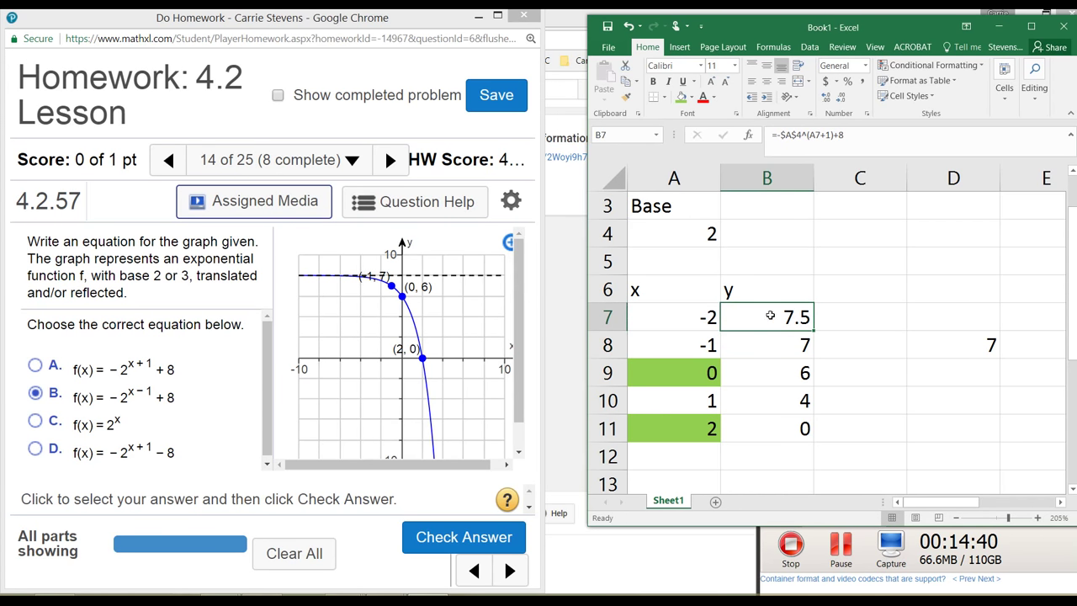
drag(814, 332, 817, 349)
click(793, 345)
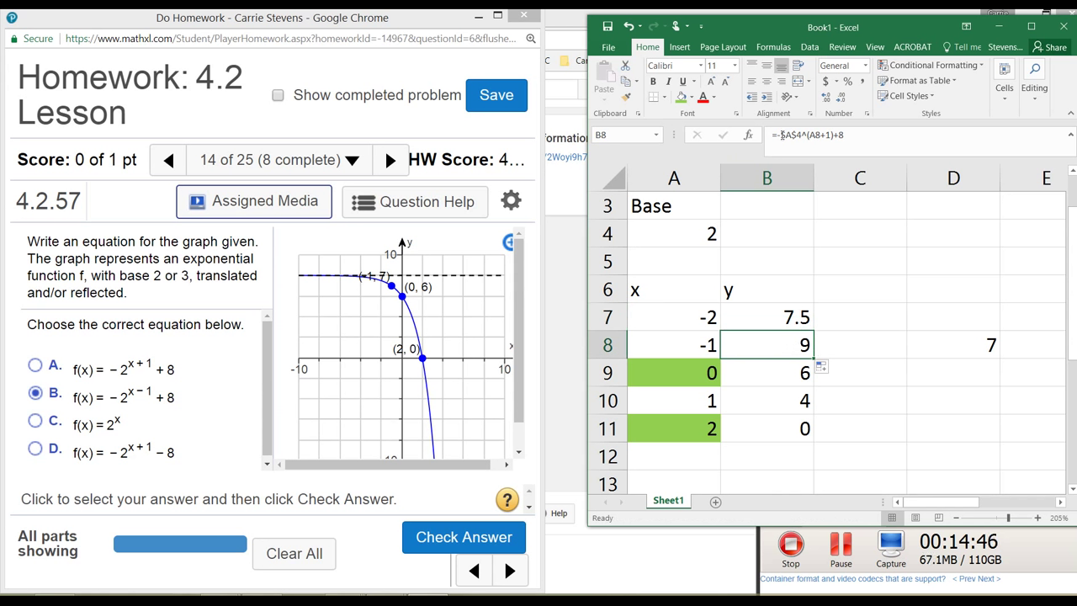
Put the parentheses back around $A$4^(A7+1) in the B7 formula and copy it down to B11.
click(777, 321)
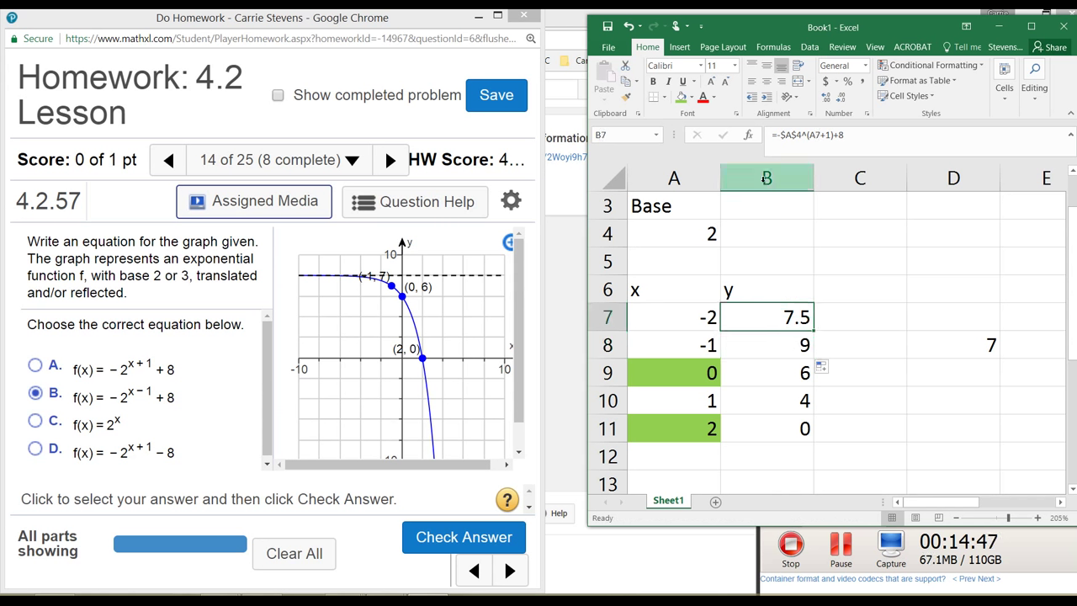
click(781, 137)
text(()
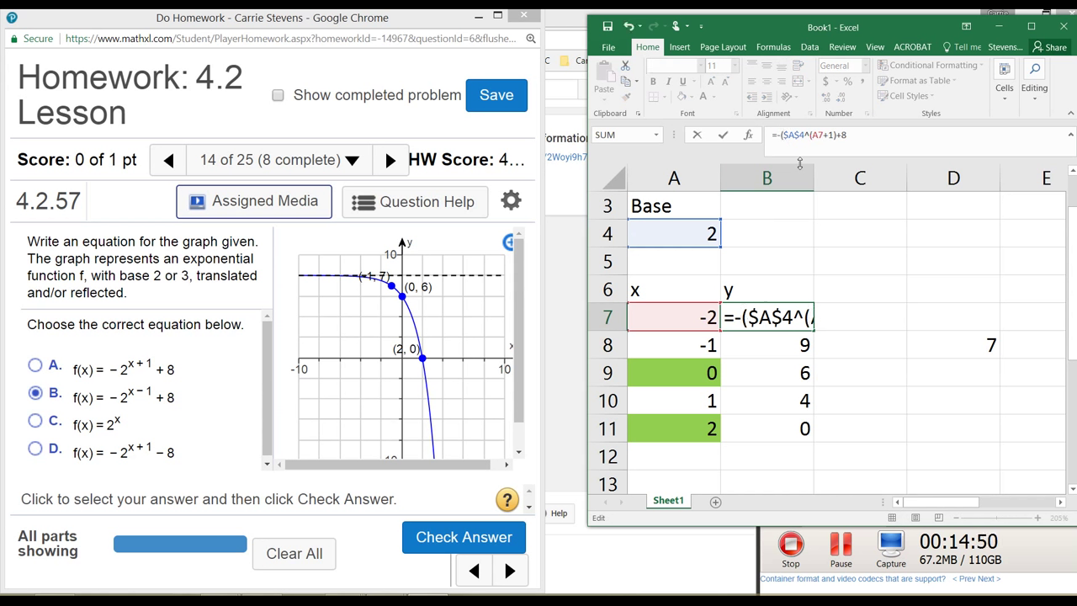
click(837, 134)
text())
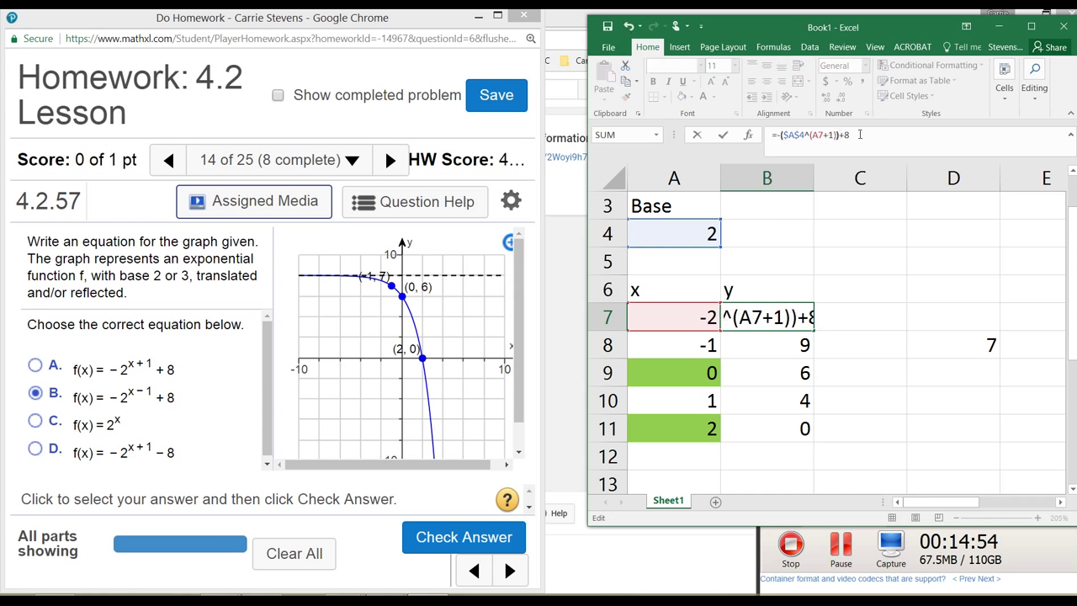
key(Return)
click(806, 318)
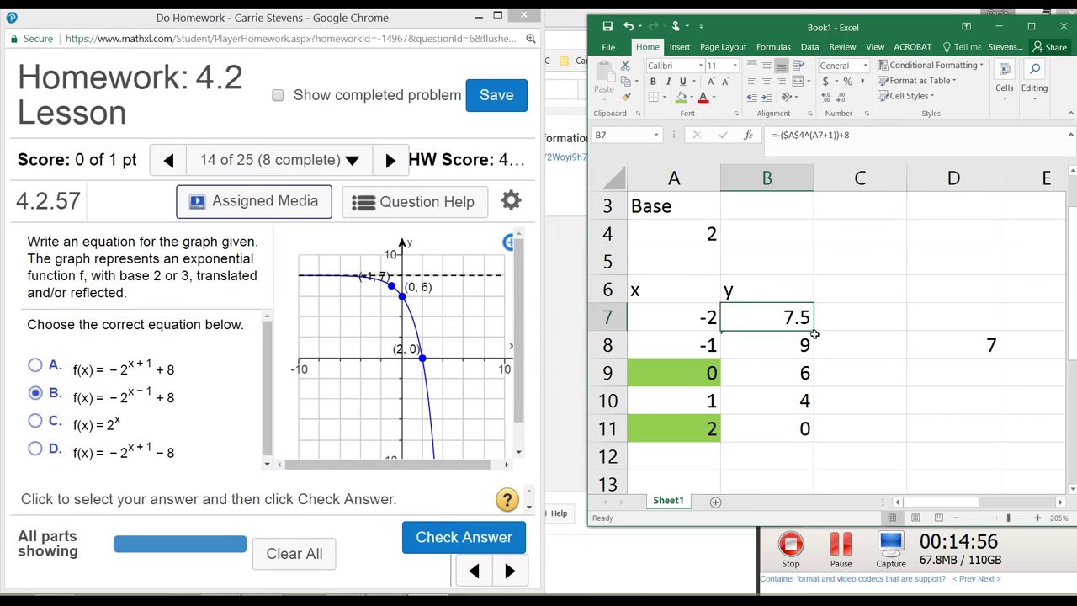
drag(815, 331, 806, 438)
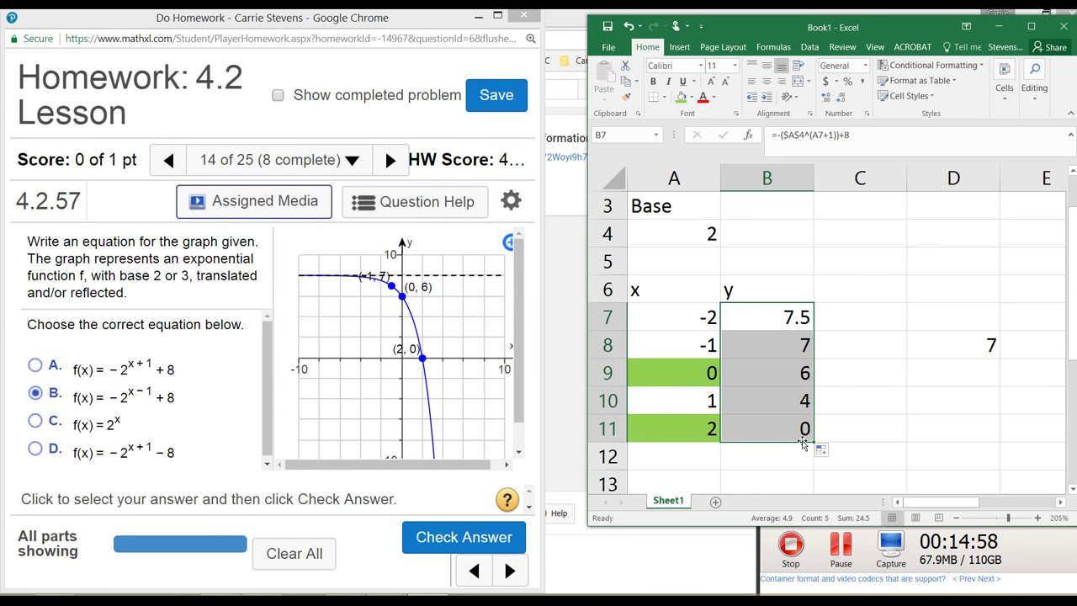
Check the table rows for x = -1, 0 and 2 against the points marked on the graph.
click(772, 354)
click(764, 370)
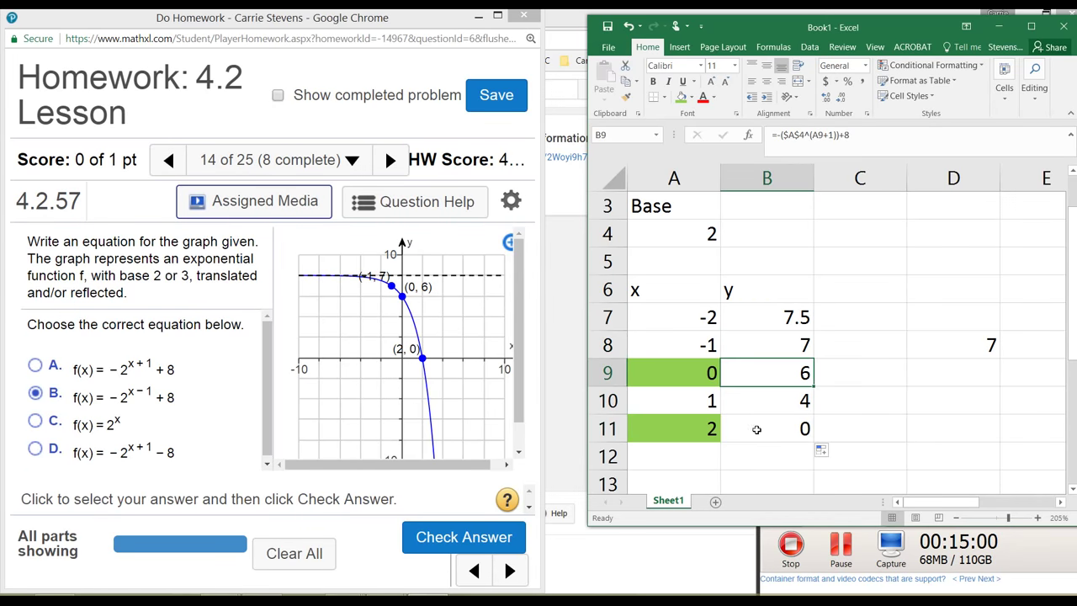
click(760, 429)
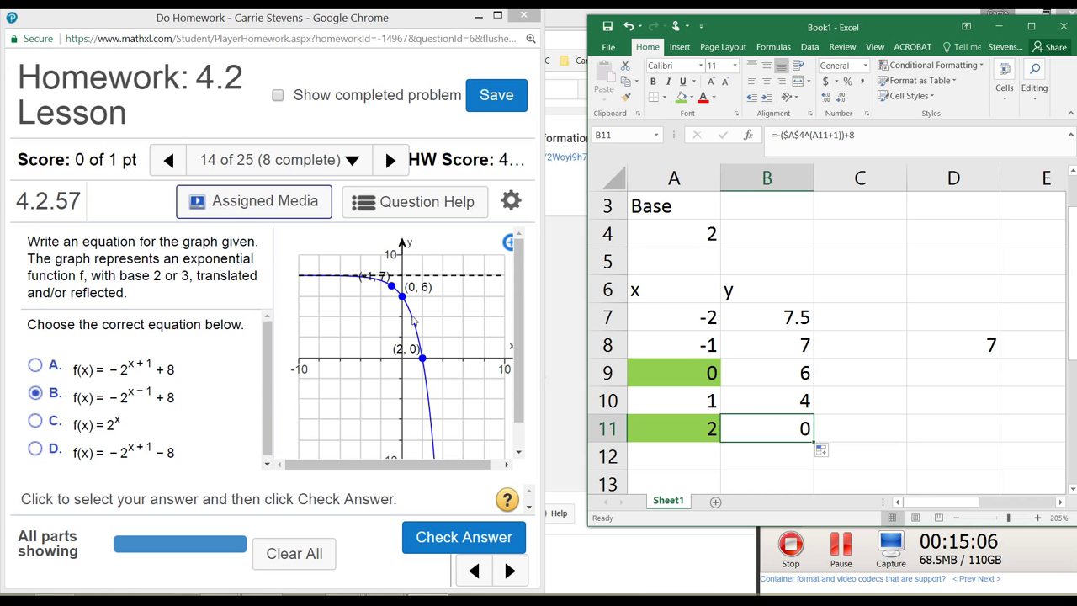
key(Up)
key(Up)
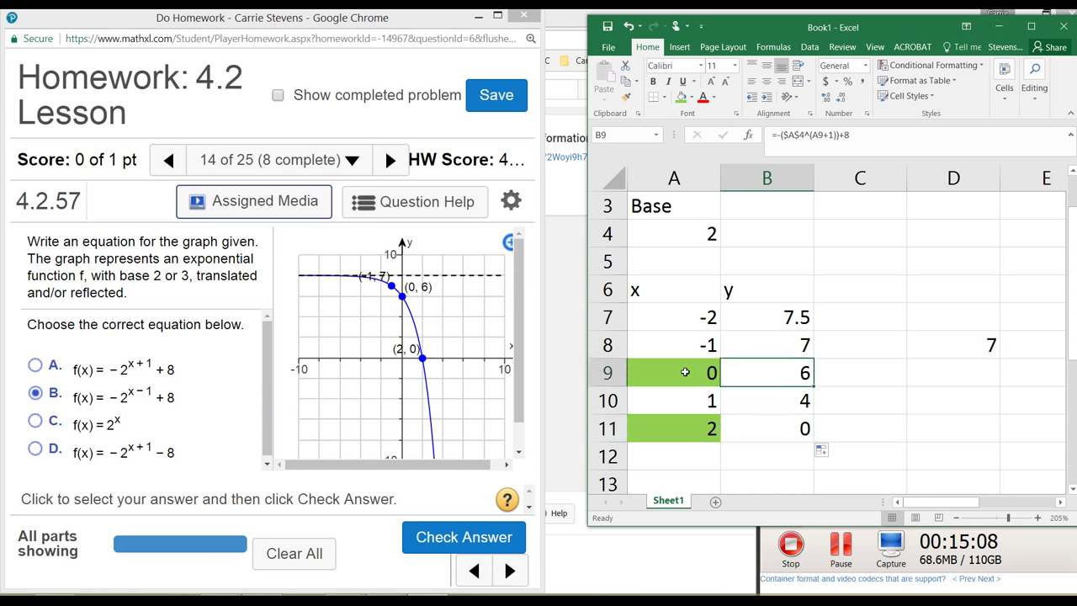
click(681, 315)
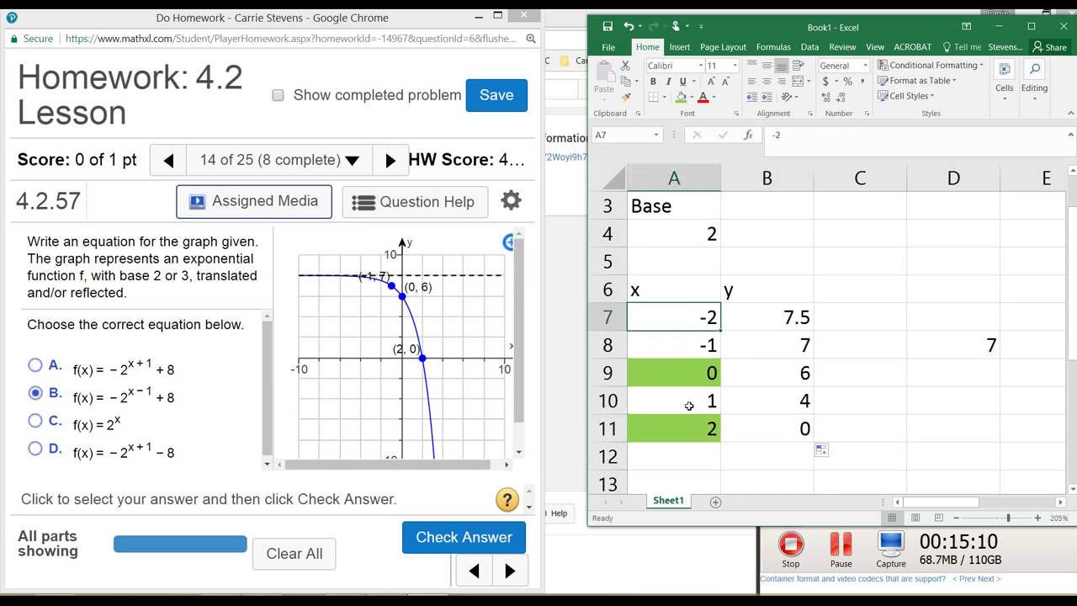
Choose answer A, f(x) = -2^(x+1) + 8, for question 14 and inspect the matching formula in B7.
click(42, 368)
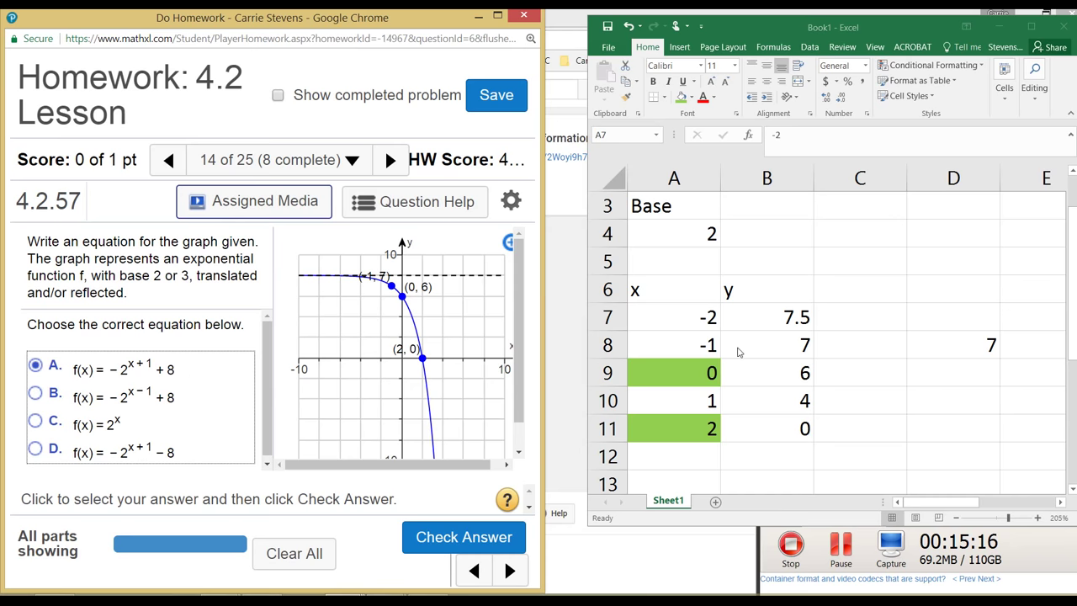
click(751, 317)
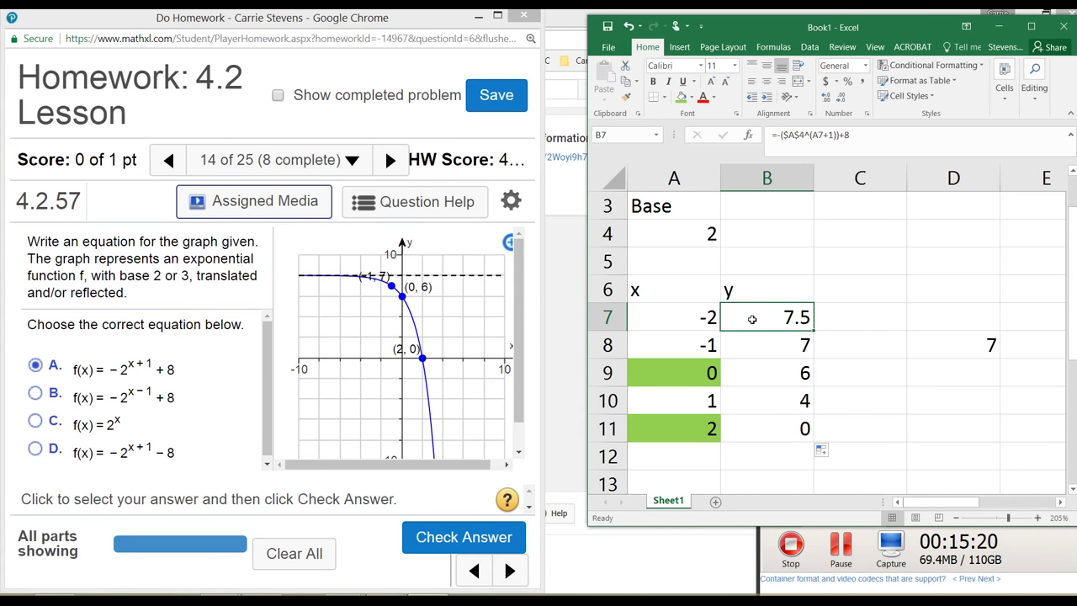
Fill the table rows for x = 0 and x = 2 green across A9:B9 and A11:B11.
click(662, 379)
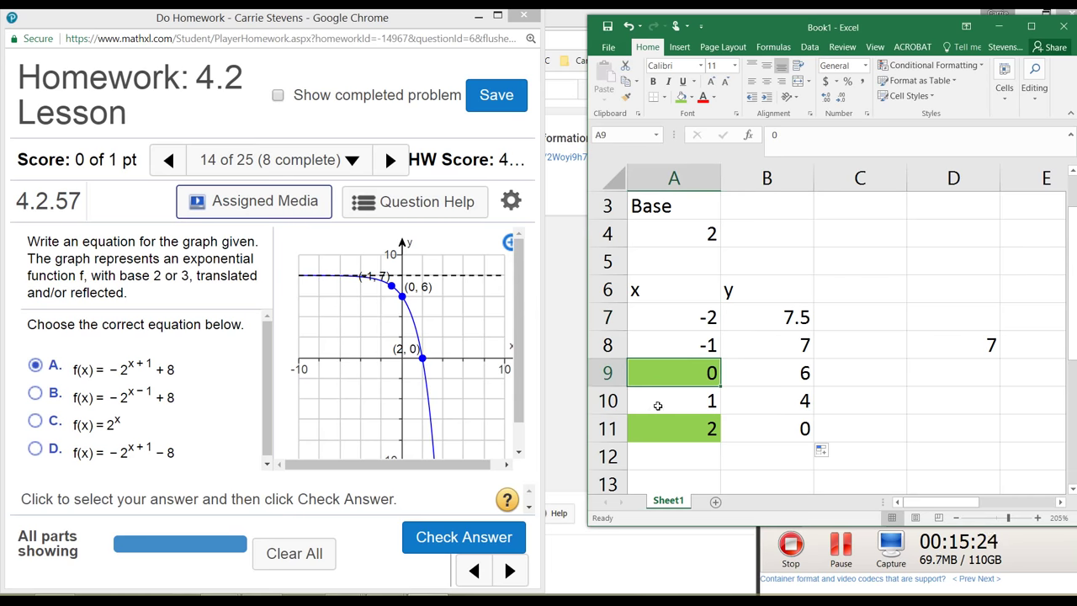
drag(649, 375, 753, 375)
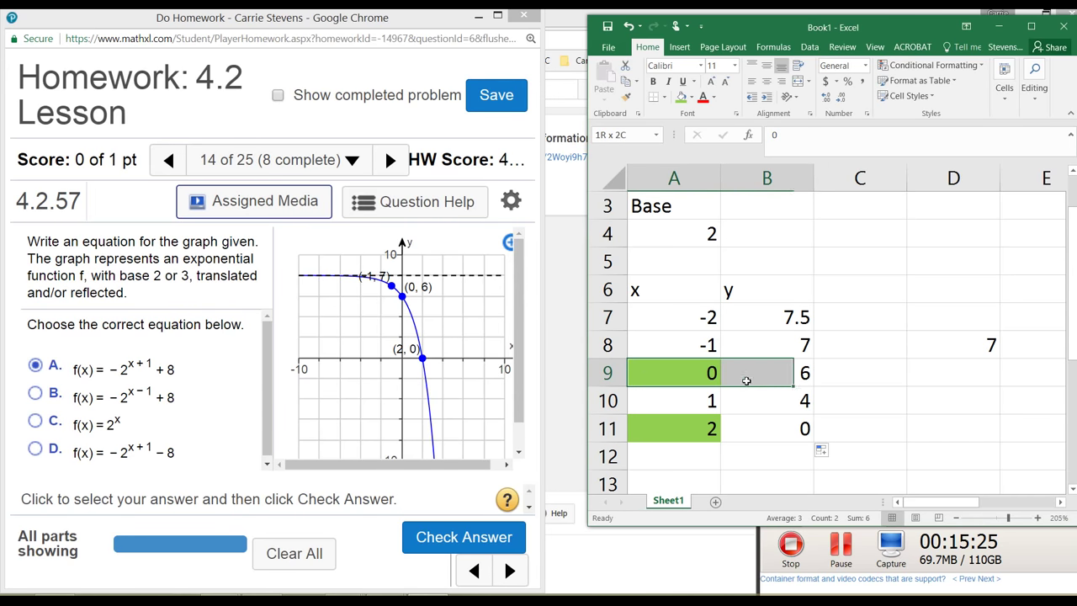
click(681, 97)
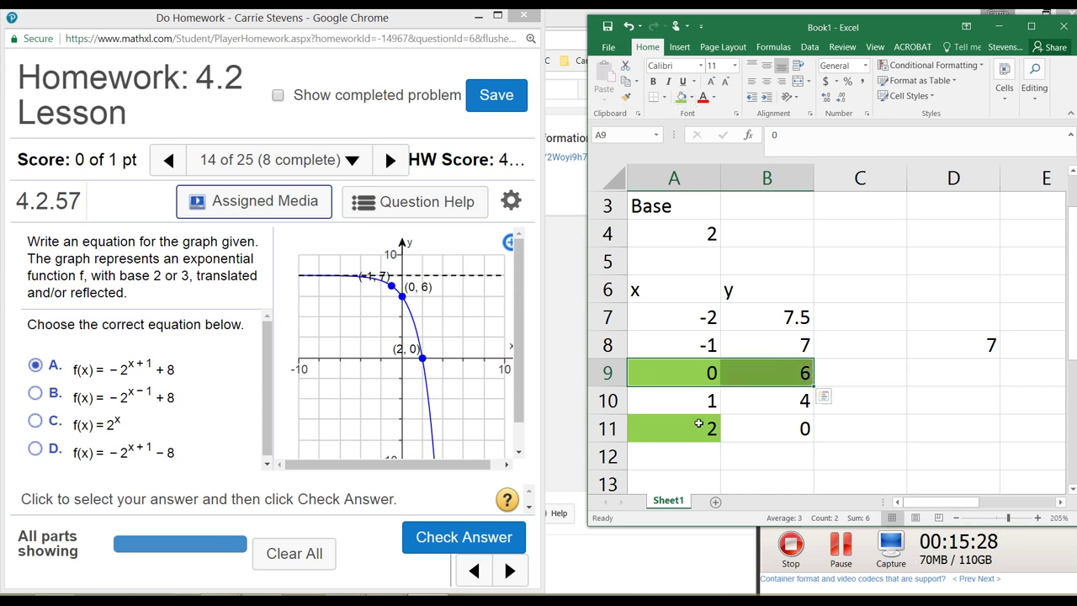
drag(679, 427, 749, 430)
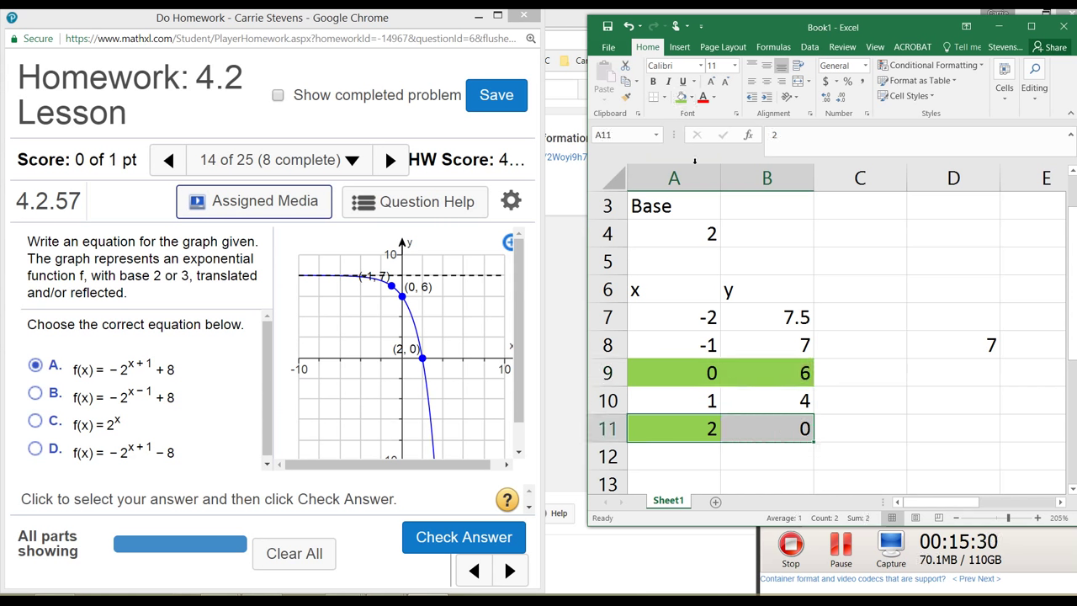
click(682, 99)
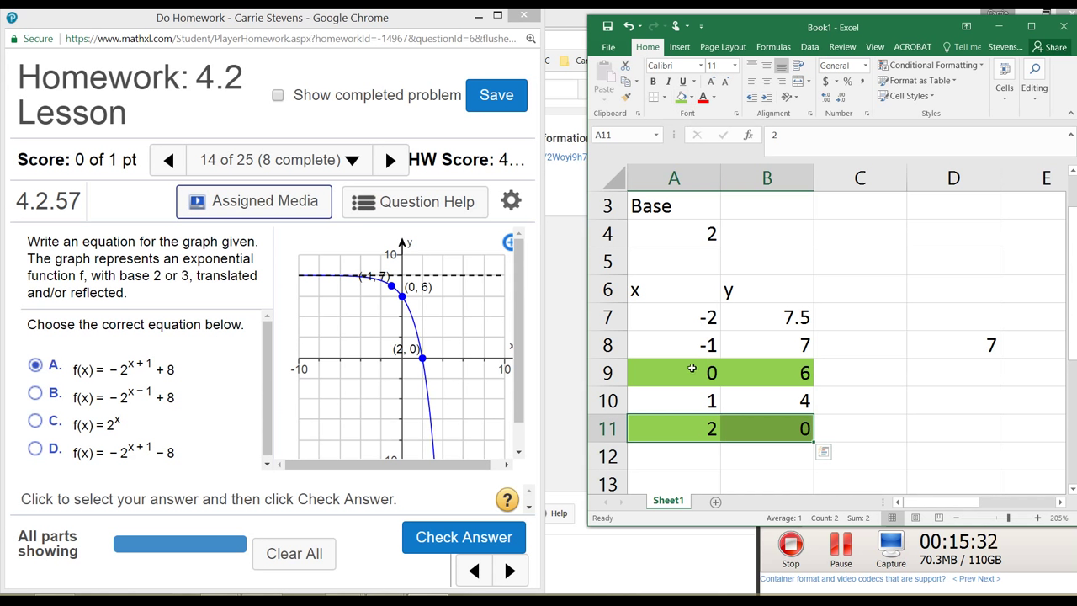
Fill the table rows for x = -1 and x = 1, A8:B8 and A10:B10, green as well.
click(703, 348)
drag(704, 349, 762, 346)
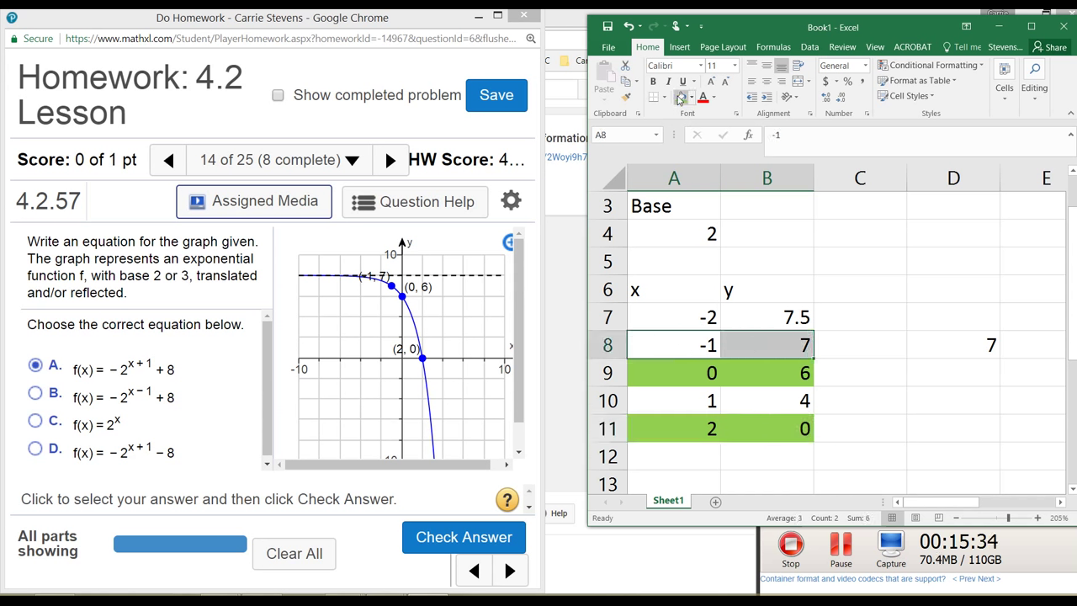
click(681, 98)
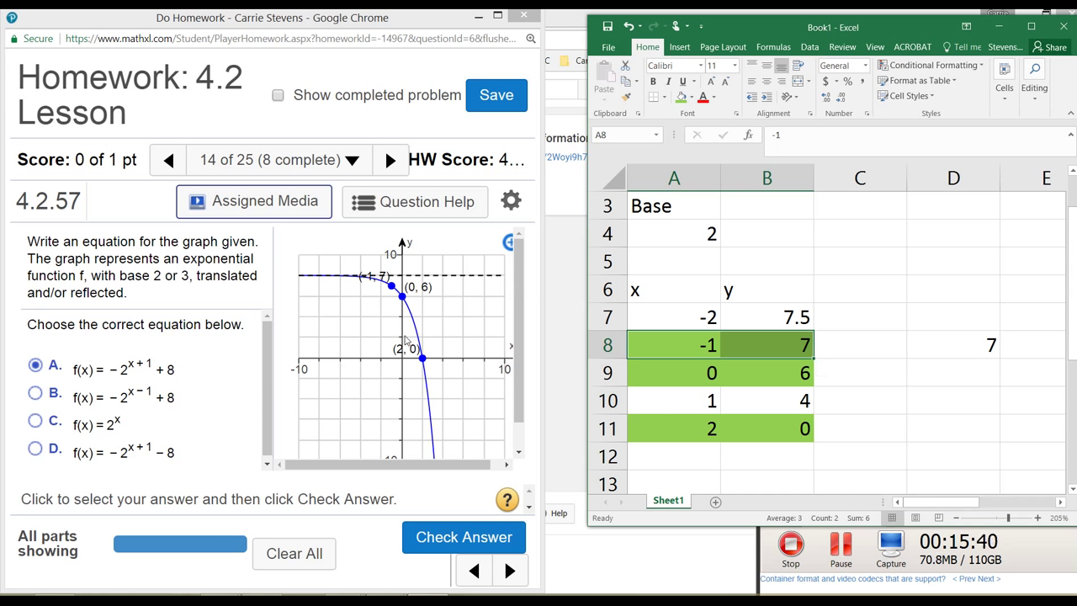
click(413, 318)
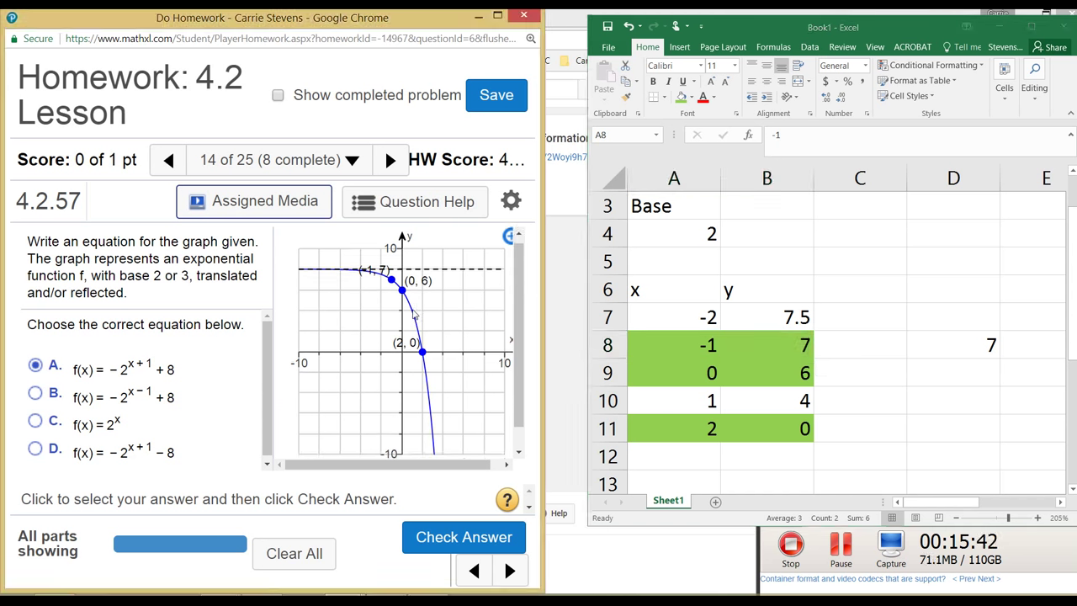
drag(688, 399, 774, 401)
click(682, 98)
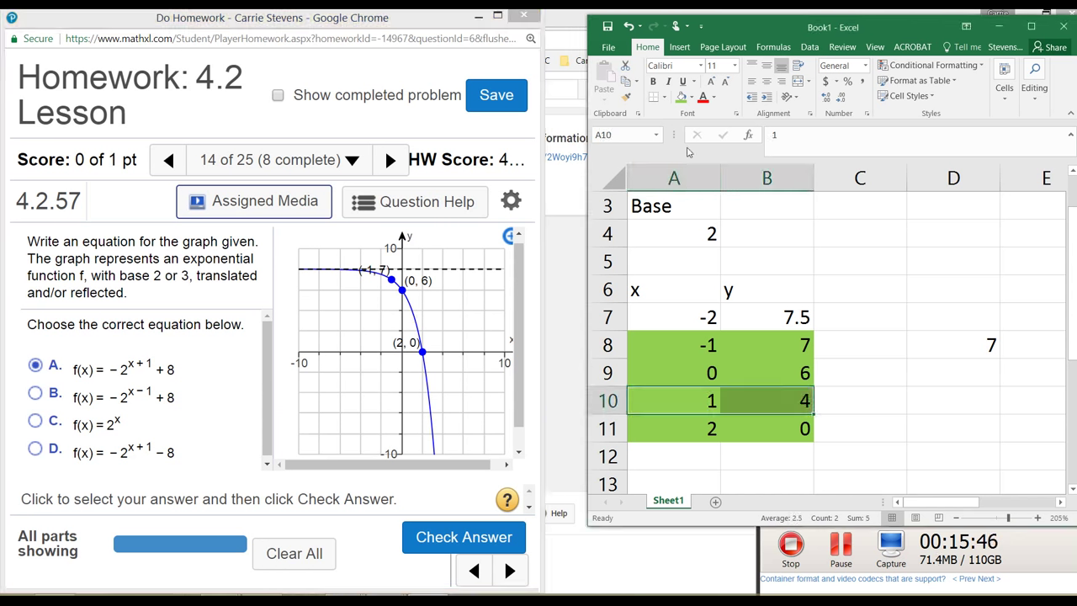
Compare the x = -2 row with the graph, check the chosen answer and go on to question 15.
click(686, 319)
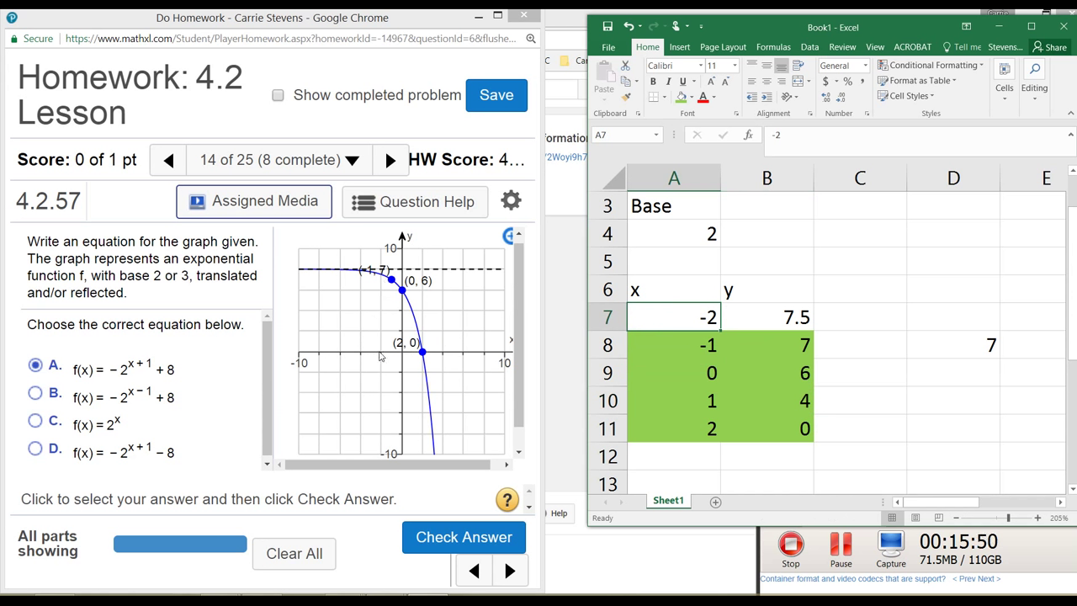
click(382, 285)
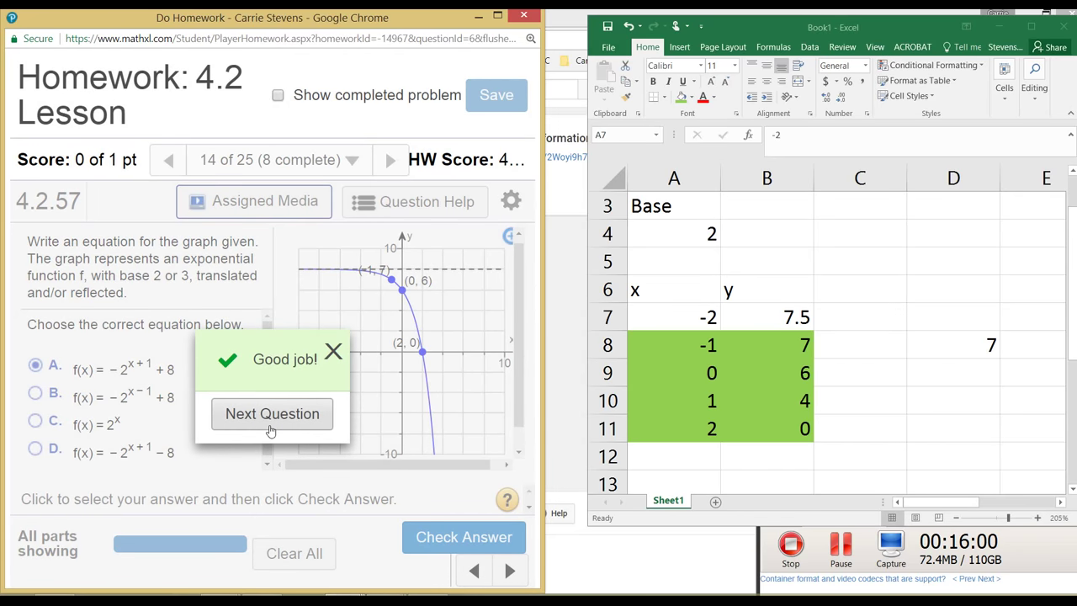
click(258, 414)
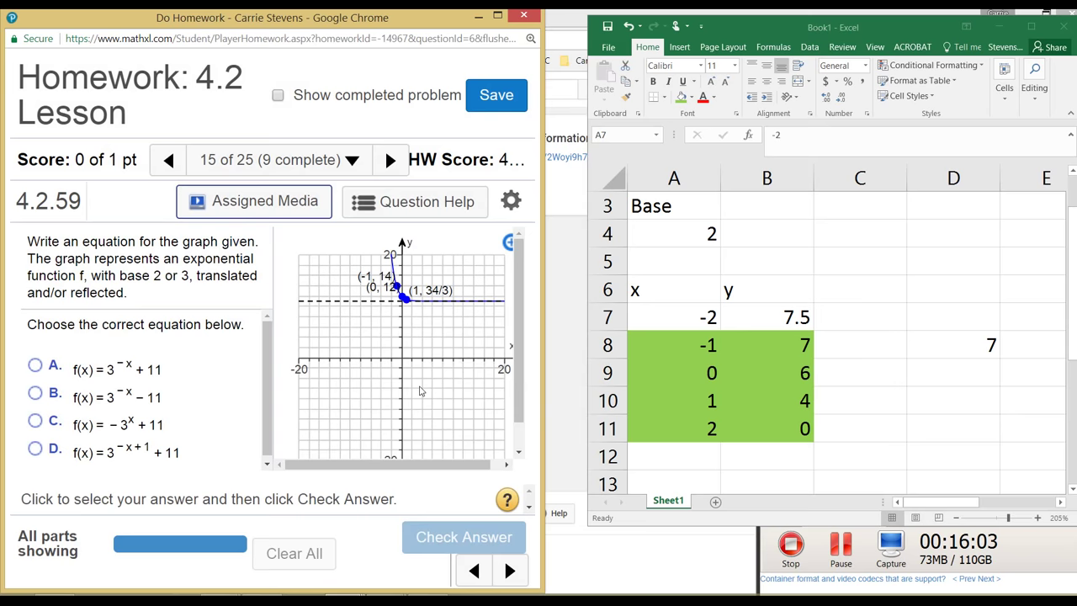
Go back to homework question 13 and select its equation, f(x) = 2^(x+2)-16, in worksheet cell A1.
click(474, 571)
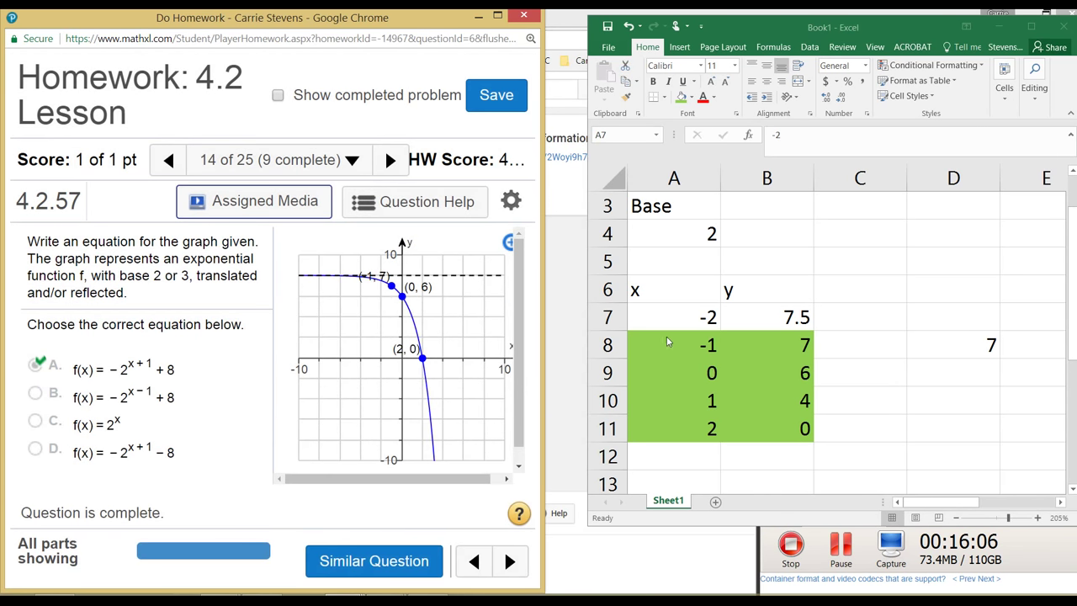
click(474, 562)
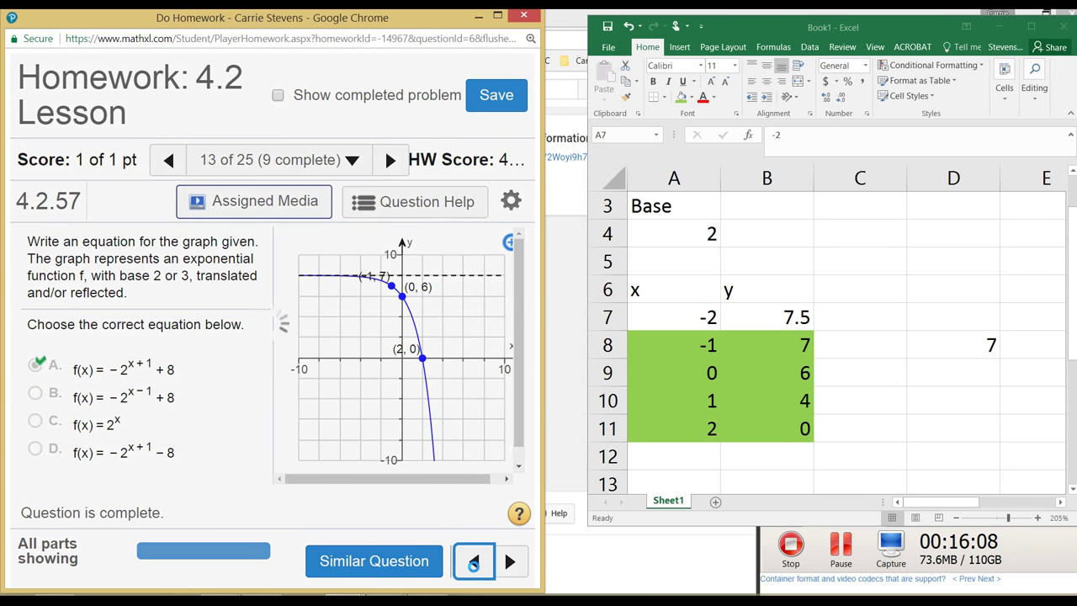
click(703, 312)
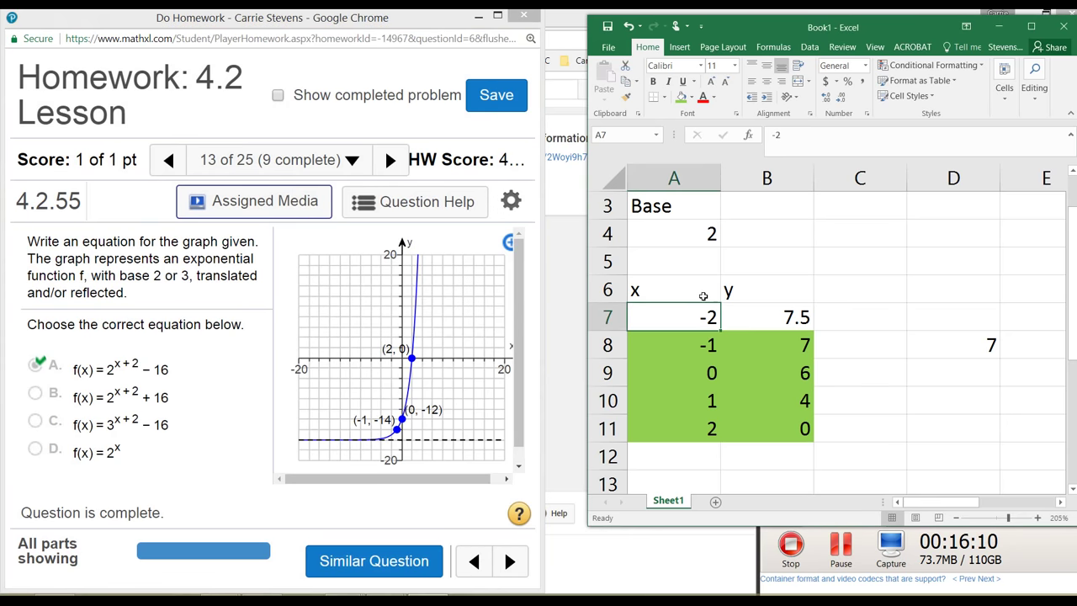
scroll(693, 308, up, 1)
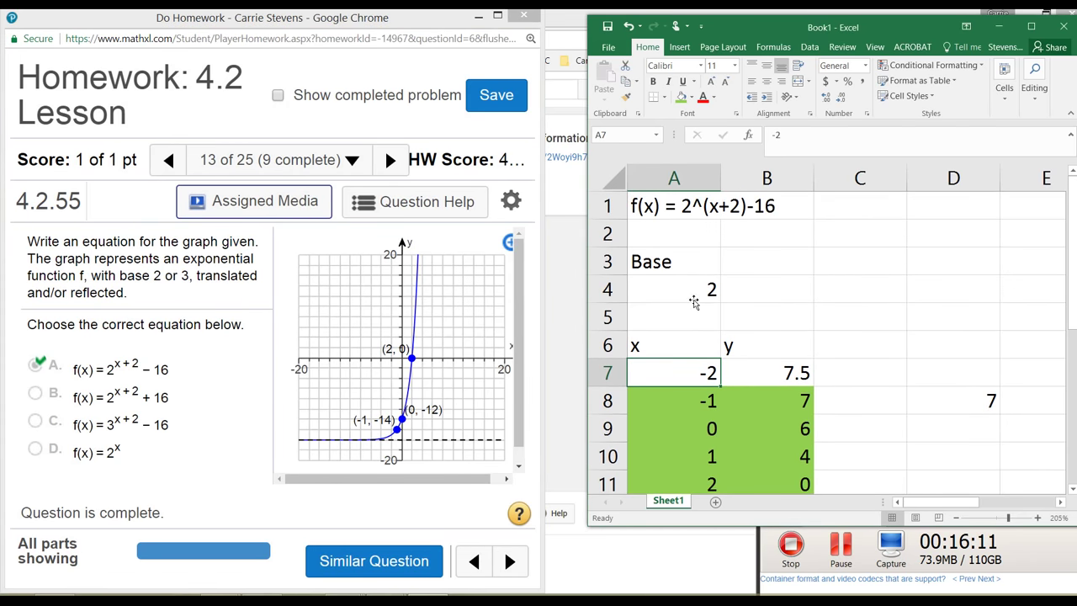
click(635, 217)
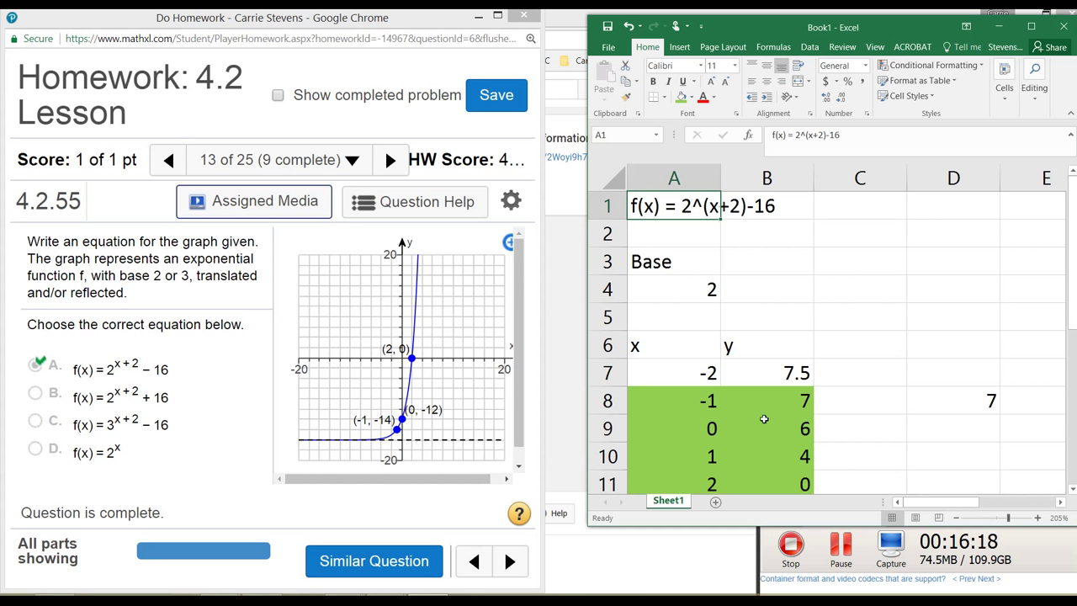
Remove the green fill from the x and y table in A7:B11.
click(660, 380)
drag(666, 397, 757, 430)
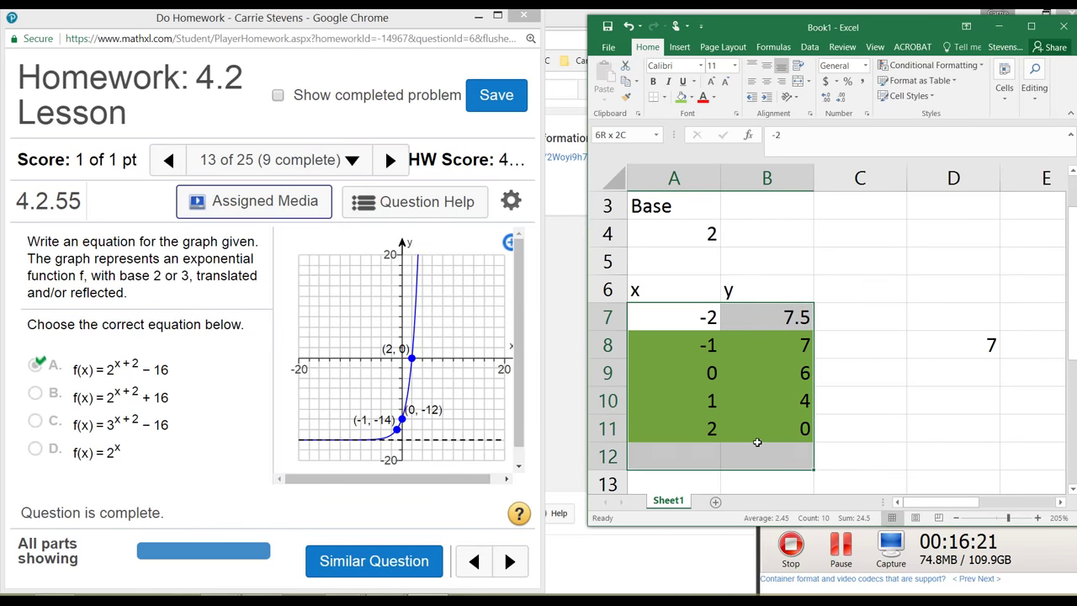
click(690, 98)
click(689, 218)
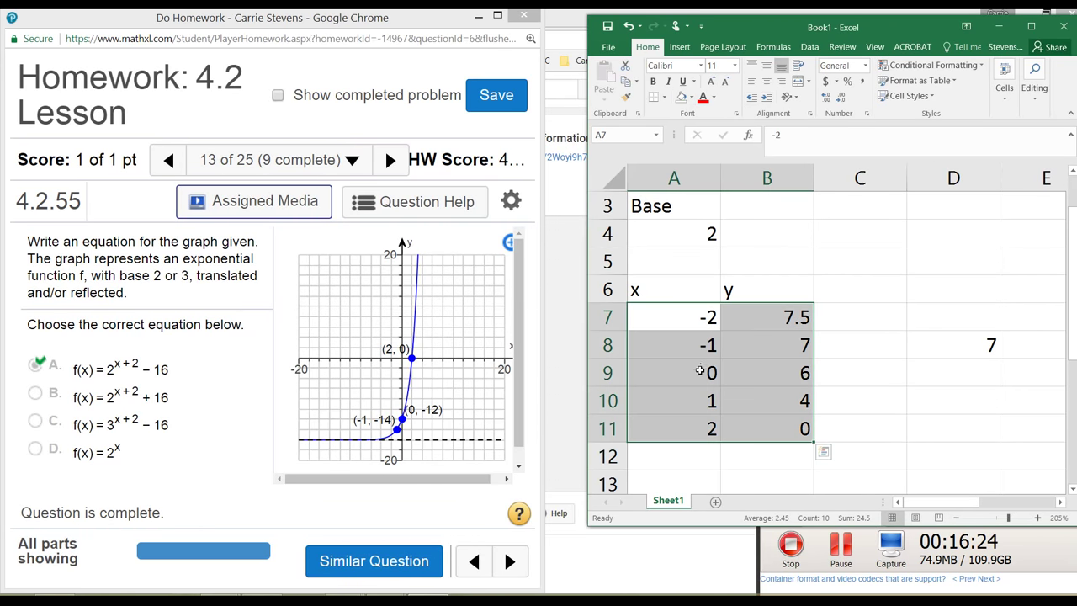
click(700, 373)
Set the base in A4 to 3.
scroll(700, 373, up, 2)
click(660, 293)
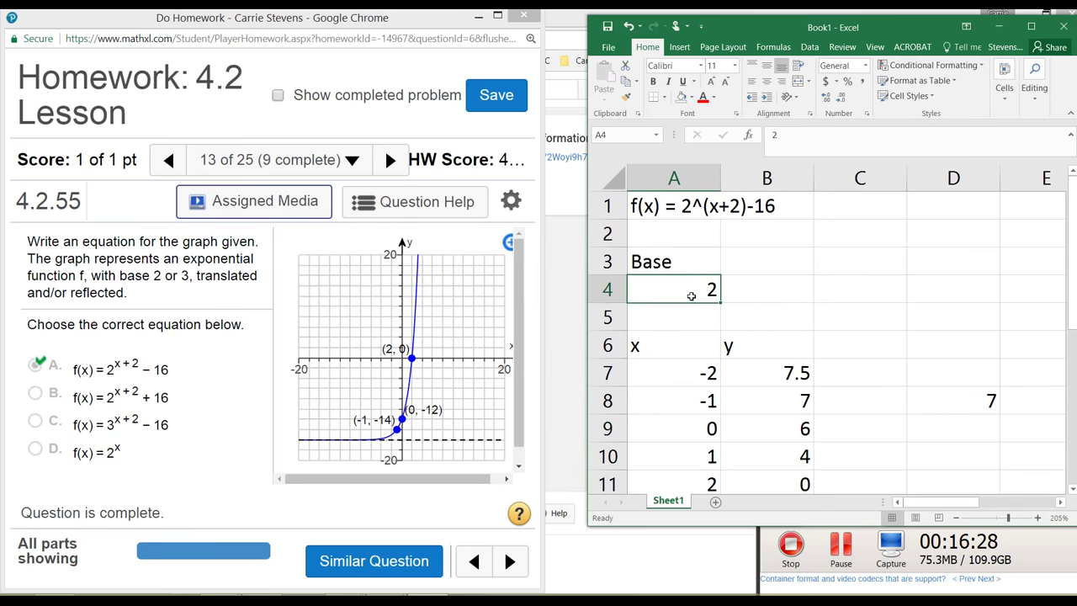
text(3)
key(Return)
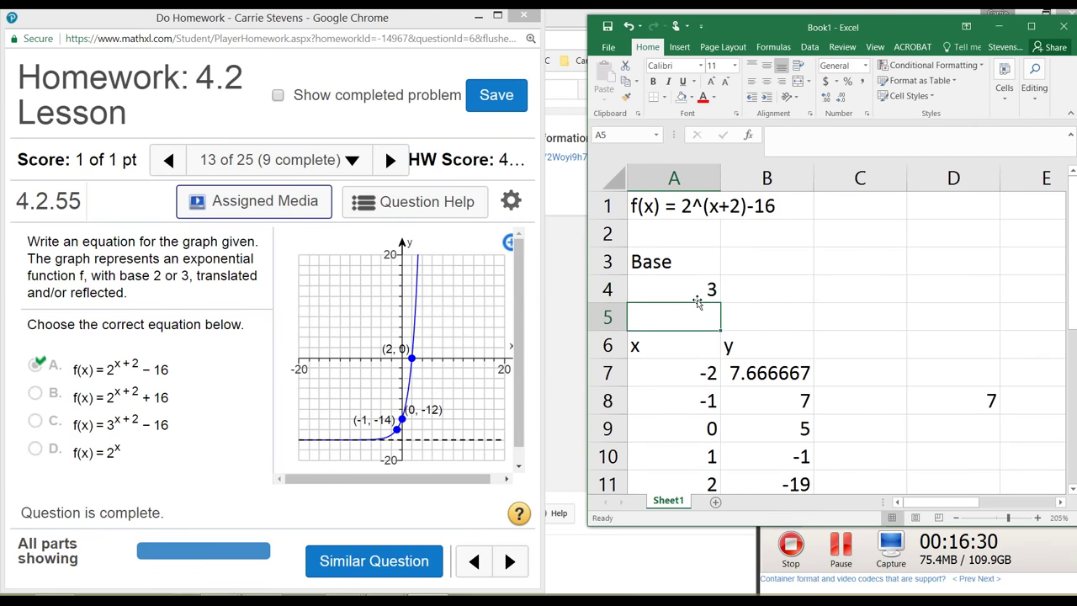
Set the base value in A4 to 2 and move the Base label with its value to B3:B4.
click(726, 290)
click(711, 290)
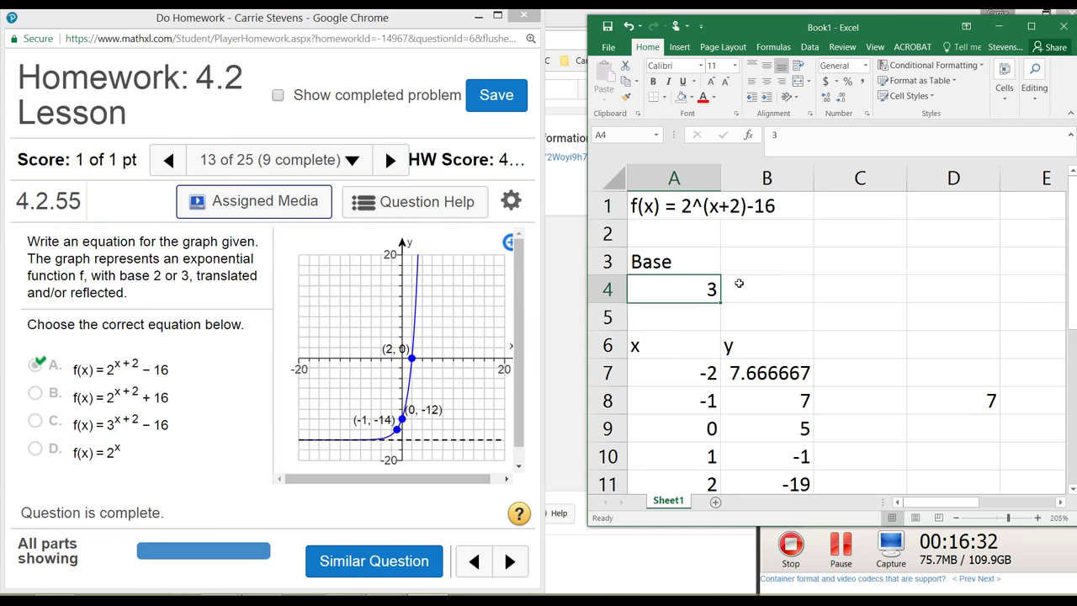
text(2)
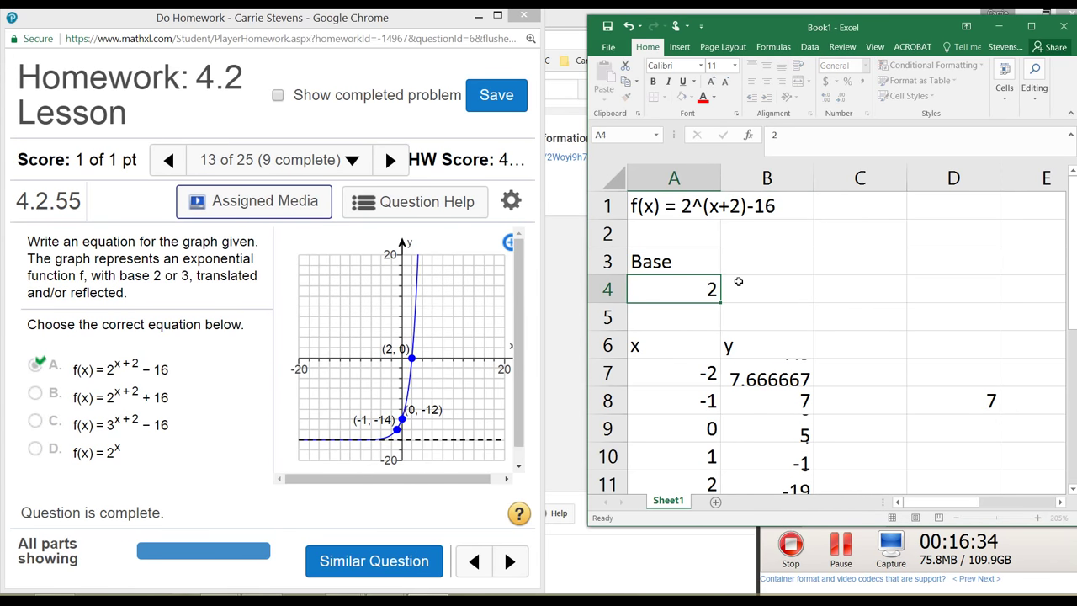
key(Return)
click(737, 271)
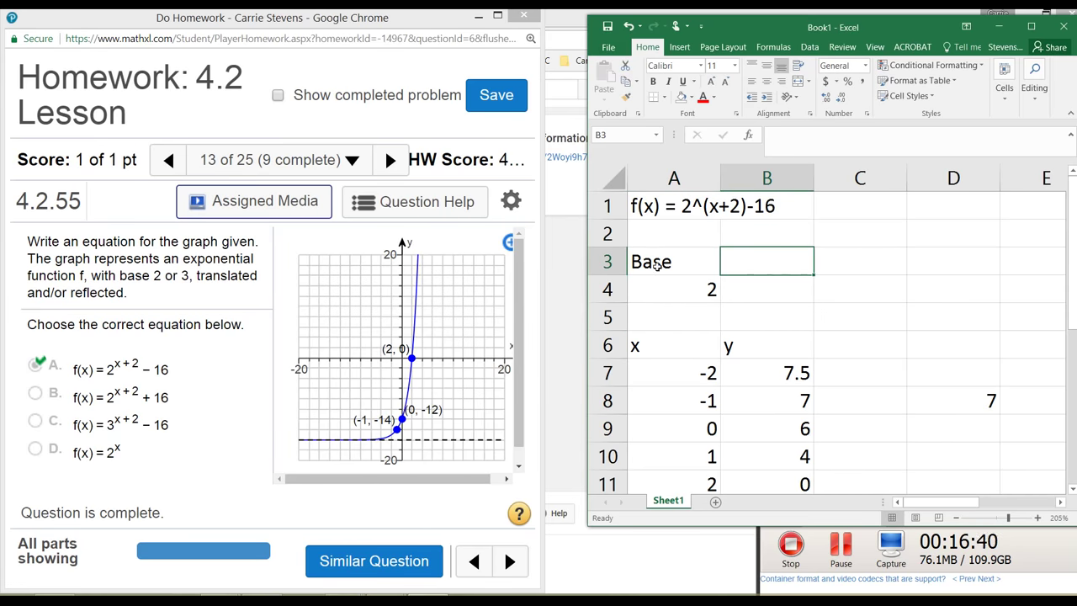
drag(658, 268, 736, 288)
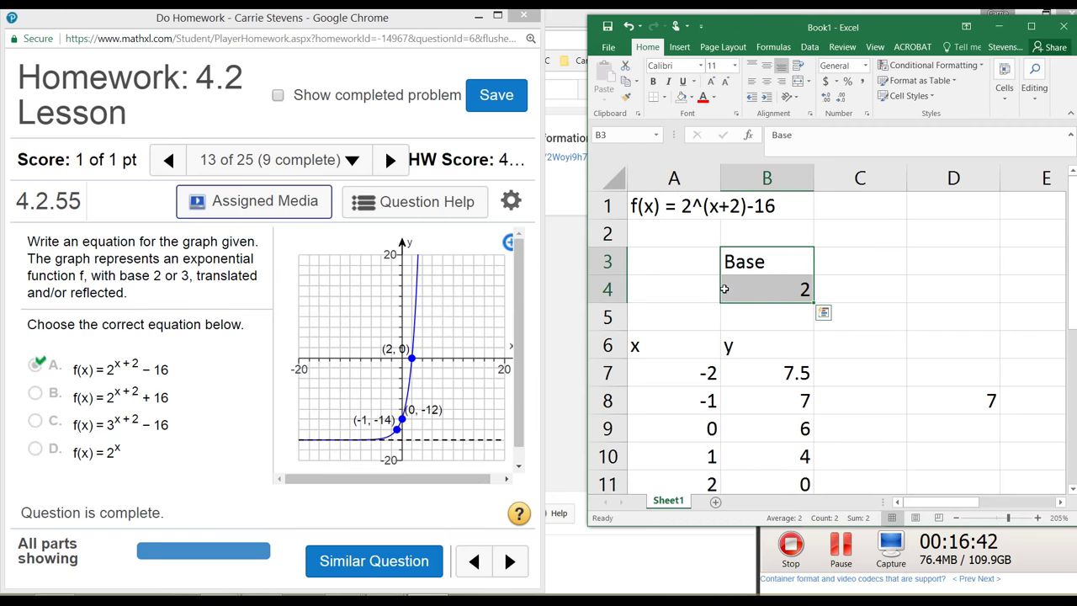
Add the heading V.Reflect in A3 and enter -1 beneath it in A4.
click(685, 263)
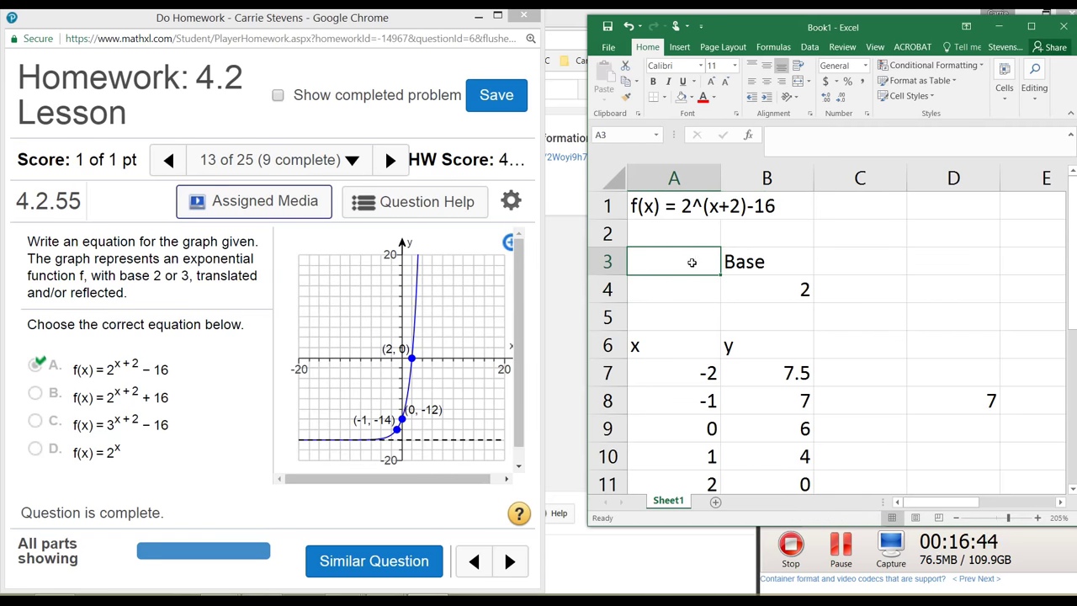
text(V.)
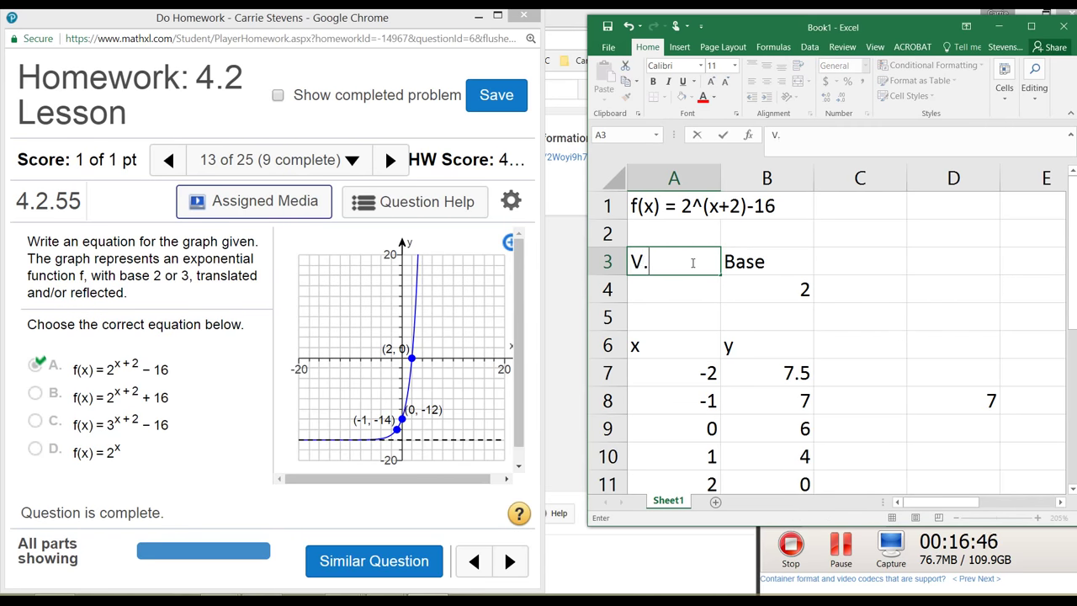
text(Reflect)
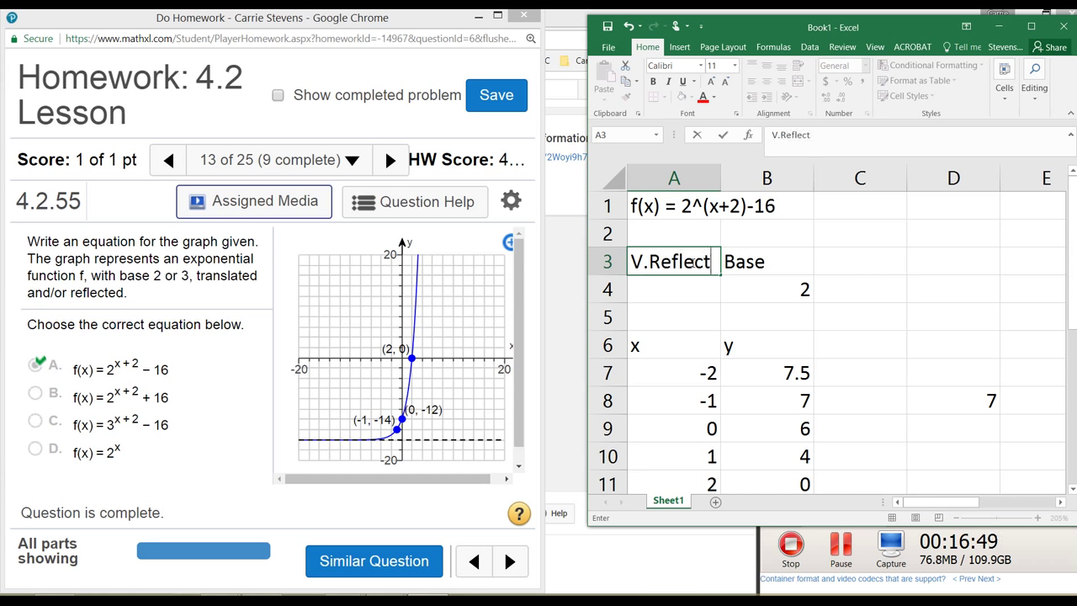
key(ctrl+Return)
key(Return)
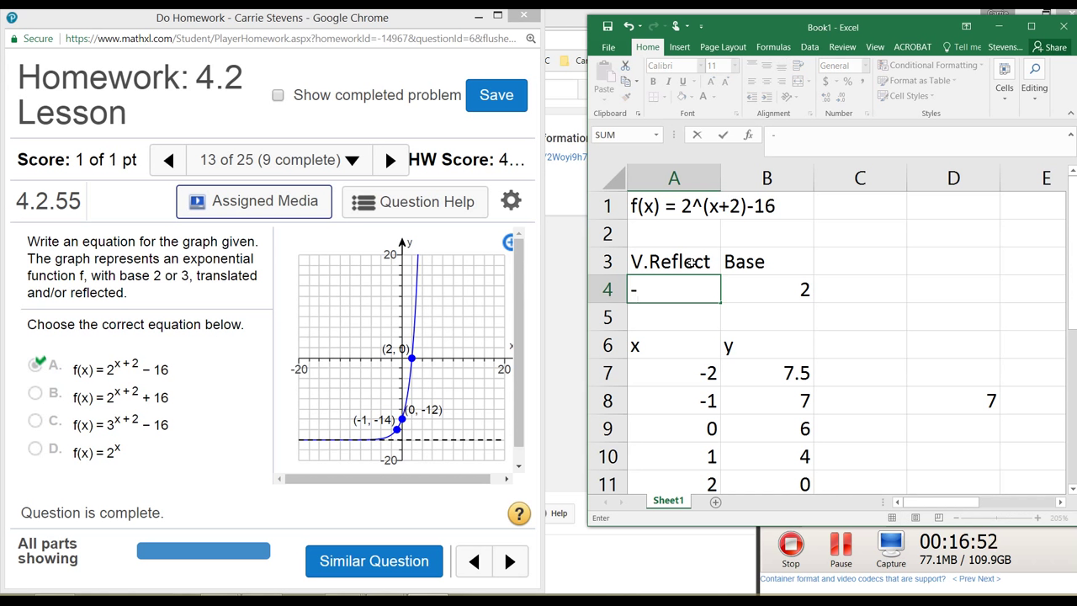
text(1)
key(Return)
Try the V.Reflect value in A4 as 1, and set it back to -1.
click(684, 288)
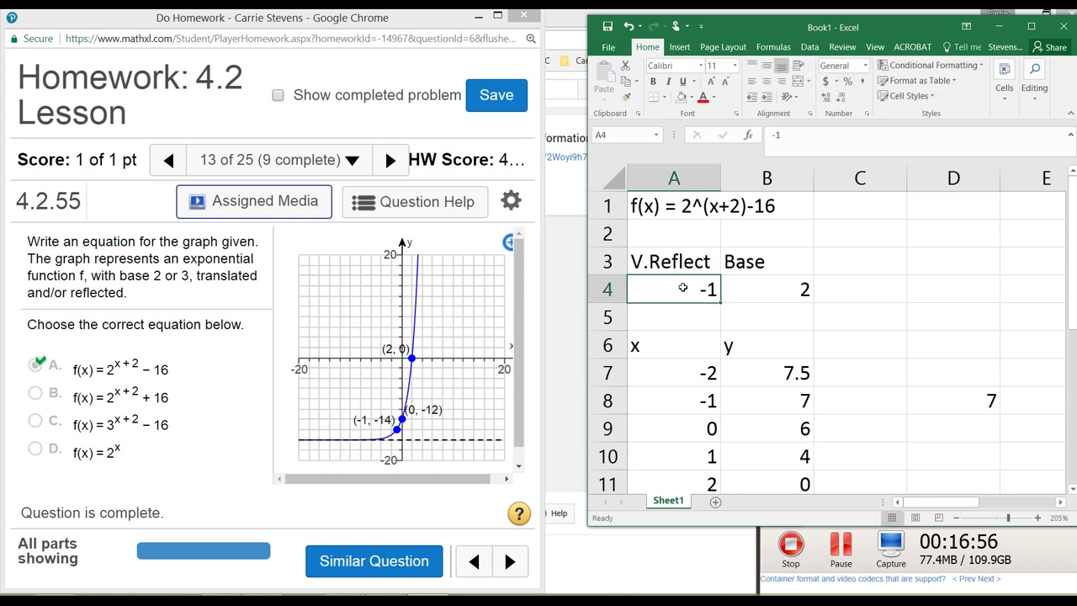
text(1)
key(Return)
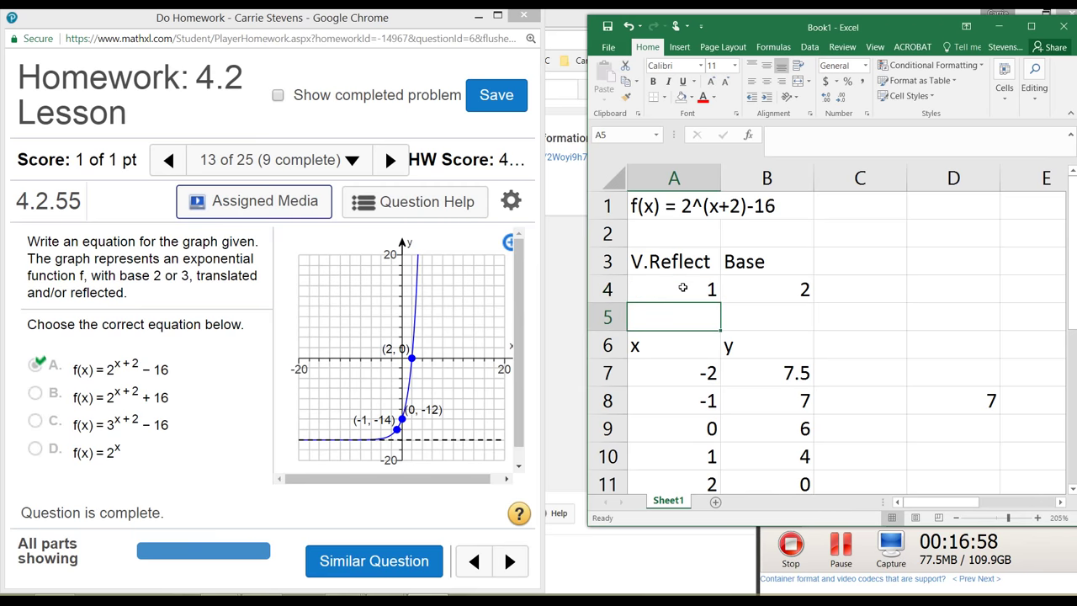
click(683, 287)
text(-1)
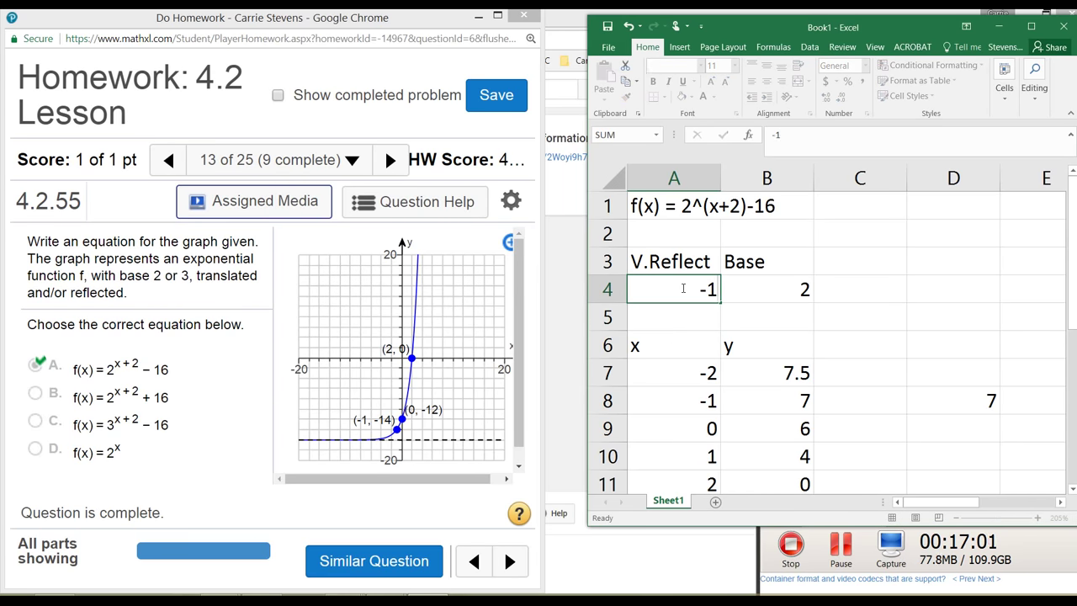
key(Return)
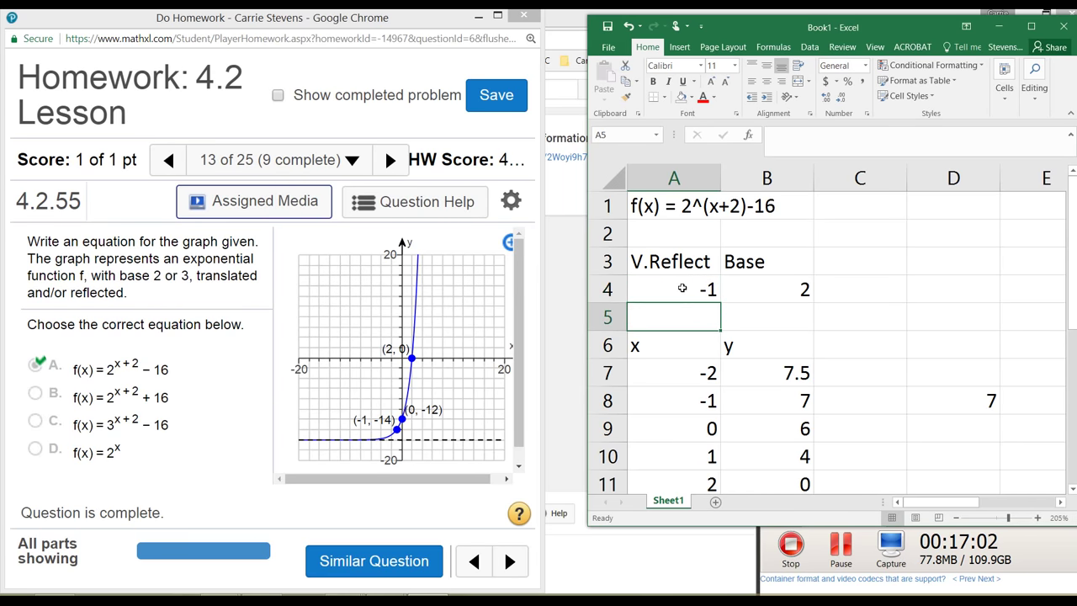
drag(776, 266, 829, 306)
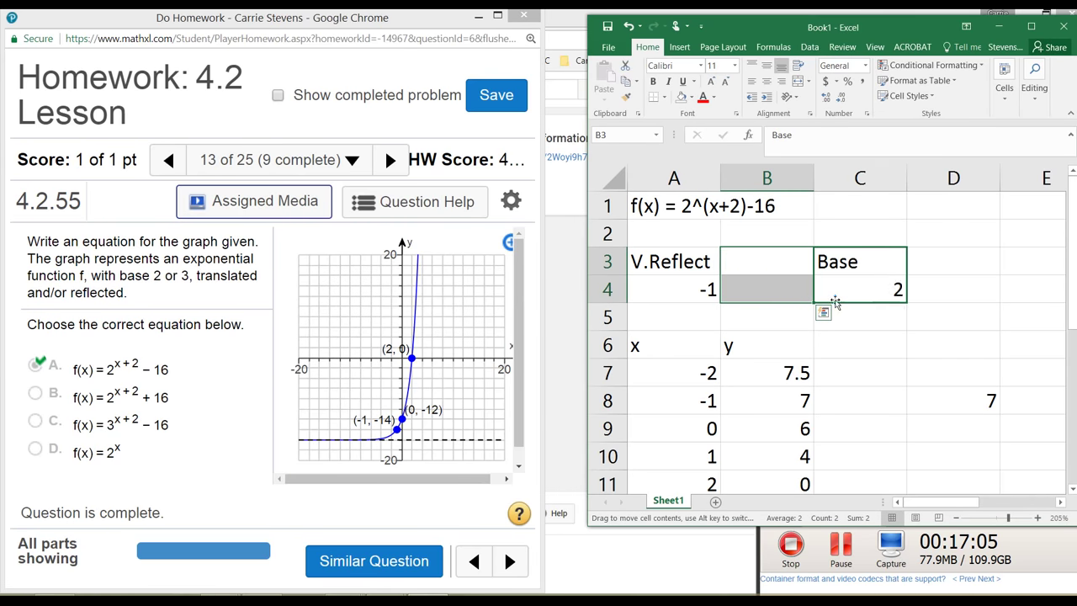
click(778, 266)
text(v.St)
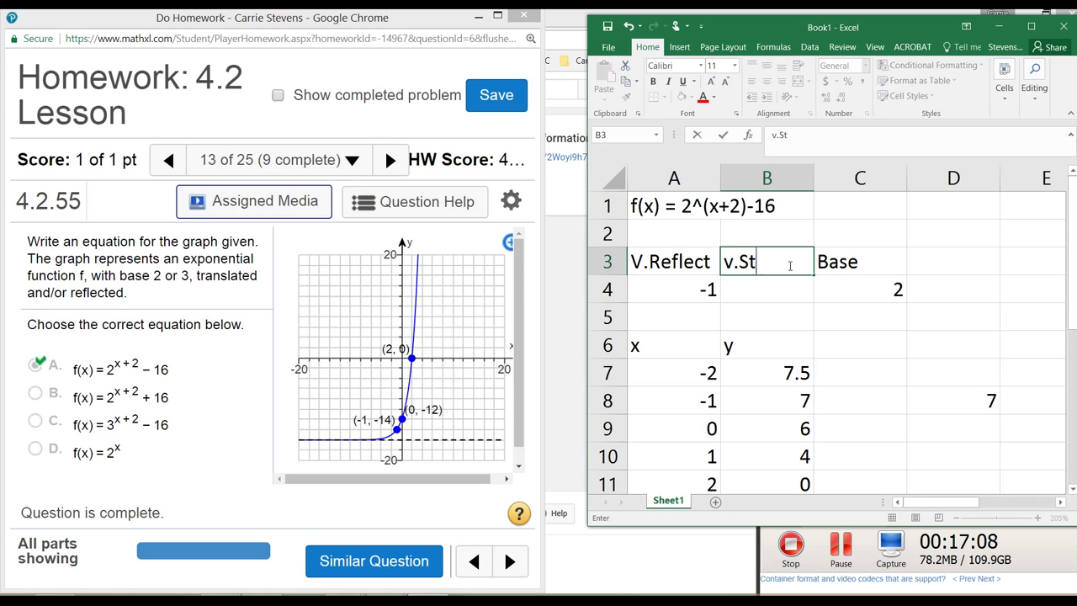
text(retch)
key(Return)
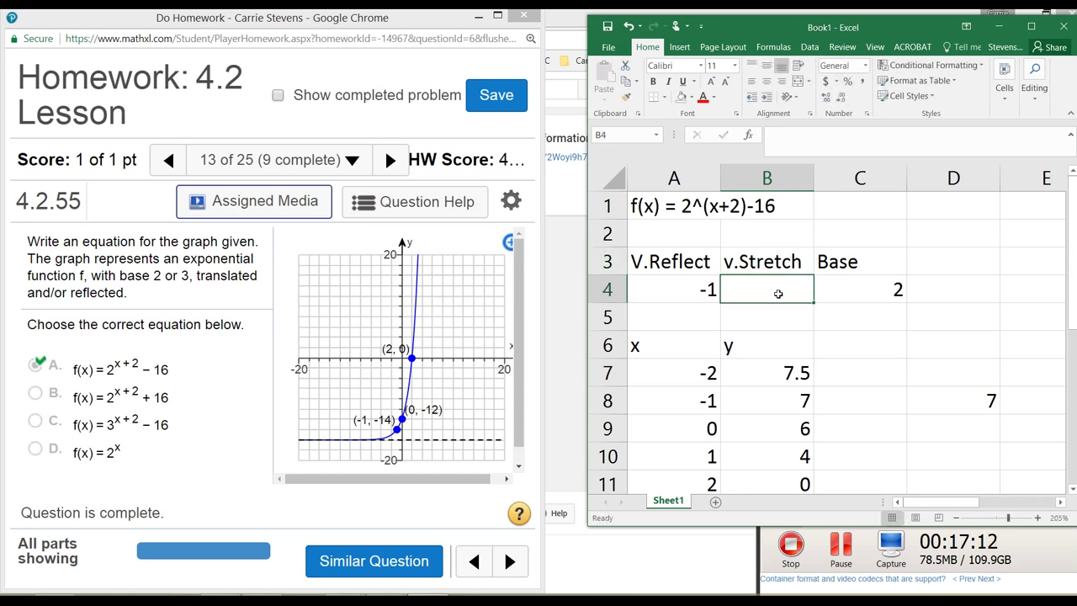
click(767, 263)
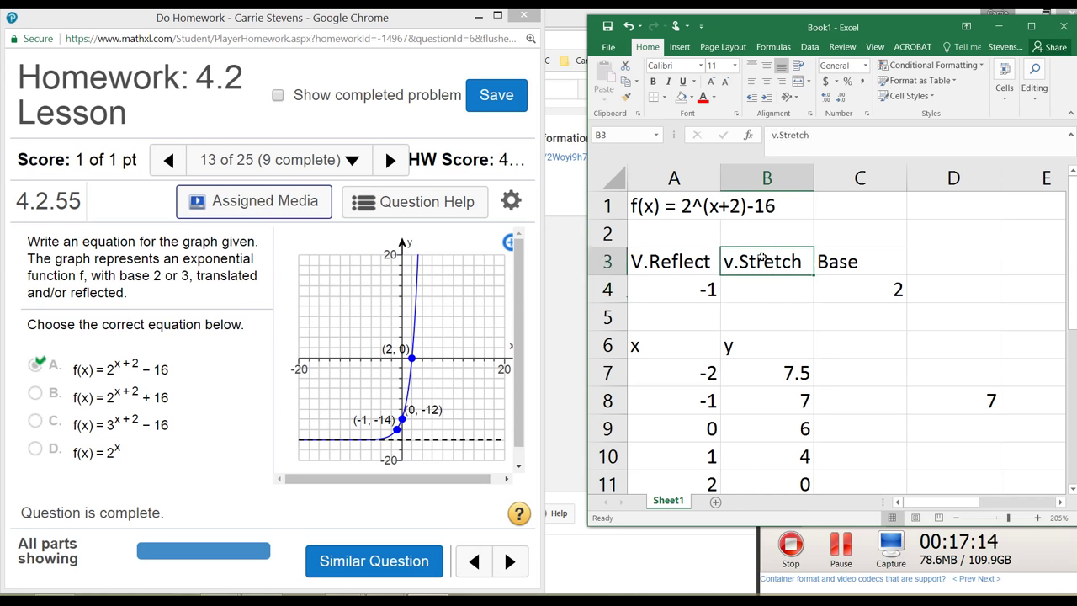
key(BackSpace)
drag(820, 263, 779, 290)
Add the heading H.Shift in C3, beside the Base heading.
click(857, 263)
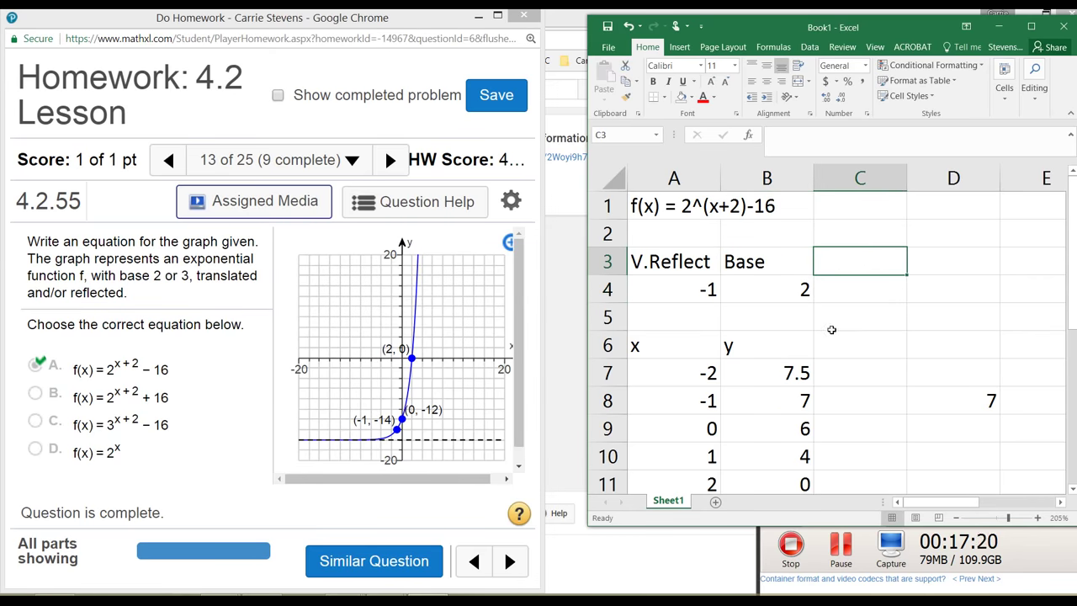
text(v)
key(BackSpace)
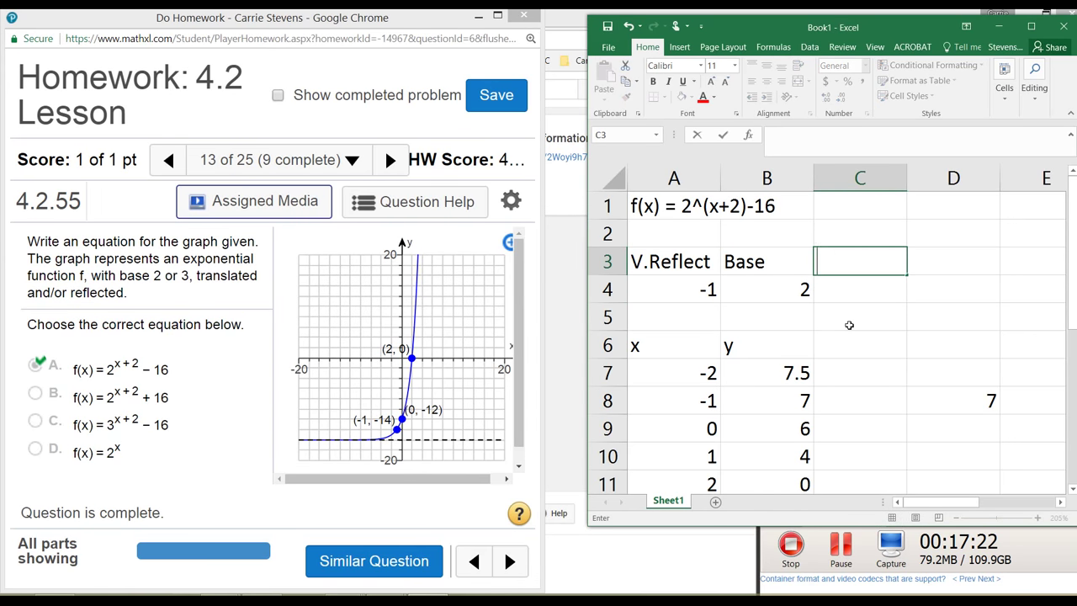
text(H.Shift)
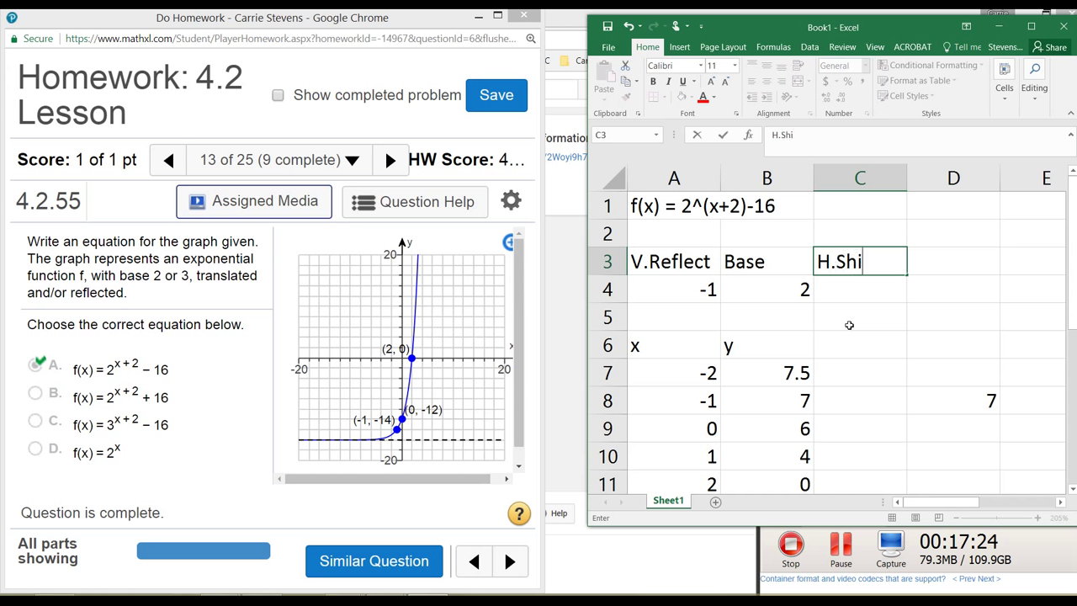
click(839, 289)
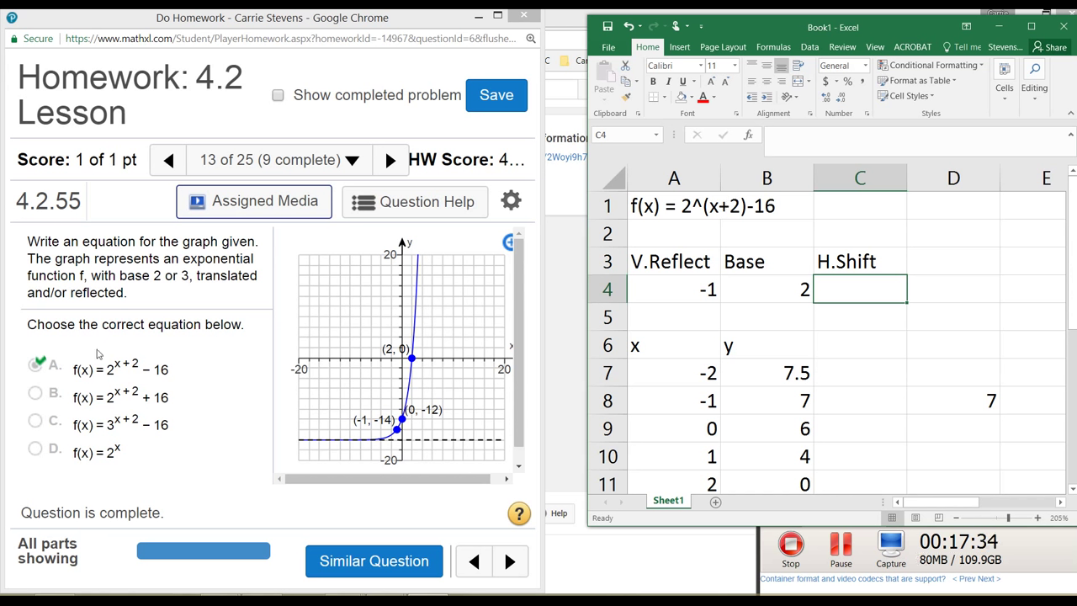
Advance the homework to question 14 and rewrite the equation in A1 as f(x) = -2^(x+1)+18.
click(509, 561)
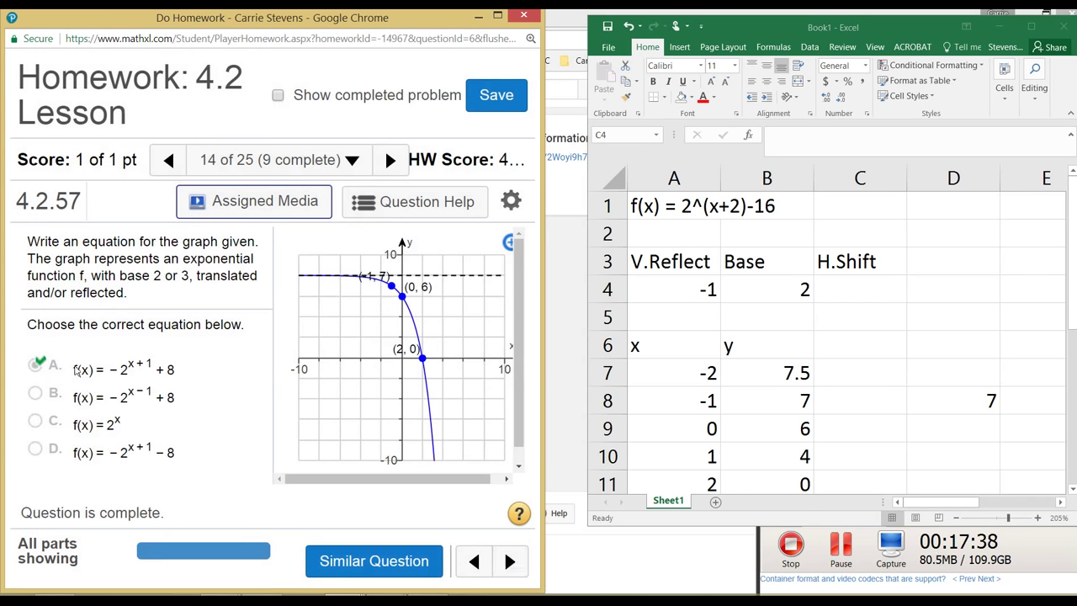
click(665, 209)
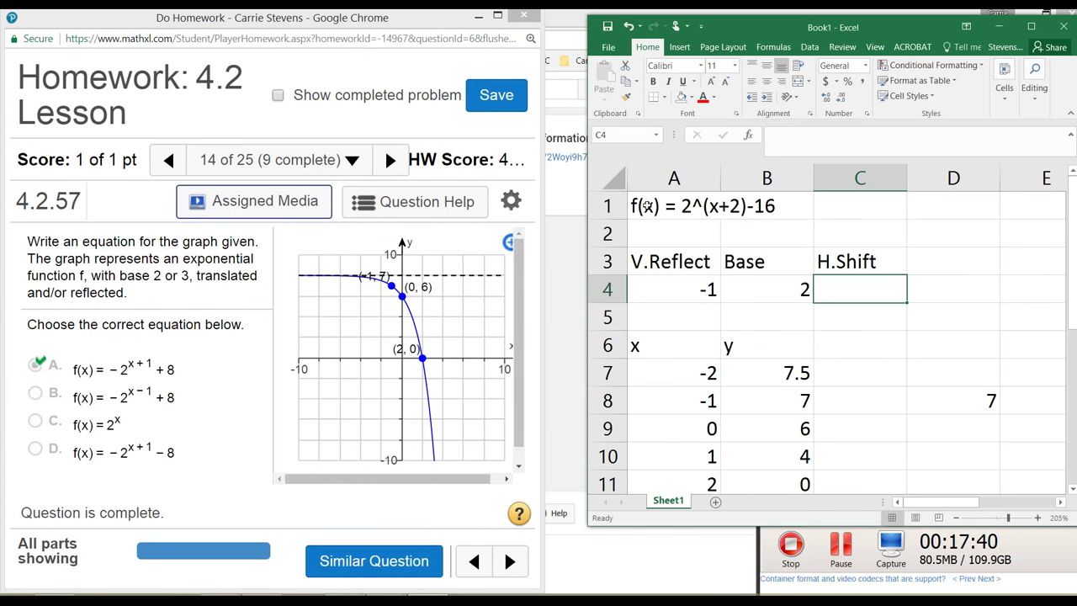
click(632, 205)
click(796, 137)
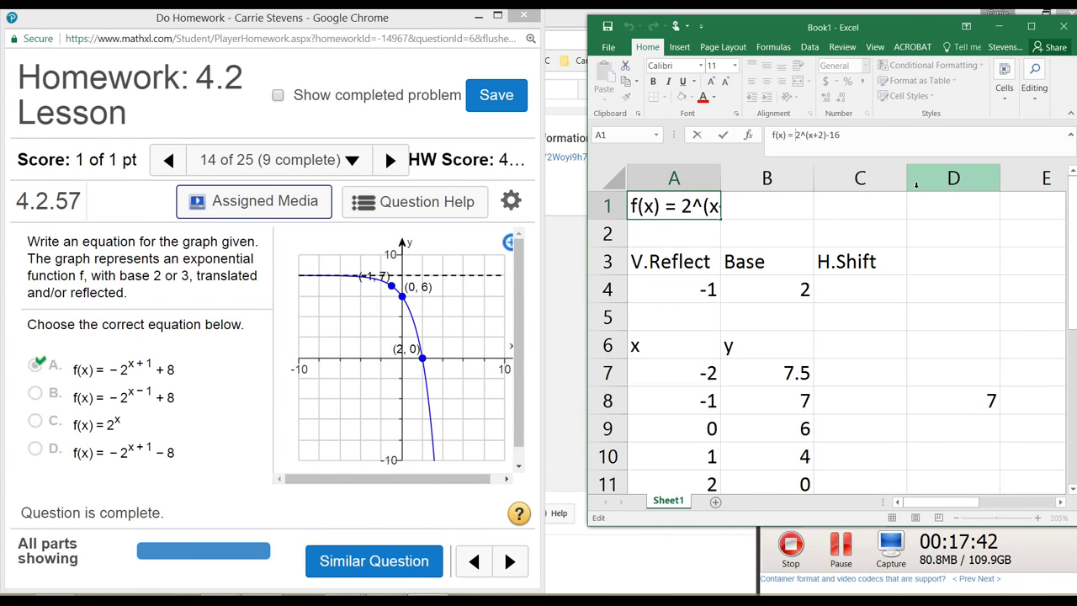
text(-)
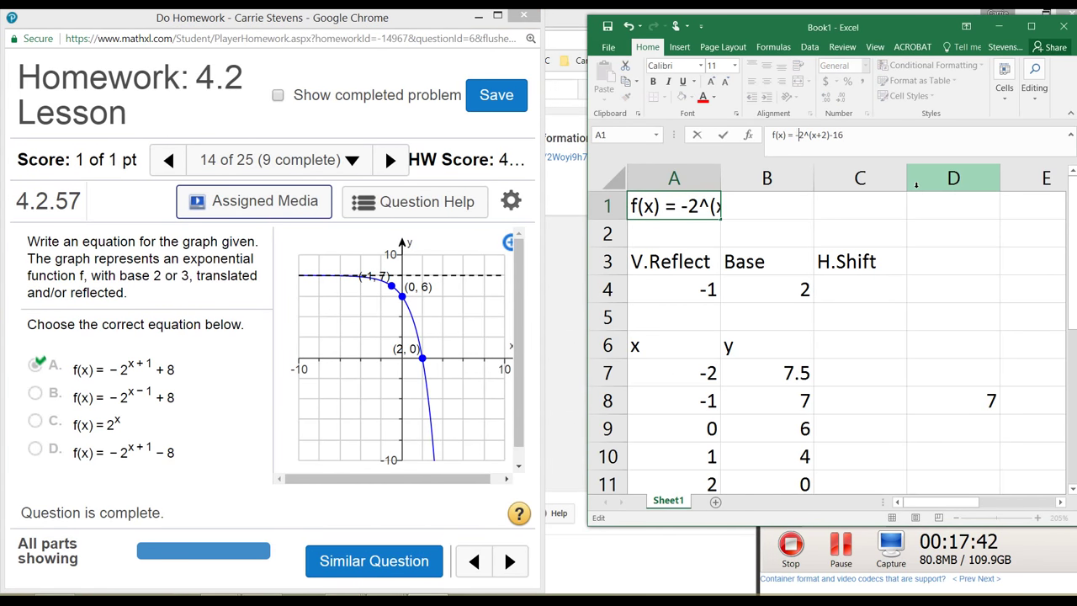
key(Delete)
text(1)
click(887, 140)
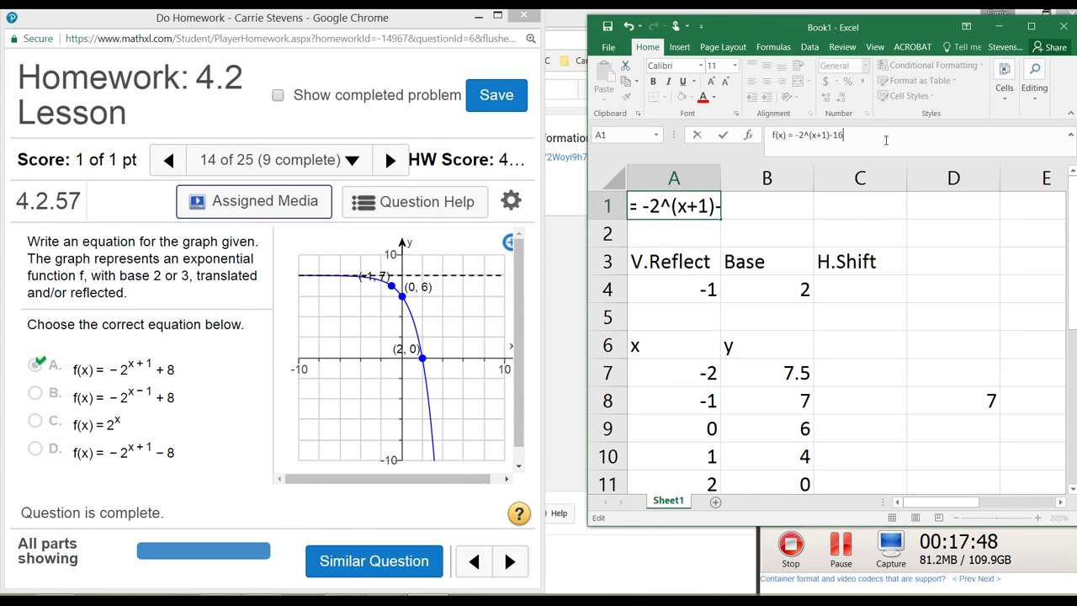
key(BackSpace)
key(BackSpace)
key(BackSpace)
text(+18)
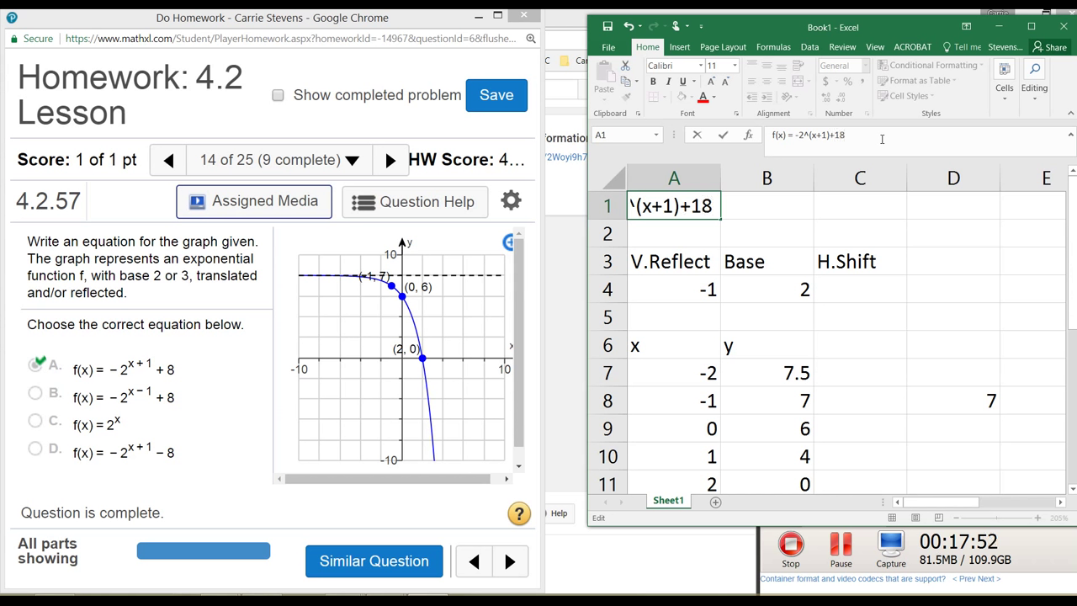
key(Return)
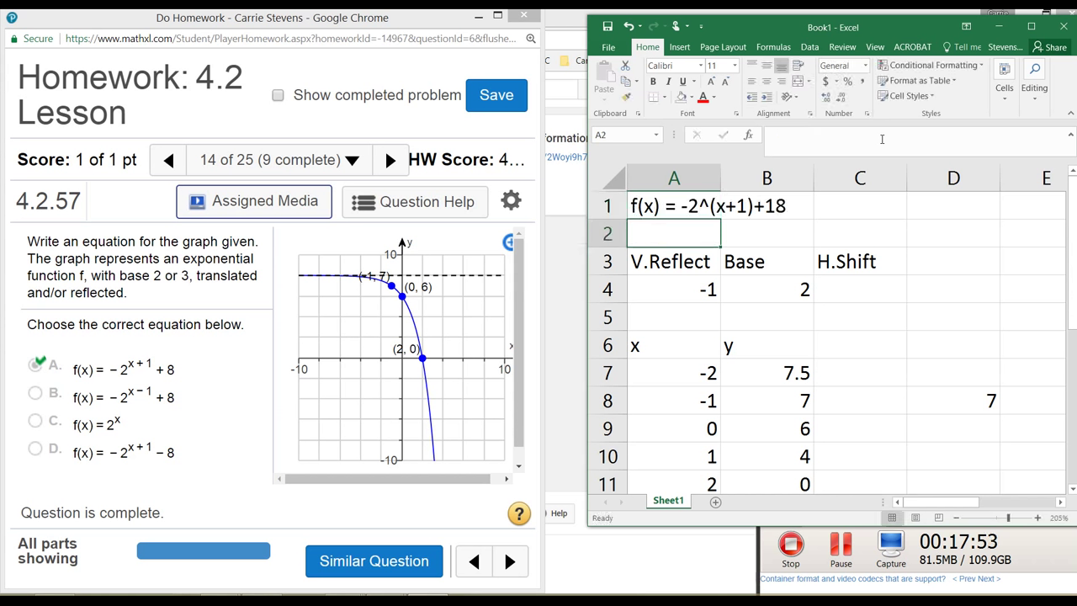
Match the minus sign, base and horizontal shift term of the equation in A1 to the V.Reflect, Base and H.Shift cells.
click(713, 289)
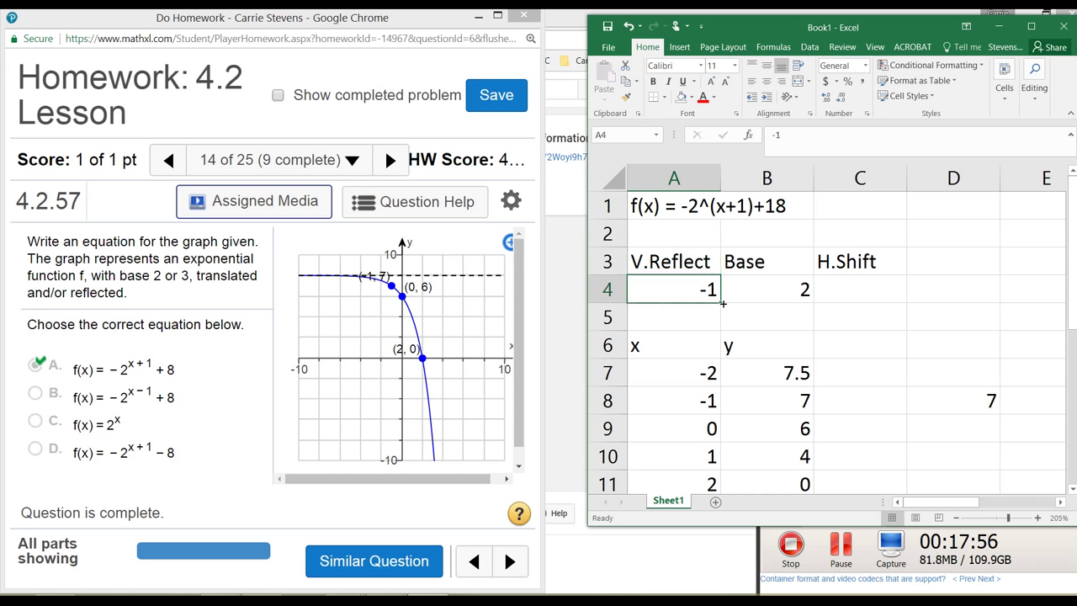
double_click(689, 208)
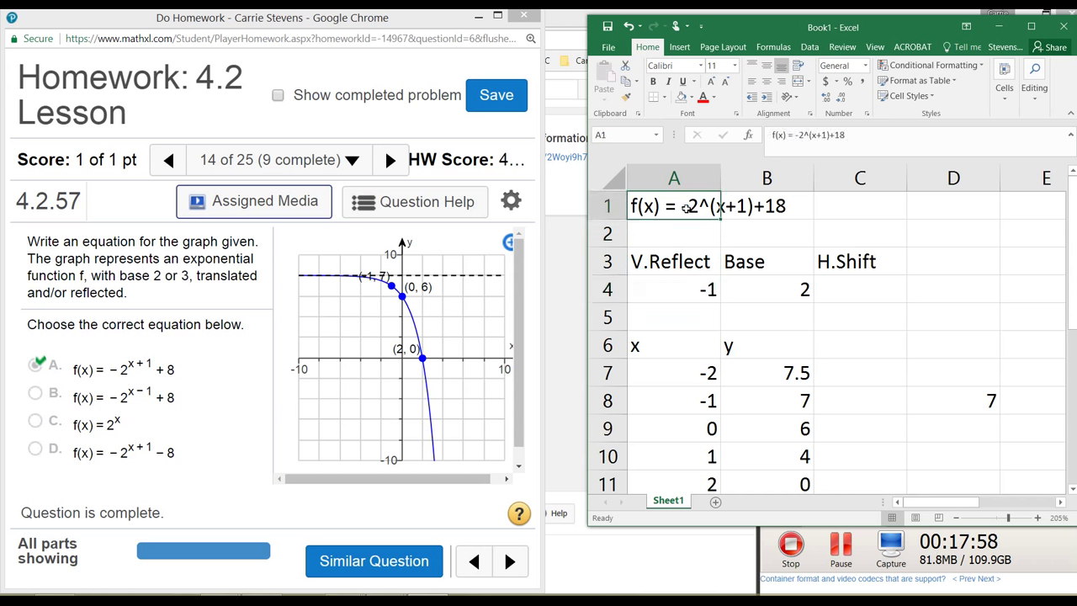
drag(688, 208, 683, 207)
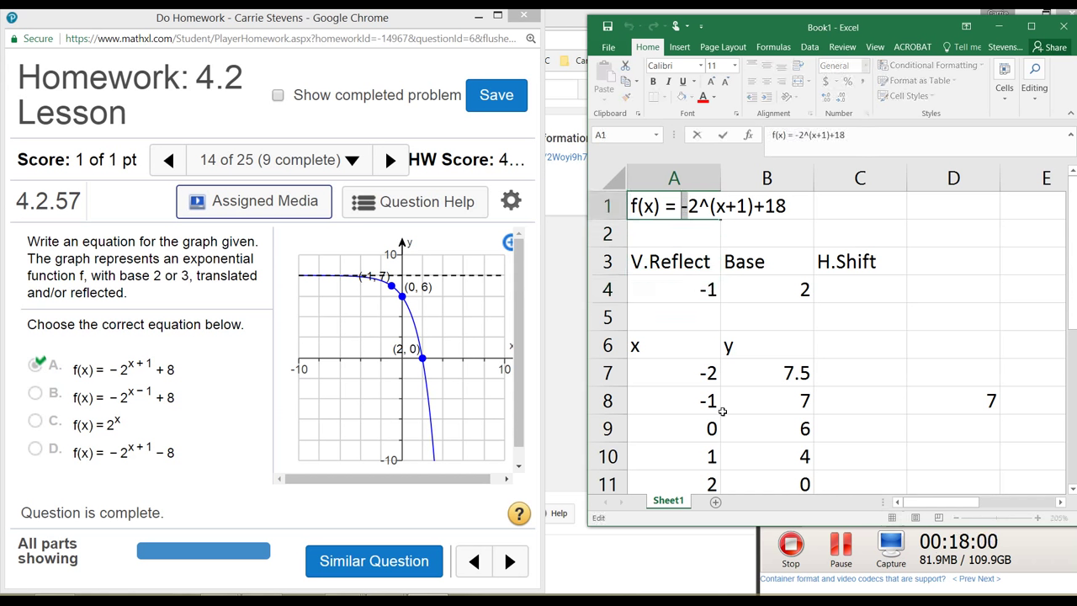
click(752, 266)
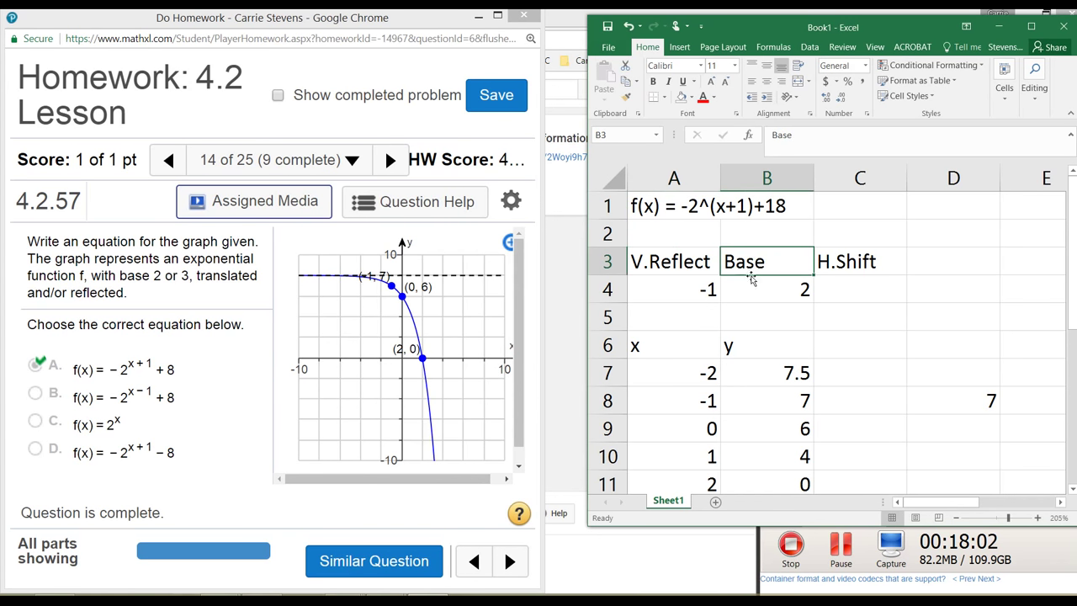
click(748, 288)
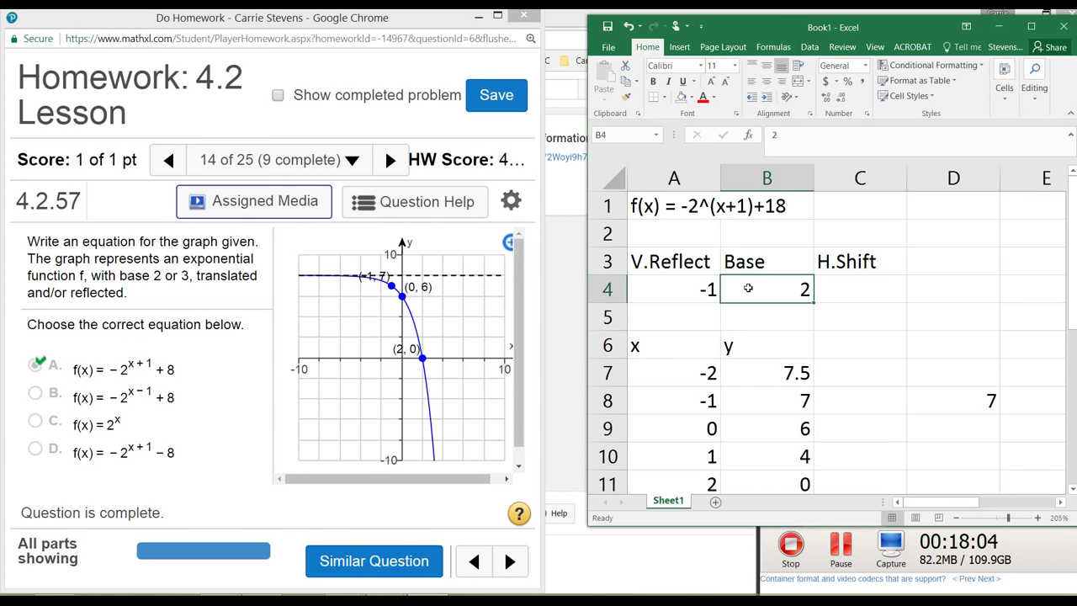
double_click(687, 206)
drag(689, 208, 699, 208)
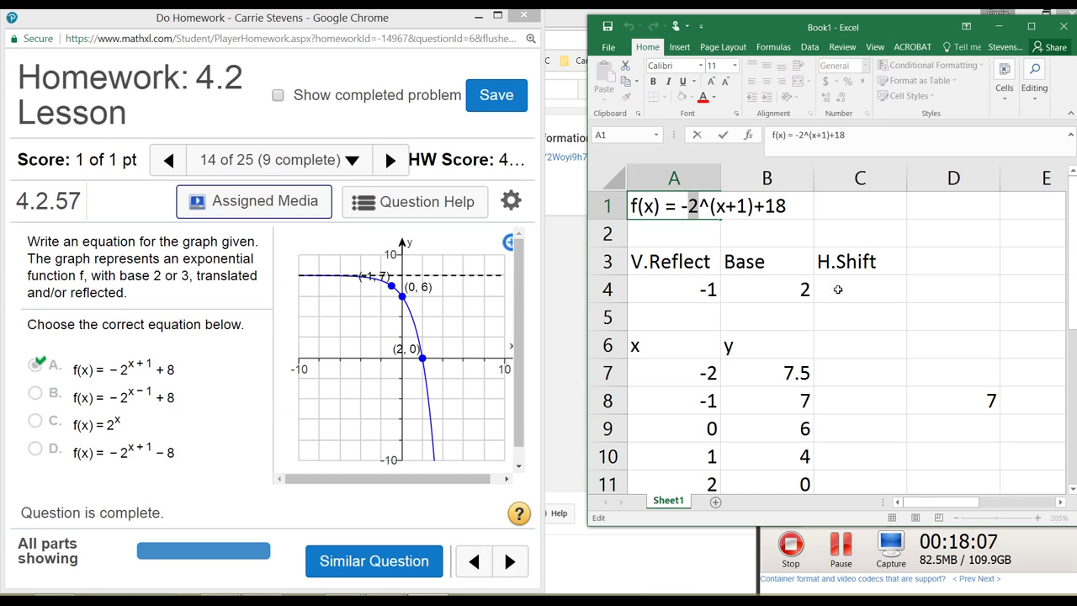
click(727, 207)
drag(726, 207, 747, 207)
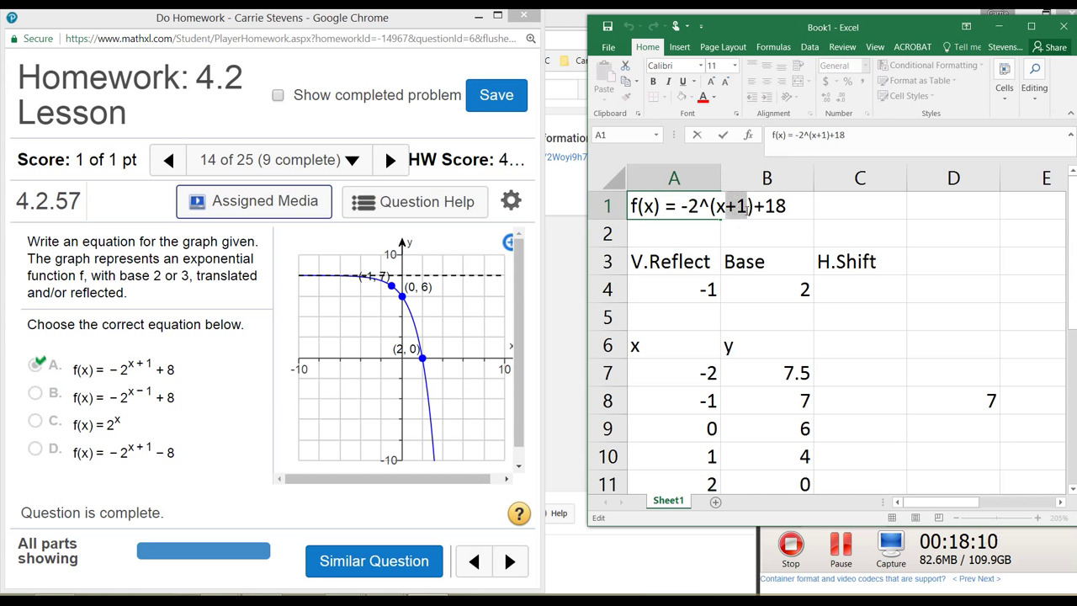
click(859, 291)
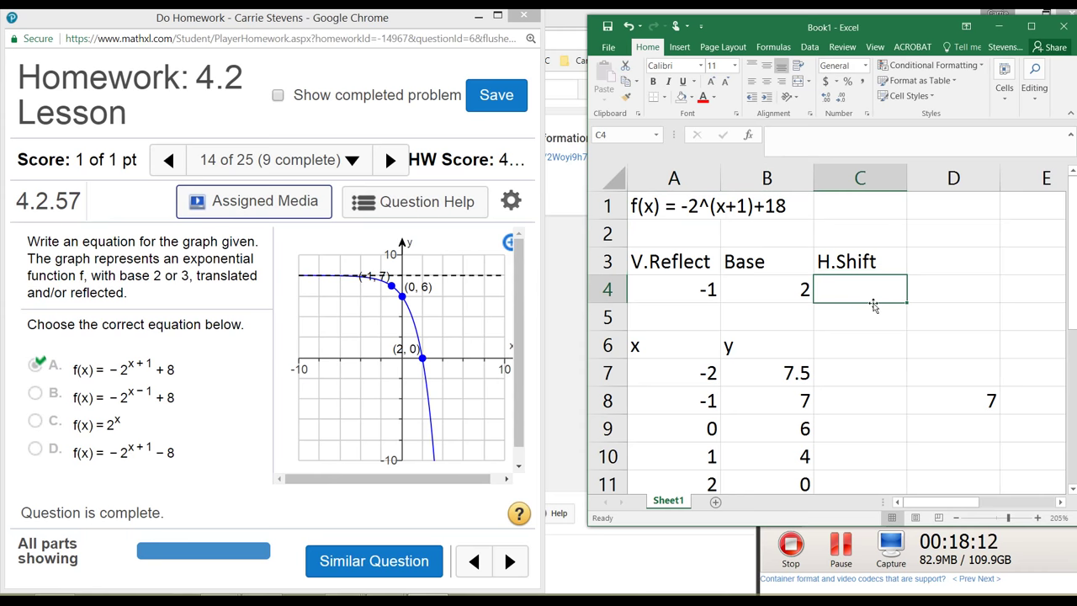
Set the H.Shift value in C4 to -1 and add the heading v.Shift in D3.
text(-1)
key(Return)
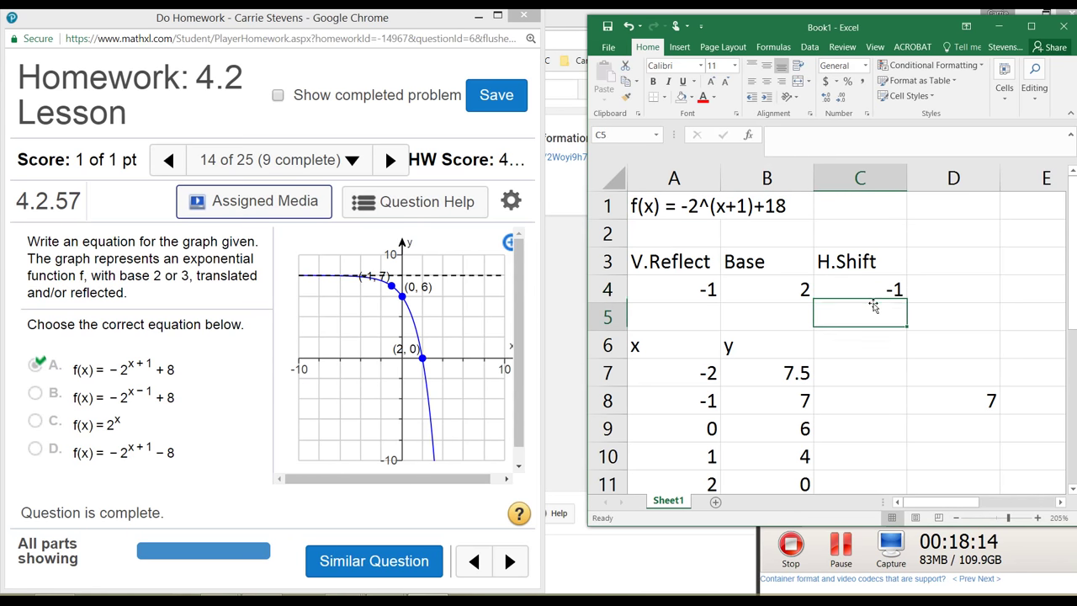
click(923, 260)
text(v)
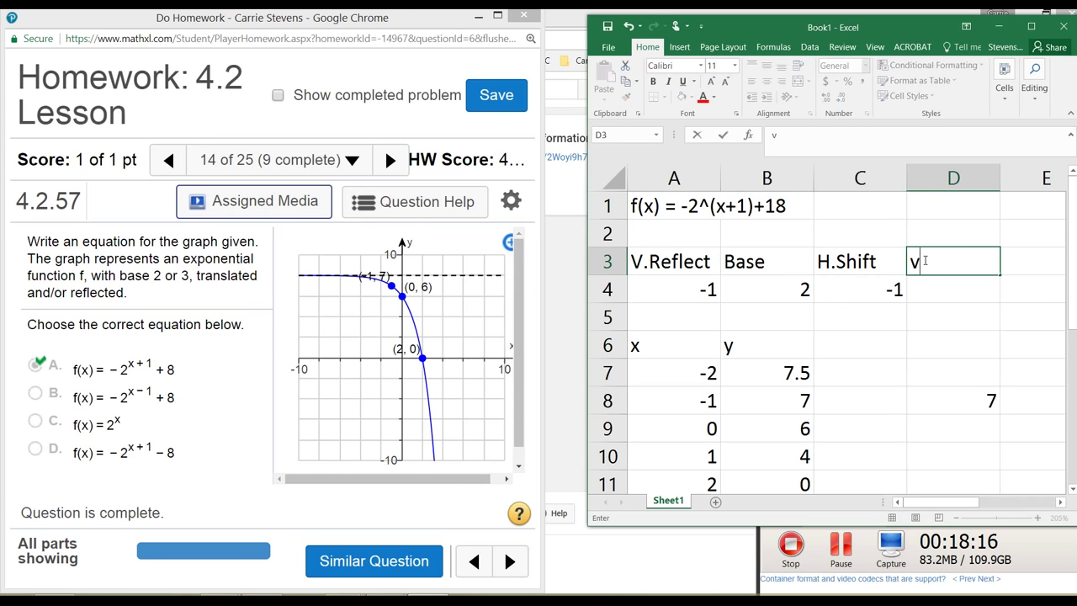
text(.Shift)
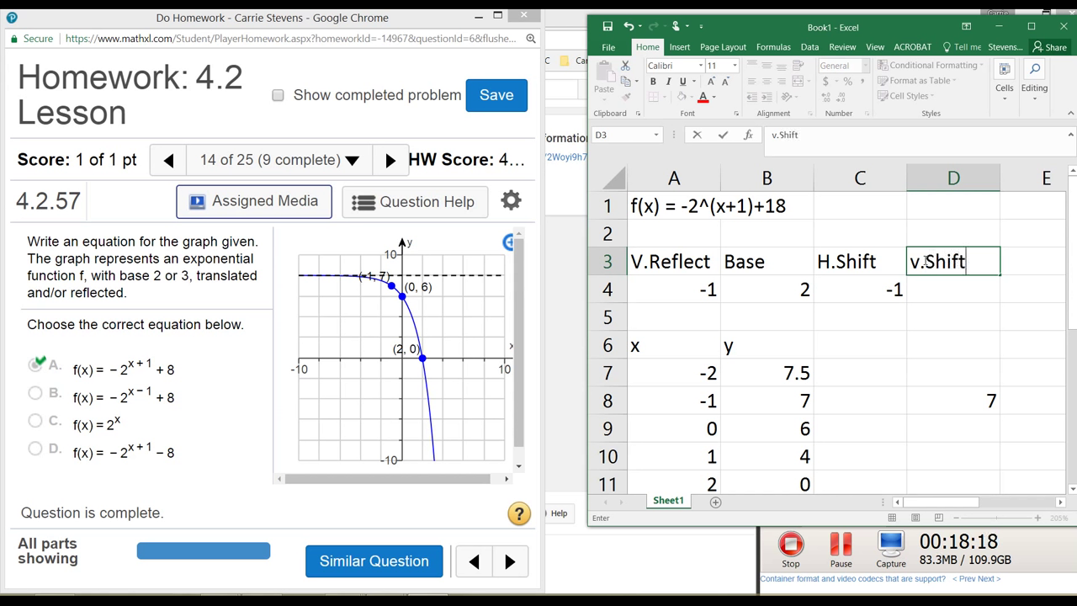
key(Return)
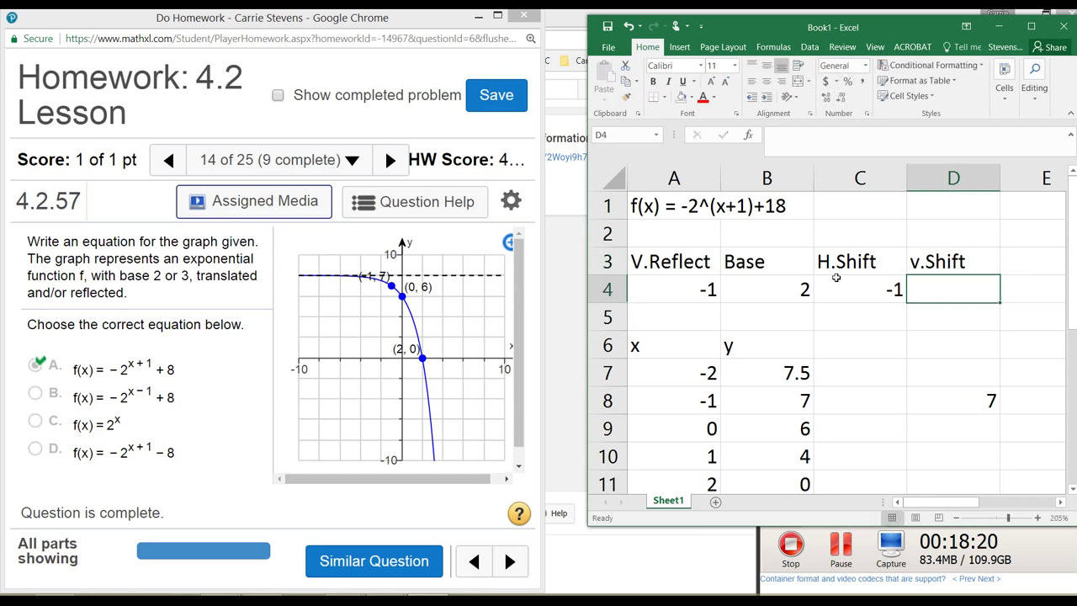
Set the v.Shift value in D4 to 18.
text(+18)
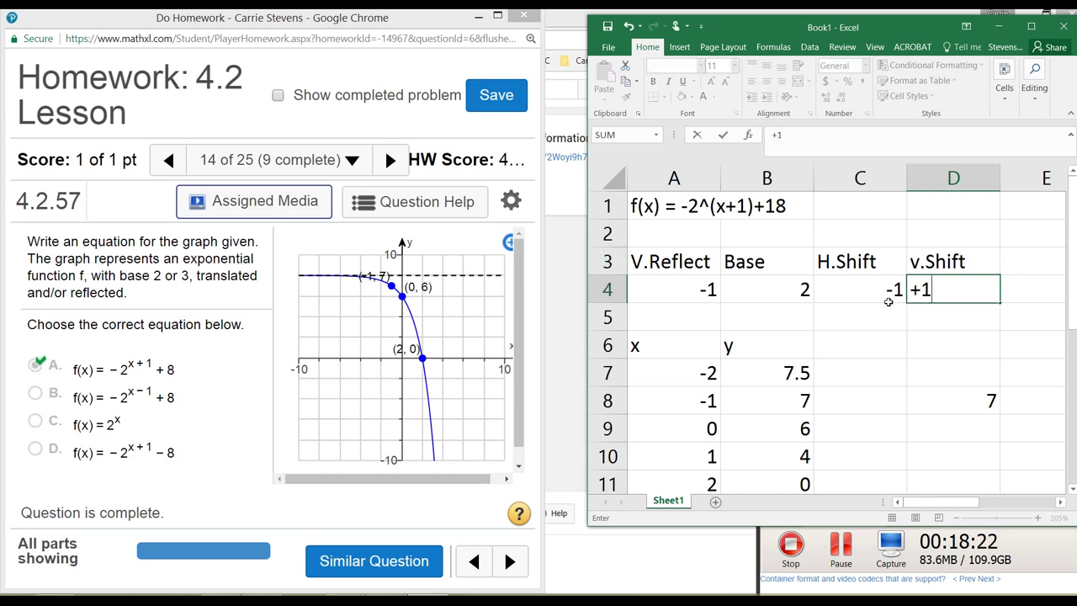
key(BackSpace)
key(BackSpace)
key(BackSpace)
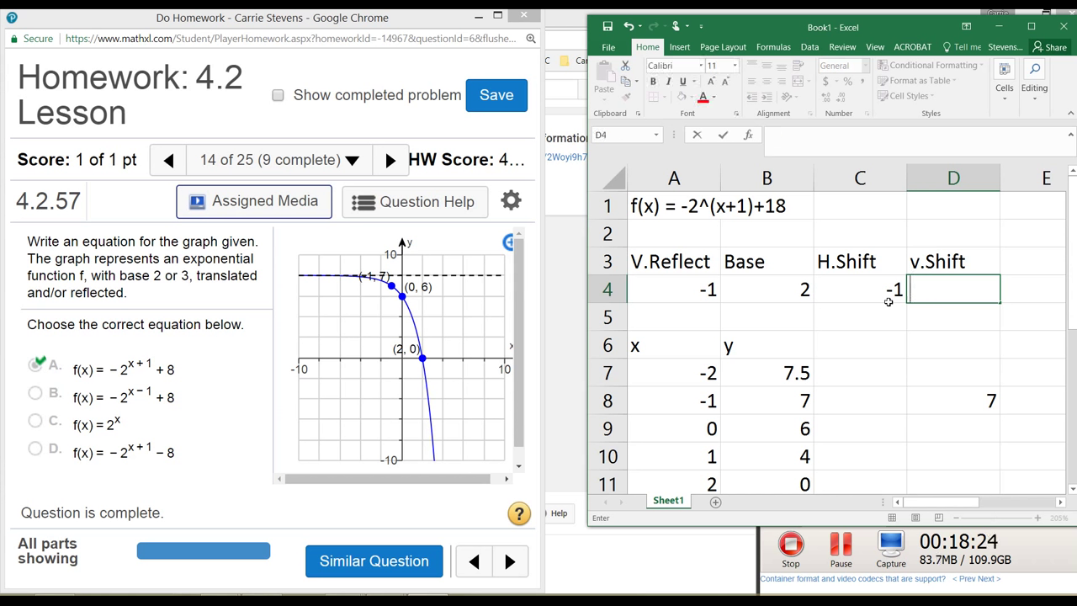
text(19)
key(BackSpace)
text(8)
key(Return)
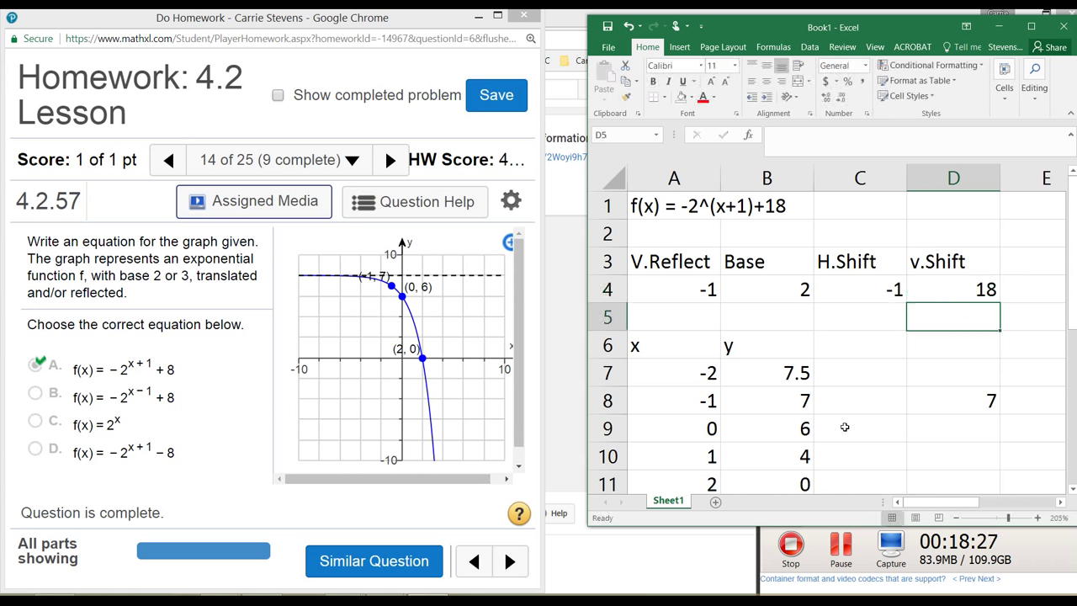
Clear the old y formulas from B7:B11.
click(772, 371)
scroll(708, 359, down, 1)
drag(733, 288, 760, 396)
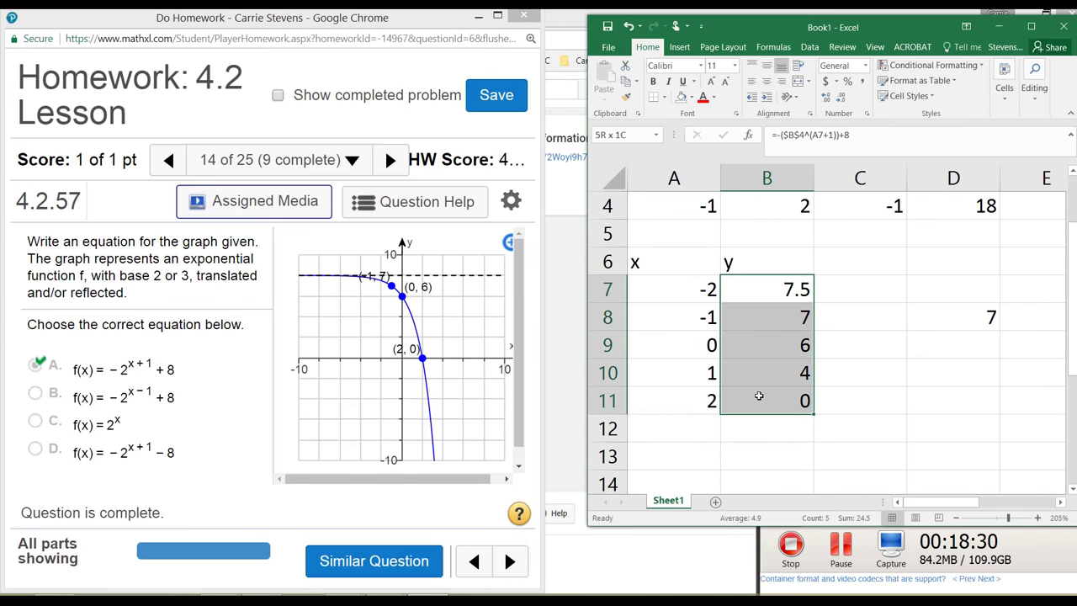
right_click(760, 397)
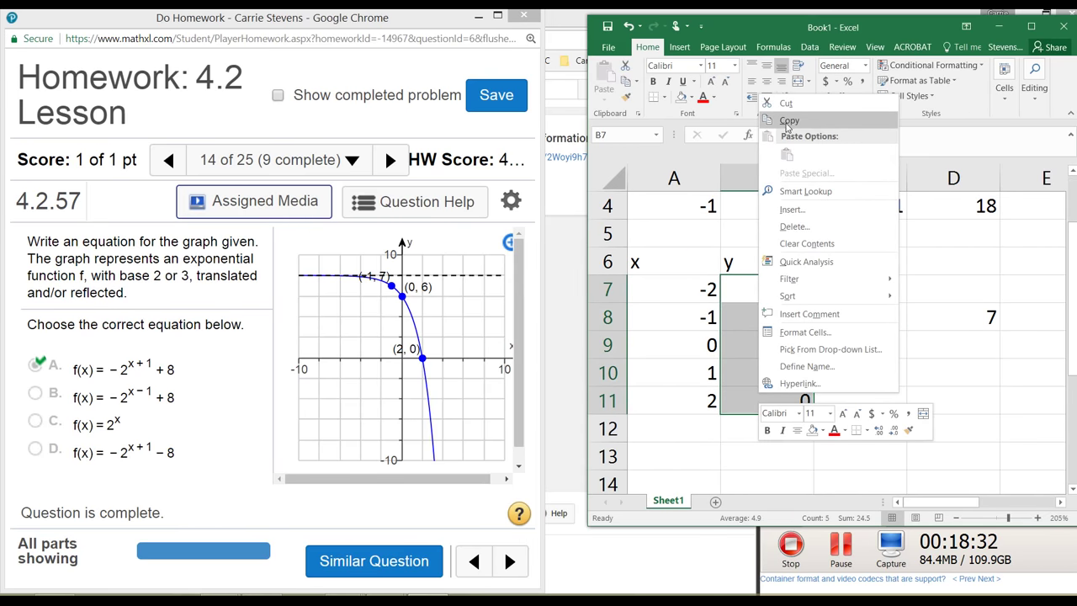
click(813, 245)
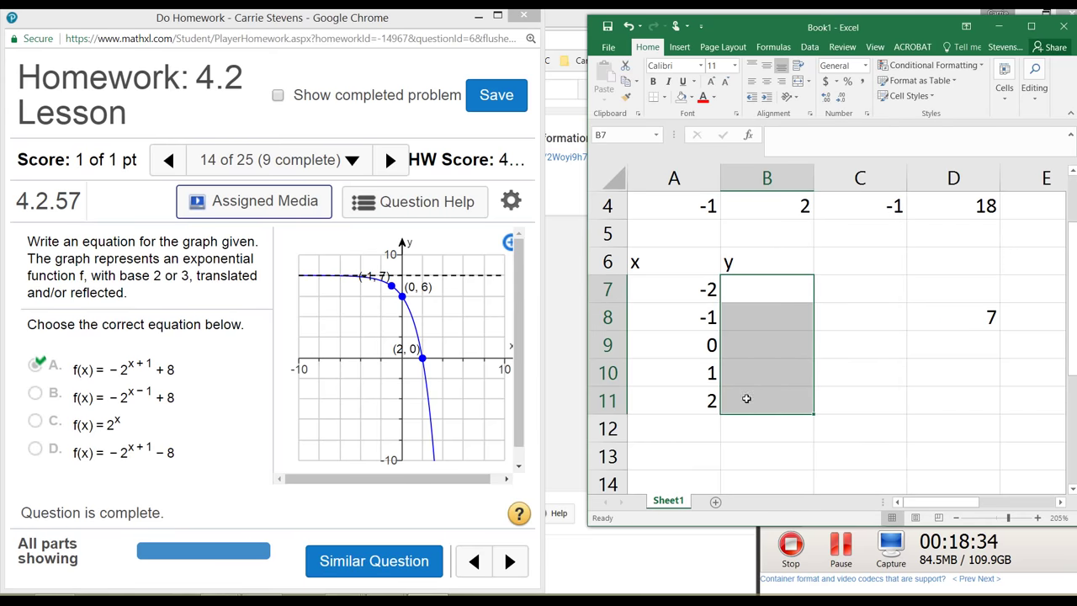
Begin the y formula in B7 as =A4*(B4^(A7+C4), using the V.Reflect, Base, x and H.Shift cells.
click(751, 381)
scroll(753, 395, up, 1)
click(758, 372)
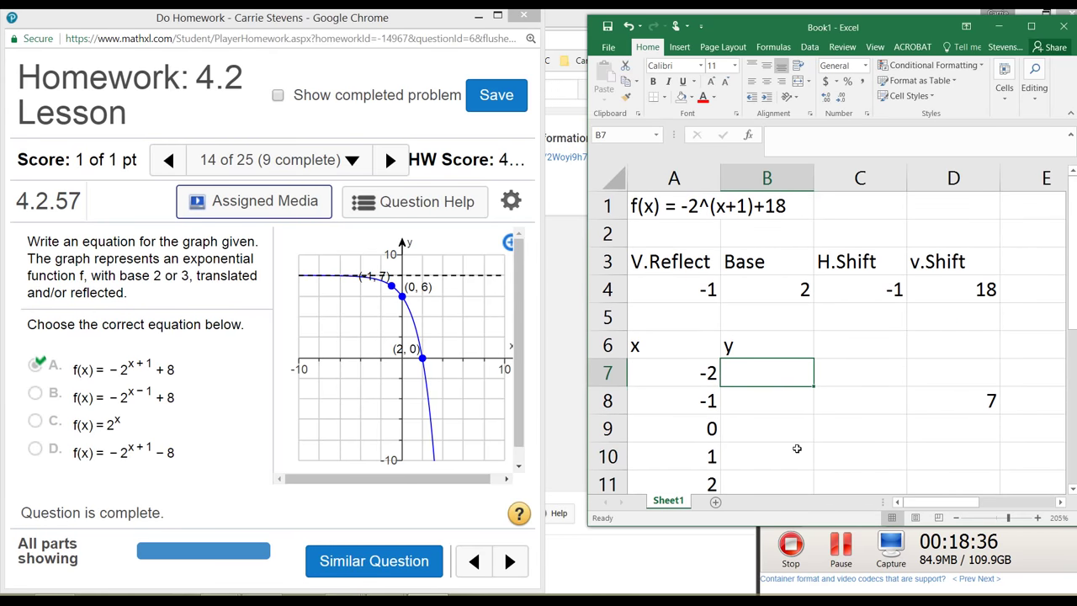
text(=)
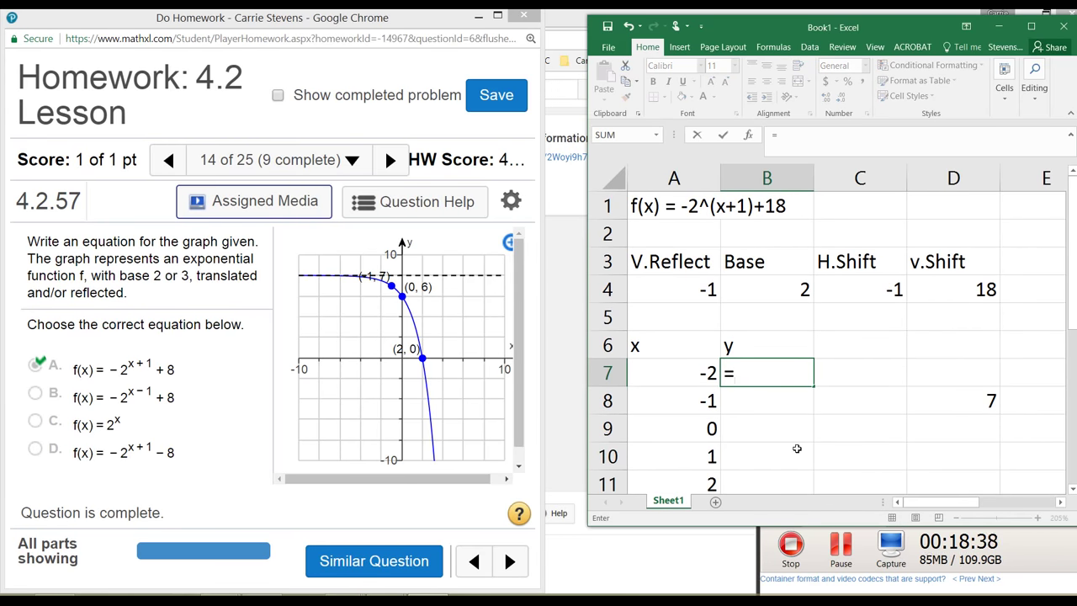
click(646, 284)
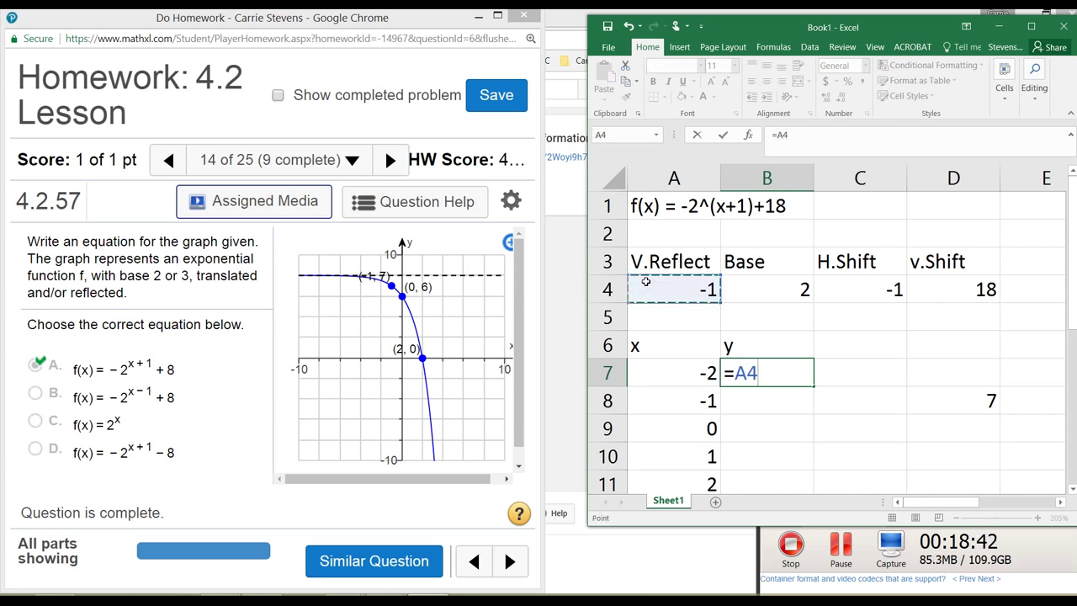
text(*()
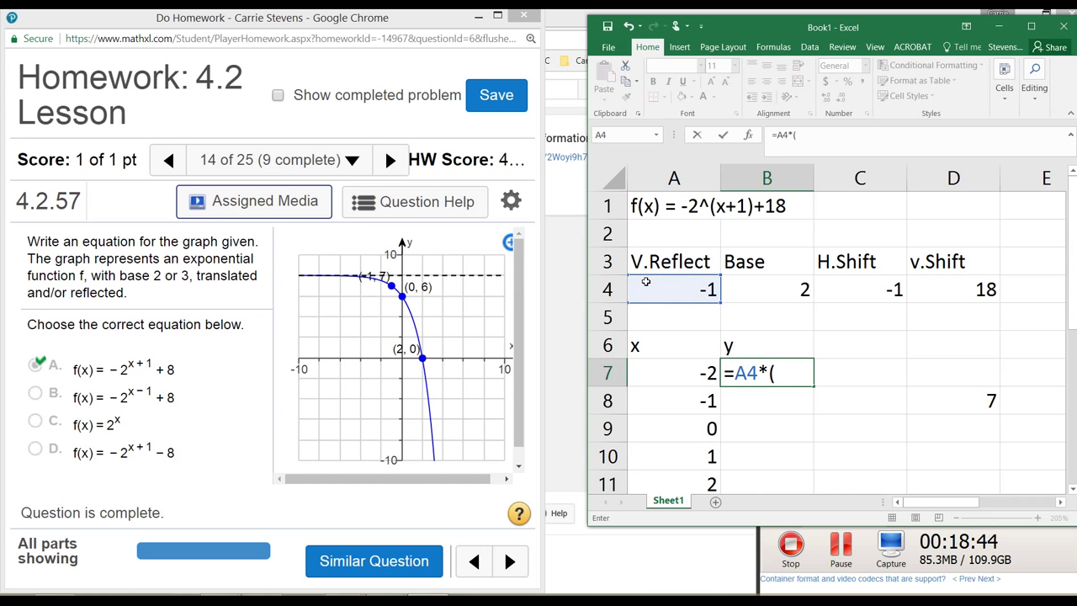
click(763, 298)
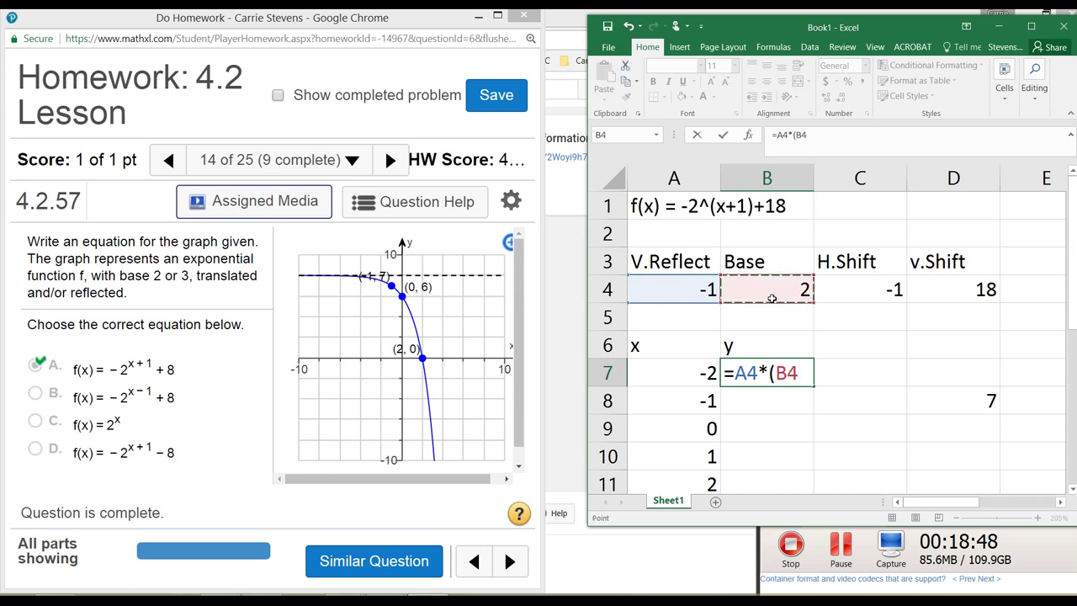
text(^)
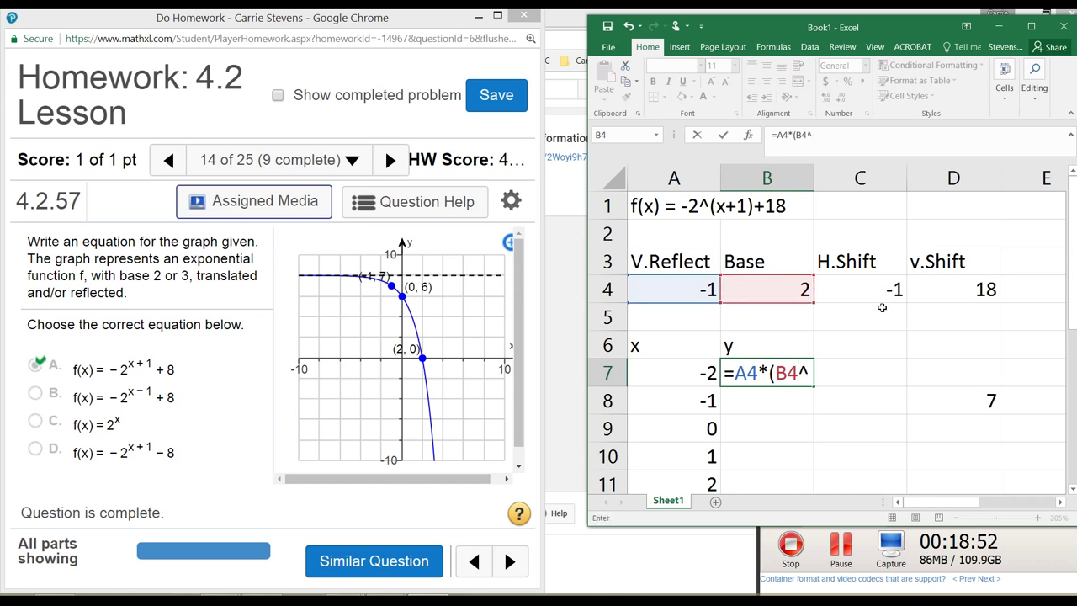
text(()
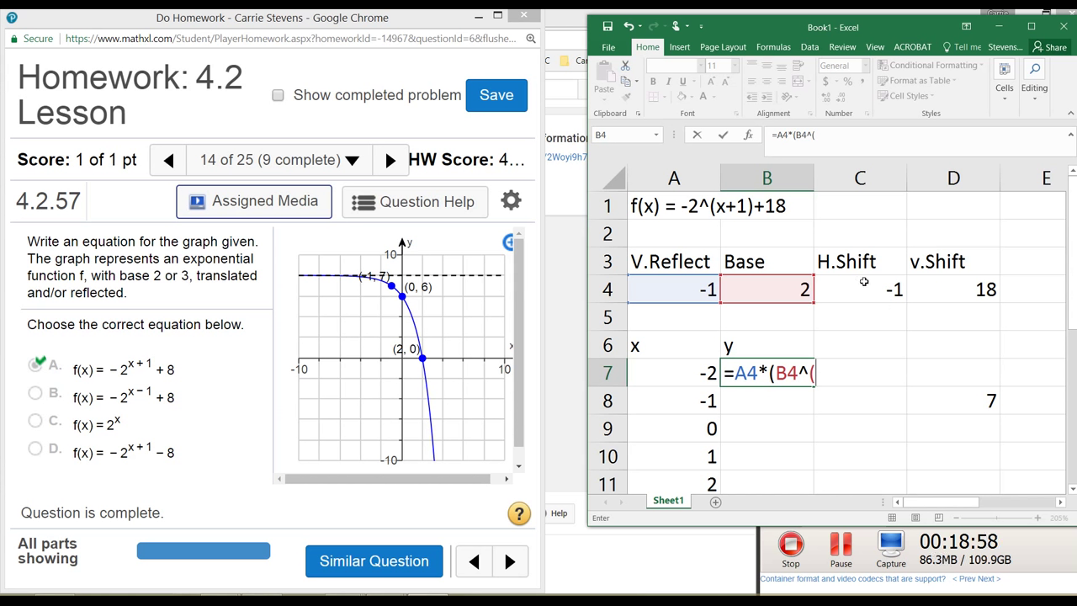
click(670, 371)
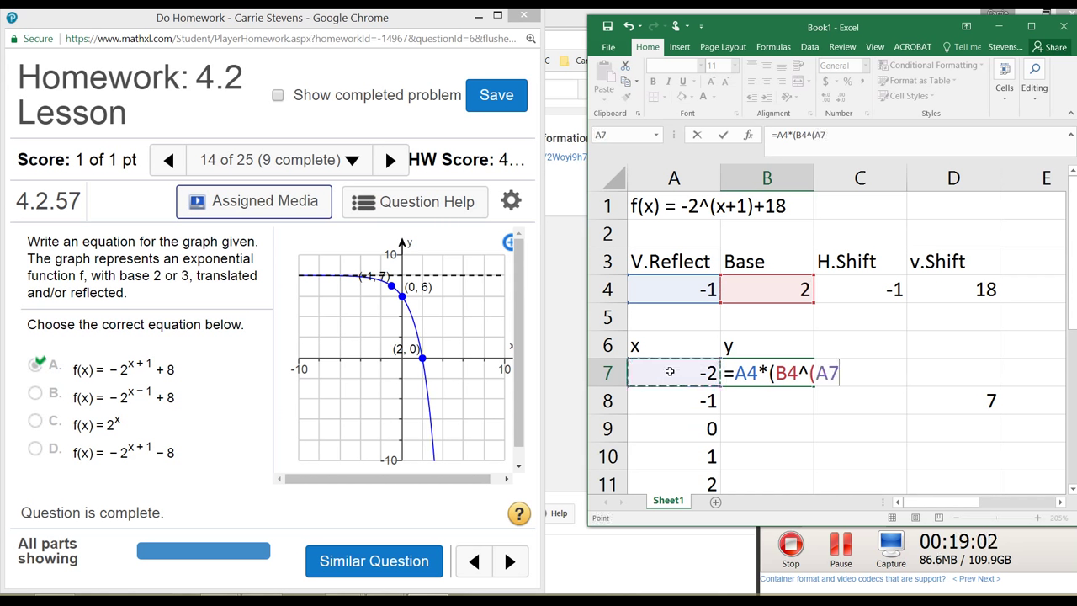
text(+)
click(848, 284)
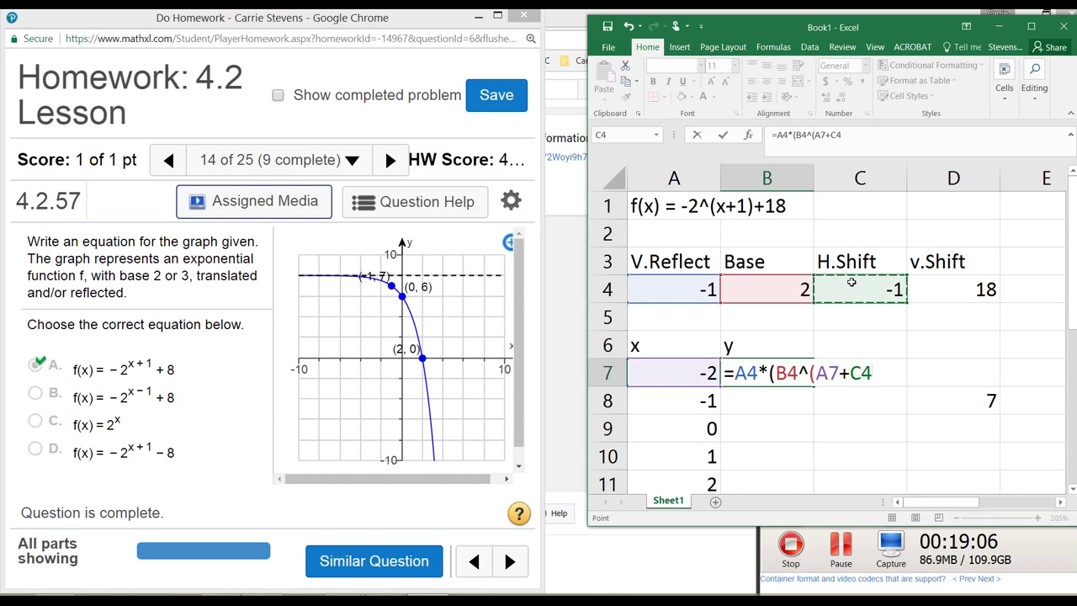
text())
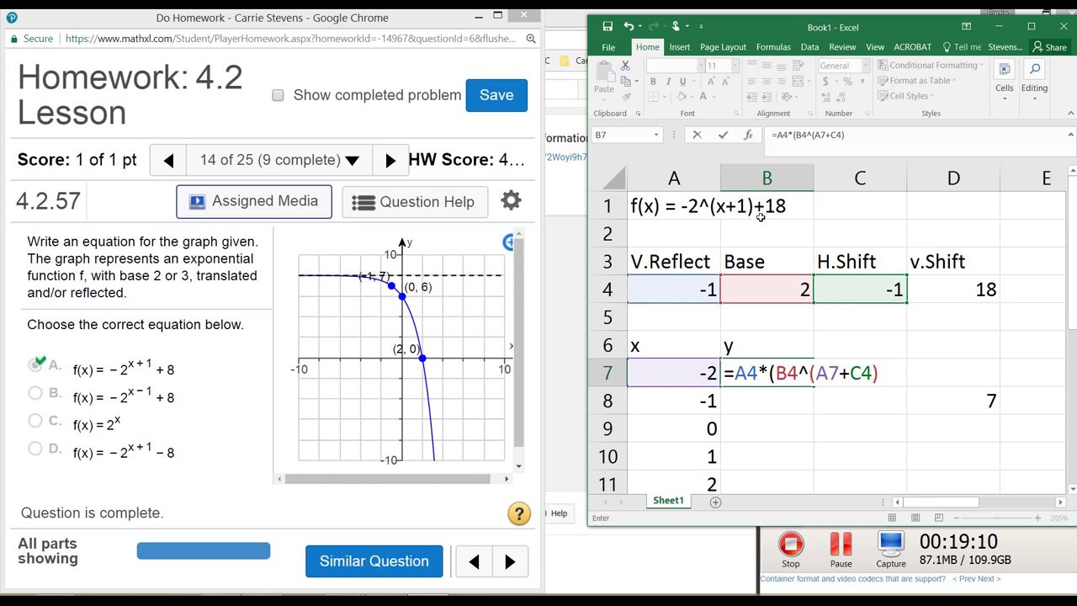
Close the outer parenthesis of B7's formula and add 18, completing it as =A4*(B4^(A7+C4))+18.
click(770, 373)
drag(847, 135, 816, 141)
click(859, 136)
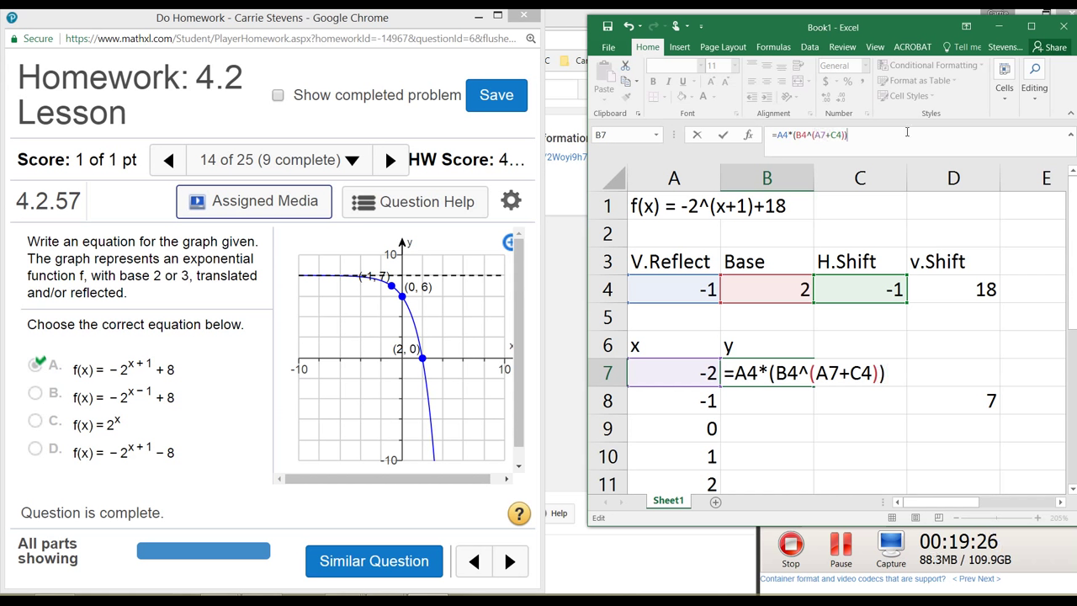
text(18)
key(Return)
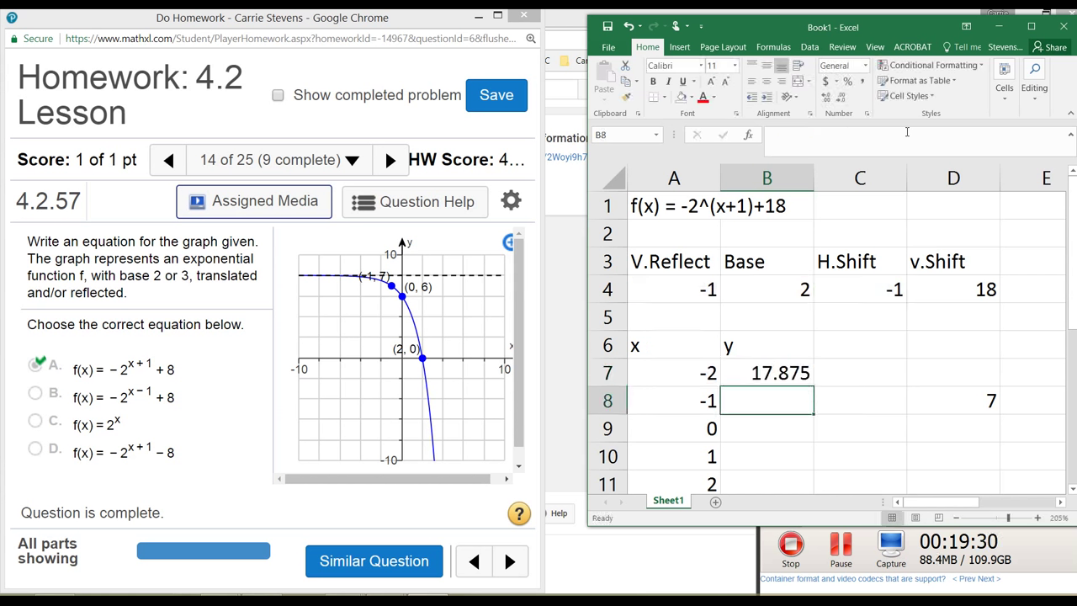
Compare the formula in B7 with the parameter cells A4 to D4 that it should refer to.
click(765, 370)
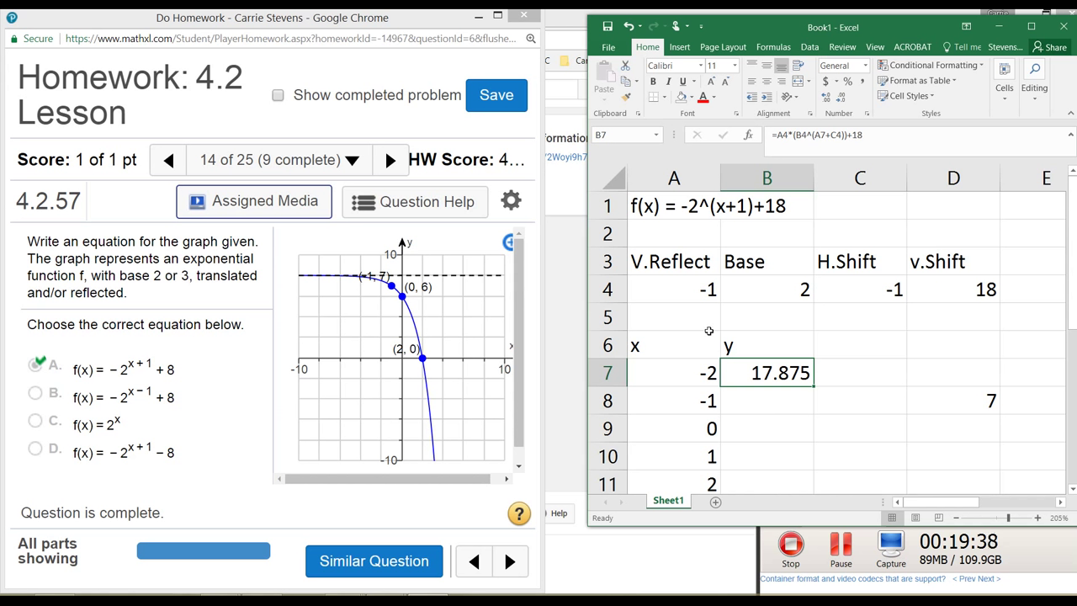
click(678, 289)
click(753, 289)
click(833, 287)
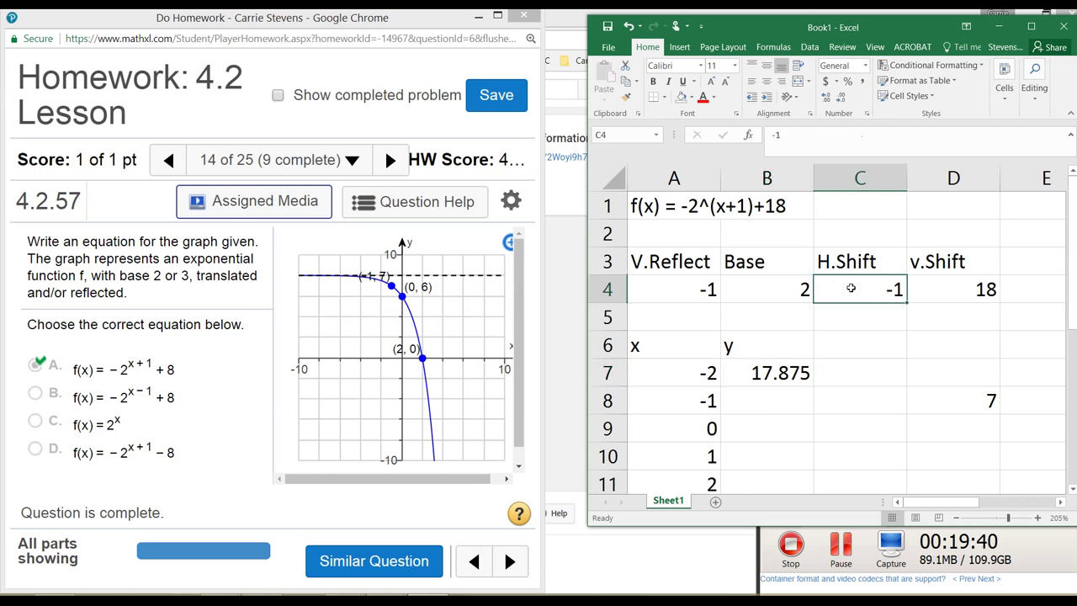
click(951, 292)
click(683, 293)
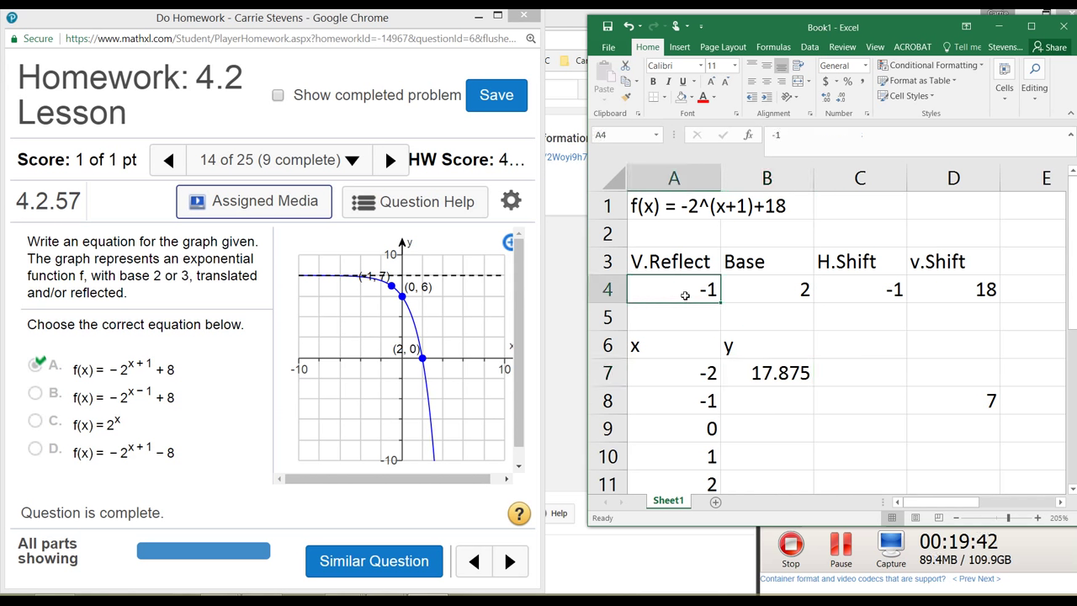
Make the references to A4, B4 and C4 in B7's formula absolute, as $A$4, $B$4 and $C$4.
click(750, 376)
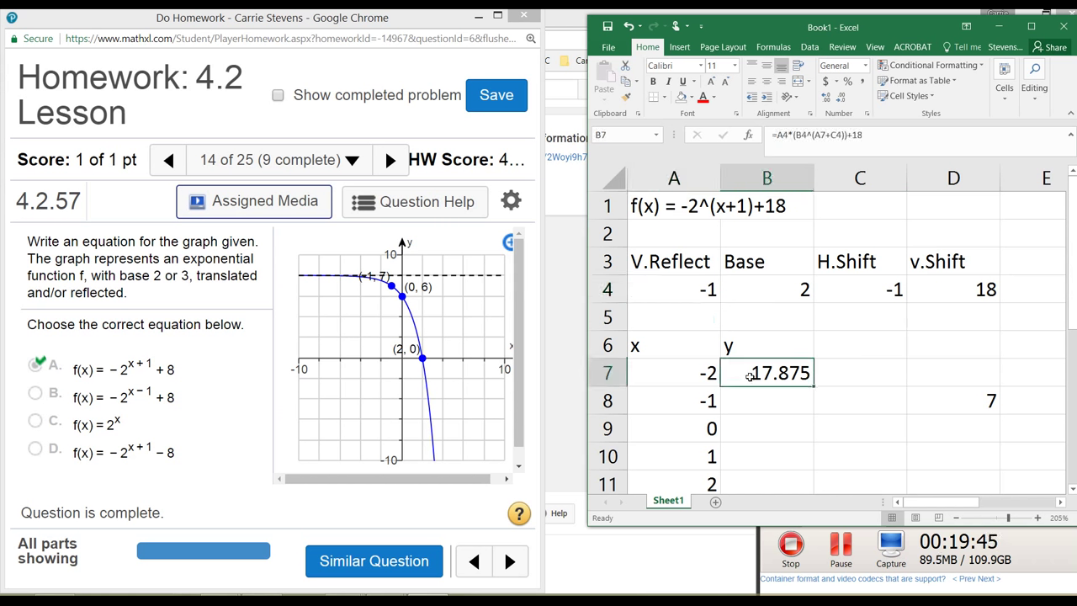
click(779, 135)
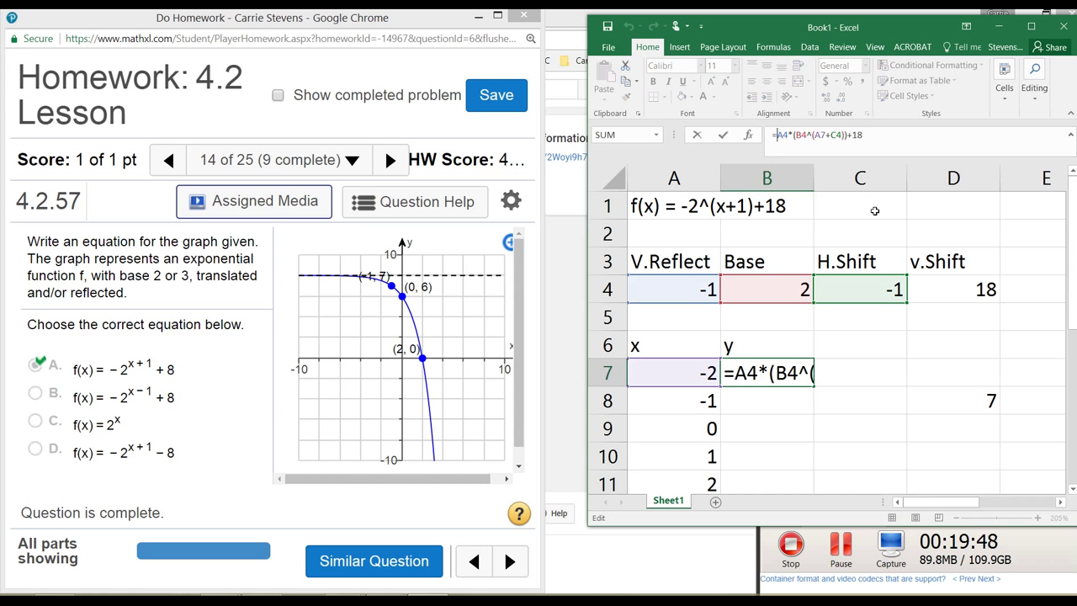
text($)
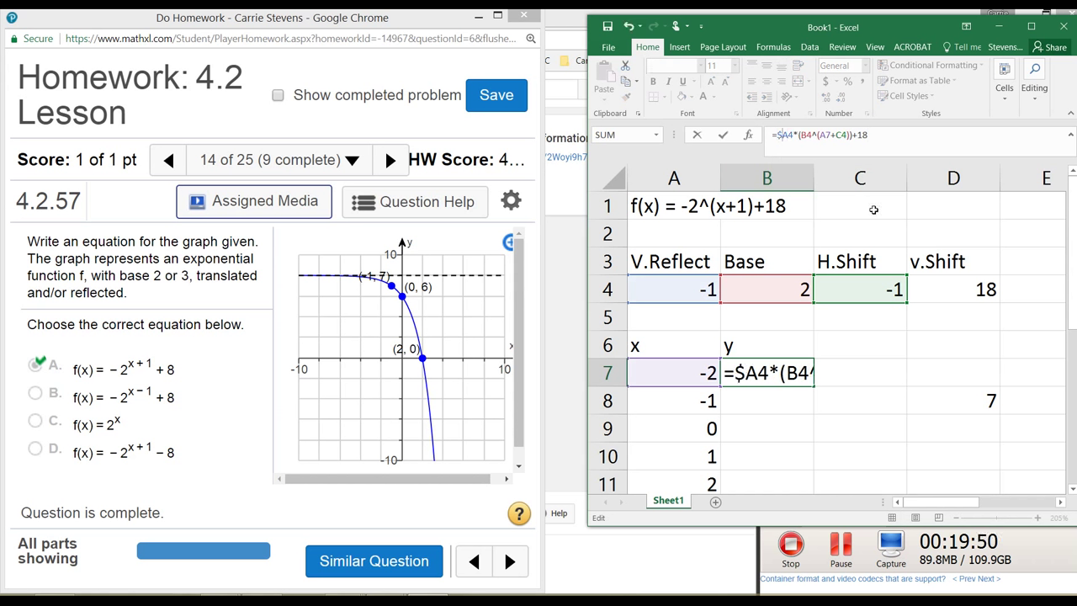
click(788, 135)
text($)
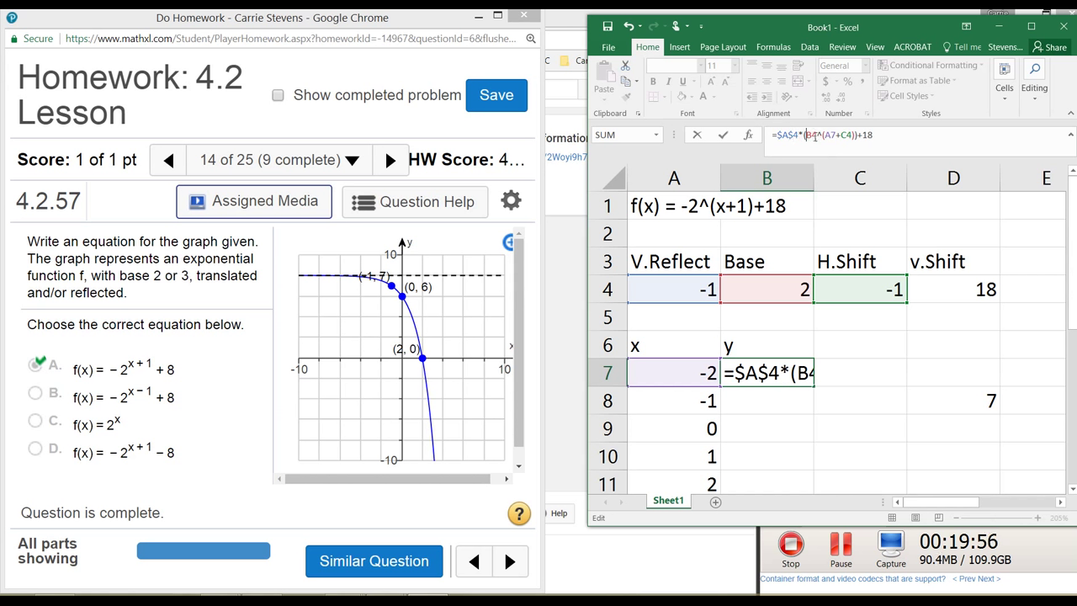
key(F4)
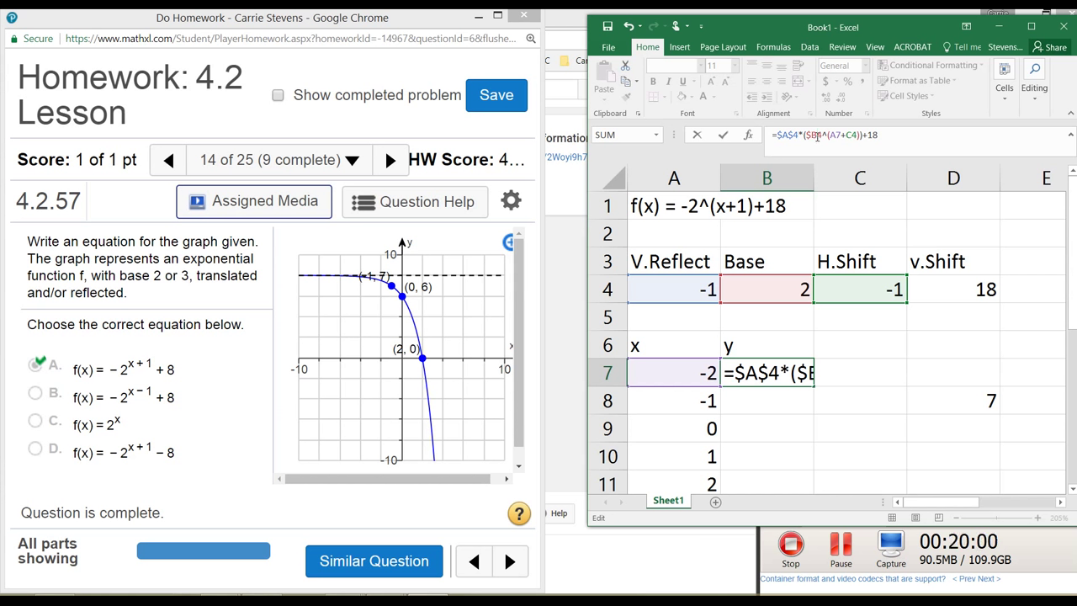
click(816, 136)
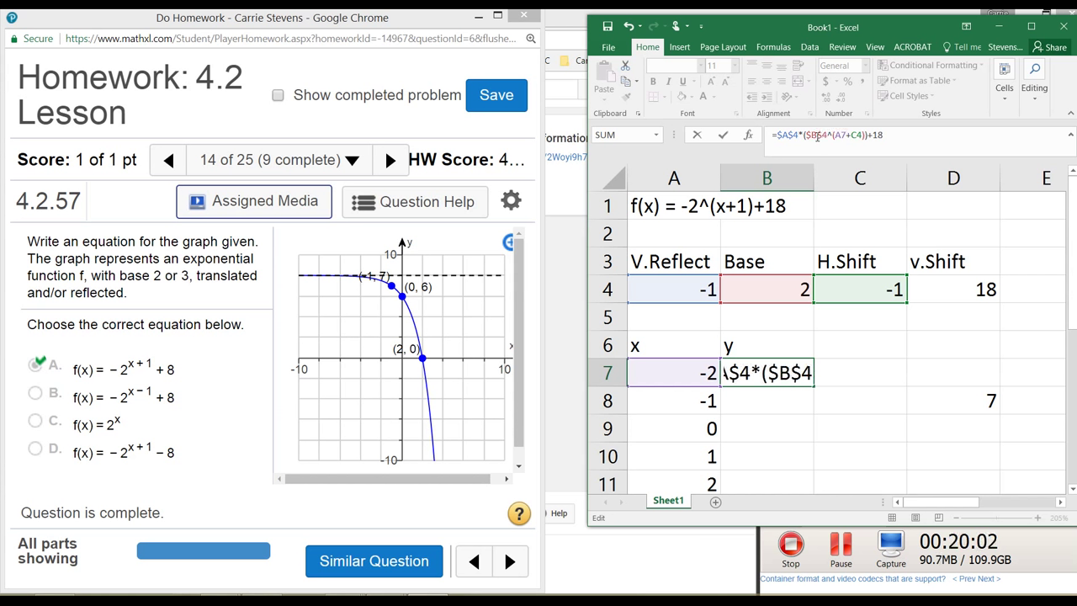
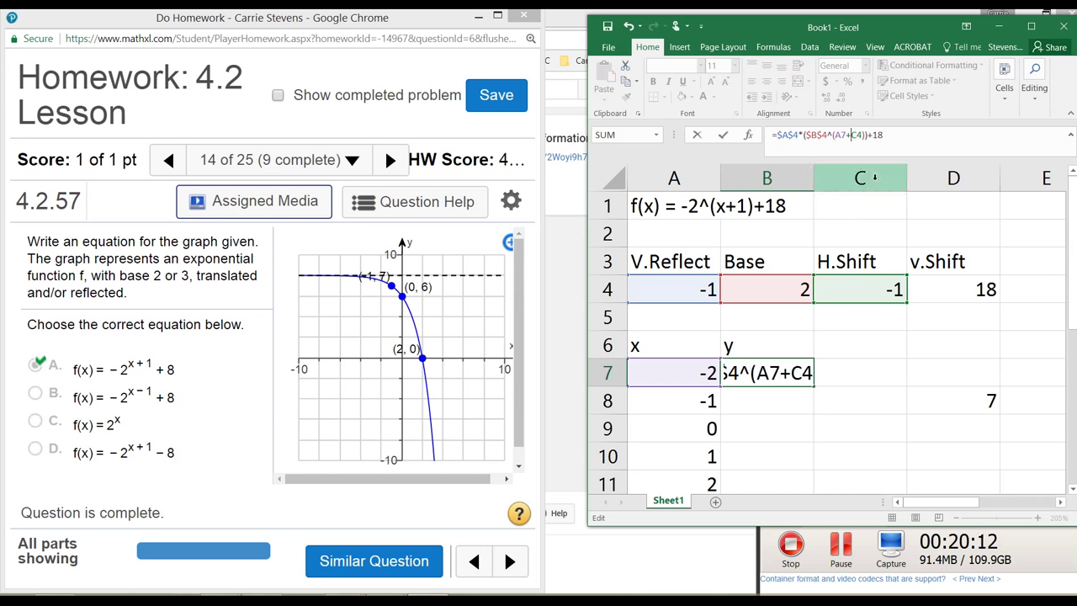
text($)
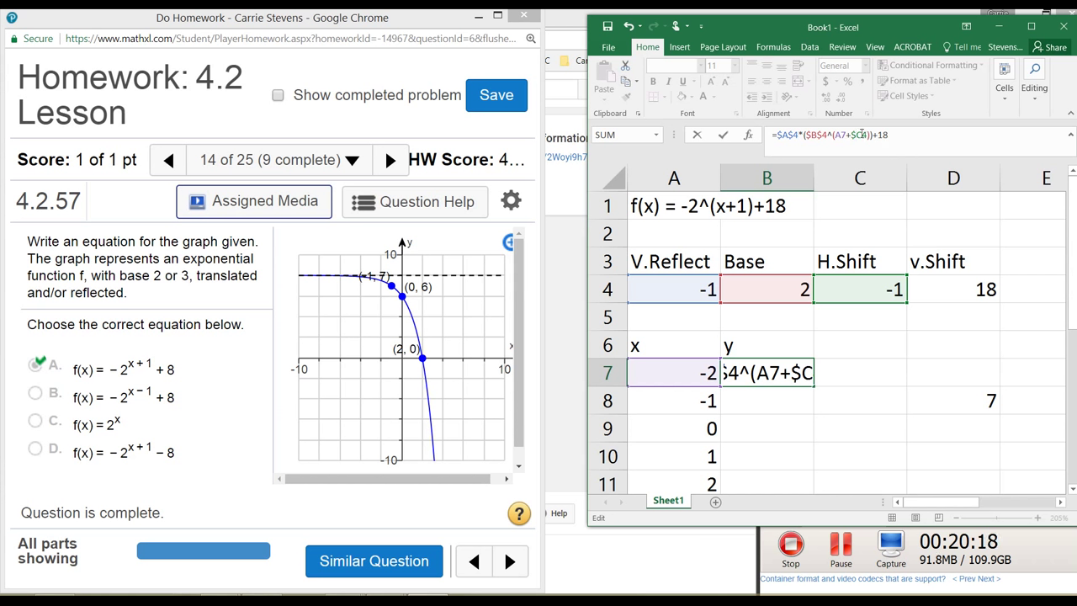
text($)
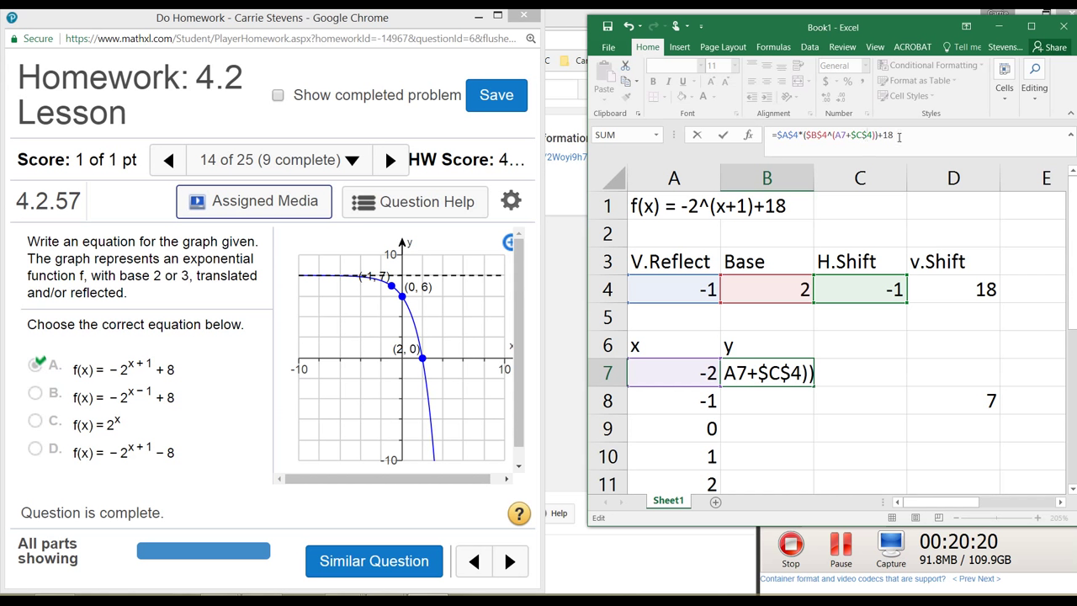
Replace the constant 18 in B7's formula with the absolute v.Shift reference, completing it as =$A$4*($B$4^(A7+$C$4))+$D$4.
key(BackSpace)
key(BackSpace)
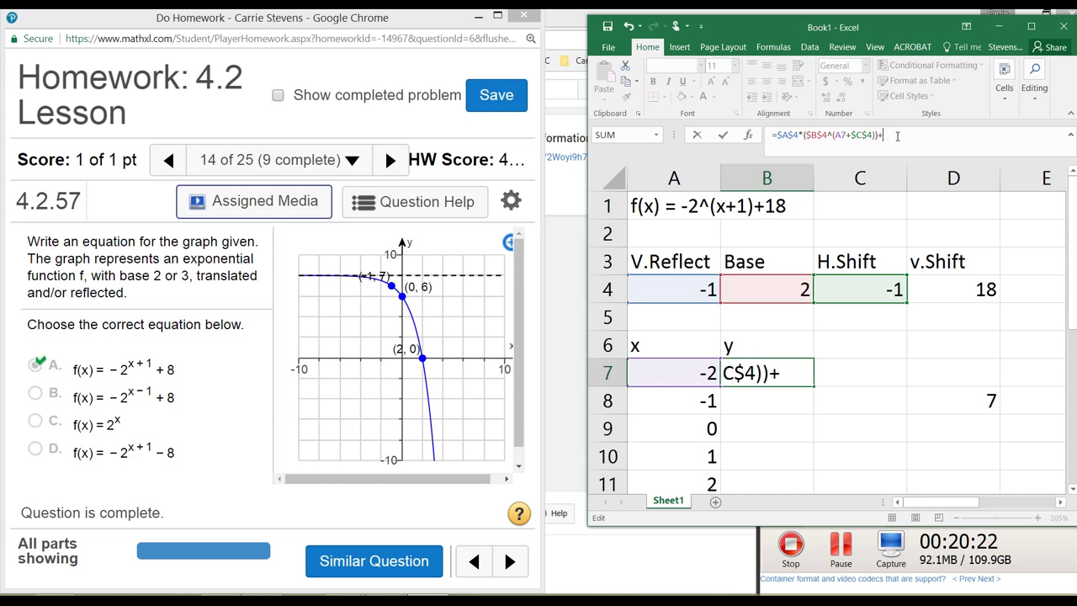
click(928, 289)
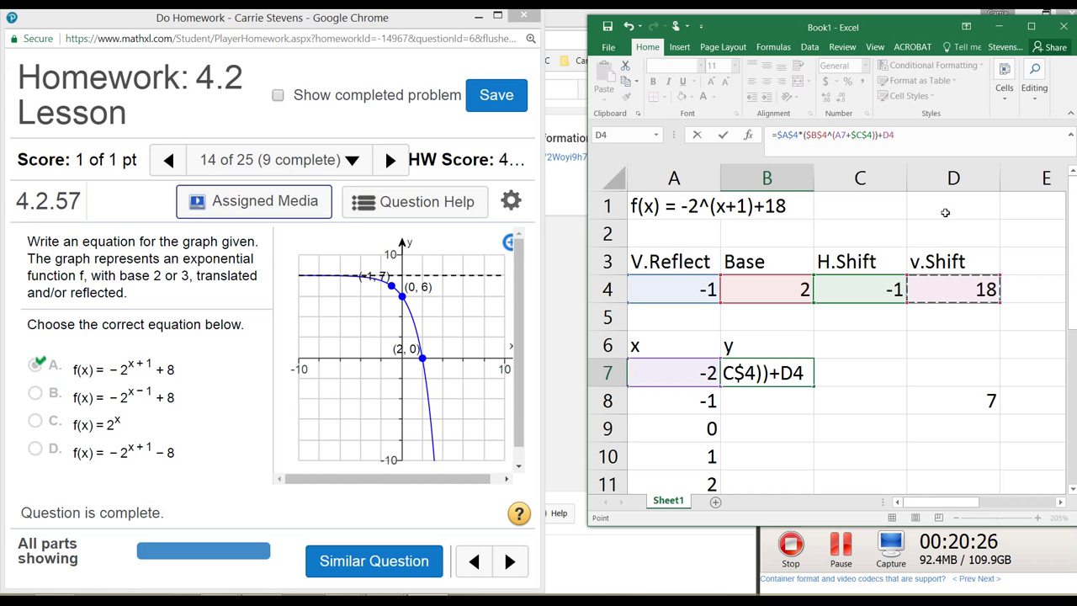
click(887, 134)
text($)
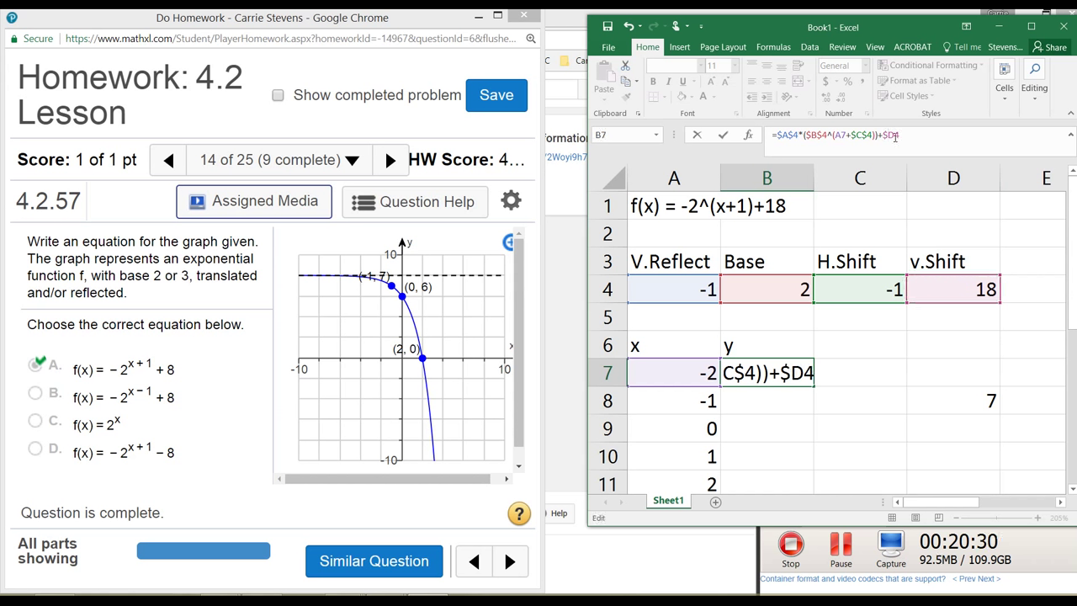
text($)
key(Return)
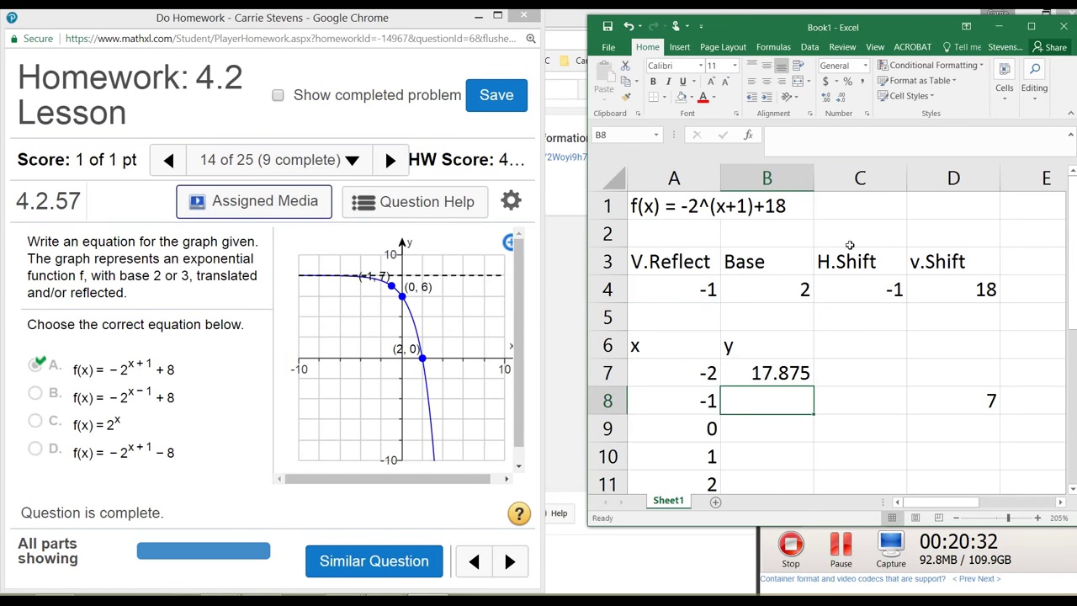
Fill B7's formula down through B11 for the remaining x values, and clear the stray 7 from D8.
scroll(783, 412, down, 1)
click(788, 293)
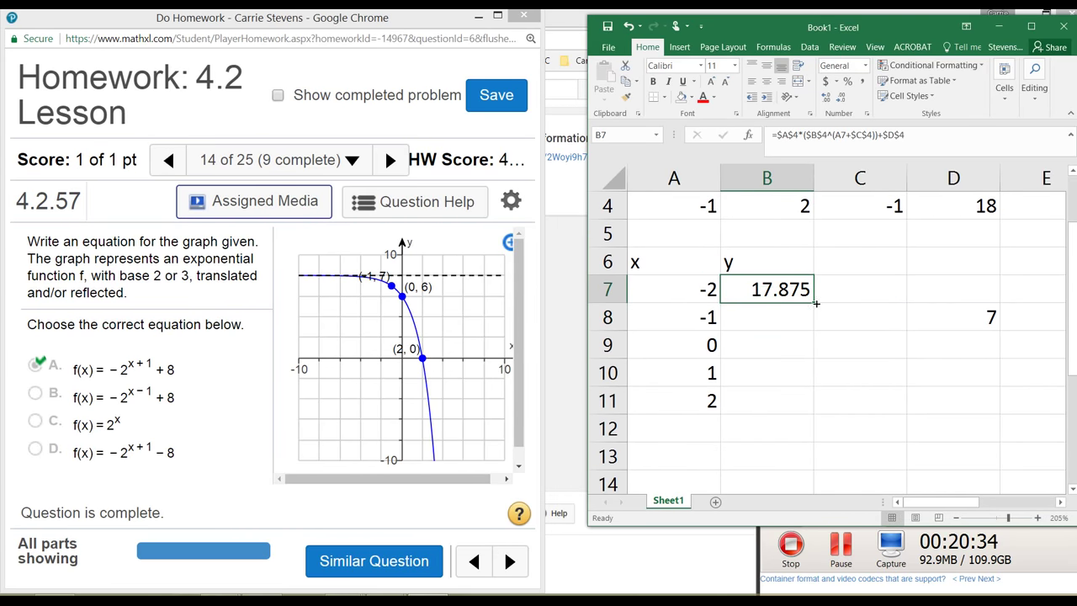
drag(813, 304, 813, 406)
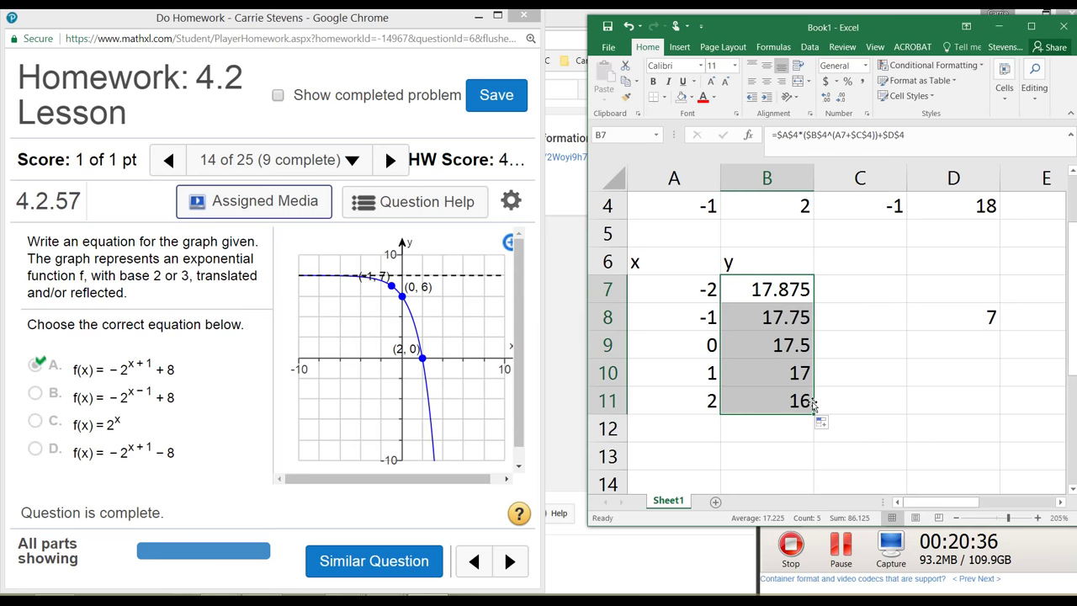
click(760, 291)
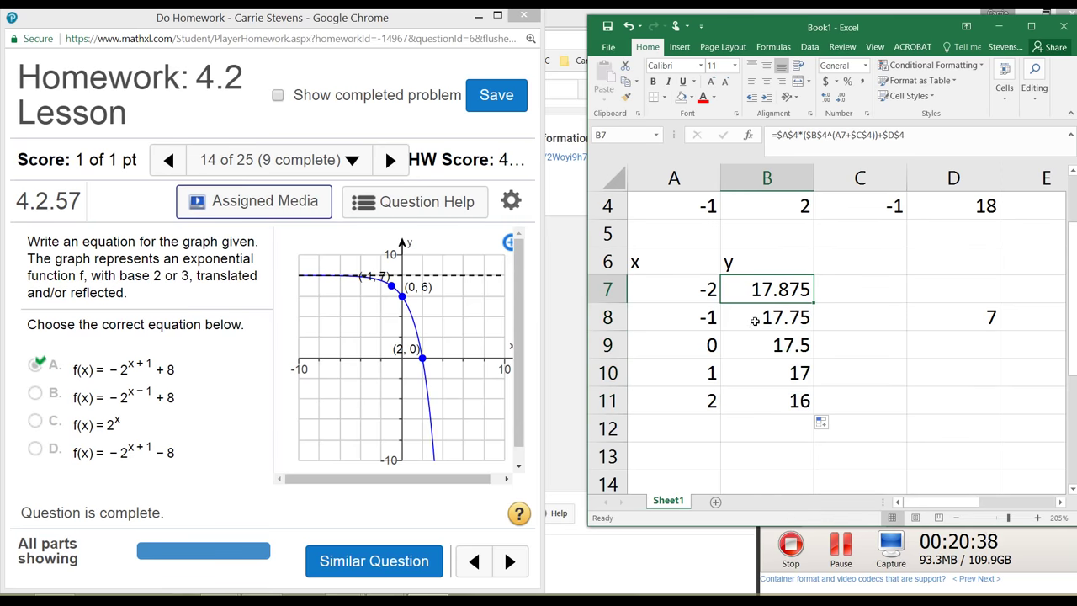
click(816, 547)
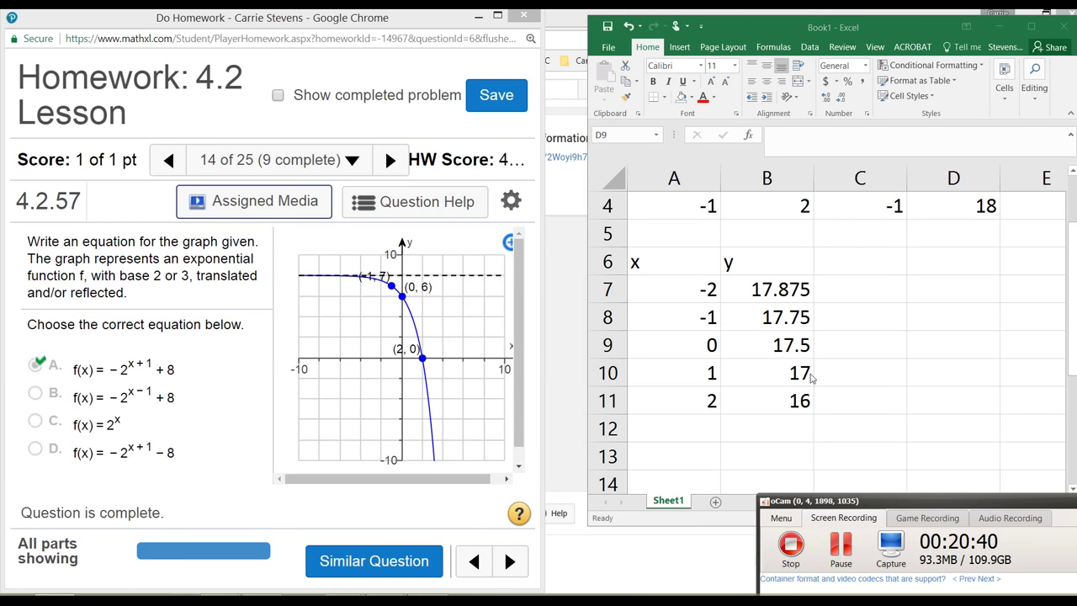
Check the y values in B7:B11 and B7's formula against the H.Shift cell and homework answer A.
click(752, 289)
drag(753, 288, 765, 401)
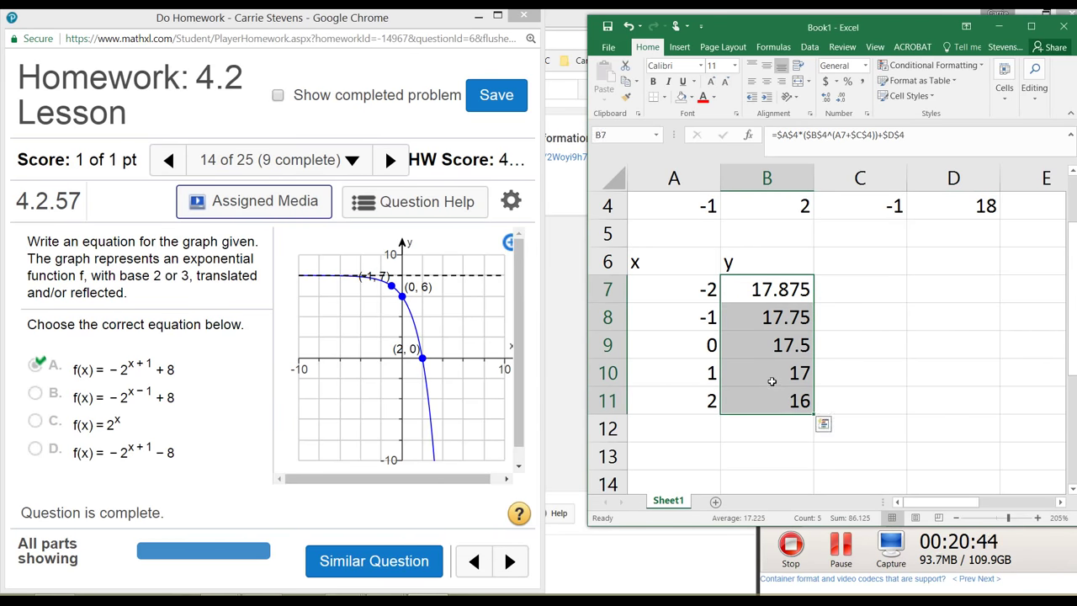
click(762, 288)
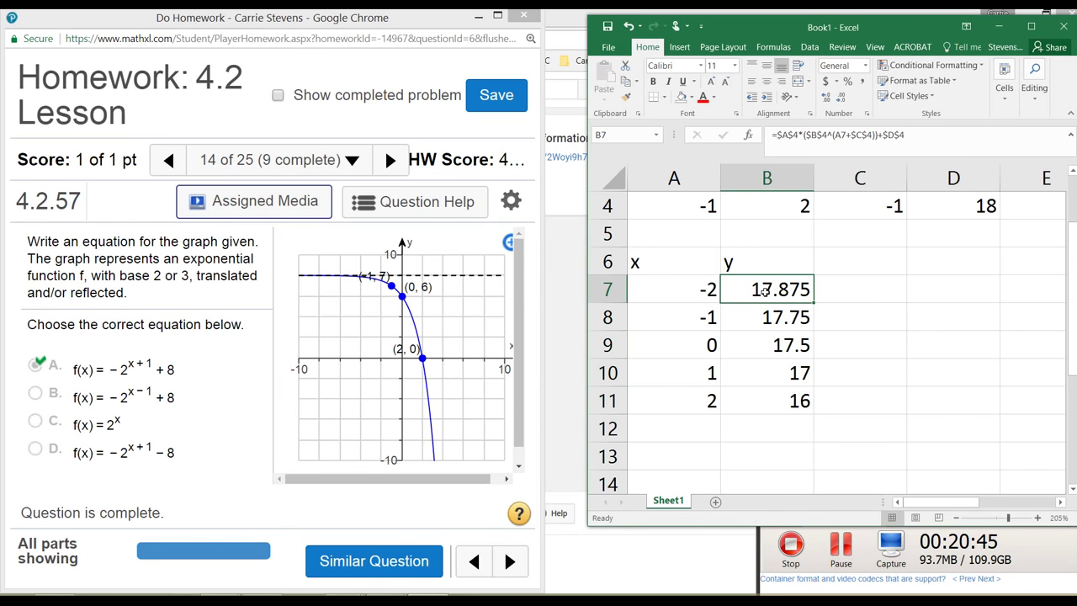
click(880, 209)
scroll(850, 268, up, 1)
scroll(850, 268, up, 1)
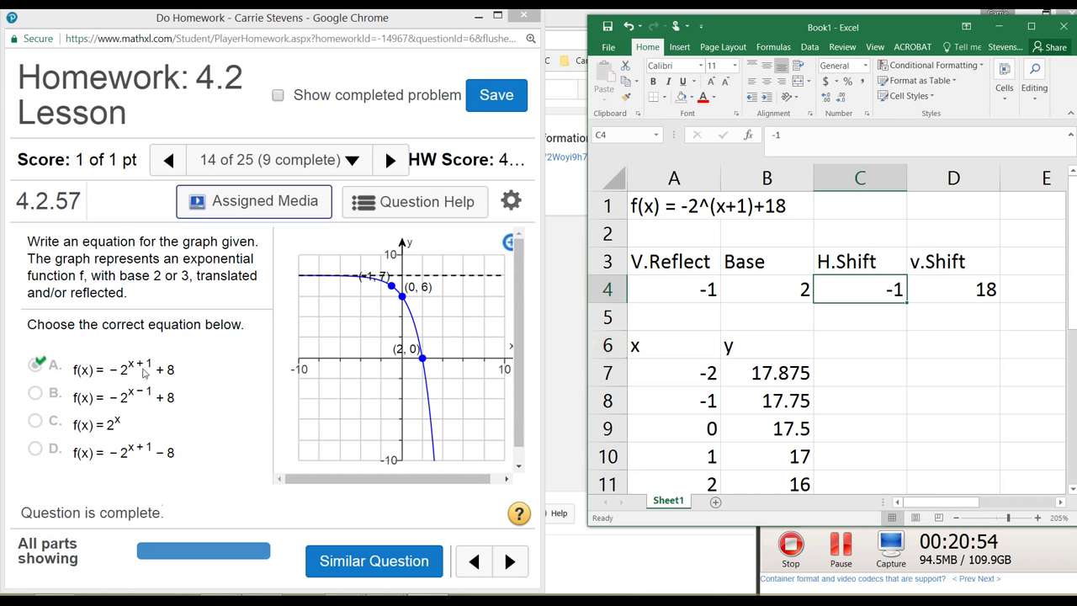
double_click(736, 373)
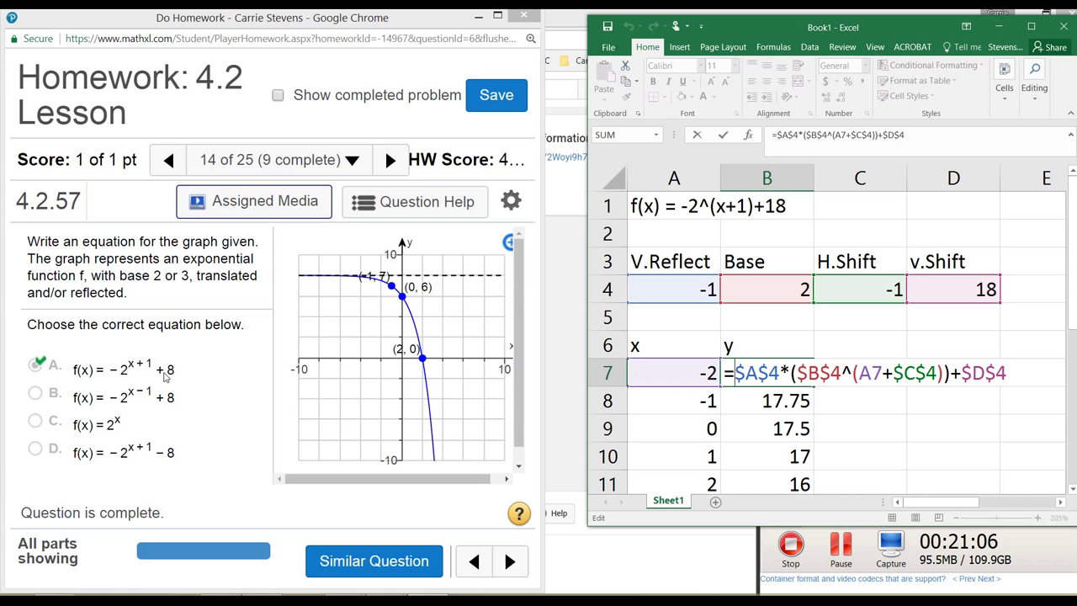
key(Return)
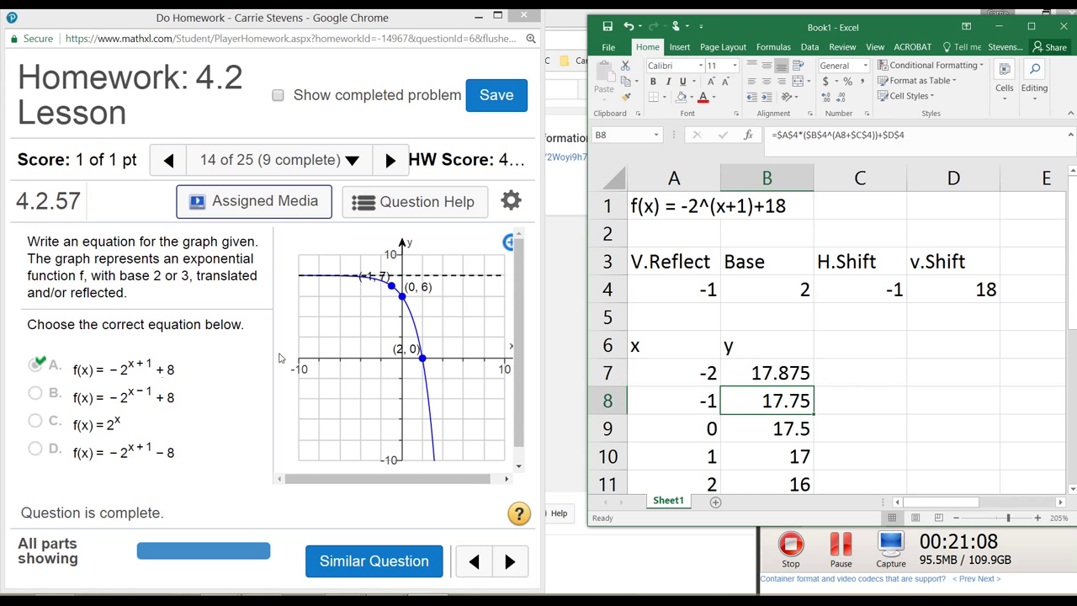
Set the H.Shift value in C4 to 1 and review the recalculated y values.
click(890, 295)
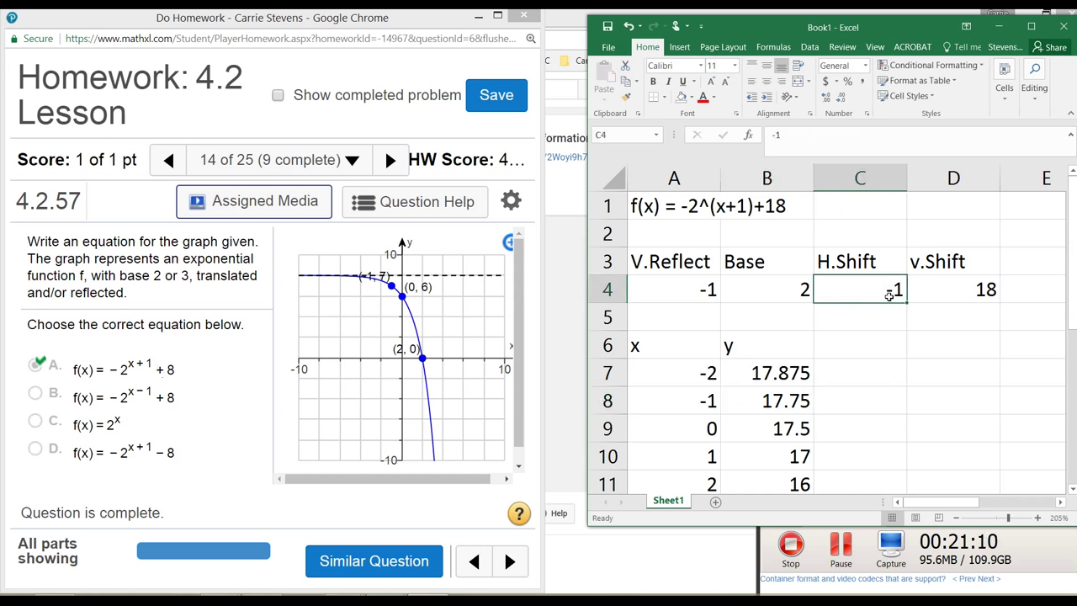
text(1)
key(Return)
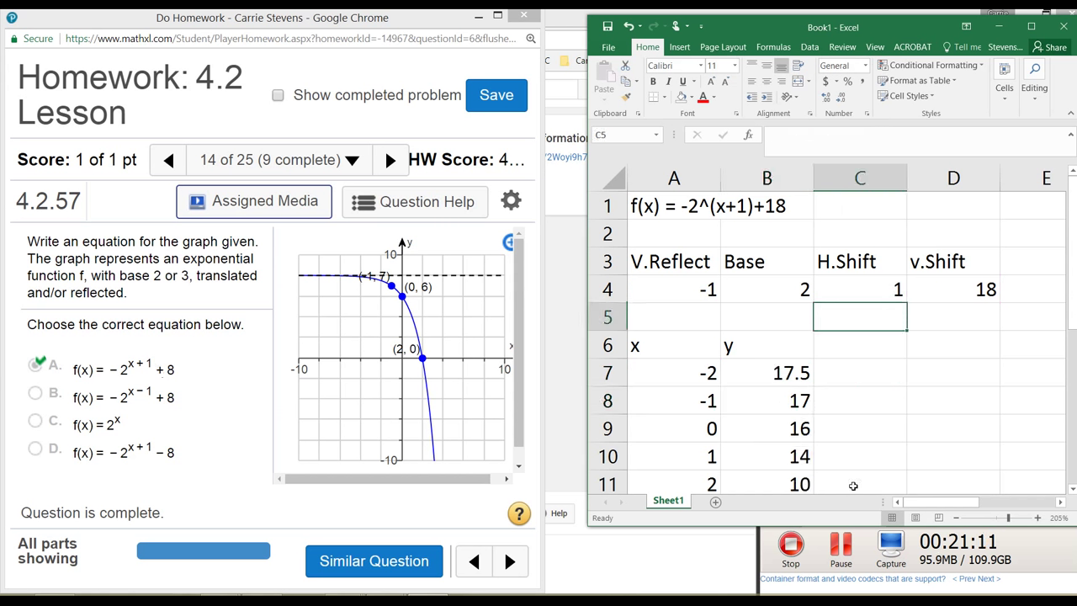
click(840, 288)
scroll(800, 421, down, 1)
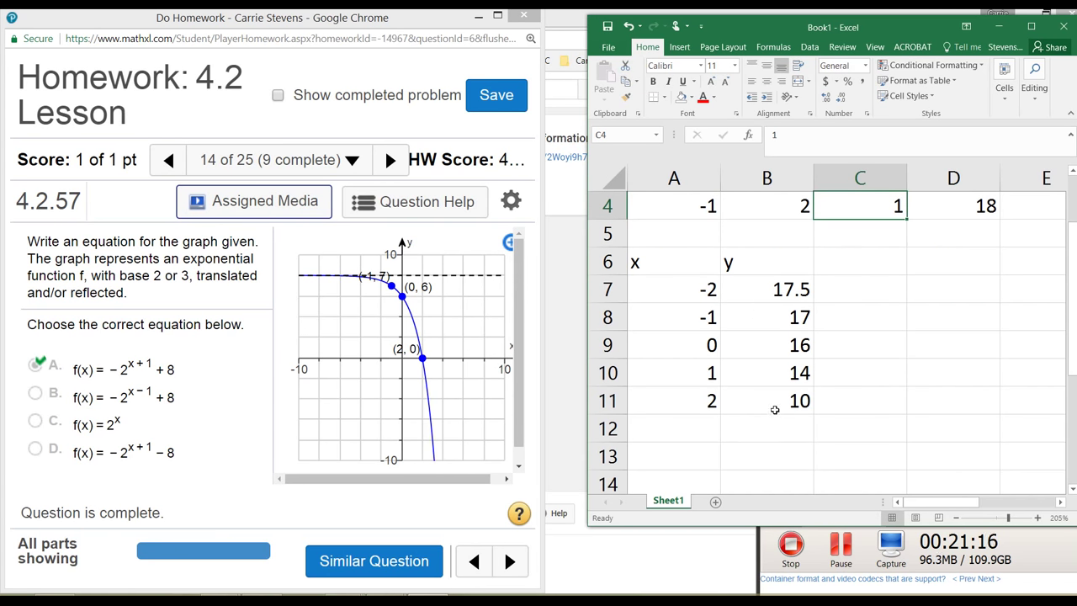
scroll(815, 385, up, 1)
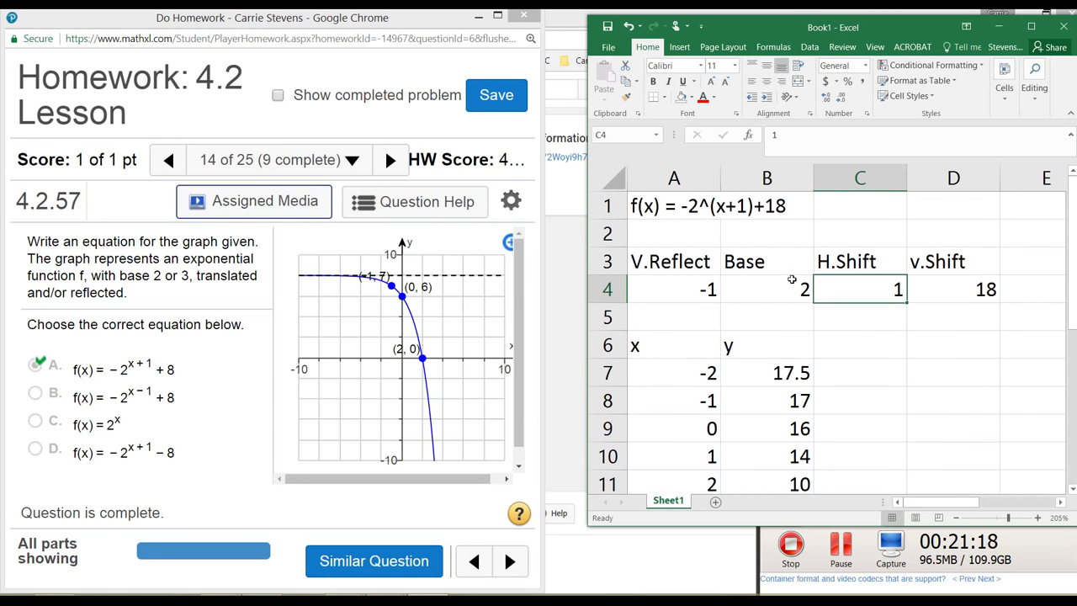
Correct the function text in A1 to f(x) = -2^(x+1)+8 so that it matches homework answer A.
click(762, 206)
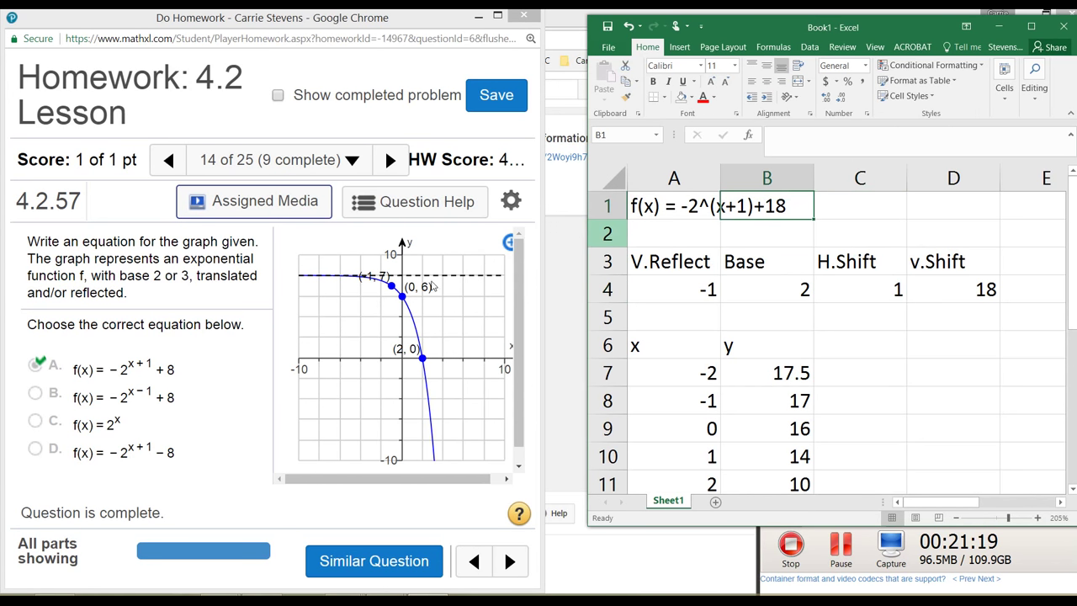
click(158, 378)
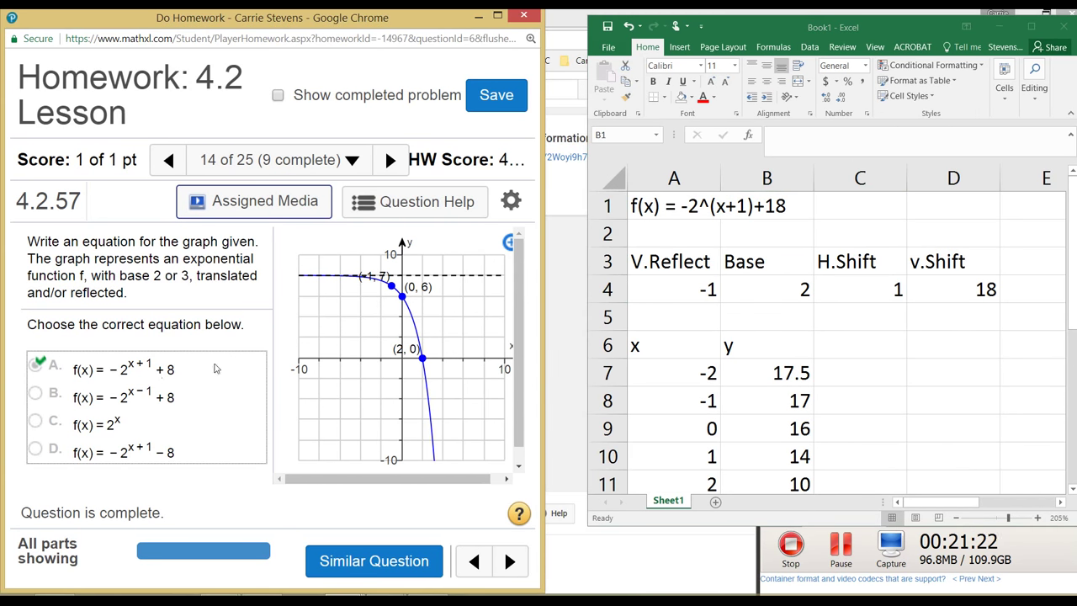
click(654, 212)
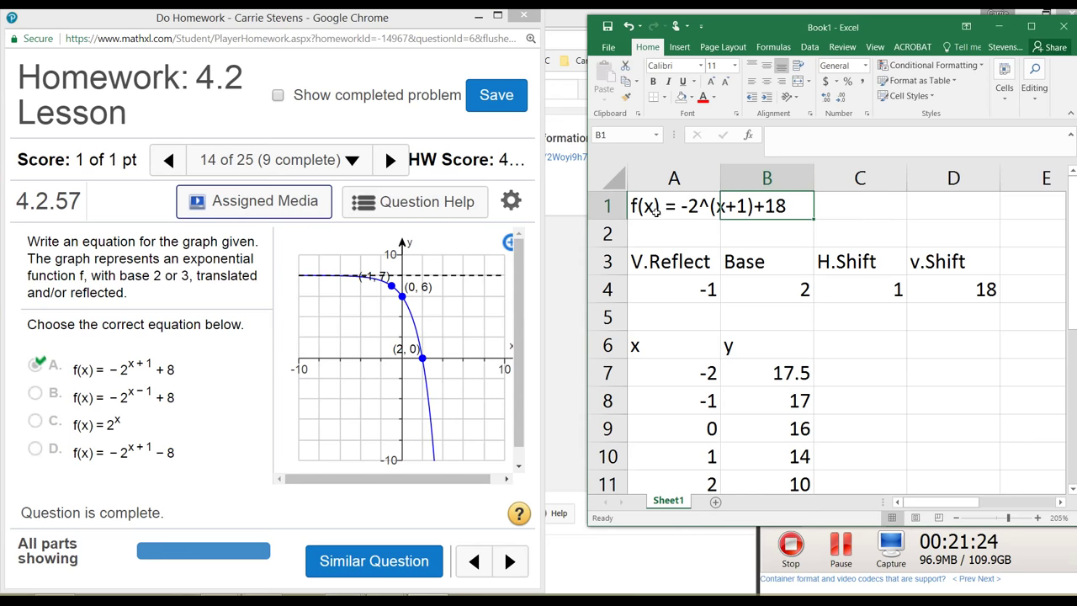
click(655, 212)
click(845, 134)
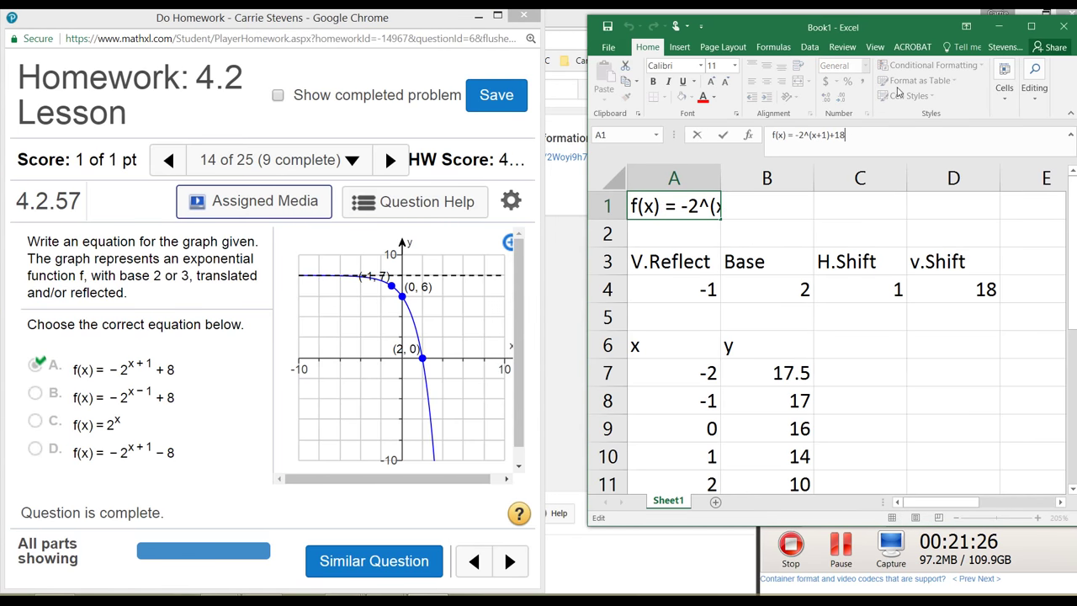
key(BackSpace)
key(BackSpace)
text(8)
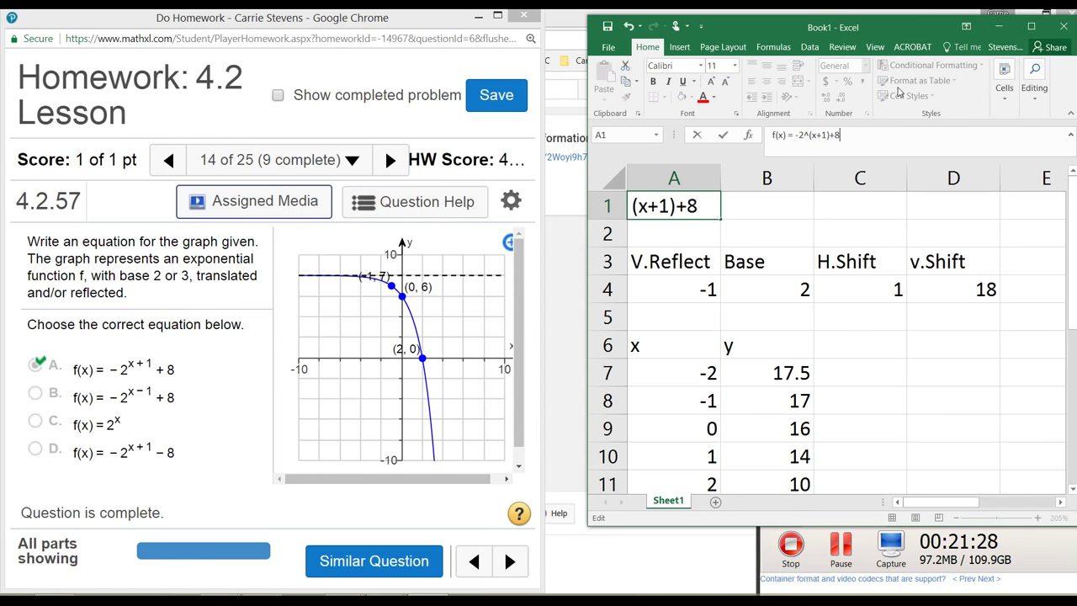
key(Return)
Set the v.Shift value in D4 to 8 and compare the y values in B7:B11 with the homework graph's points.
click(955, 284)
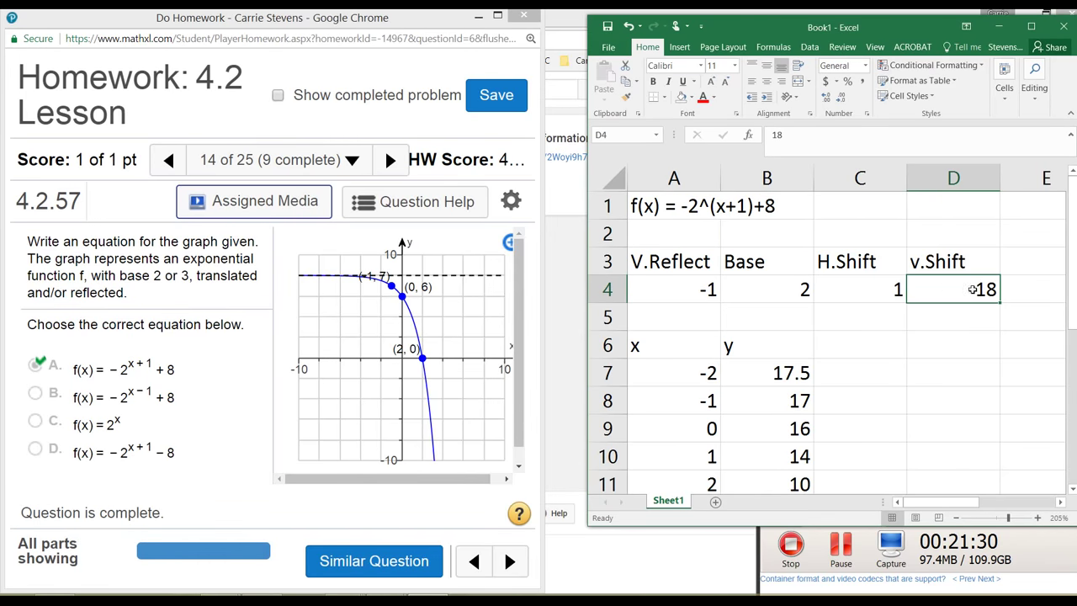
text(8)
key(Return)
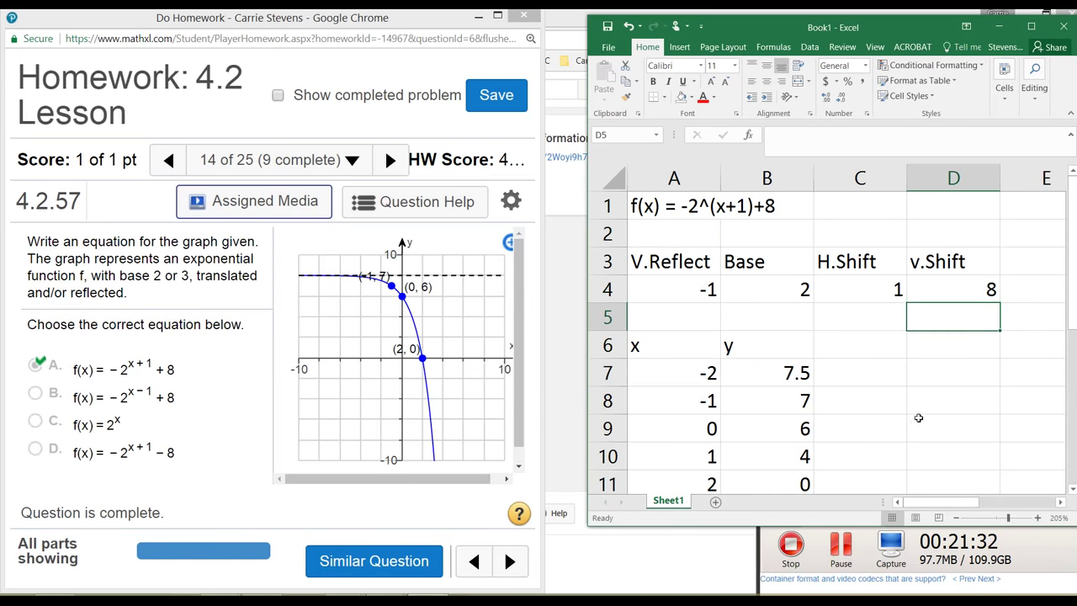
click(867, 428)
scroll(724, 354, down, 1)
drag(738, 300, 749, 387)
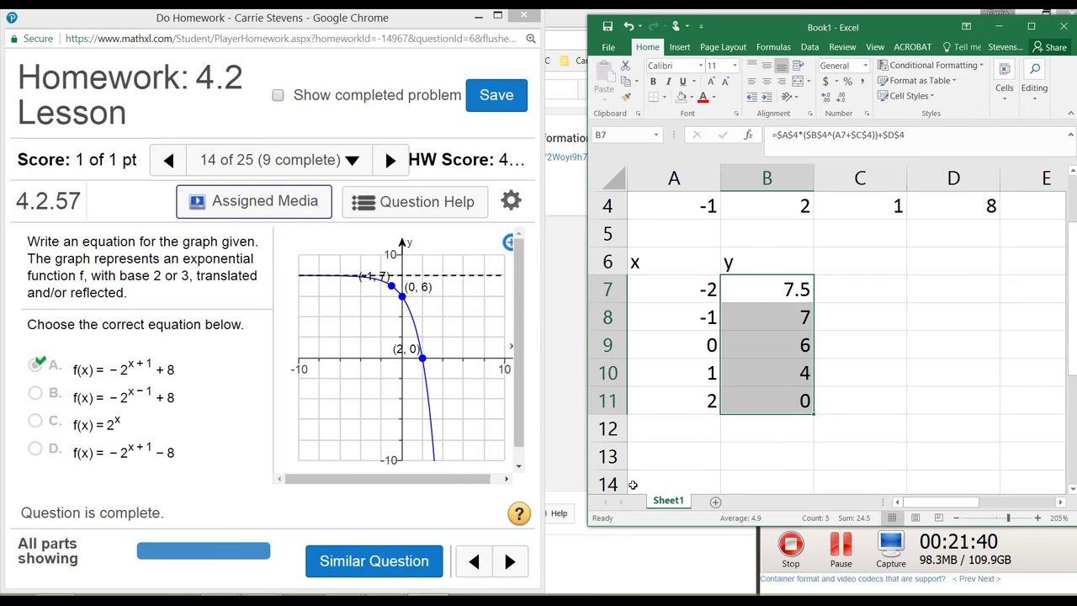
scroll(631, 484, up, 1)
scroll(757, 379, down, 1)
scroll(673, 360, up, 1)
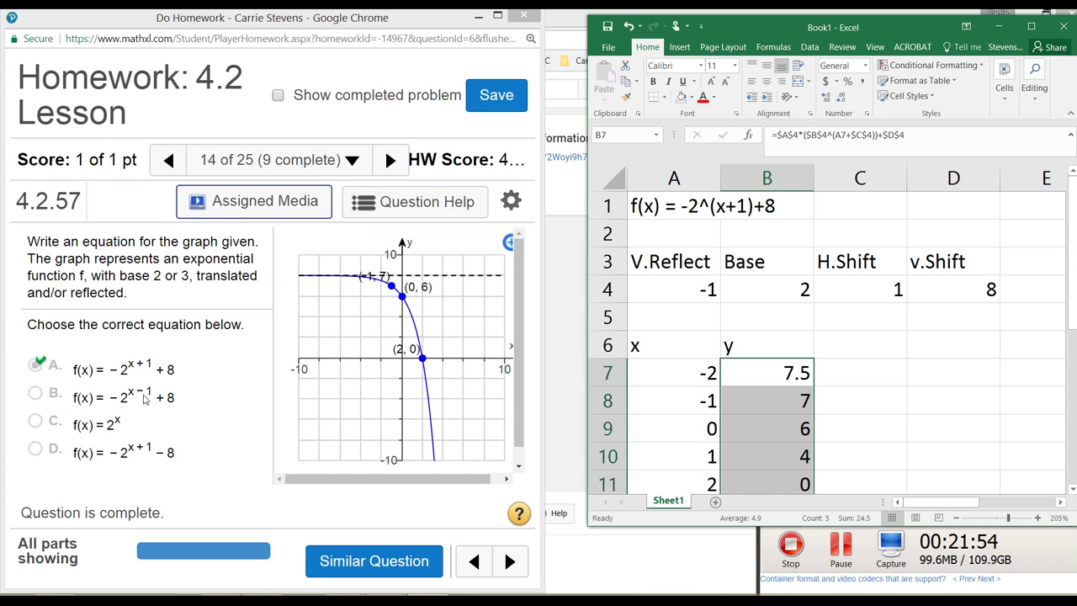
Set the H.Shift value in C4 to -1 to model answer B, and enter 1 in C5 below it.
click(845, 287)
text(-)
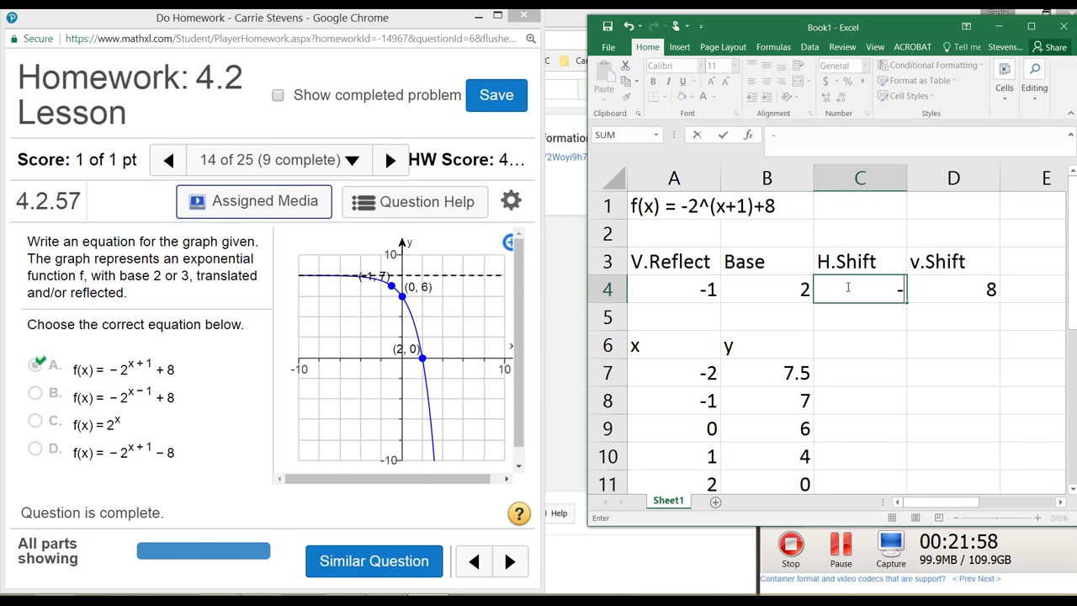
text(1)
key(Return)
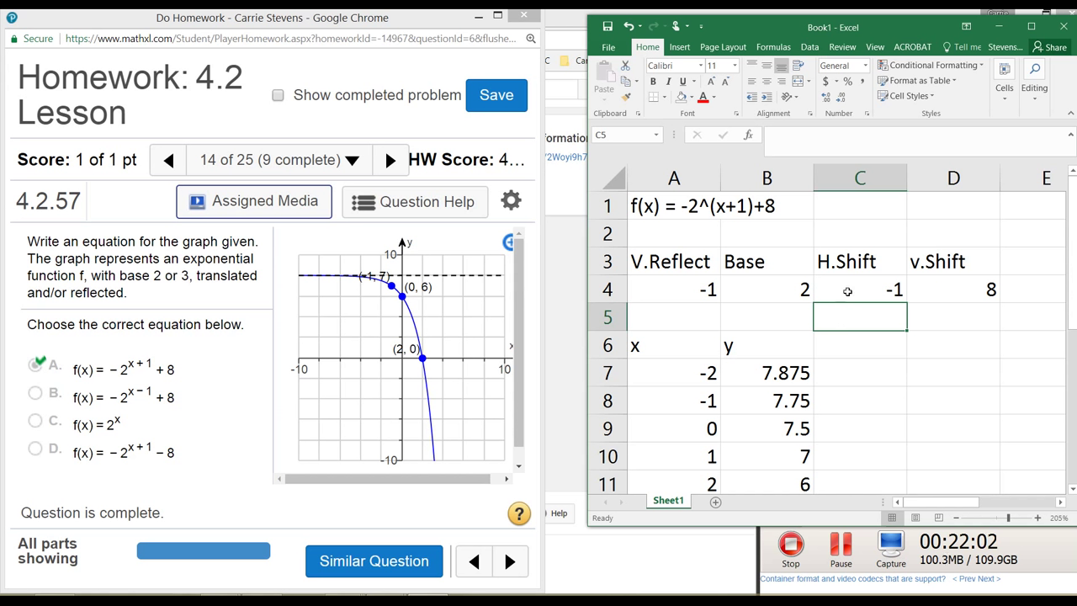
text(1)
key(Return)
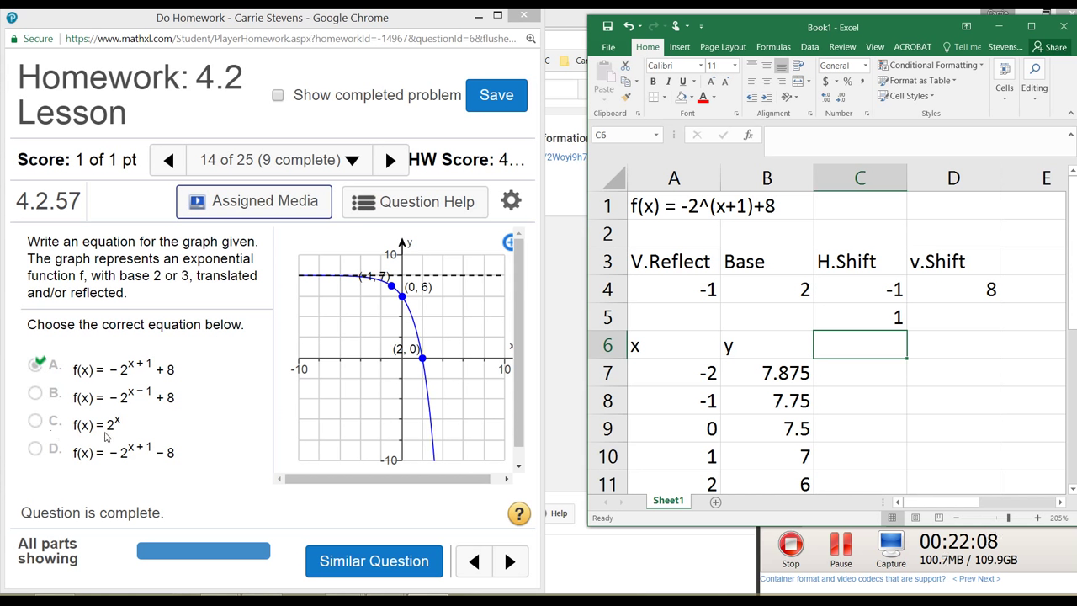
Model answer C, f(x) = 2^x, by setting V.Reflect in A4 to 1, H.Shift in C4 to 0 and v.Shift in D4 to 0.
click(661, 290)
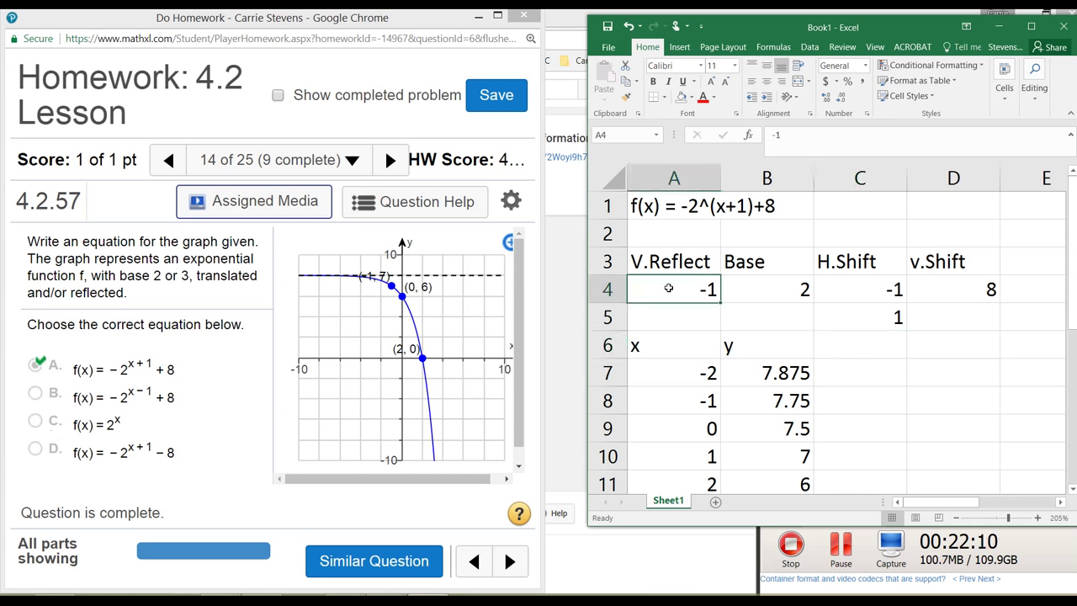
text(1)
key(Return)
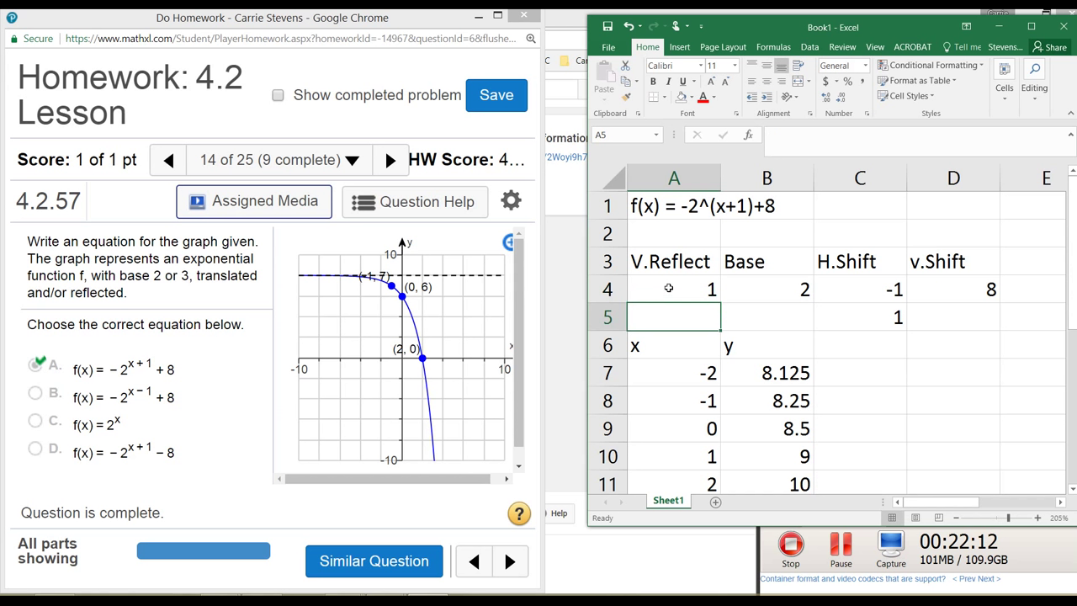
click(773, 289)
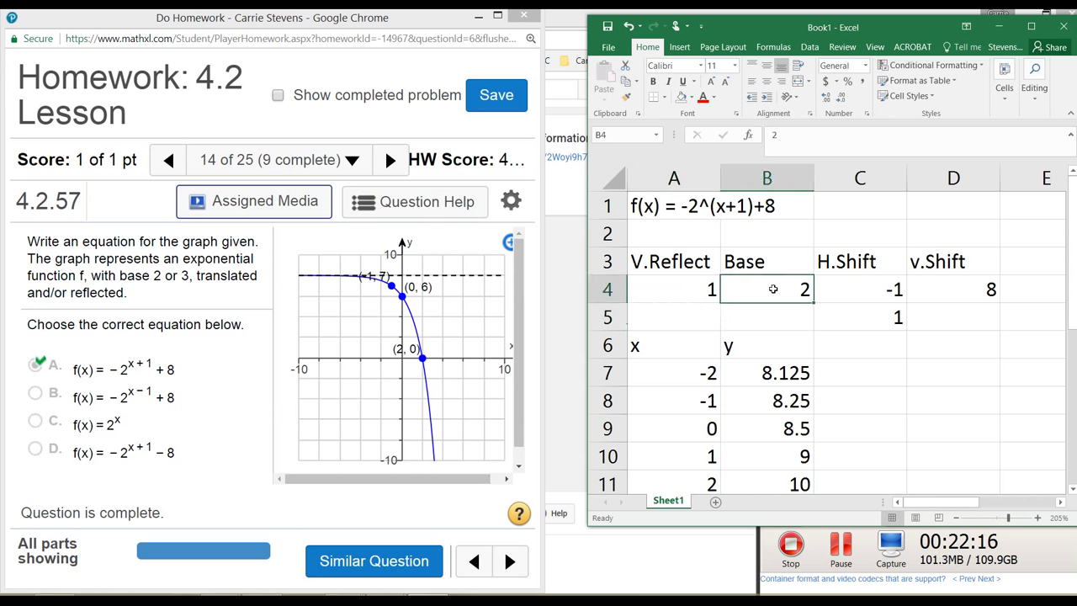
click(833, 295)
text(0)
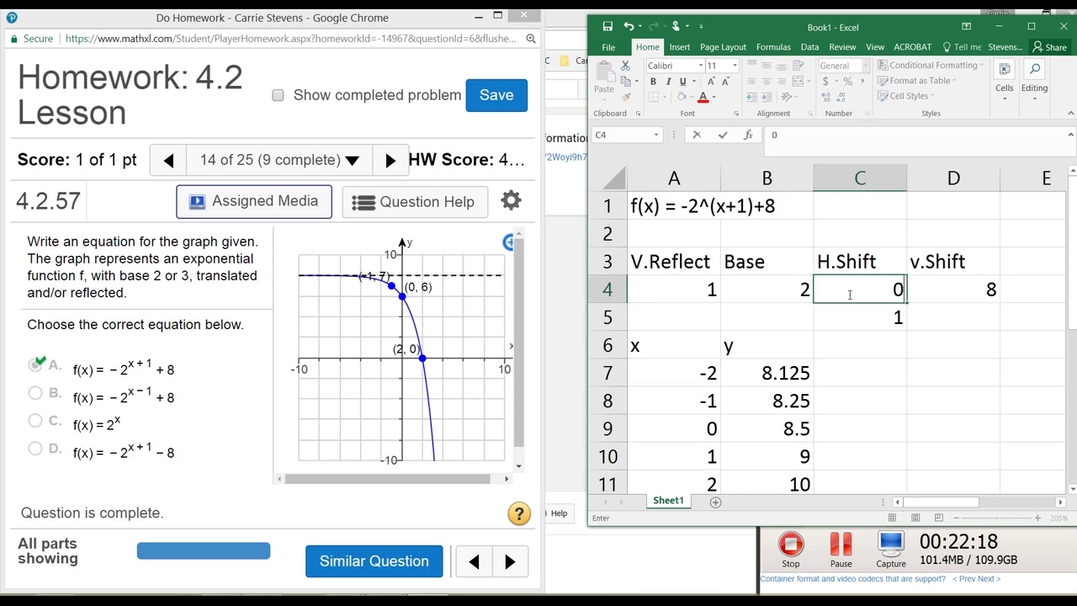
key(Return)
click(926, 299)
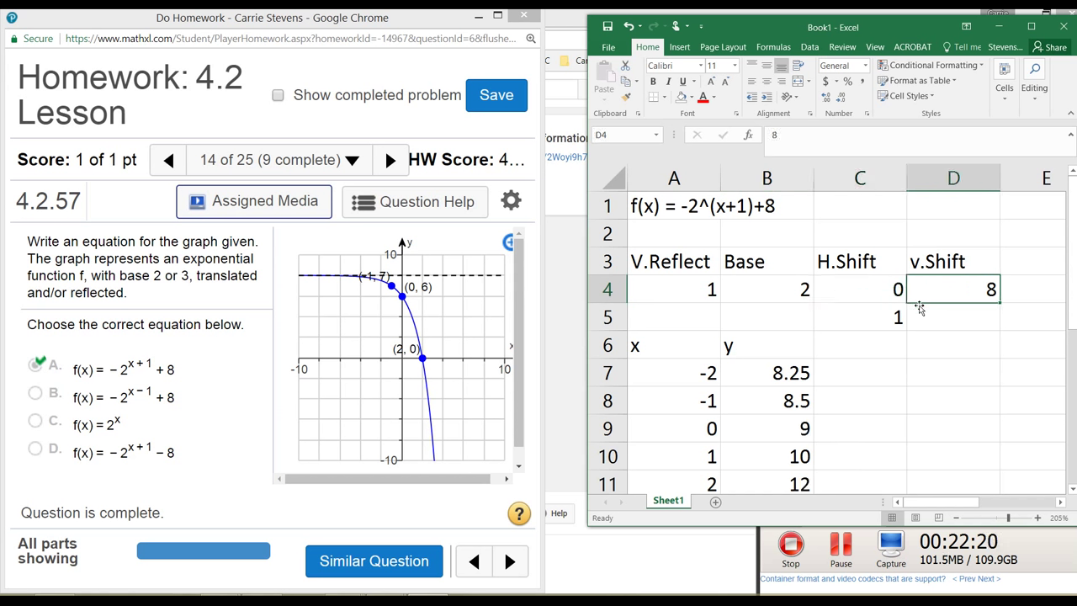
text(0)
key(Return)
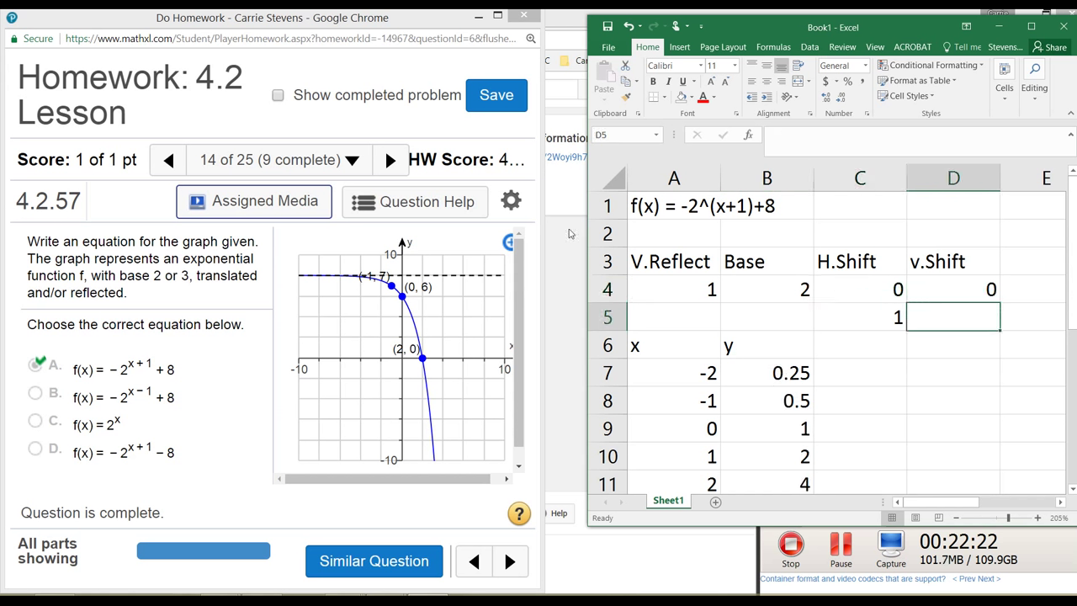
Change the function text in A1 to f(x) = -2^x.
click(645, 207)
click(861, 140)
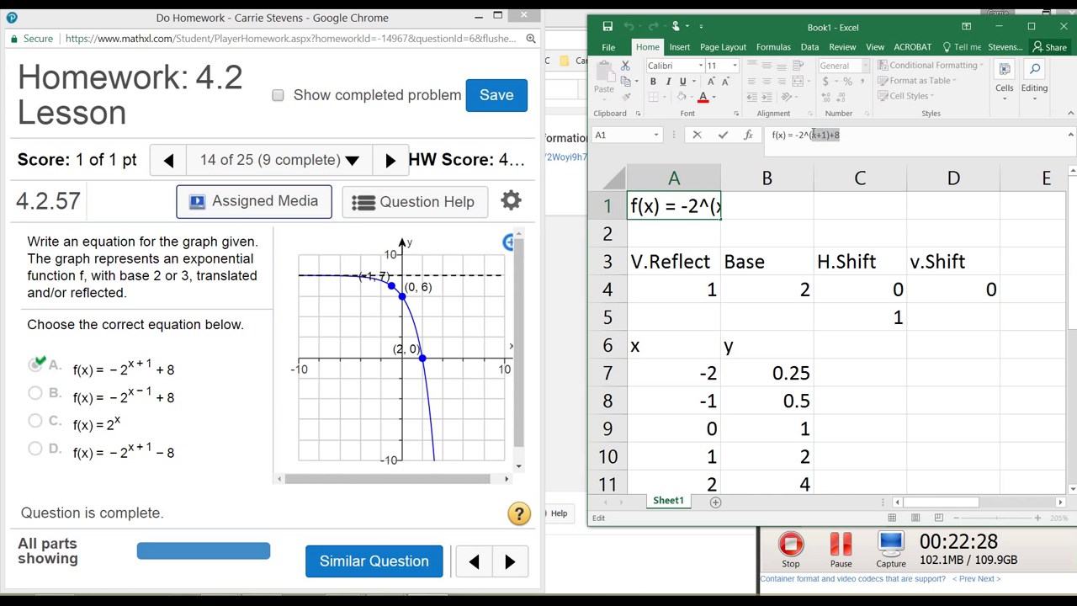
drag(809, 137, 830, 140)
text(x)
key(Return)
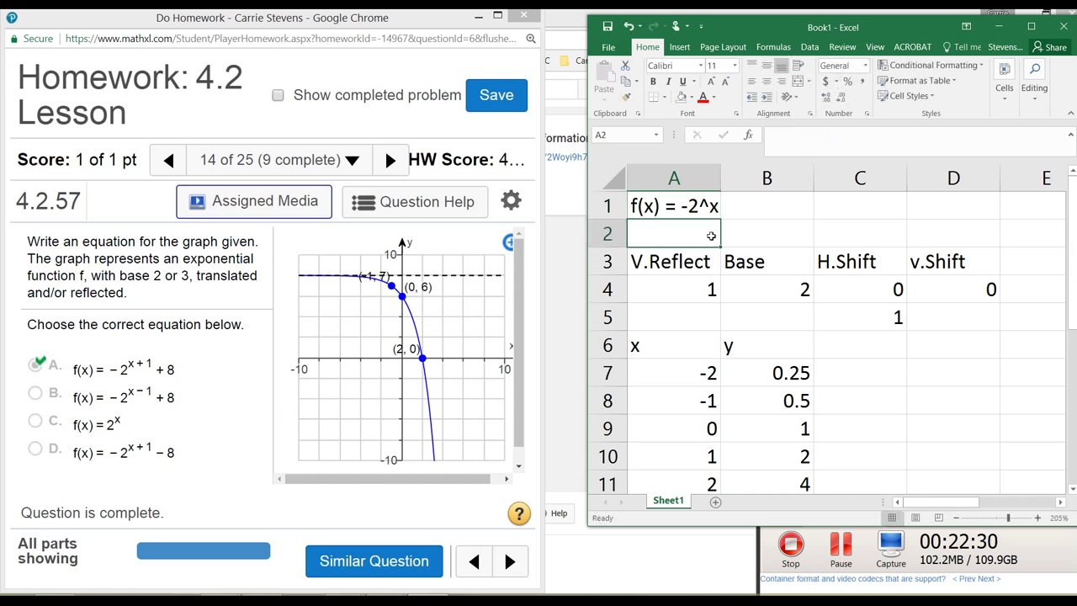
Review the function text and parameter cells A4:D4, and clear the extra value in C5 below H.Shift.
click(641, 207)
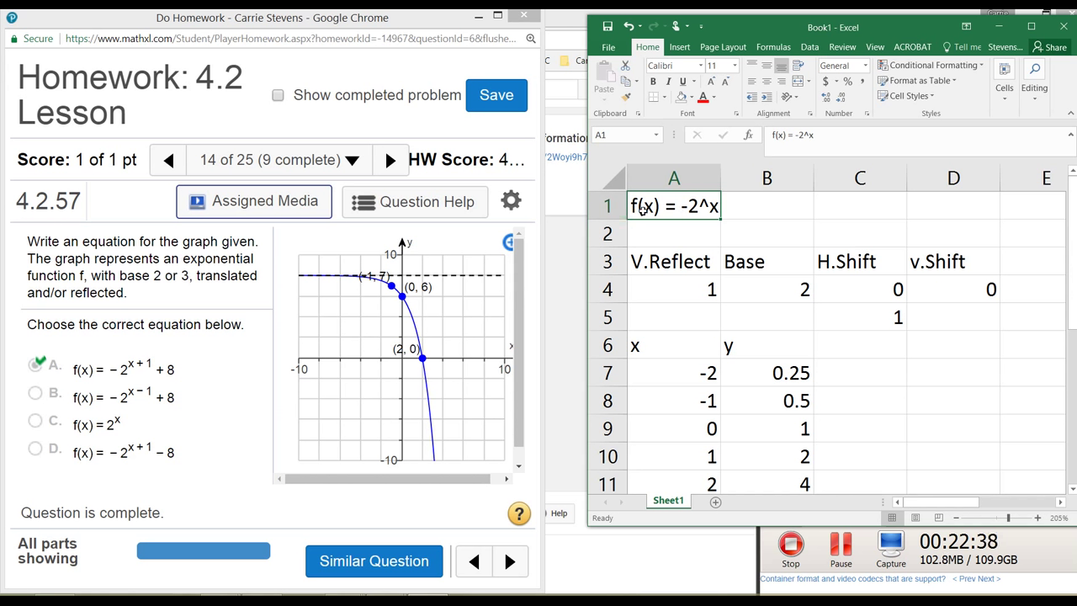
click(699, 266)
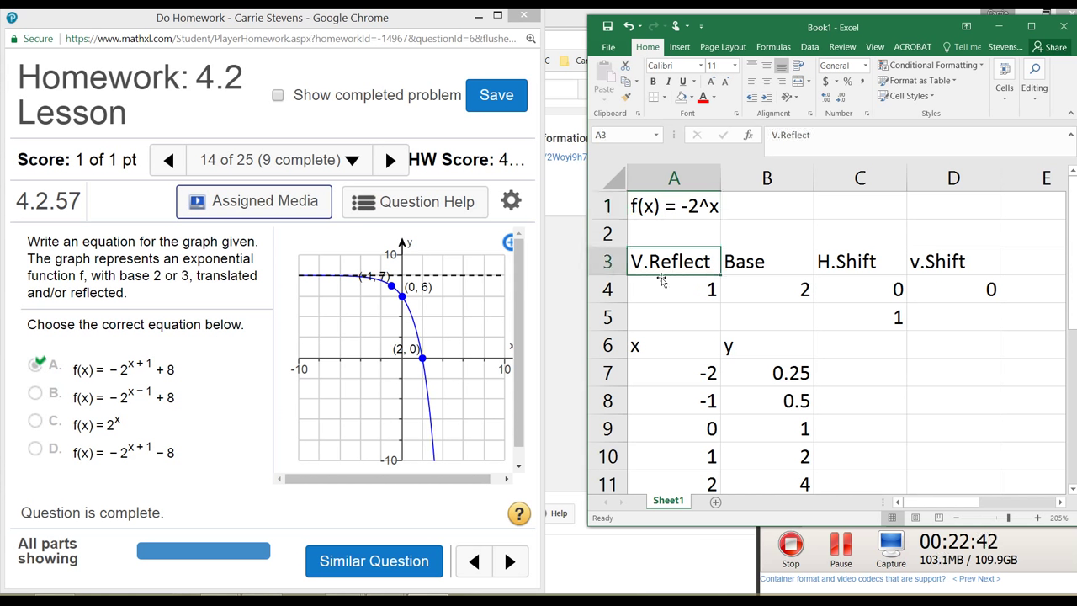
drag(648, 286, 918, 290)
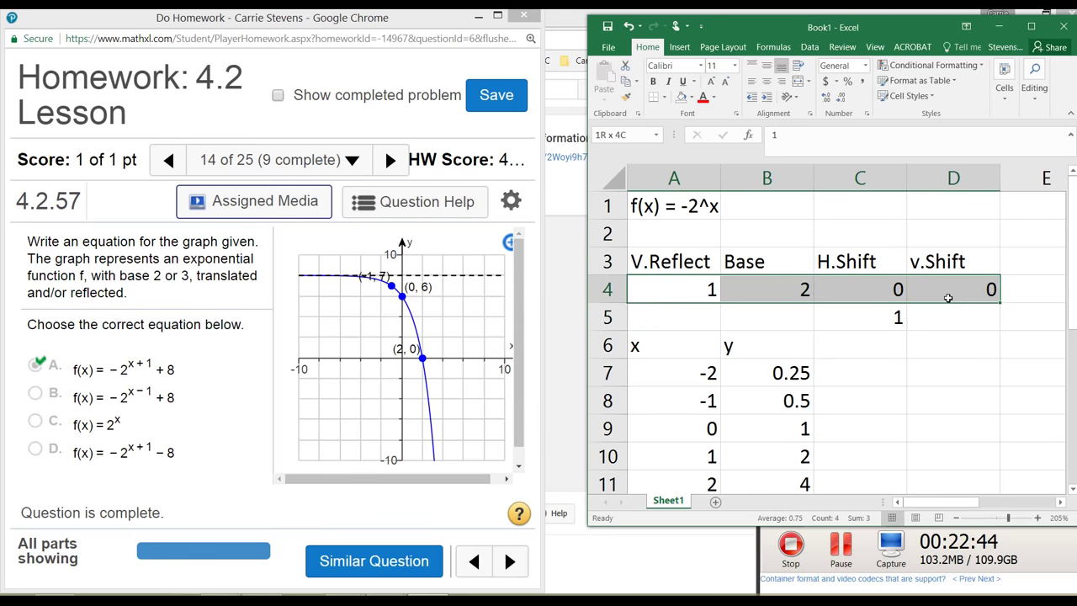
click(831, 318)
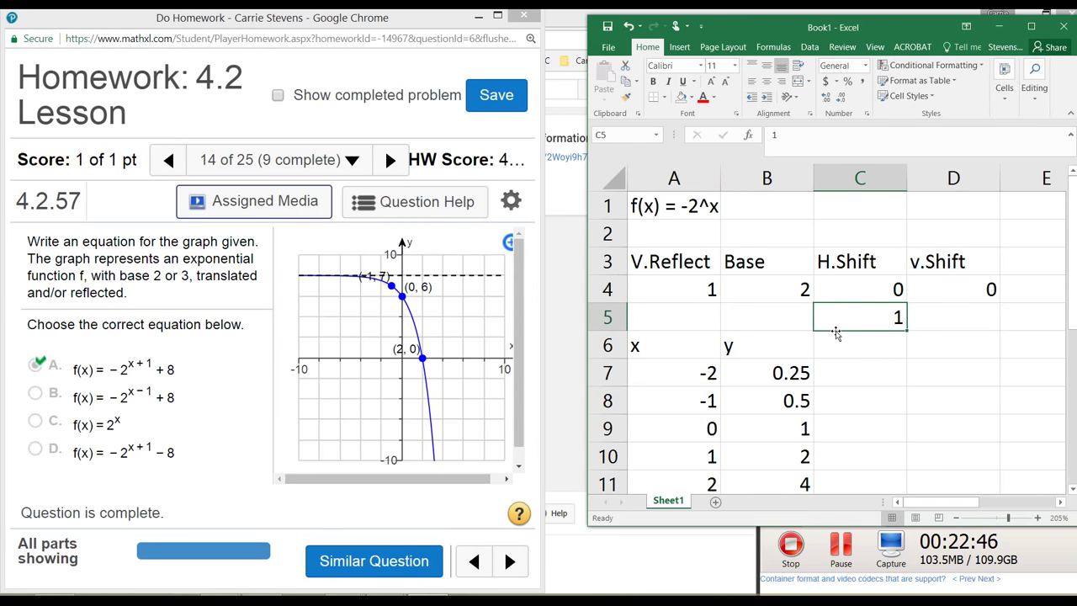
key(Delete)
key(Down)
key(Down)
Inspect the y formula in B7 and advance the homework to question 15 of 25.
click(787, 368)
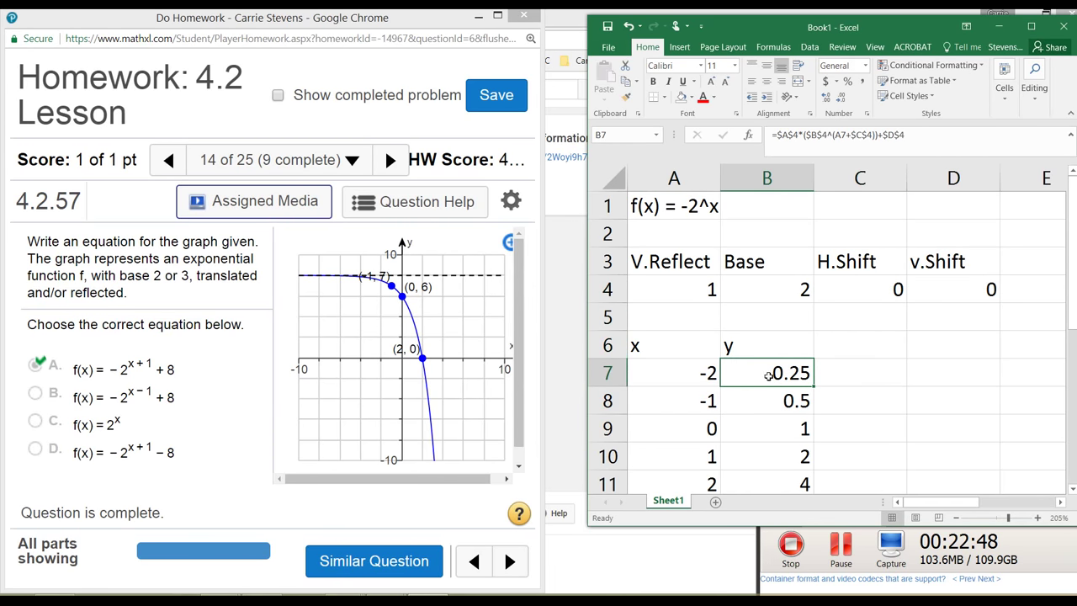
scroll(771, 404, down, 1)
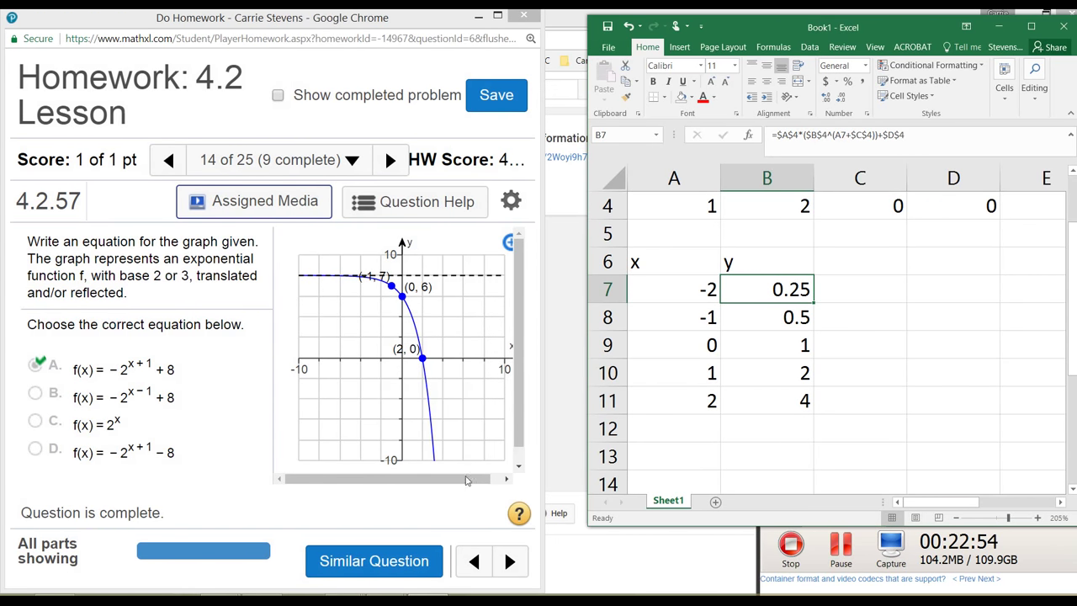
click(509, 561)
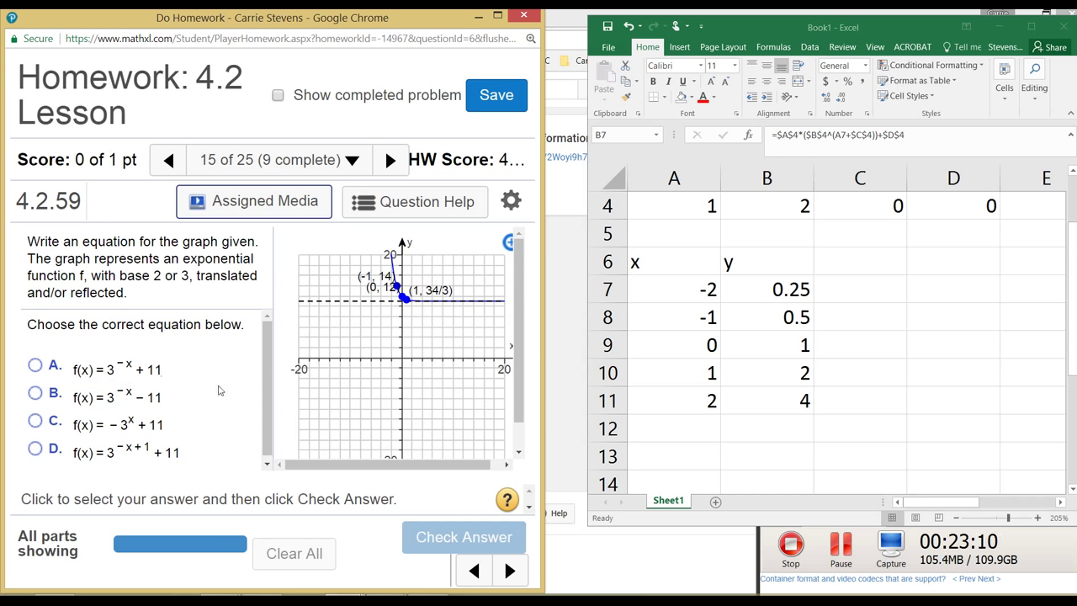
Replace the function text in A1 with f(x) = 3^(-x)+11 to match answer A of the new homework question.
click(672, 349)
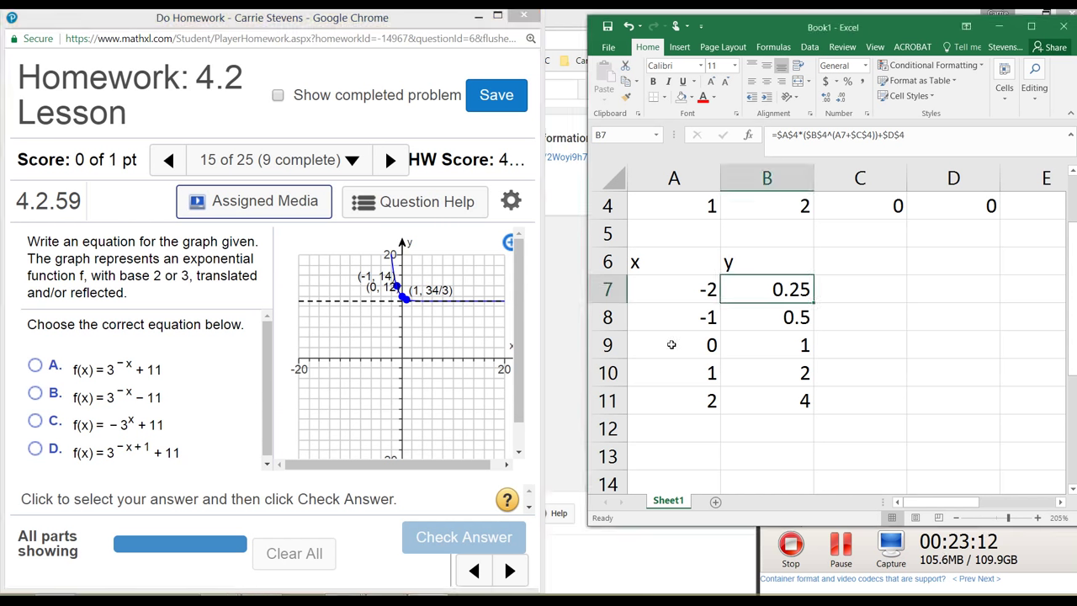
scroll(672, 345, up, 1)
click(668, 285)
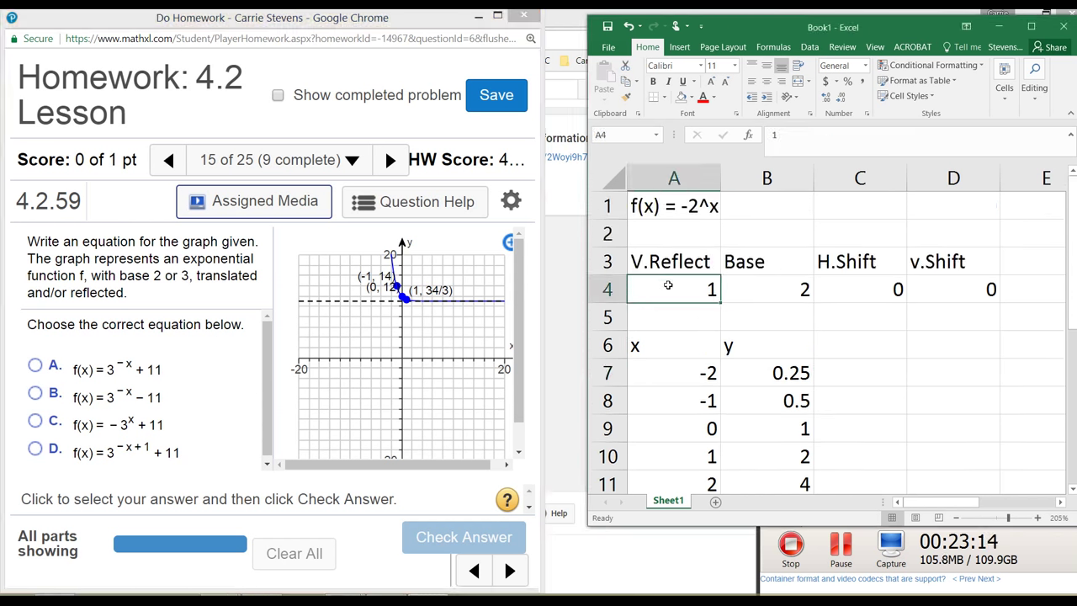
click(649, 208)
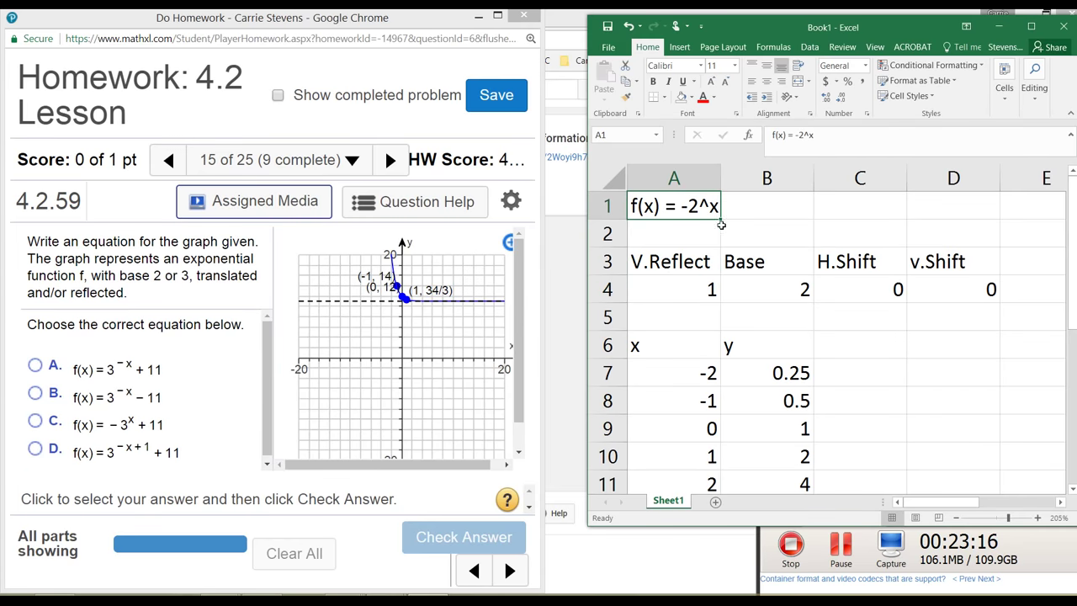
drag(816, 135, 794, 134)
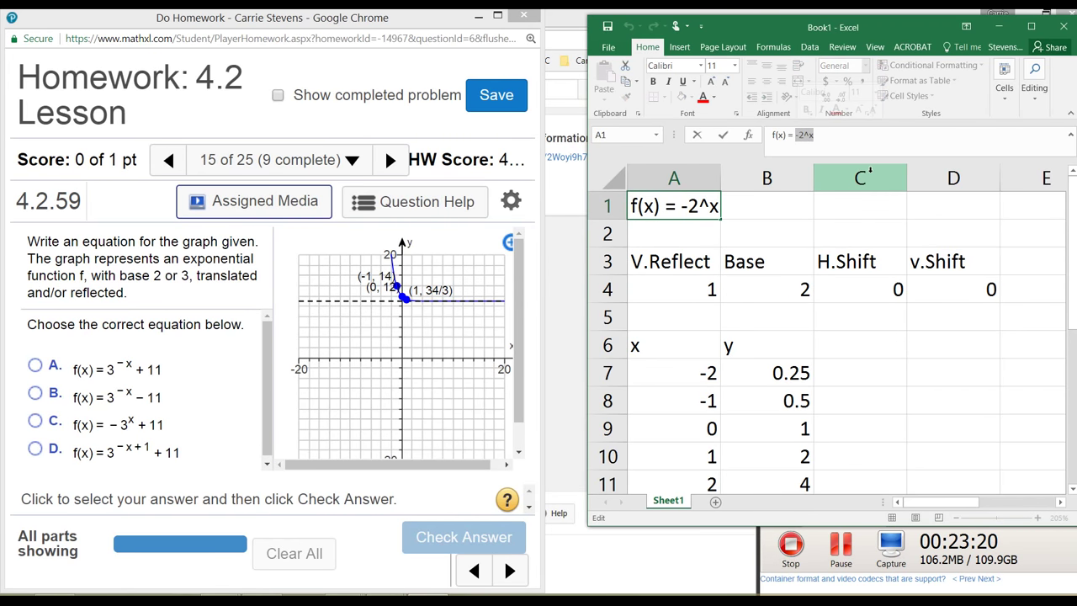
text(3)
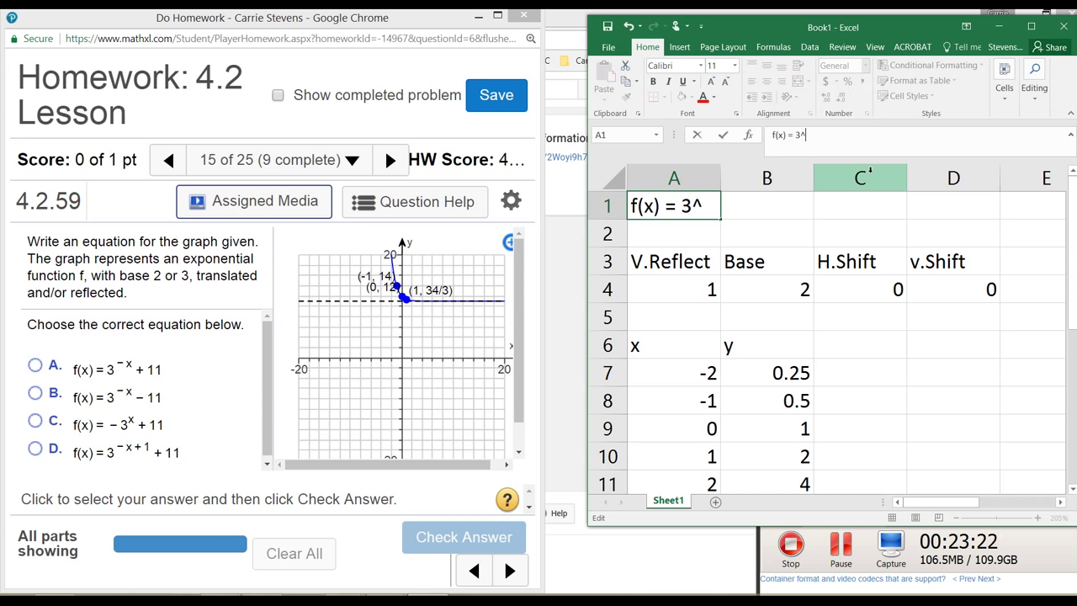
text(^(-x)
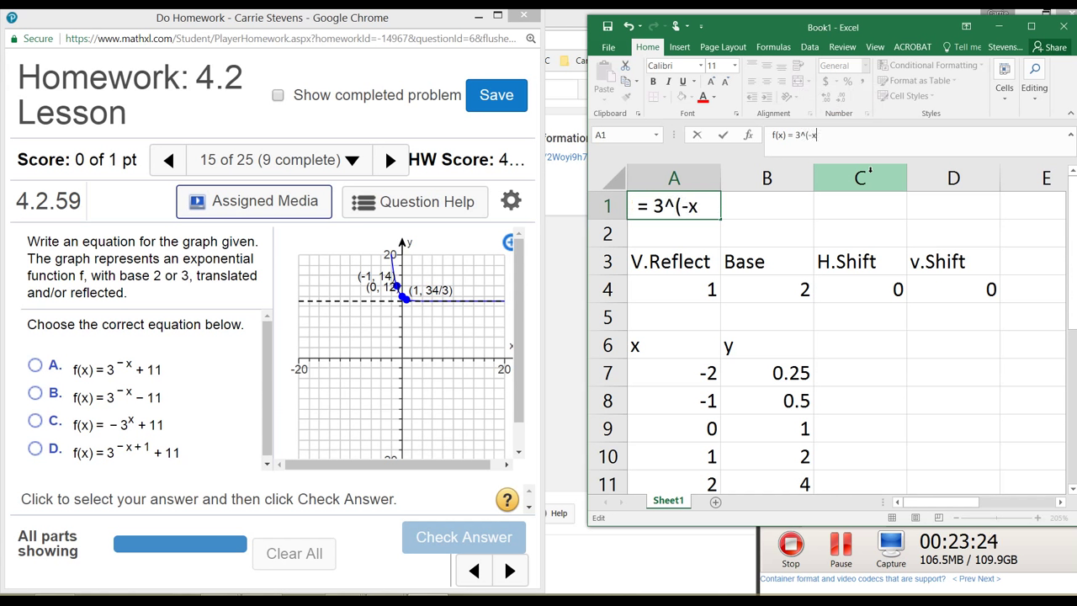
text()+11)
key(Return)
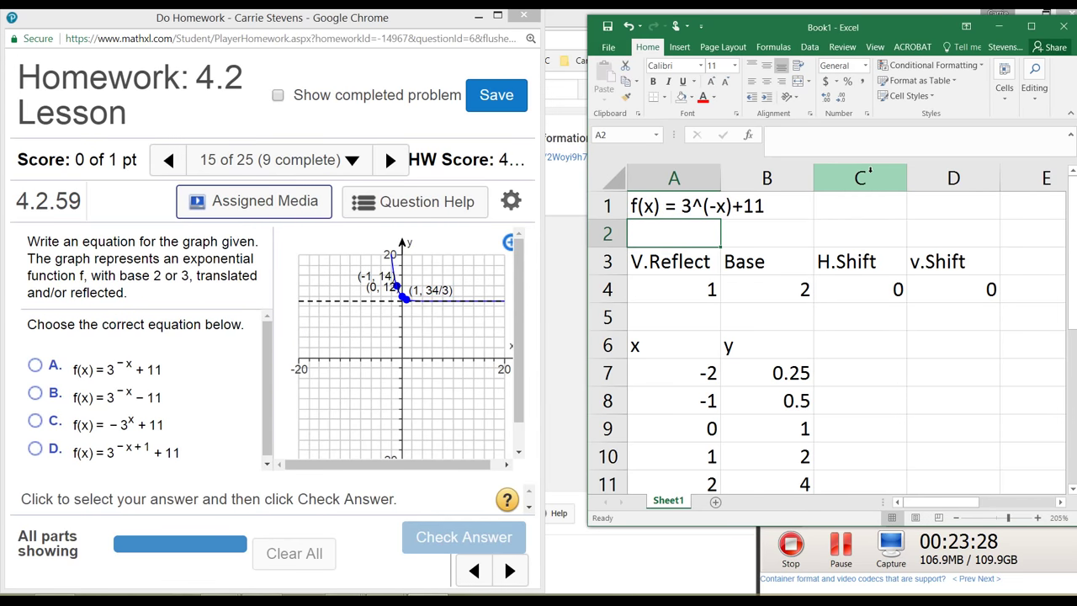
Set the Base value in B4 to 3.
click(697, 289)
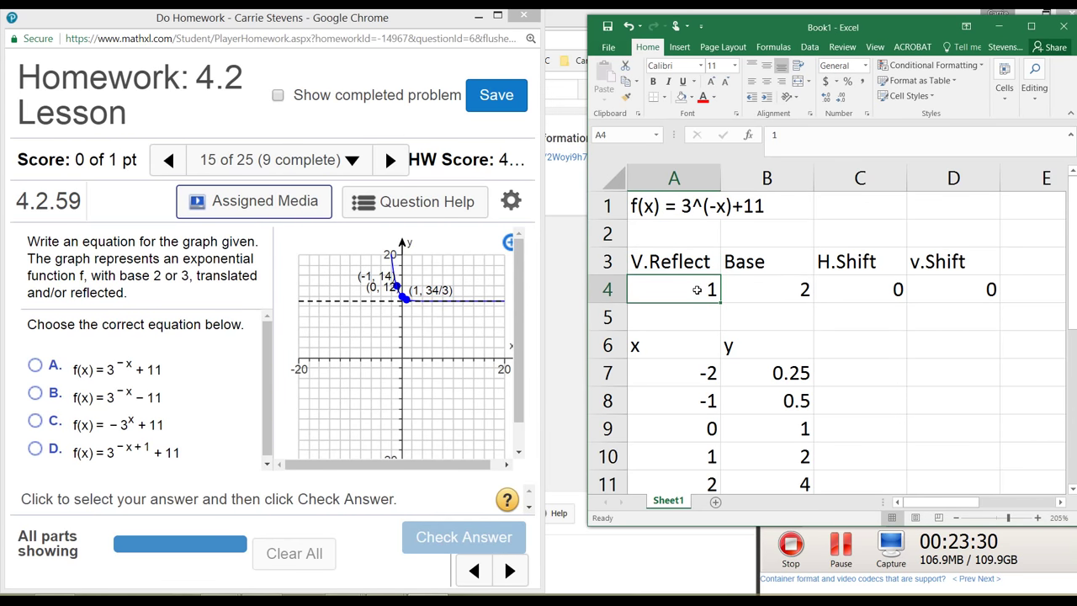
click(747, 288)
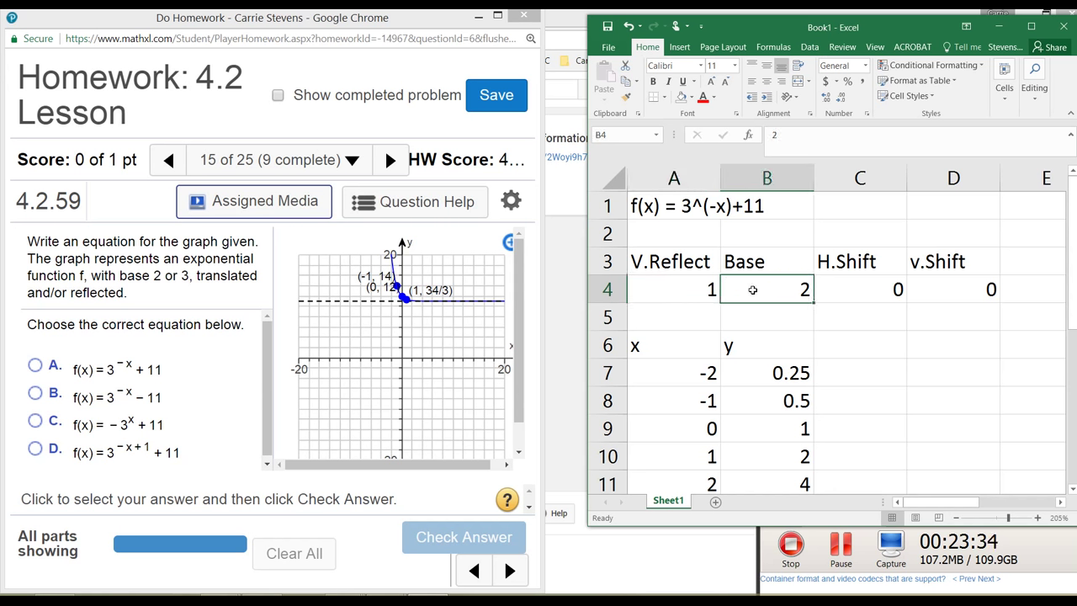
text(3)
key(Return)
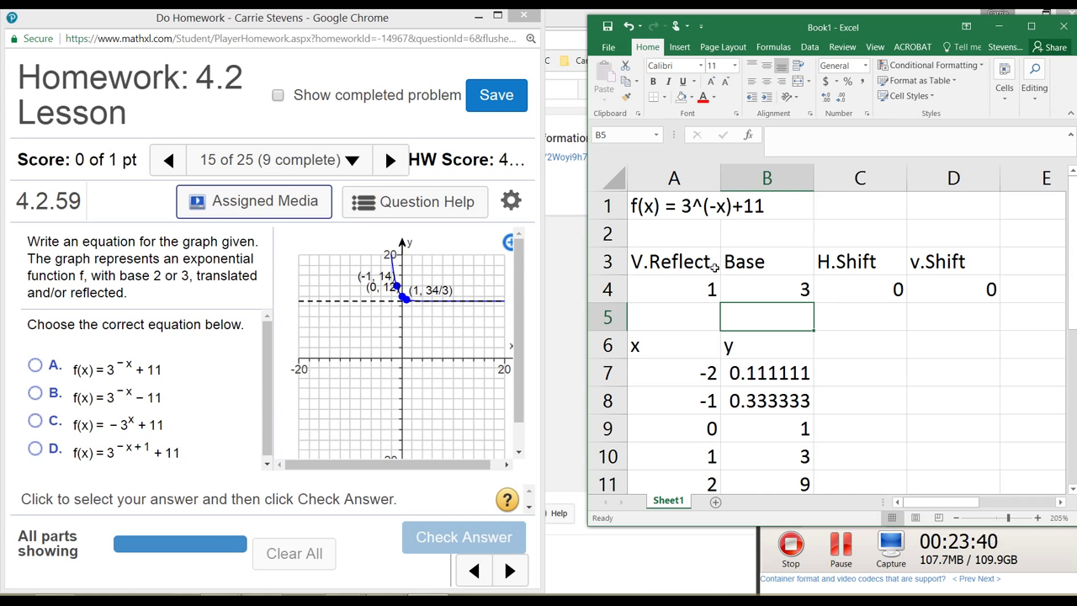
Shift the Base, H.Shift and v.Shift cells one column right and add an H.Reflect header in B3 with -1 in B4.
drag(748, 263, 932, 306)
click(789, 261)
text(H)
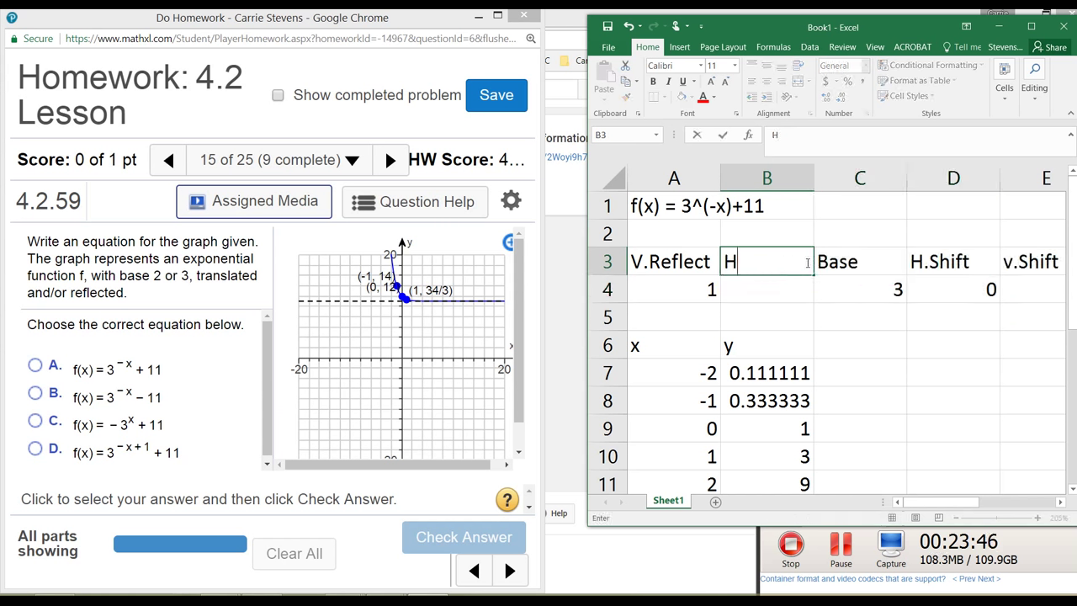
text(.Reflect)
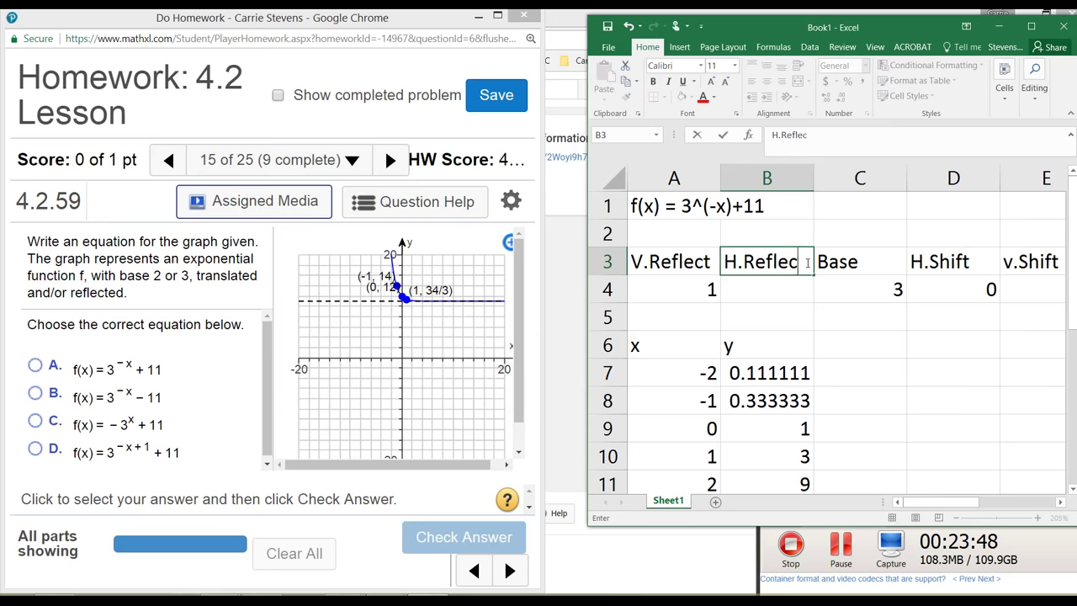
key(ctrl+Return)
key(Return)
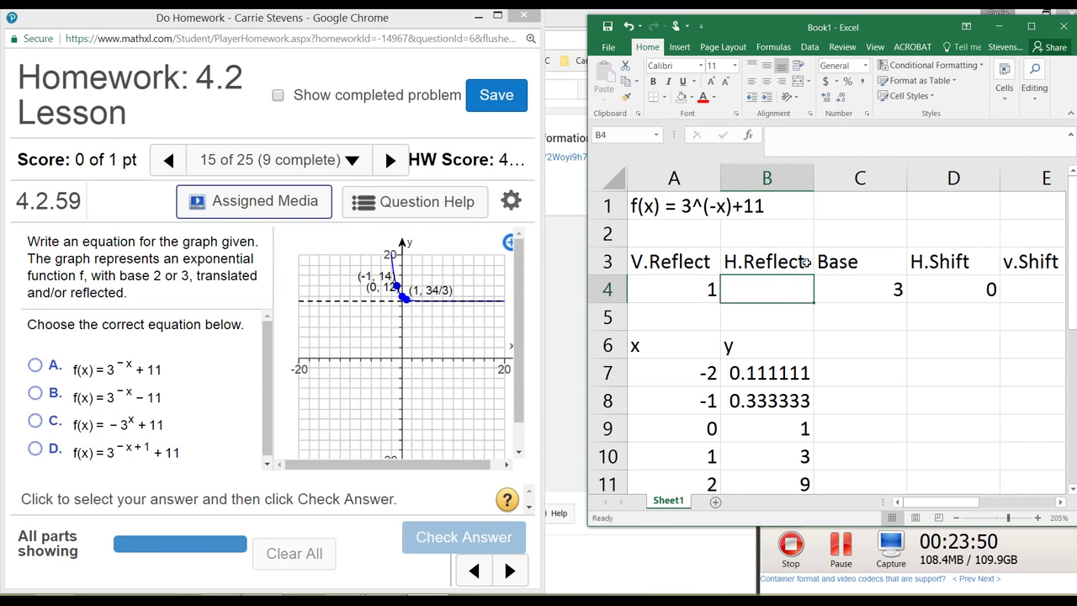
text(-1)
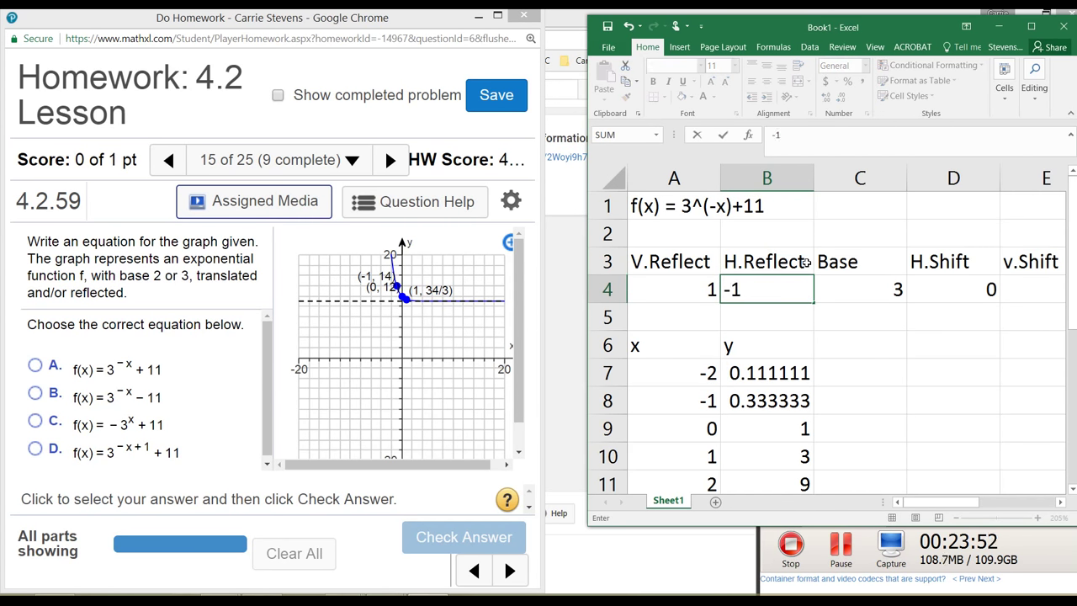
key(Return)
Multiply x by the H.Reflect cell in B7's exponent, making the formula =$A$4*($C$4^($B$4*A7+$D$4))+$E$4.
click(760, 373)
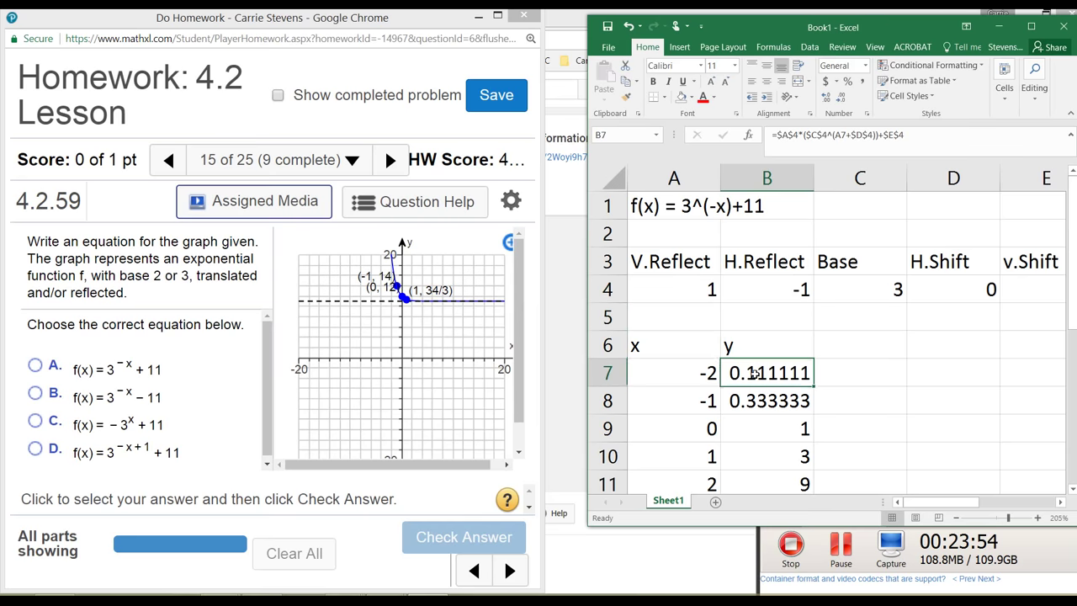
click(845, 136)
double_click(841, 134)
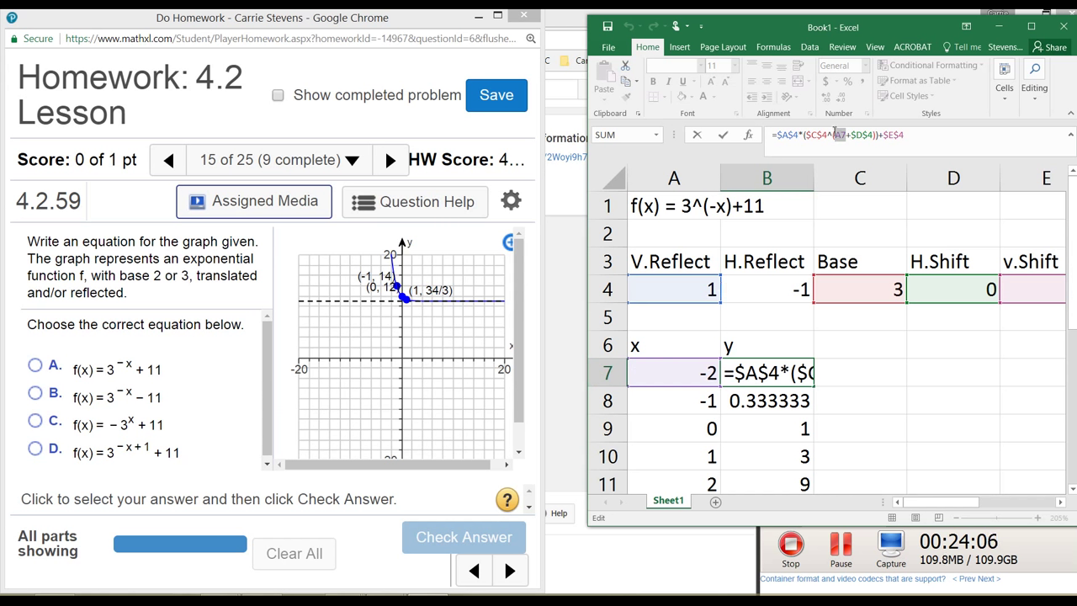
click(835, 135)
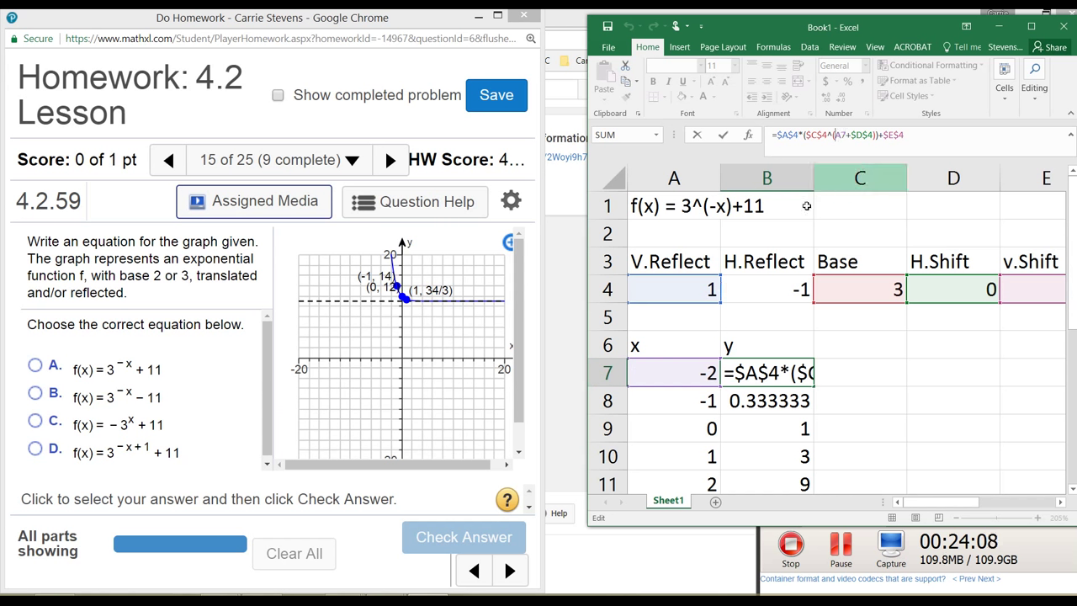
click(742, 287)
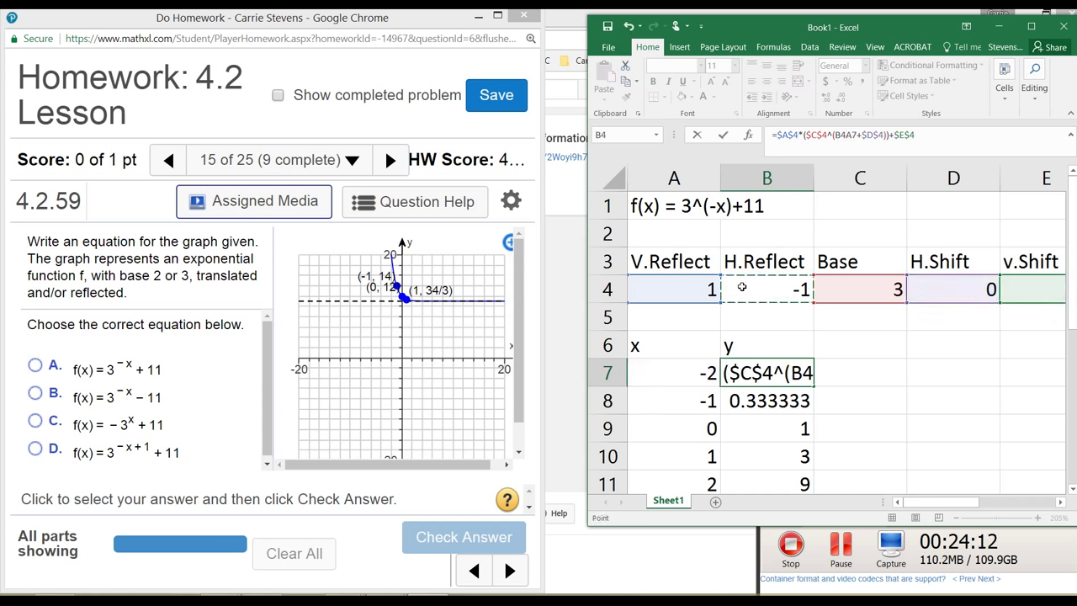
text(*)
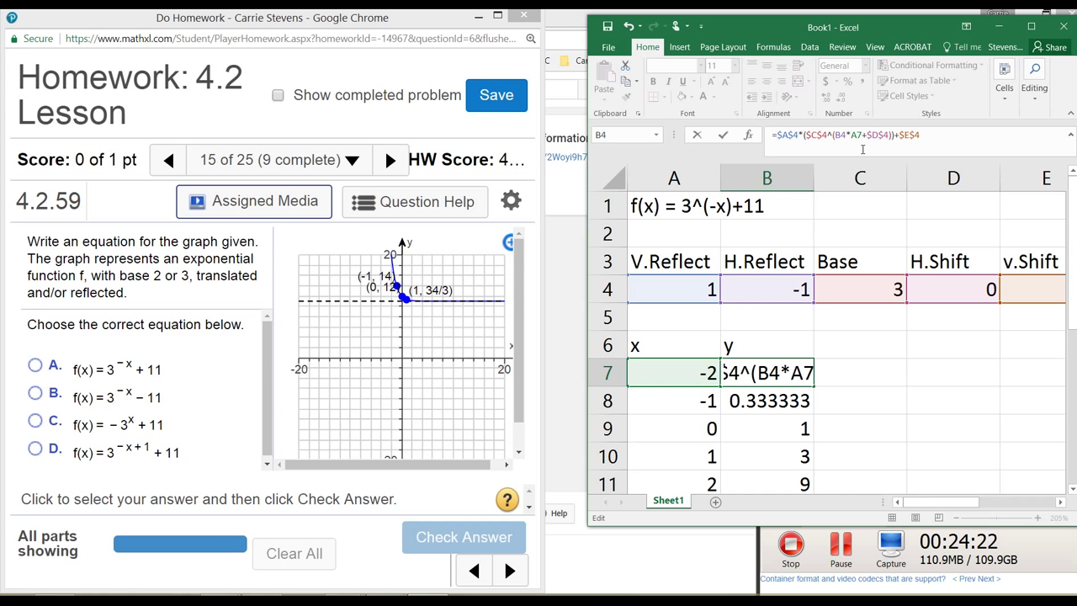
text($A)
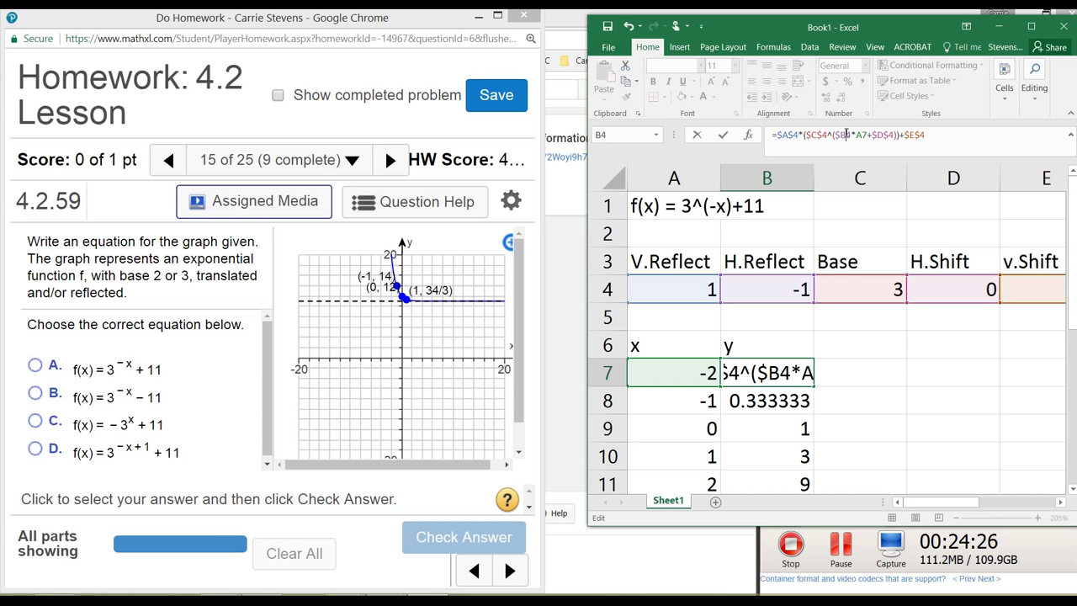
text($)
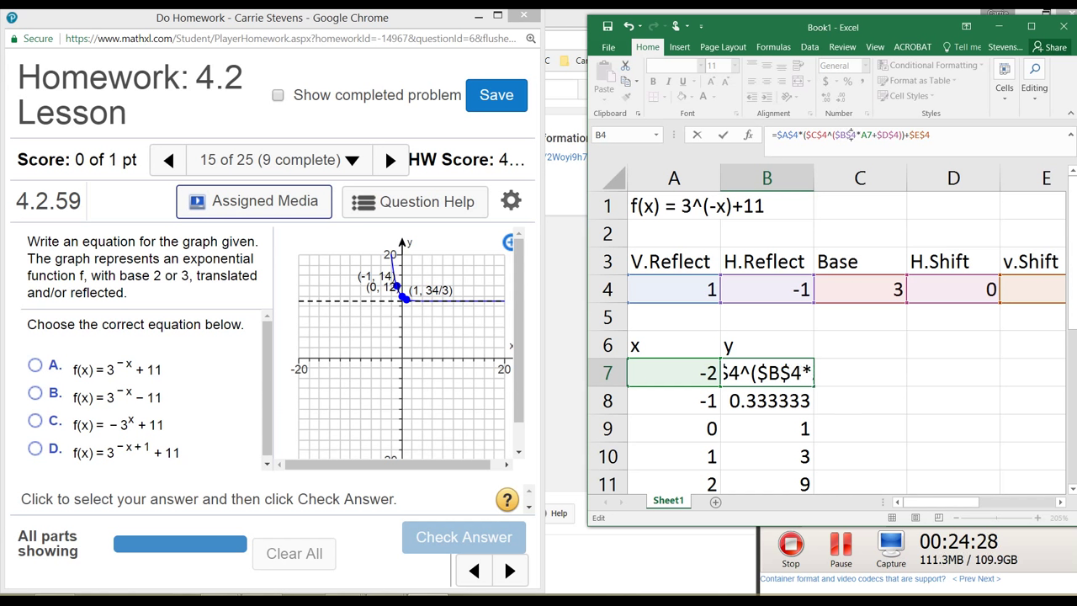
key(Return)
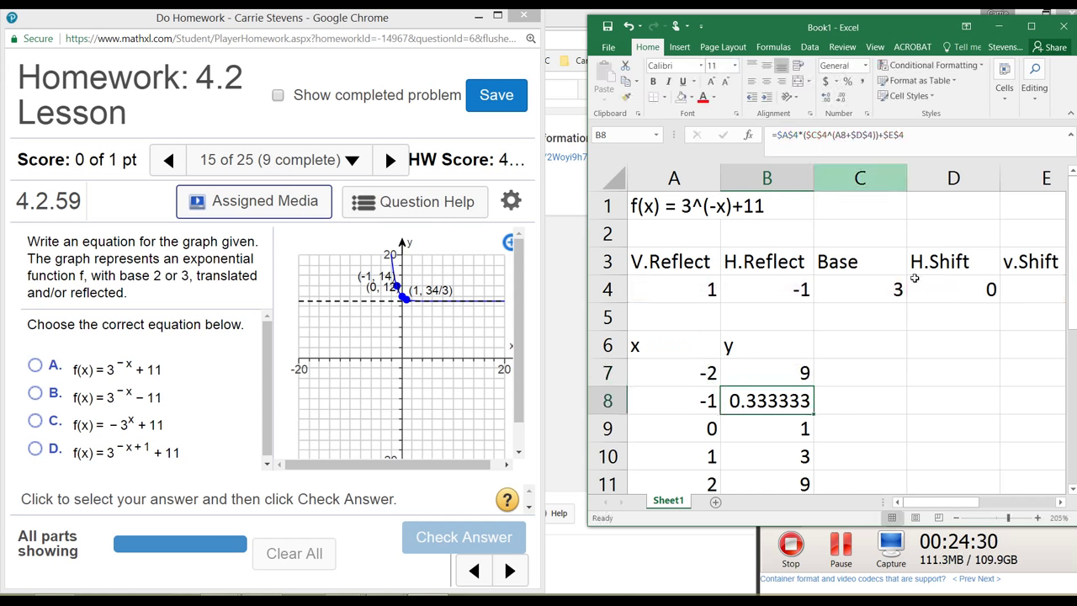
Fill the revised y formula from B7 down to B11 and check the copied formula in B11.
click(779, 381)
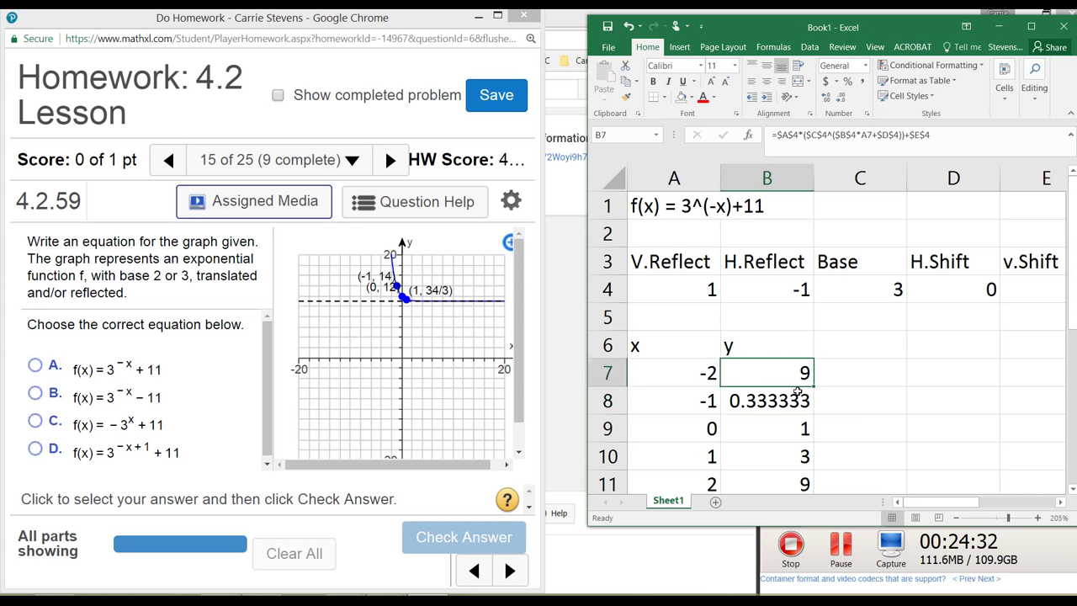
scroll(800, 362, down, 1)
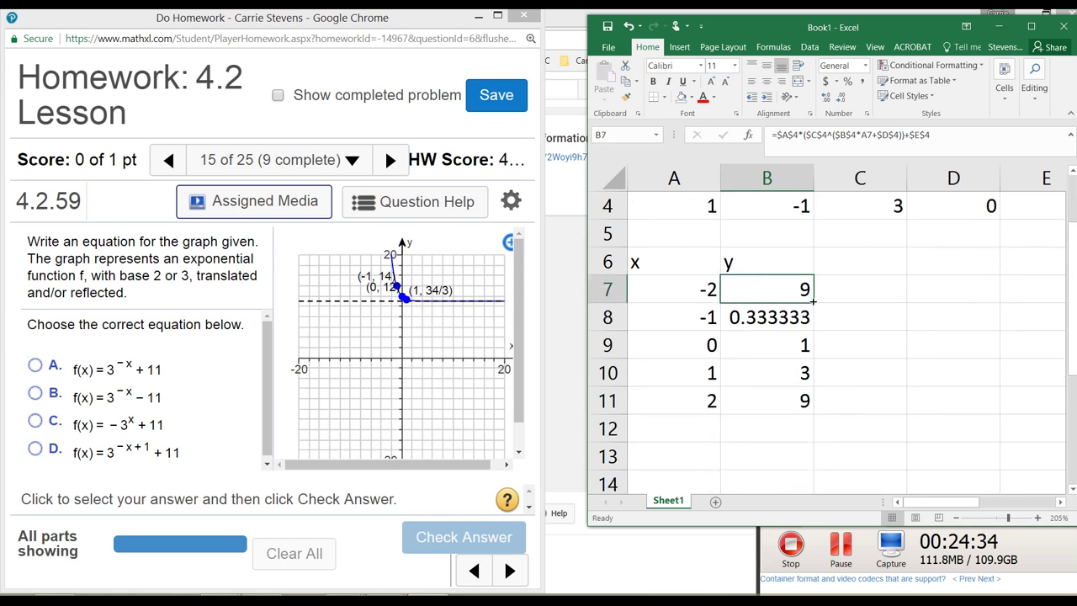
drag(813, 307, 821, 422)
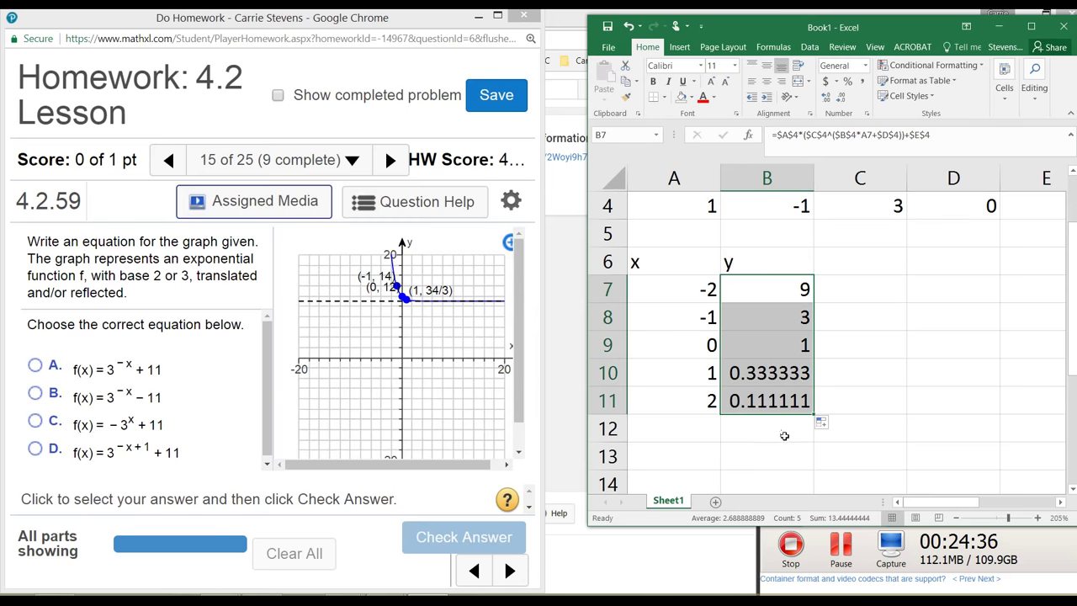
click(769, 406)
scroll(790, 400, up, 1)
scroll(790, 399, up, 1)
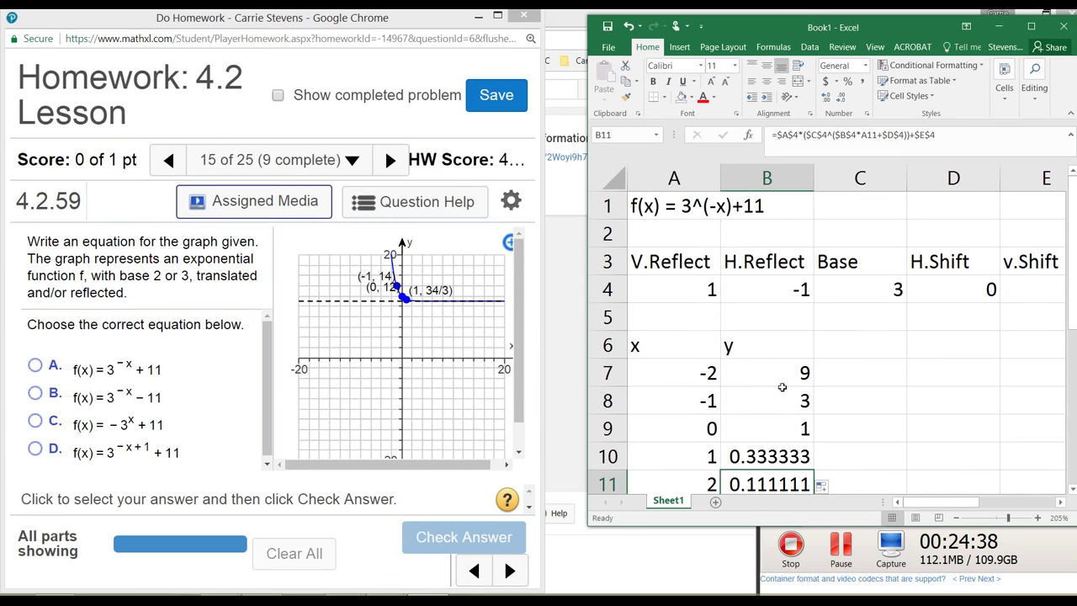
Set the v.Shift value in E4 to 11 and check the y formula in B7.
click(841, 551)
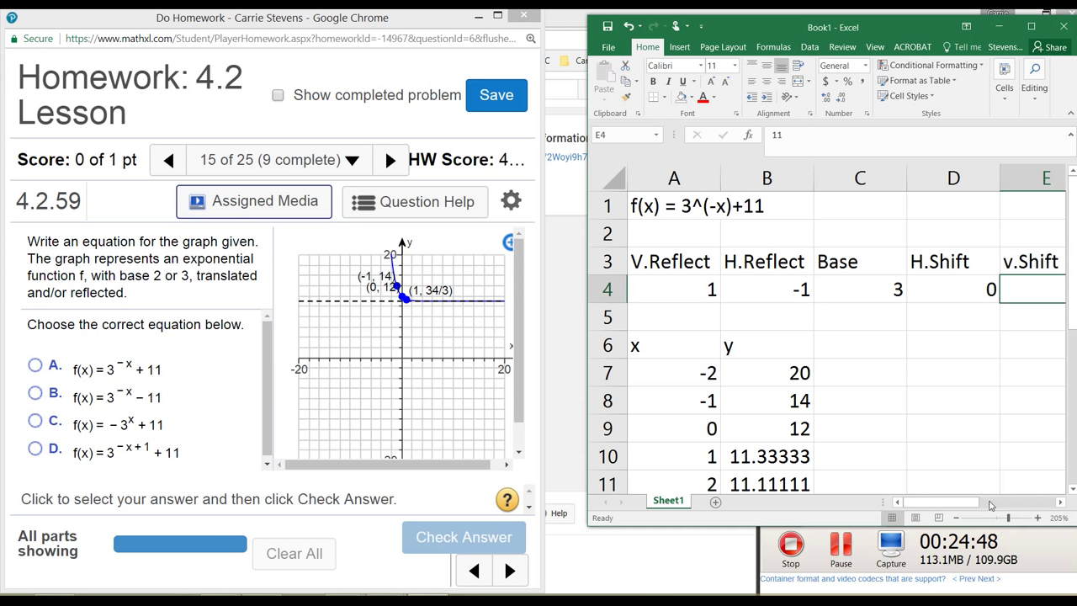
mouse_move(968, 505)
mouse_down()
mouse_move(1010, 505)
mouse_move(968, 505)
mouse_up()
scroll(842, 405, down, 1)
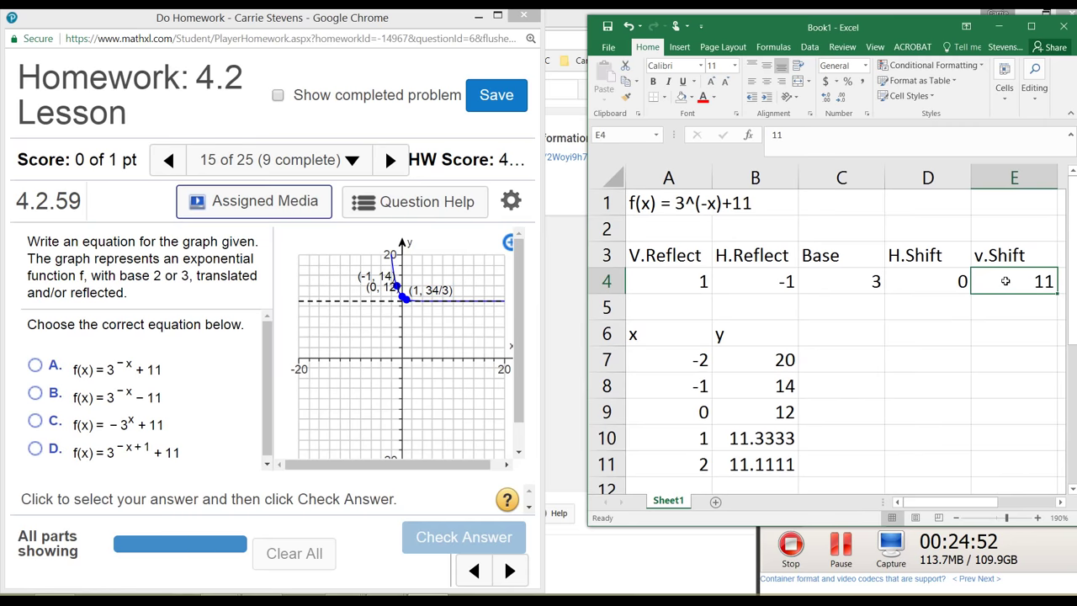
click(763, 357)
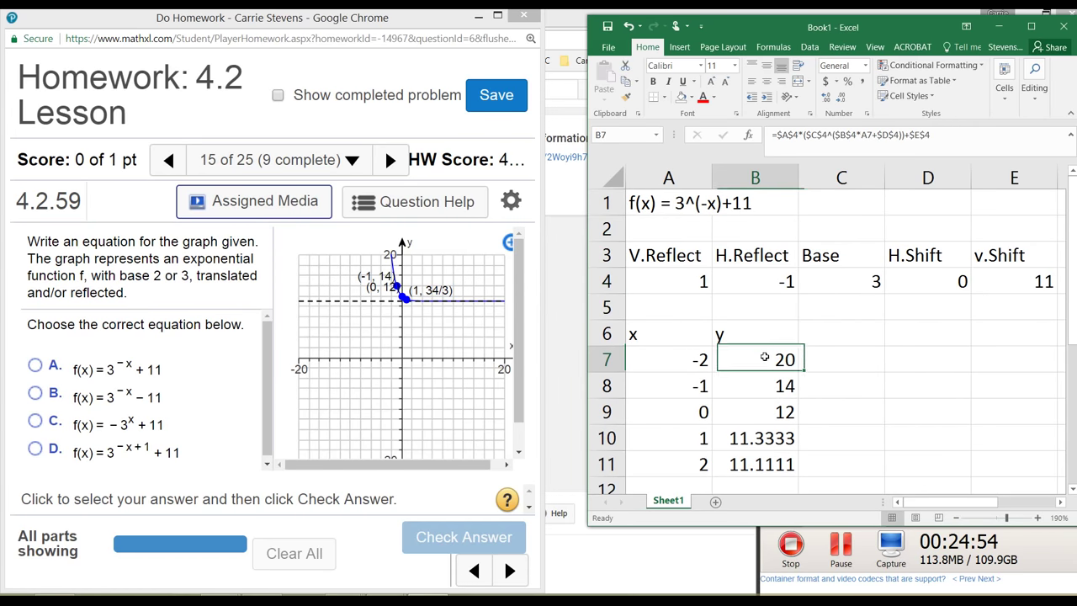
click(1019, 282)
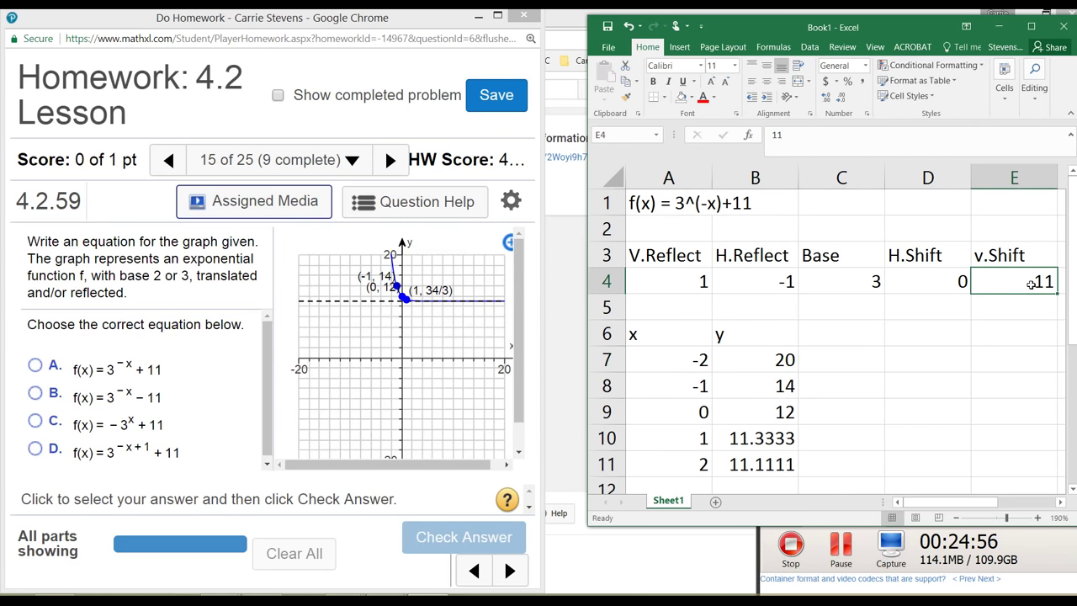
Reset the v.Shift value in E4 to 0 and compare the unshifted y values in B7 to B11.
scroll(1031, 285, up, 1)
text(0)
key(ctrl+Return)
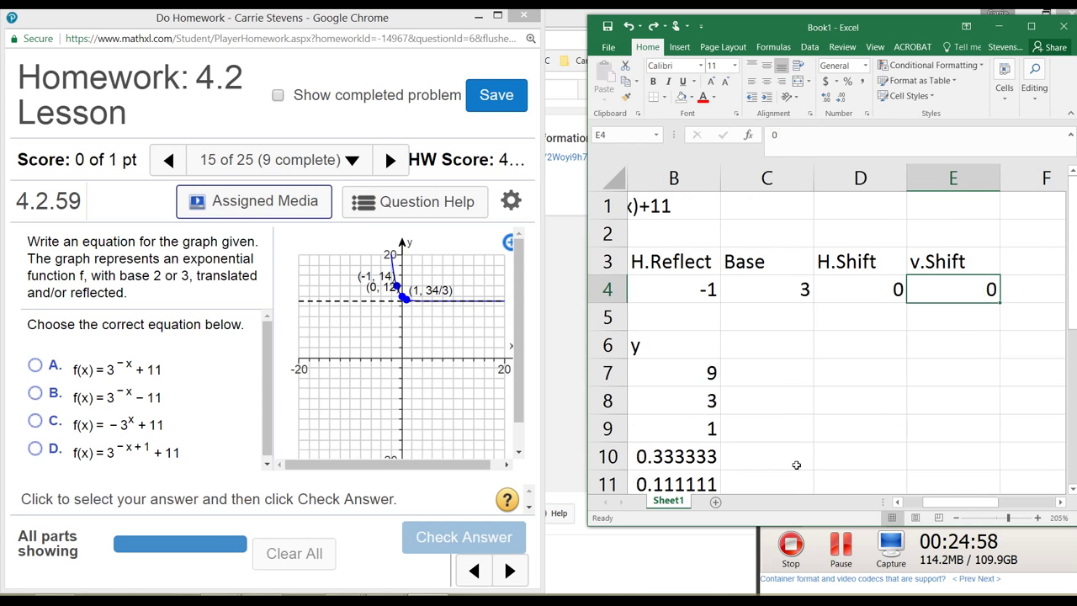
drag(934, 502, 918, 508)
scroll(861, 447, down, 1)
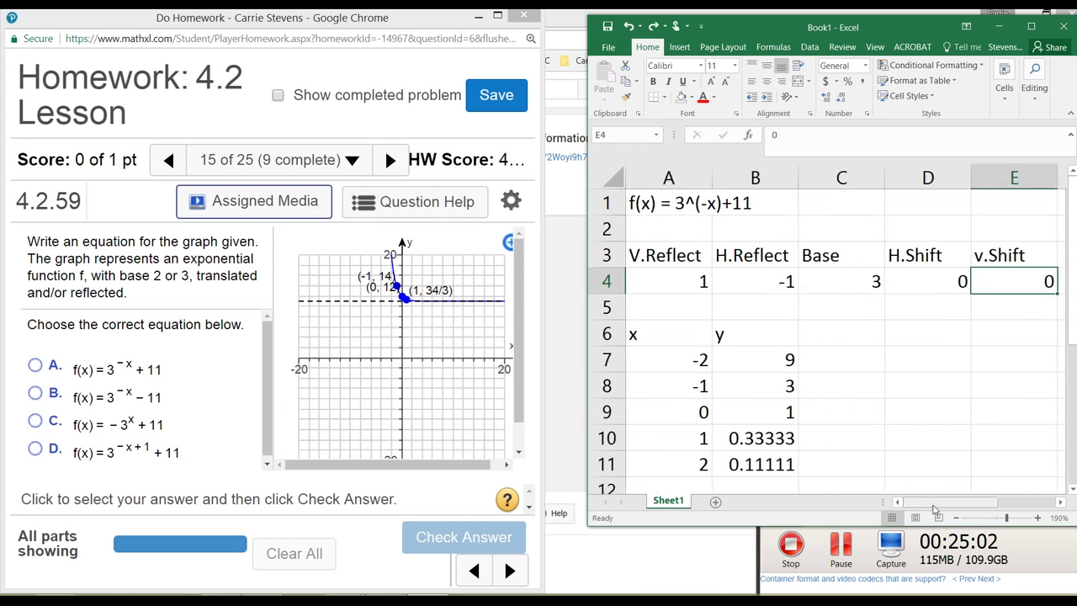
Enter 11 as the v.Shift value in E4.
text(11)
key(Return)
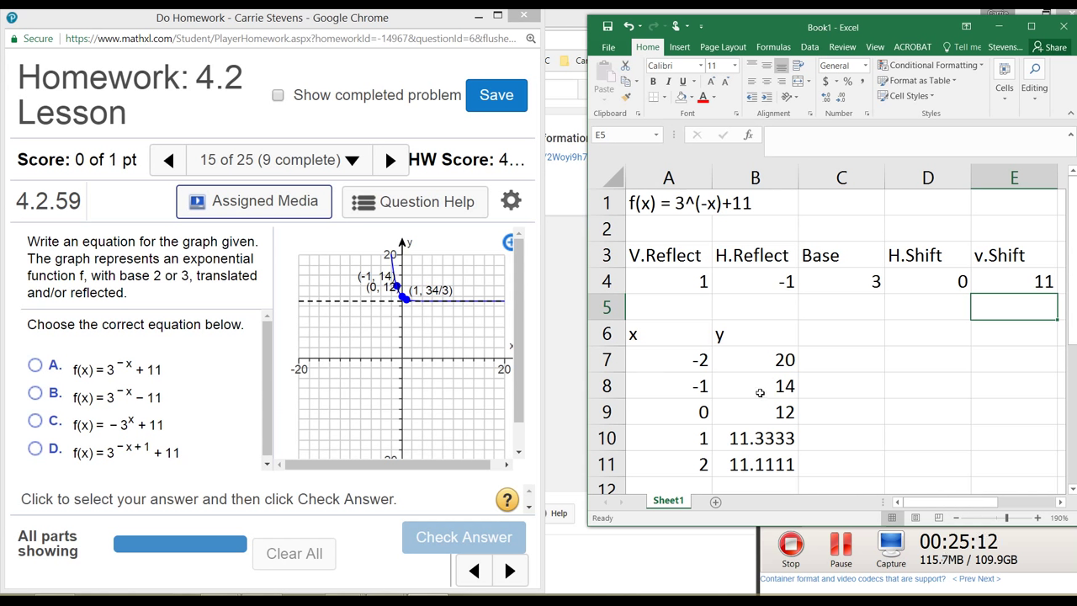
click(837, 425)
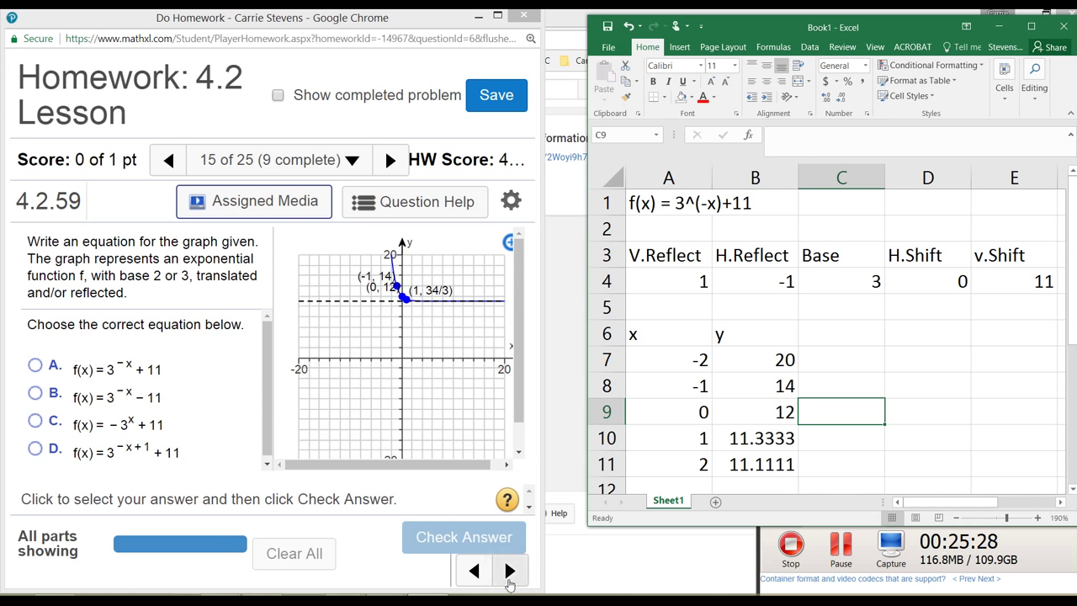
Switch to the MathXL homework, go back to question 12 of 25 and maximize the browser window.
click(474, 571)
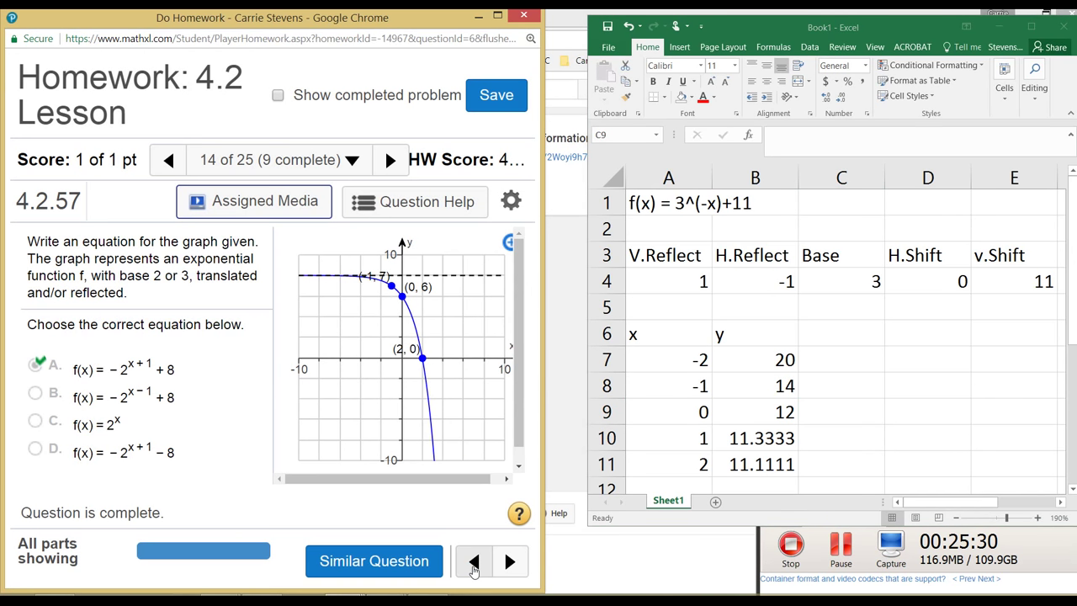
click(474, 568)
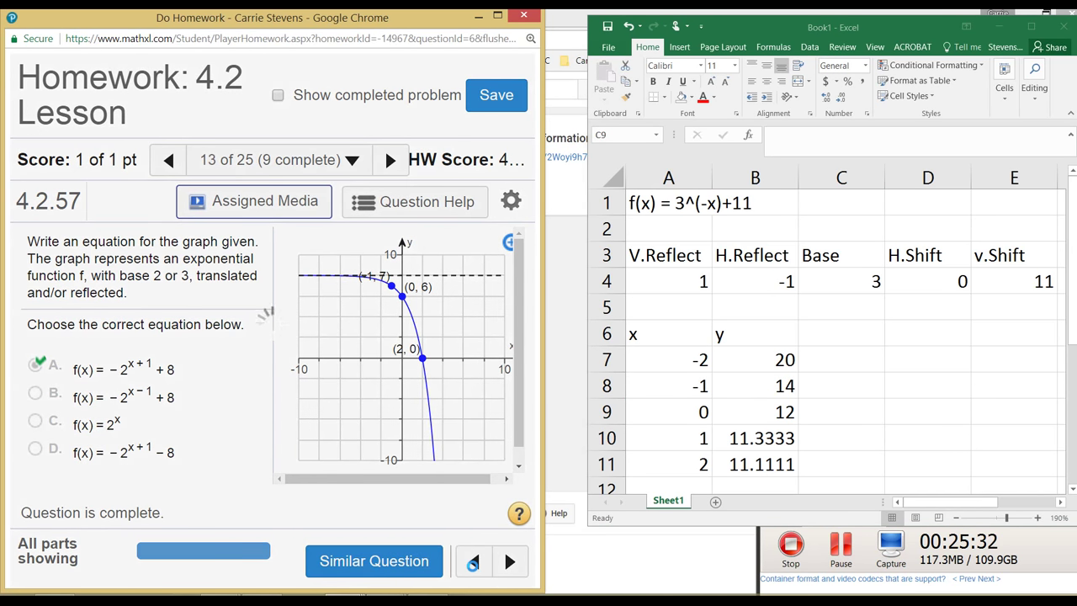
click(474, 570)
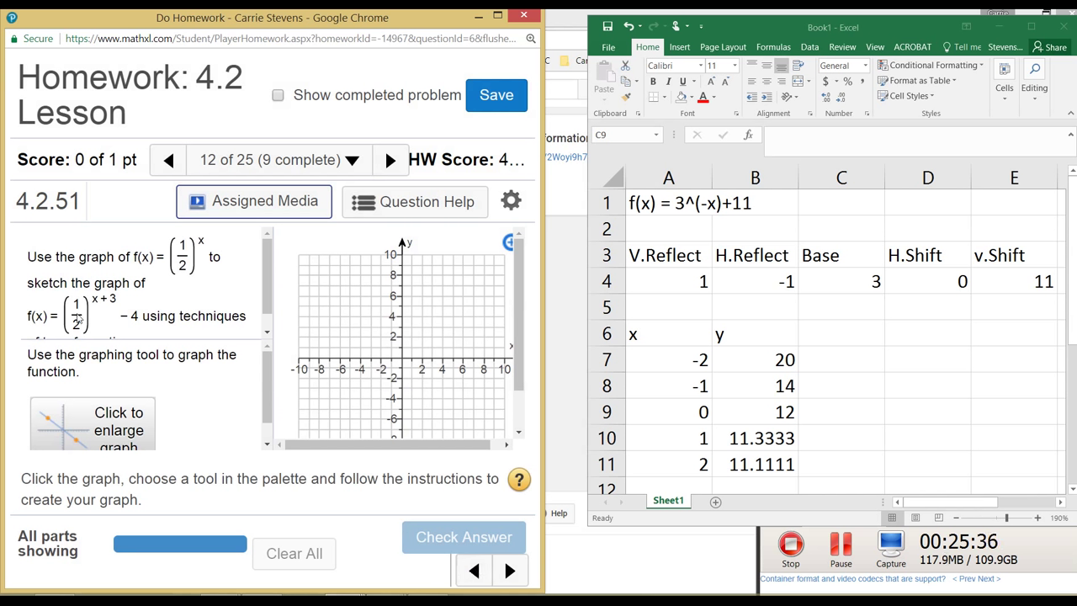
click(497, 15)
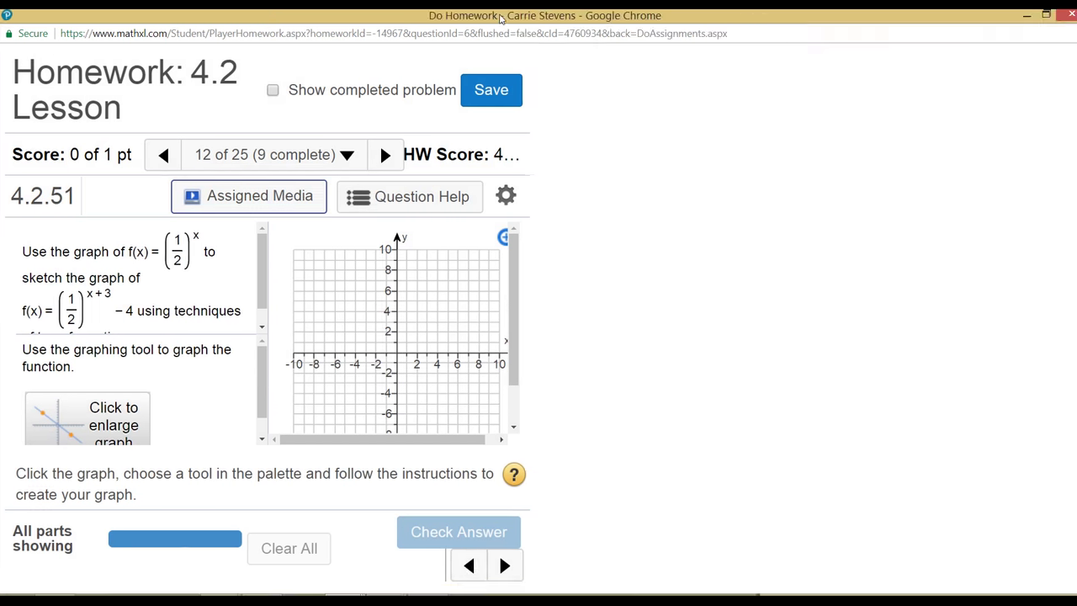
Plot a curve with the Exponential tool on question 12's graph and inspect its Base setting of 1/2.
click(732, 272)
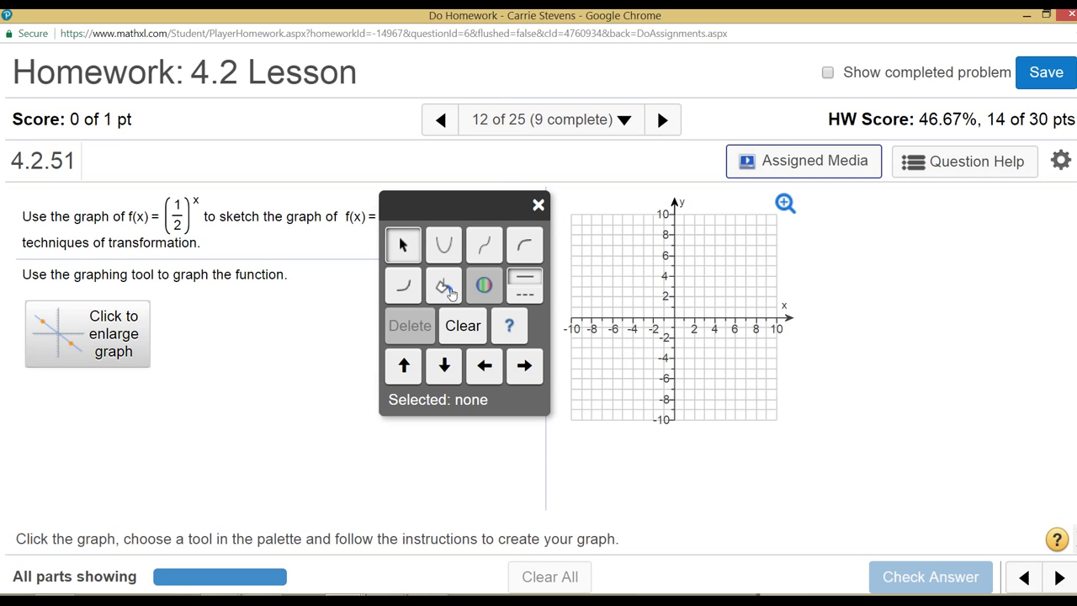
click(406, 288)
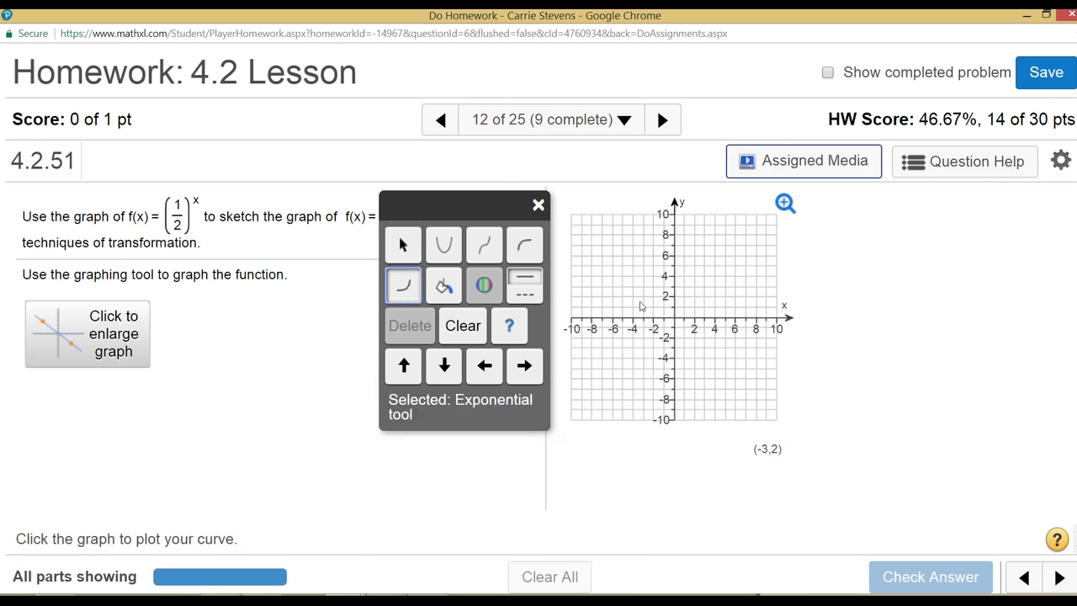
click(676, 310)
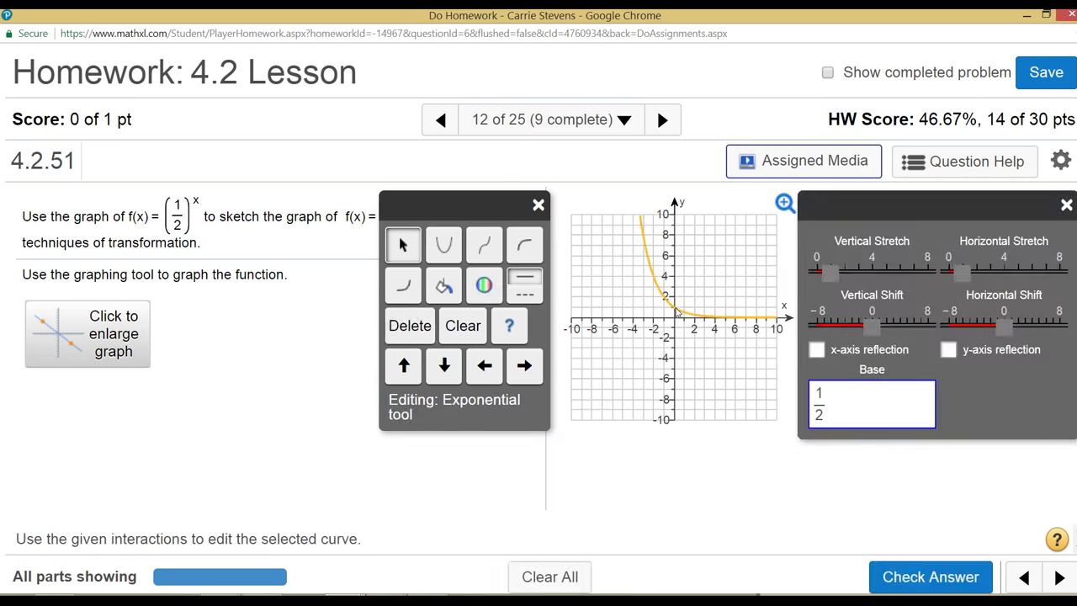
click(834, 405)
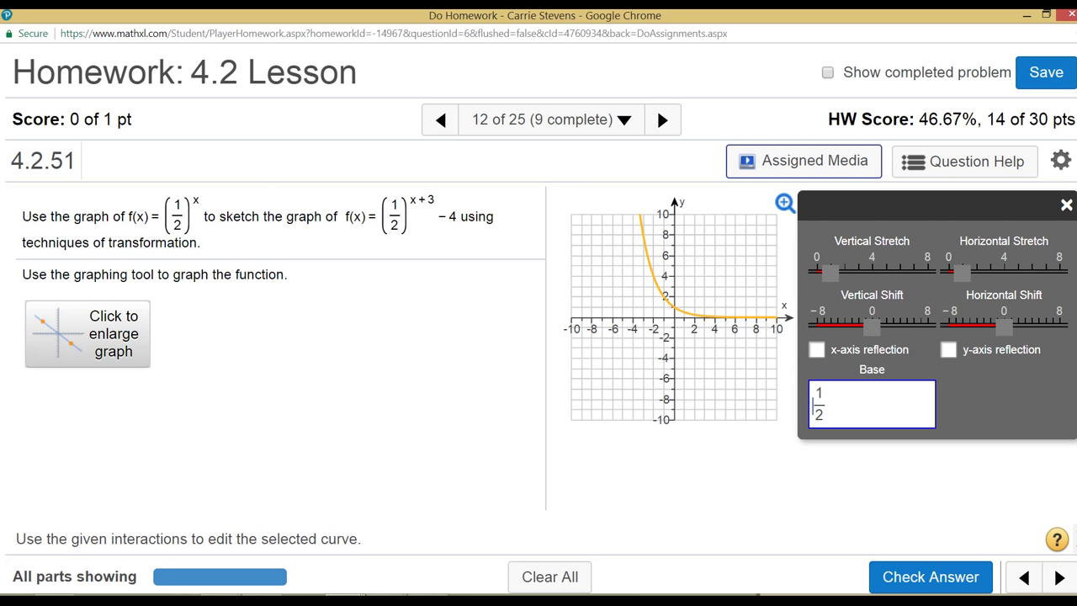
Leave question 12 without checking the answer, look through questions 13 to 16 and return to question 15.
key(alt+Tab)
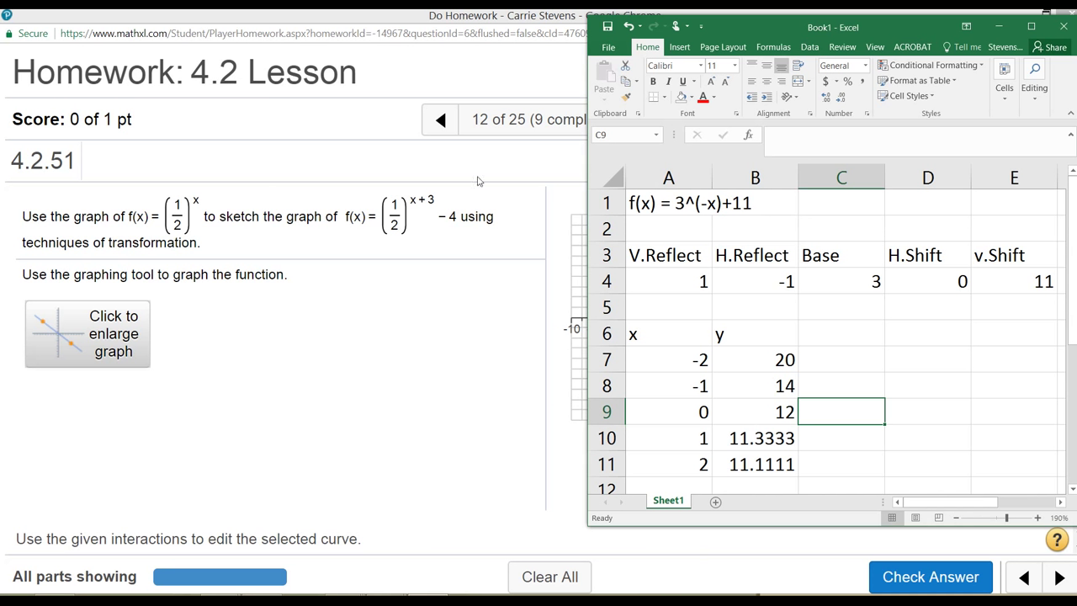
key(alt+Tab)
click(673, 119)
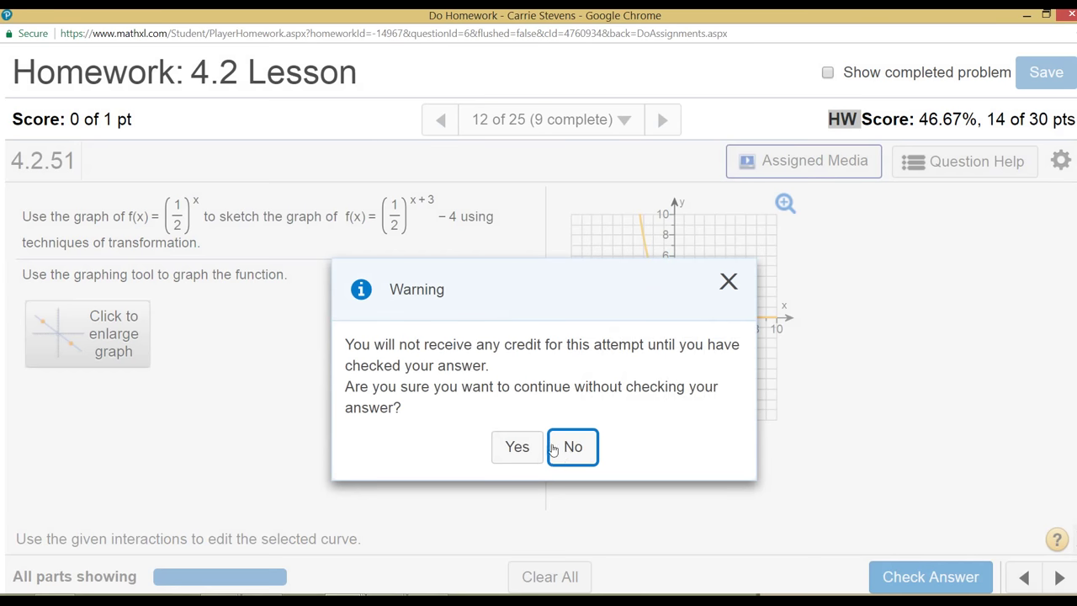
click(515, 446)
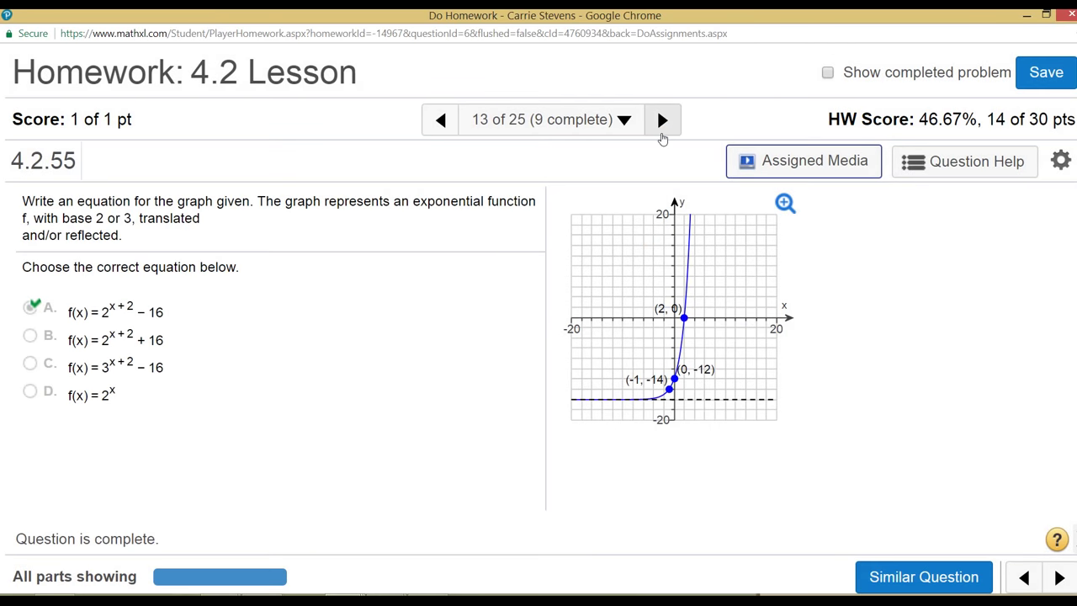
click(663, 135)
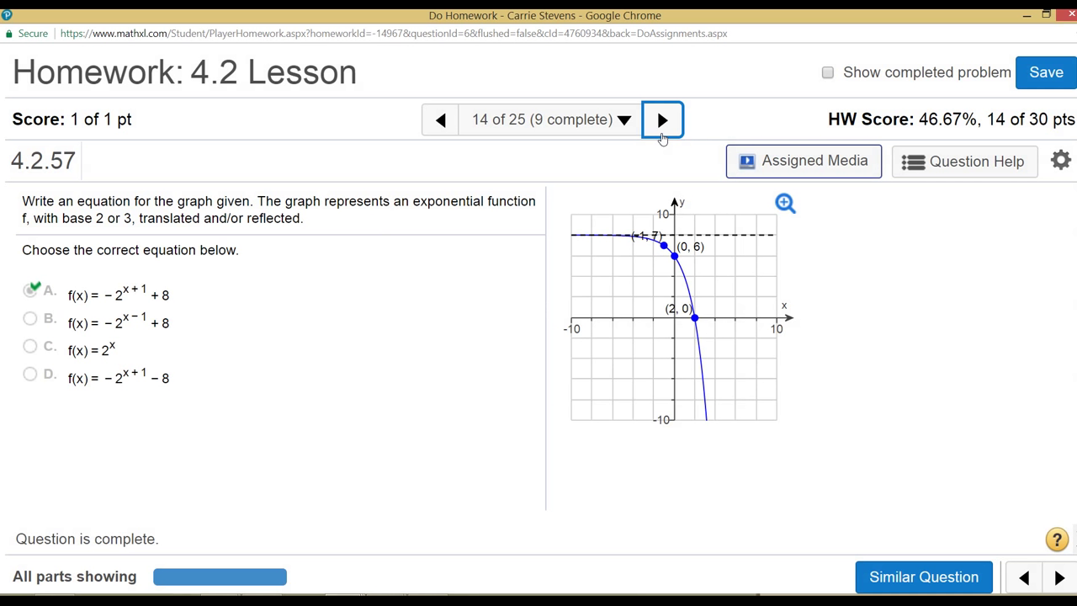
click(662, 134)
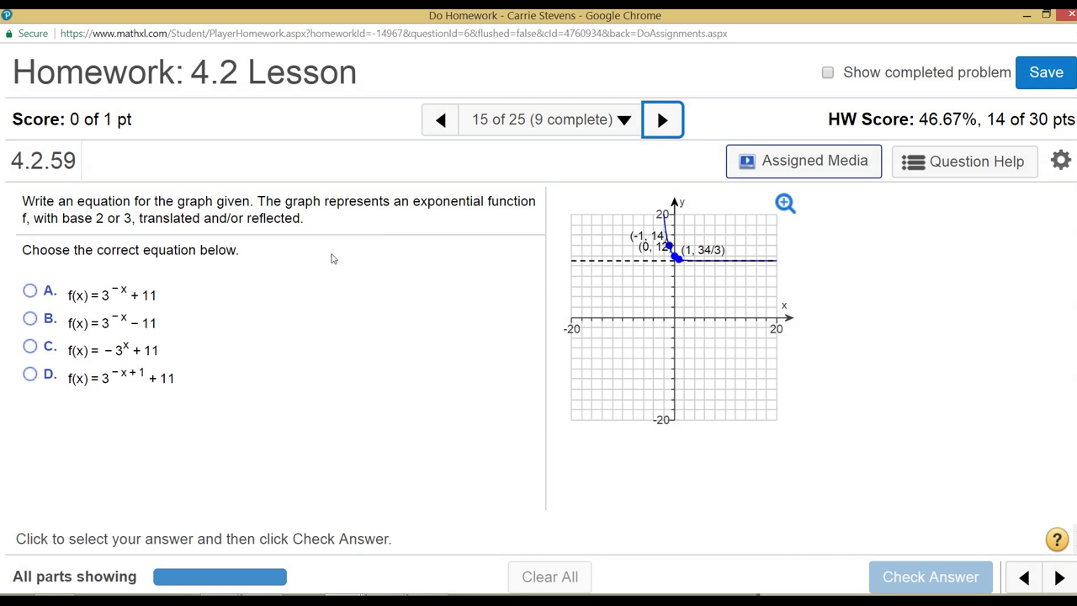
click(661, 120)
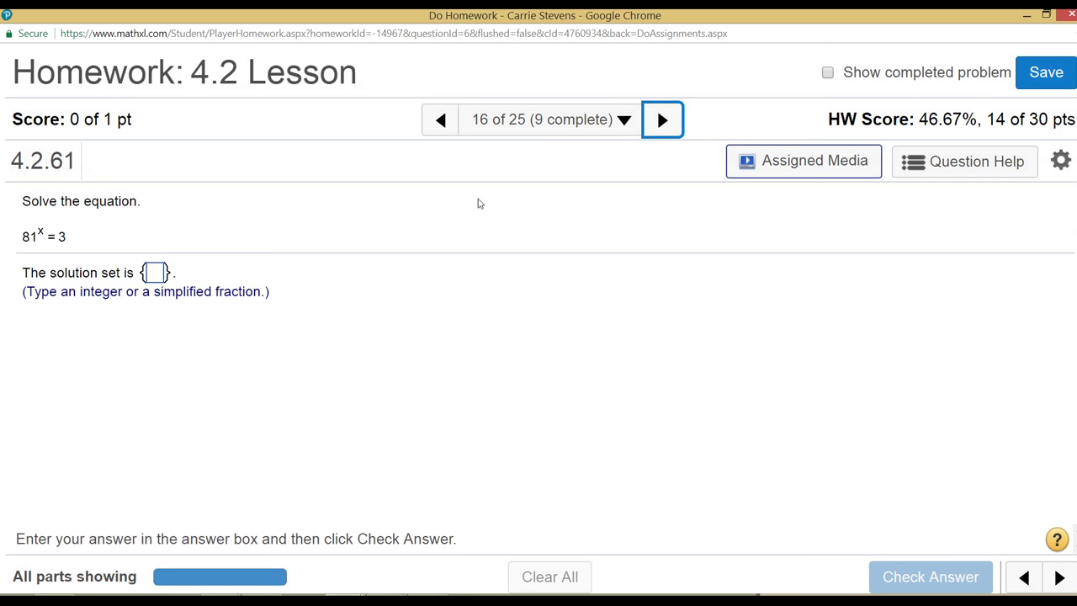
click(441, 119)
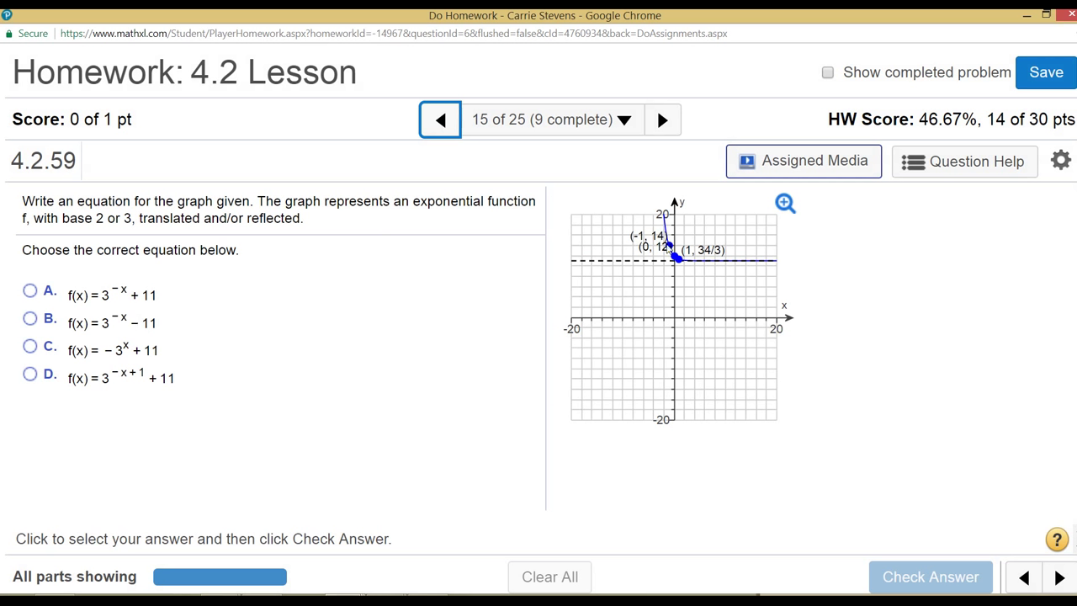
View question 15's graph enlarged, close the enlargement and zoom the homework page to 200%.
click(785, 203)
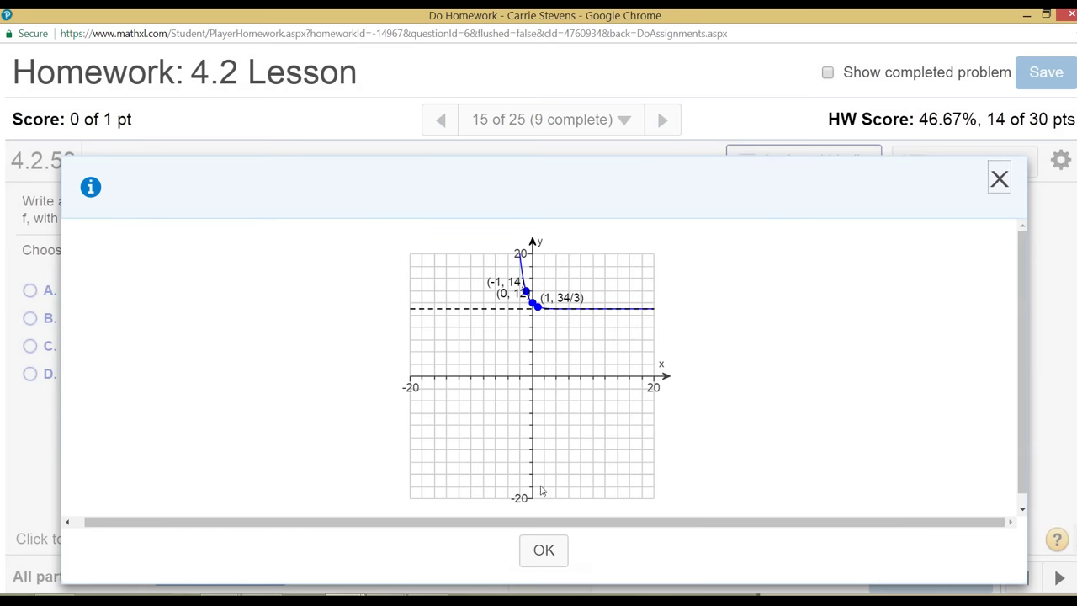
click(543, 550)
key(ctrl+plus)
key(ctrl+plus)
key(ctrl+plus)
key(ctrl+plus)
key(ctrl+plus)
key(ctrl+plus)
key(ctrl+plus)
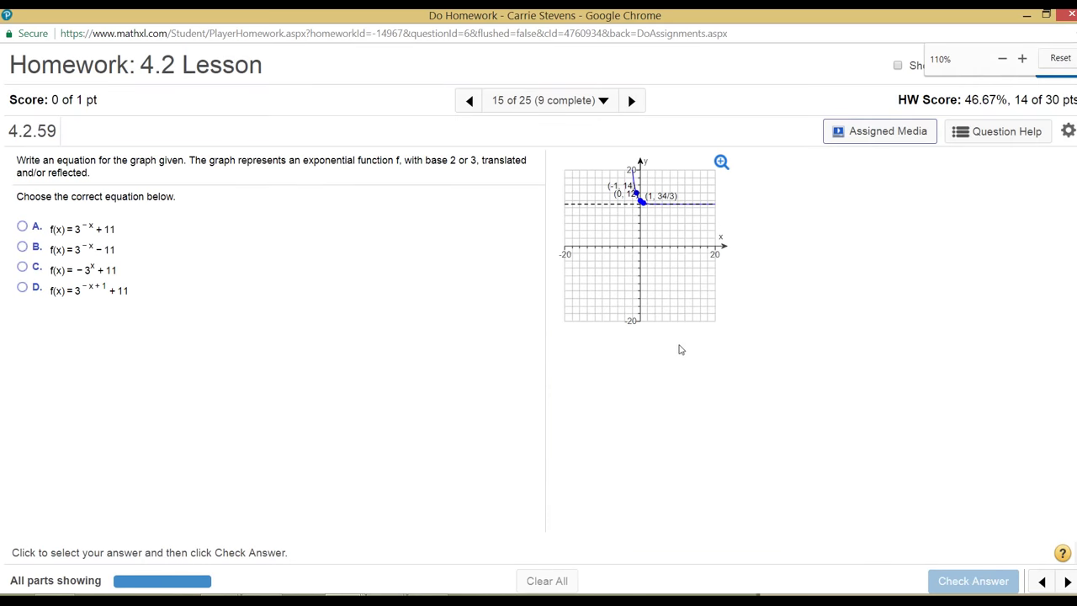
key(ctrl+minus)
key(ctrl+minus)
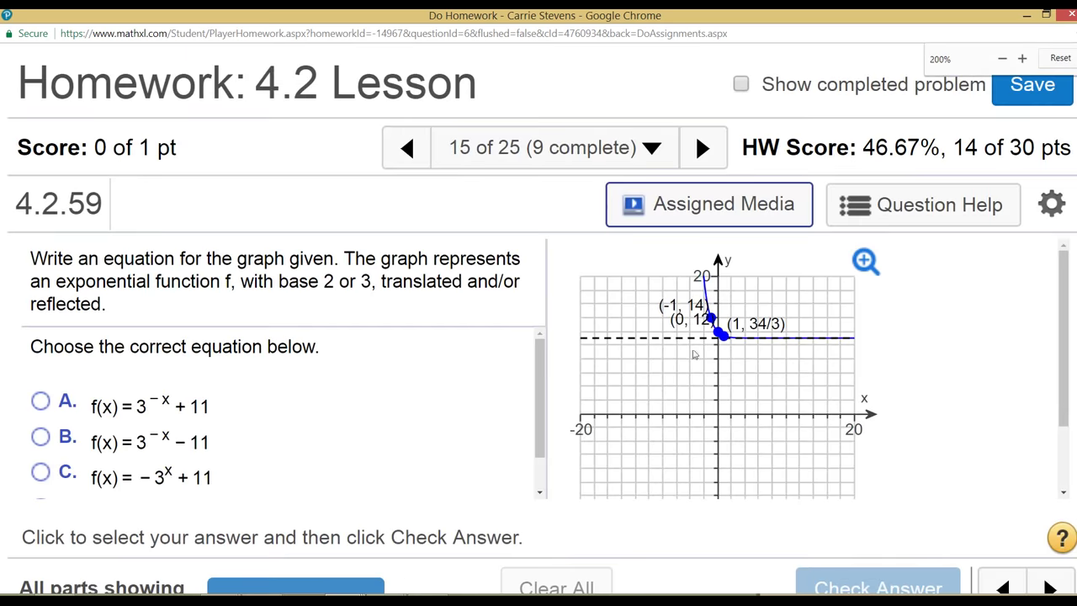
Place the homework window beside a larger Excel window and bring the labelled points of question 15's graph into view.
key(super+Down)
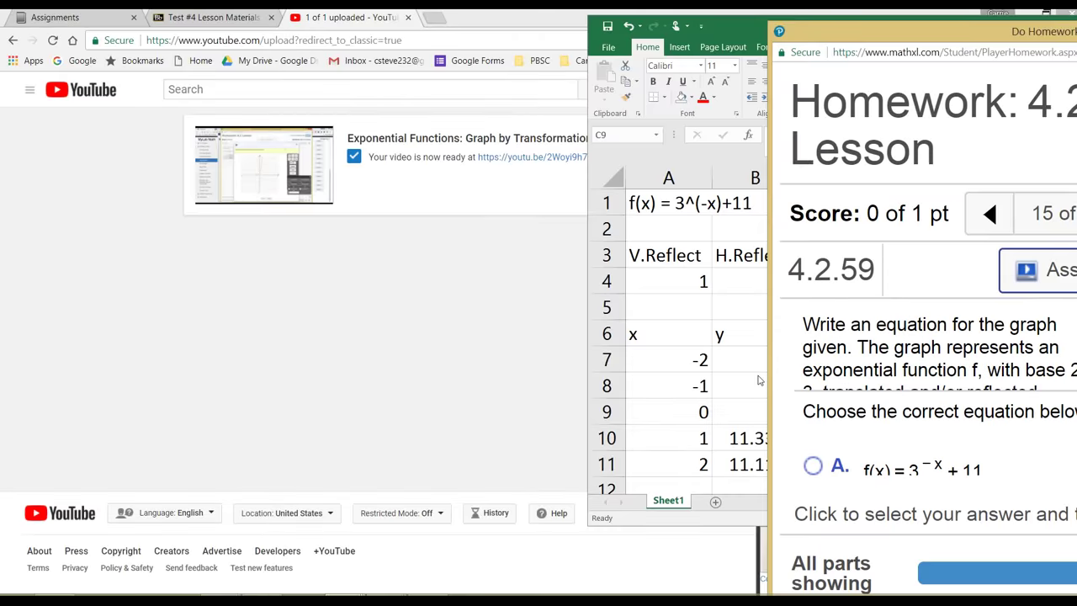
drag(925, 40, 633, 73)
key(super+Left)
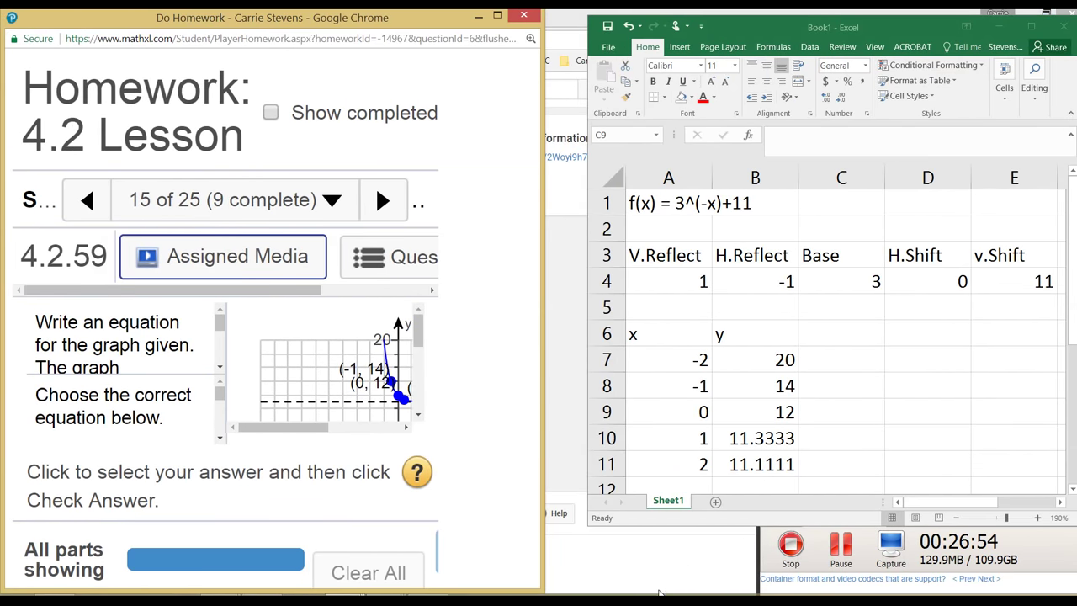
drag(589, 526, 545, 578)
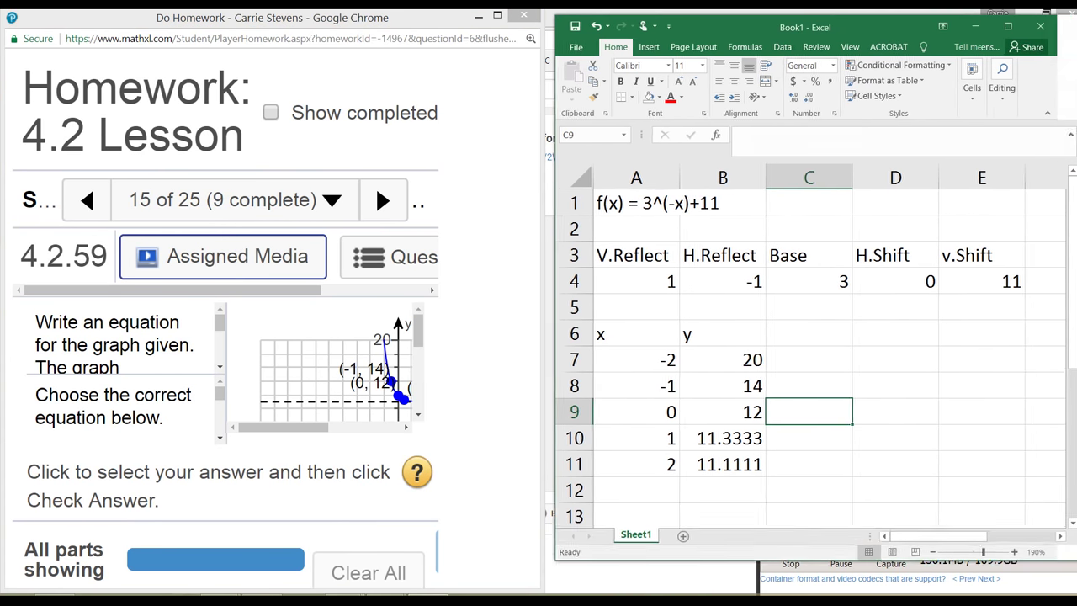
click(737, 412)
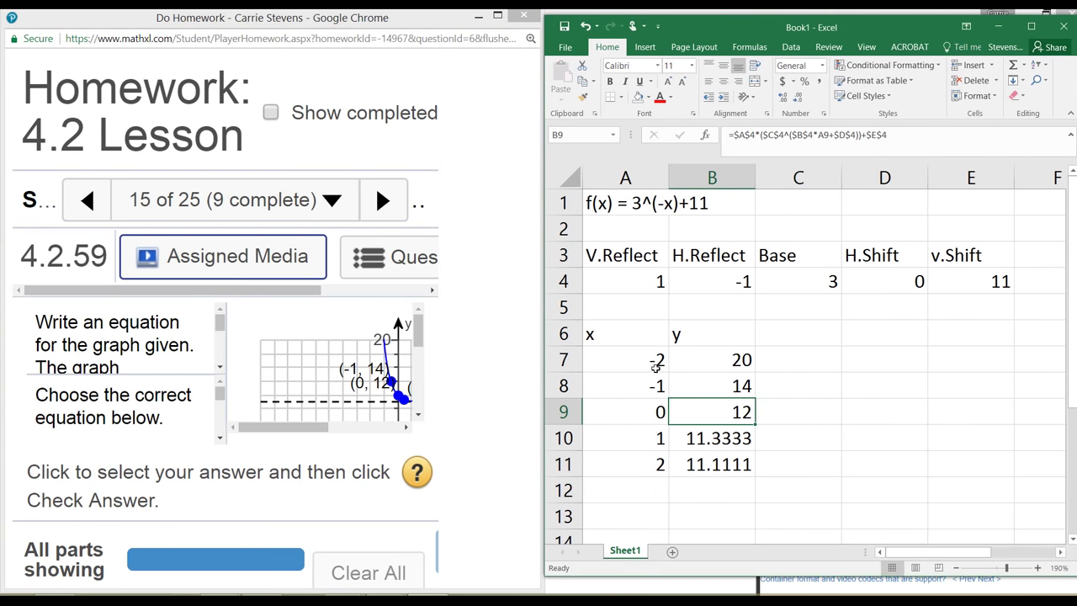
click(408, 427)
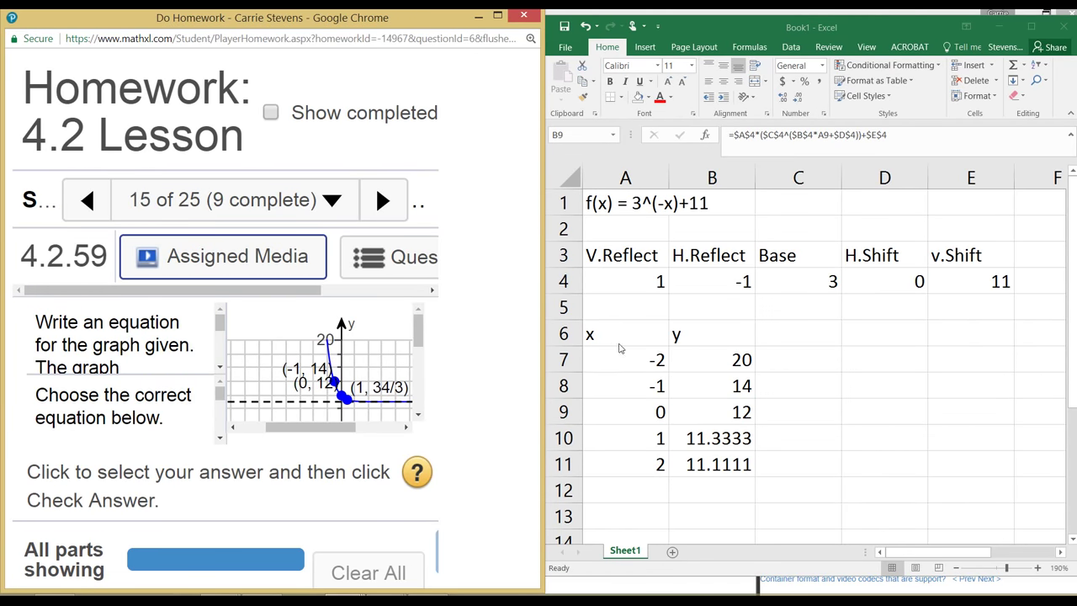
Fill cells A8:B8, the row for x = -1, with the standard light green color.
click(626, 387)
drag(638, 389, 683, 386)
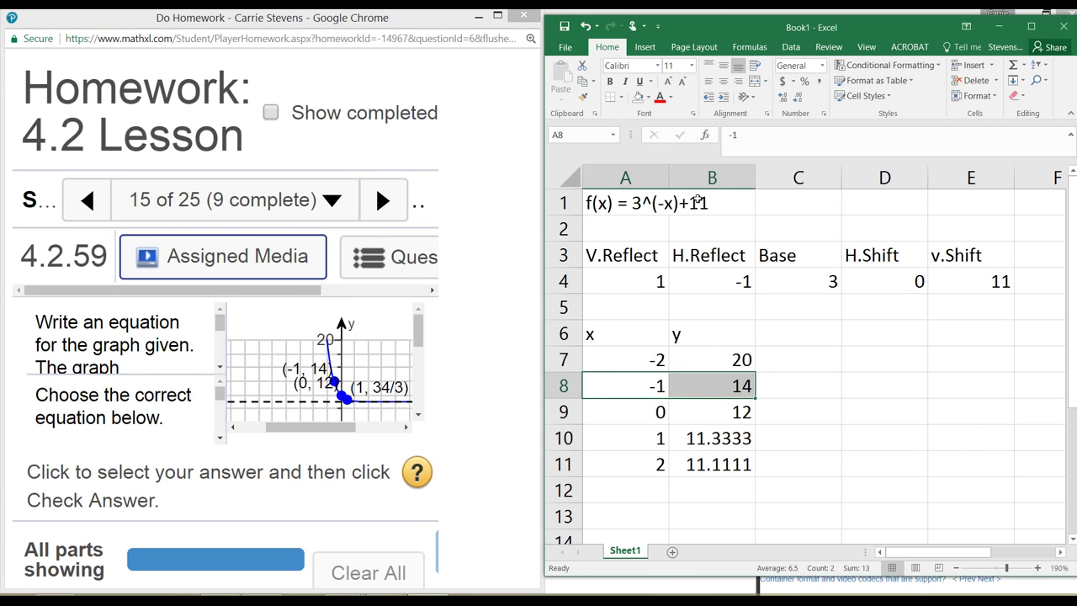
click(648, 97)
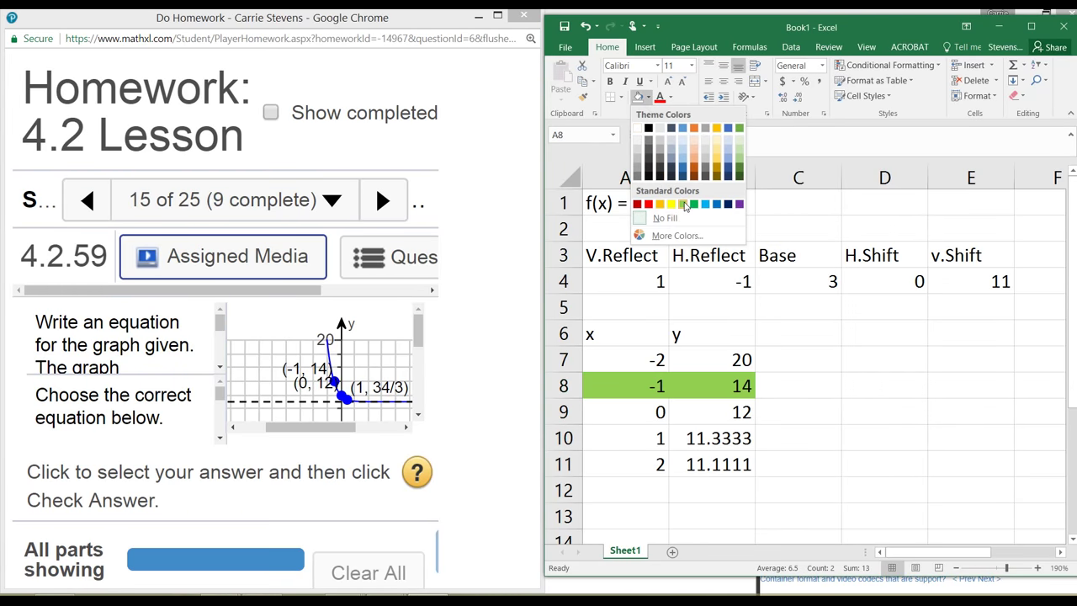
click(682, 204)
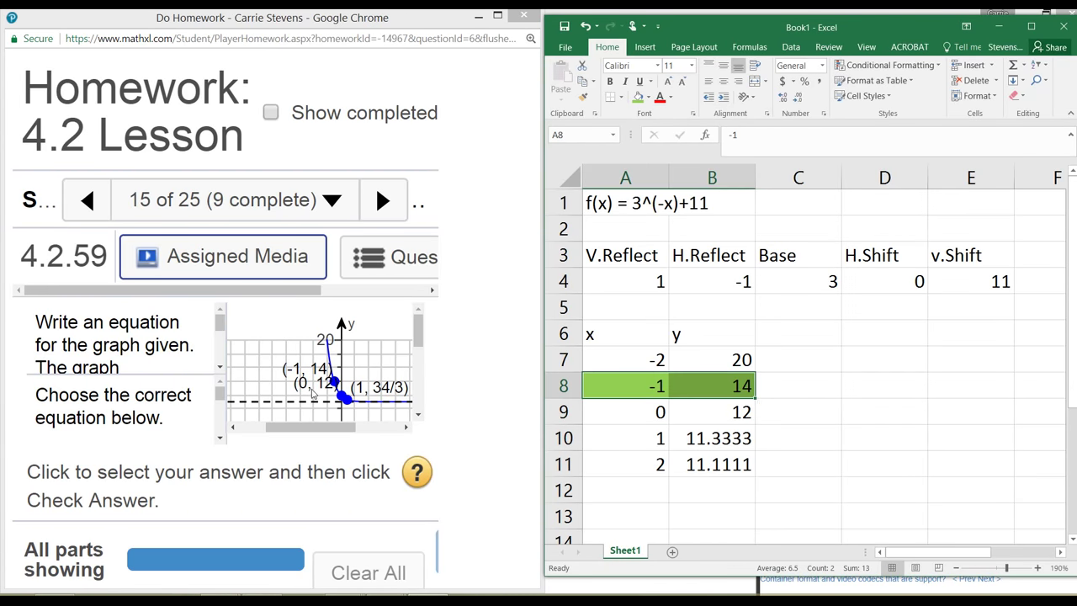
Fill cells A9:B9, the row for x = 0, with the same light green color.
click(631, 413)
drag(631, 413, 707, 413)
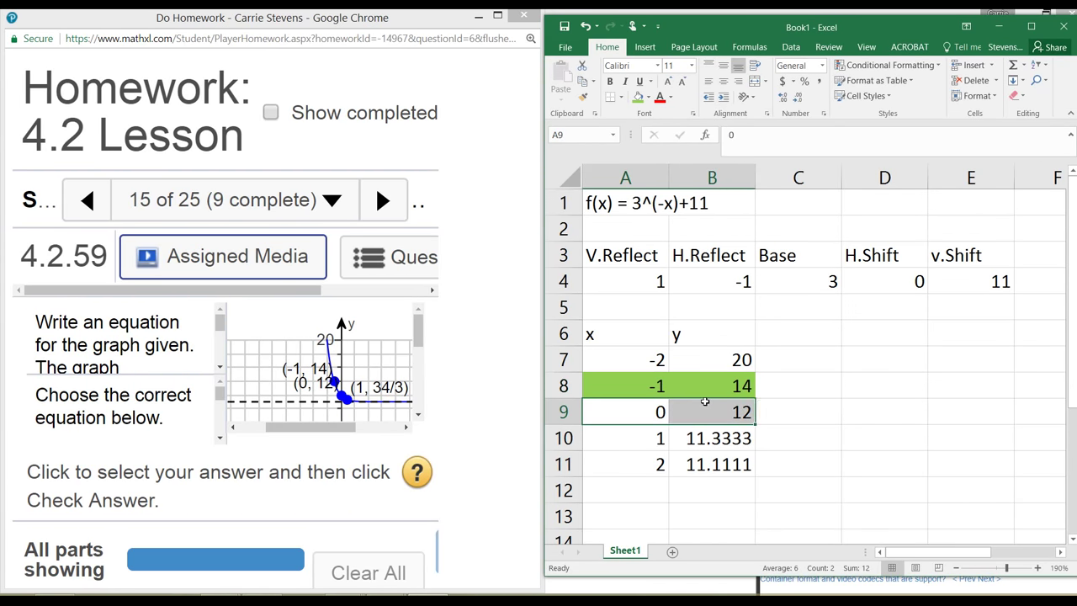
click(638, 96)
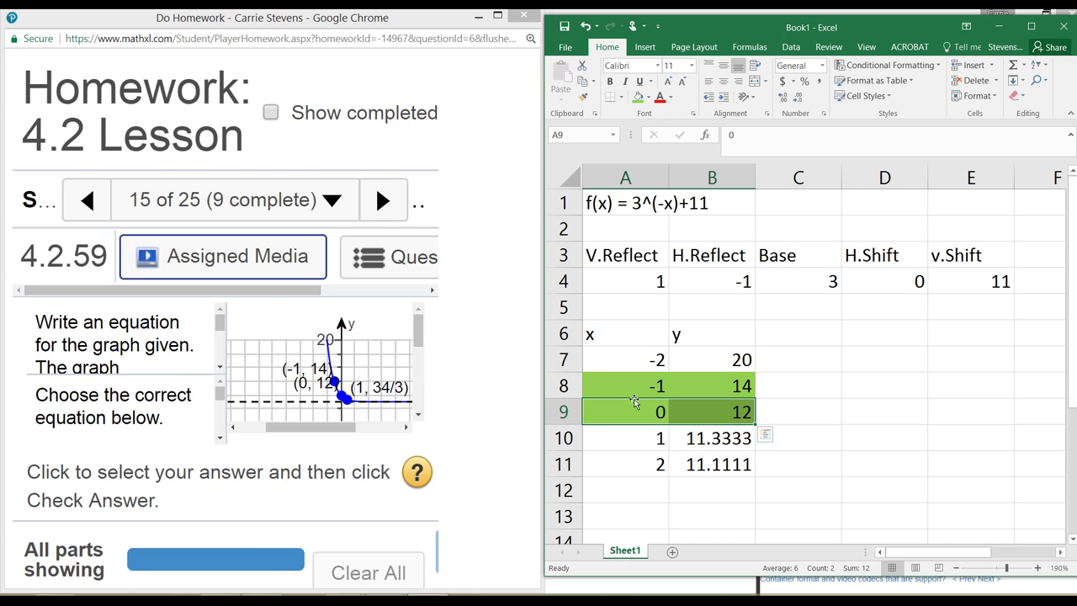
Enter the formula =34/3 in cell C10 to compare the graph's third point with the table's y value at x = 1.
click(624, 438)
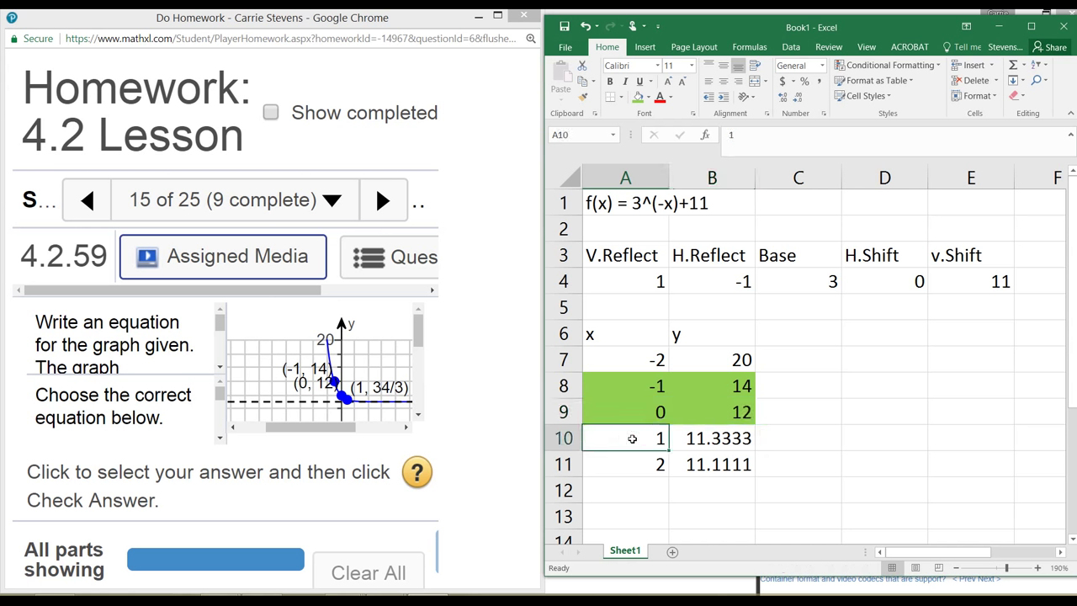
click(715, 438)
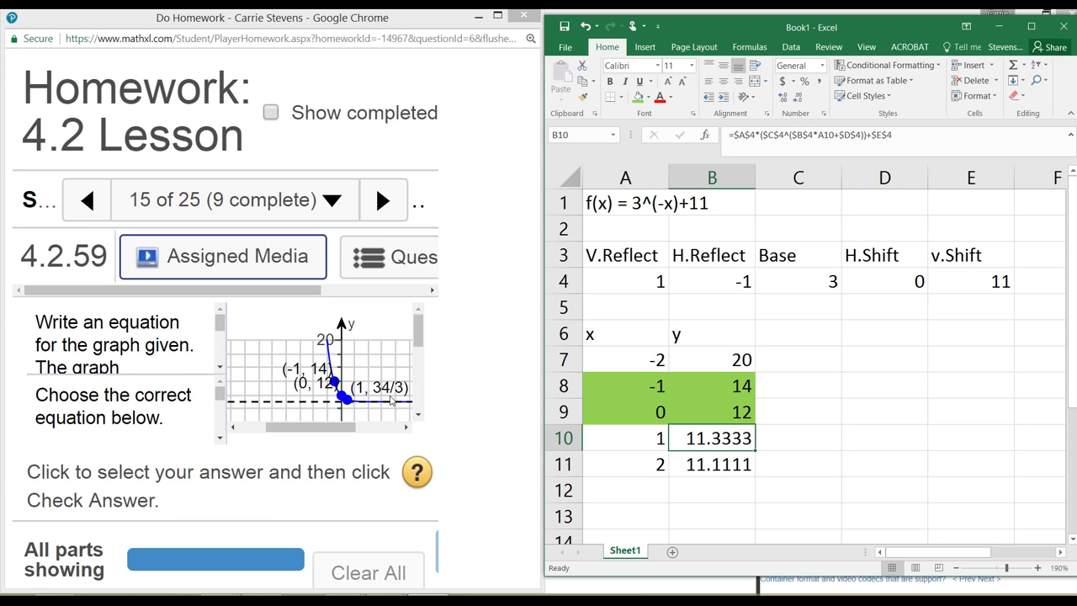
click(776, 438)
text(=)
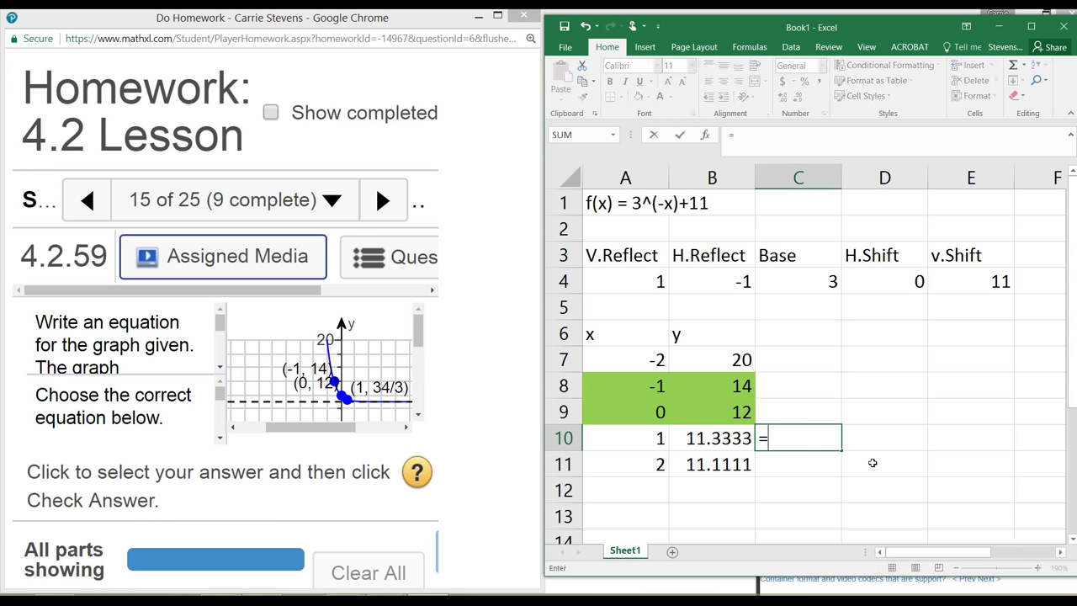
text(34/3)
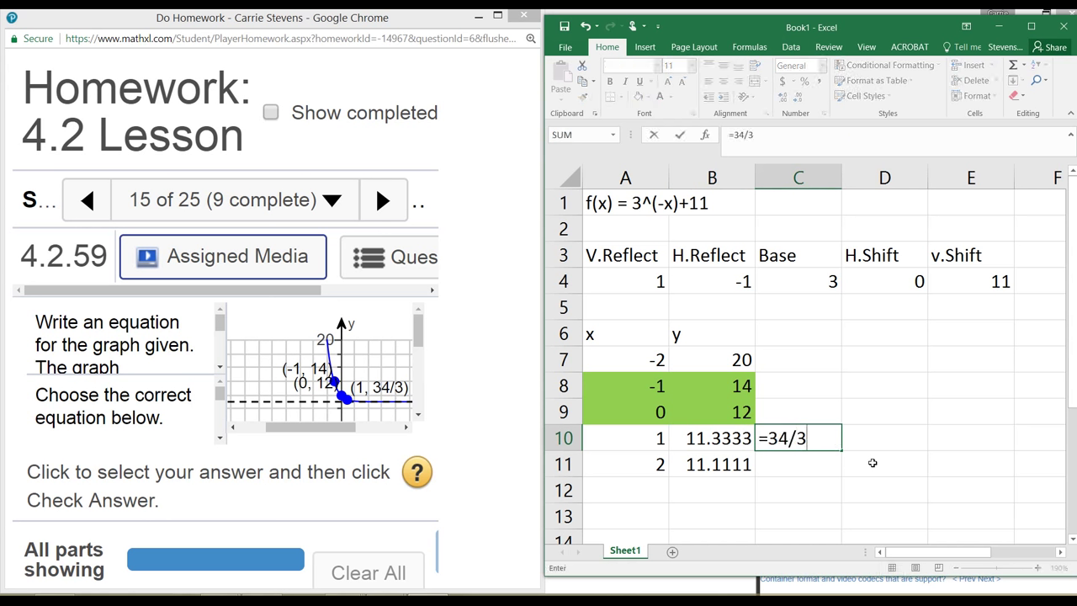
key(Return)
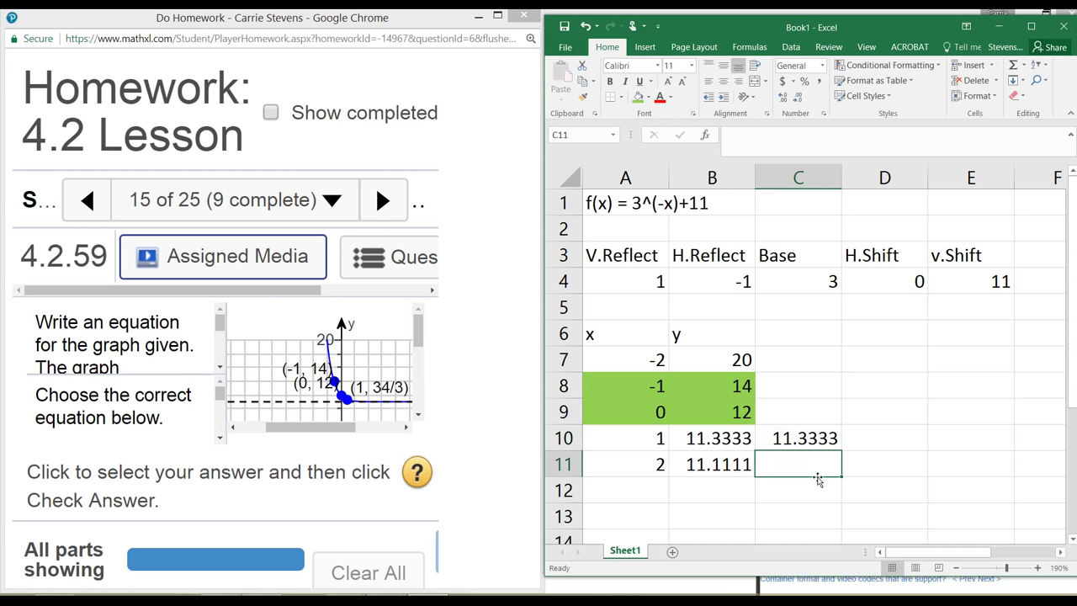
Fill cells A10:B10, the row for x = 1, with the same light green color.
drag(591, 446, 691, 438)
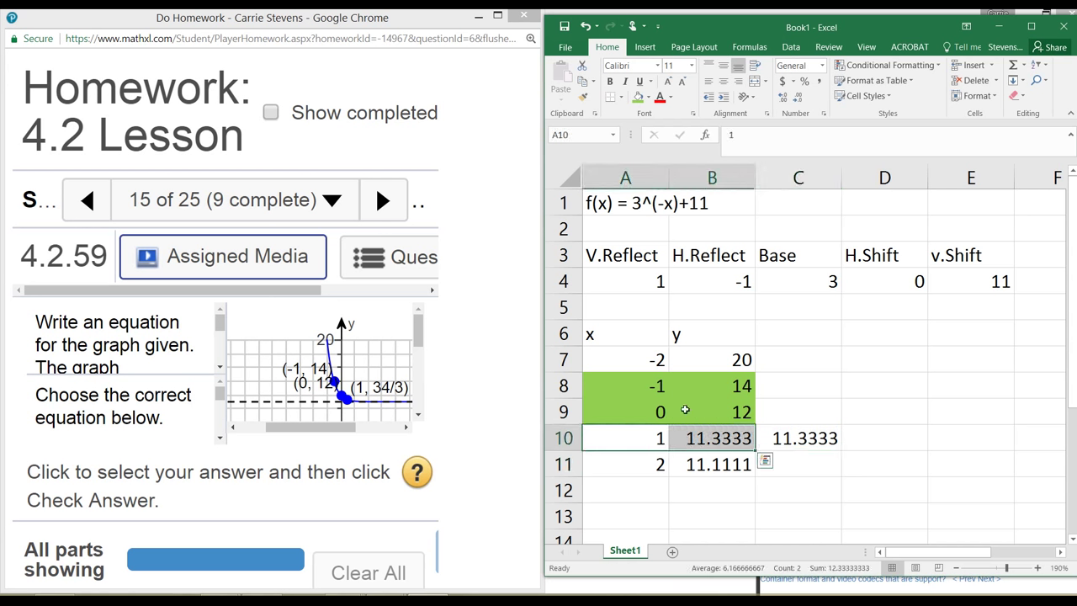
click(640, 97)
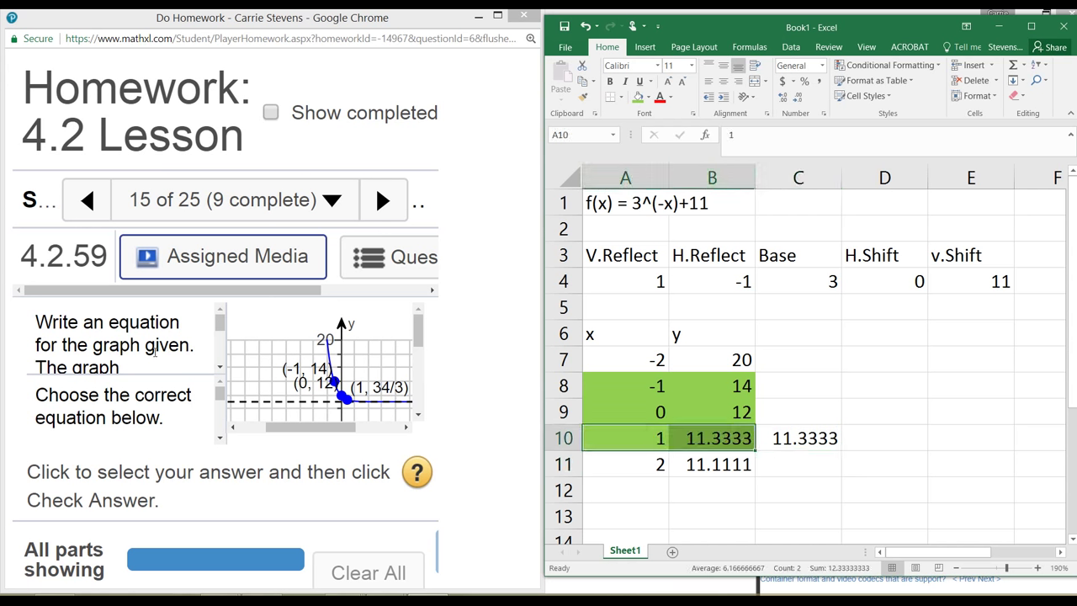
scroll(806, 354, down, 3)
scroll(226, 355, up, 1)
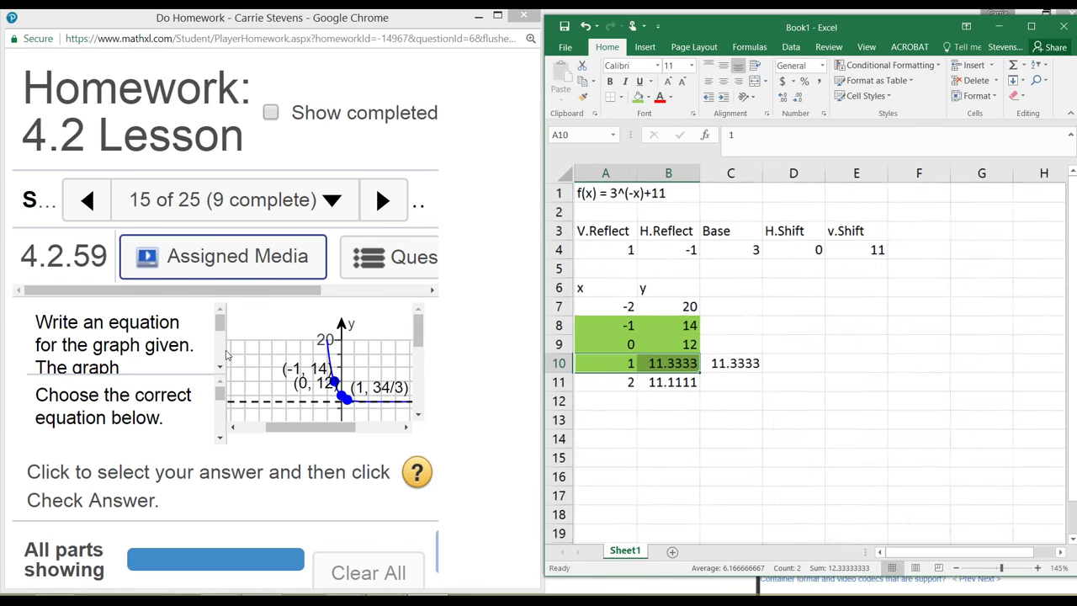
In the maximized homework window, answer question 15 with choice A, f(x) = 3^(-x) + 11, check it and continue to question 16.
click(226, 355)
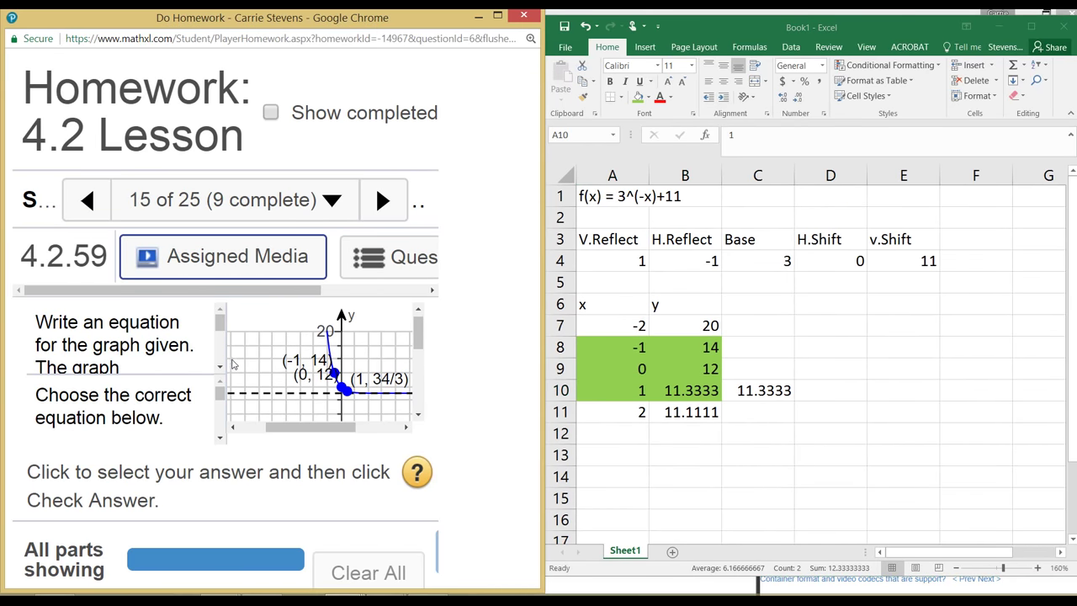
click(498, 15)
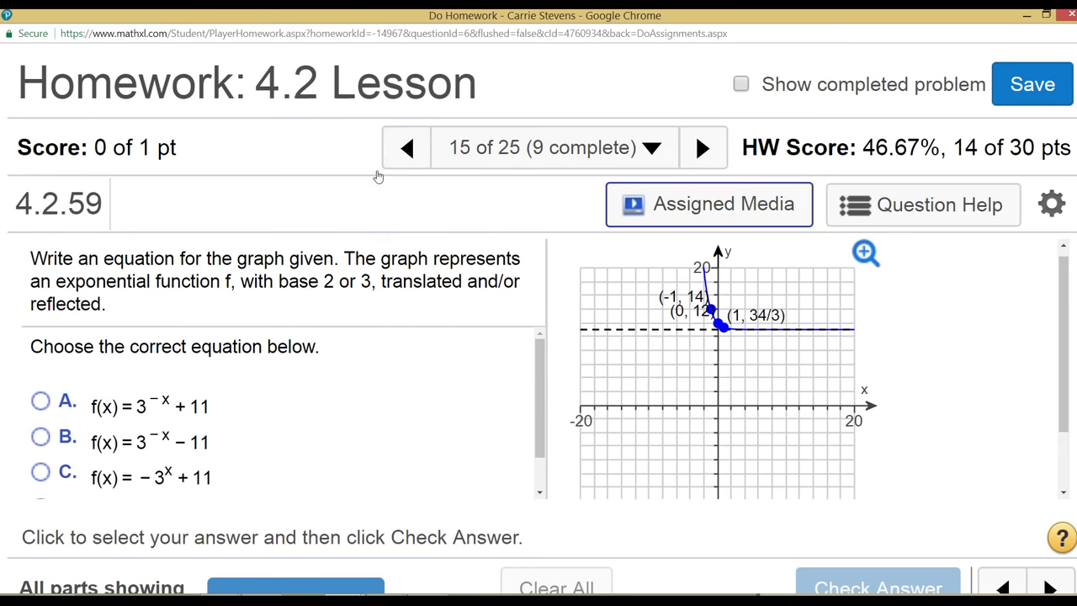
click(44, 400)
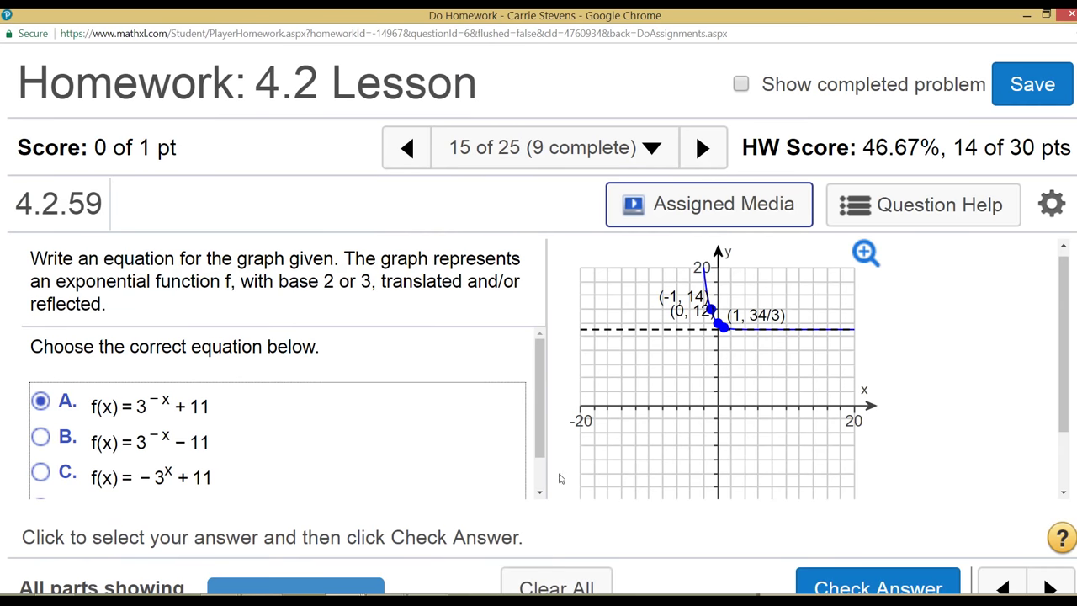
scroll(813, 404, down, 1)
click(837, 586)
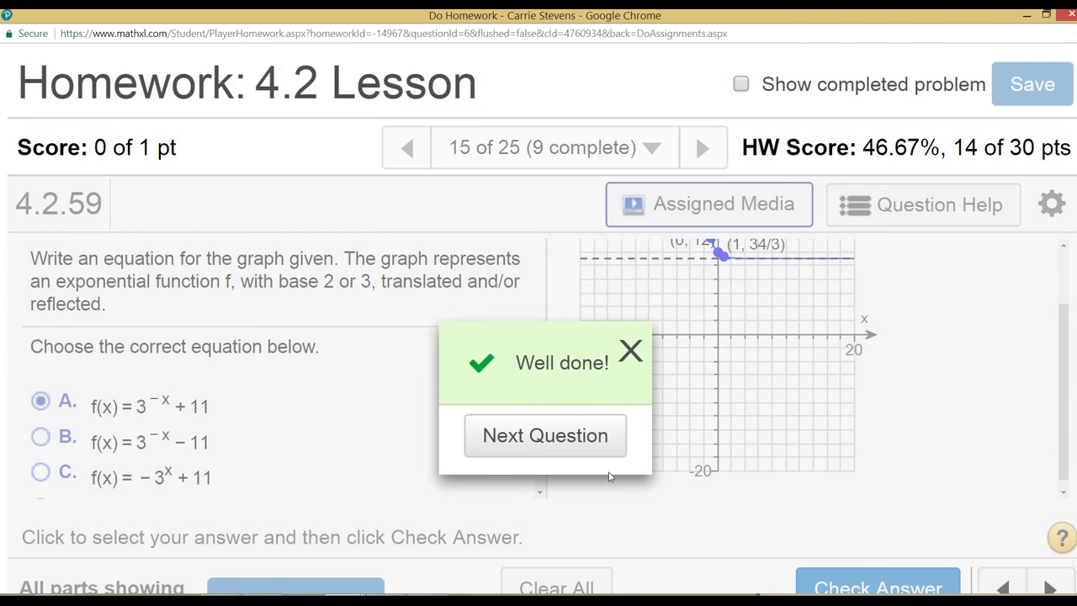
click(545, 435)
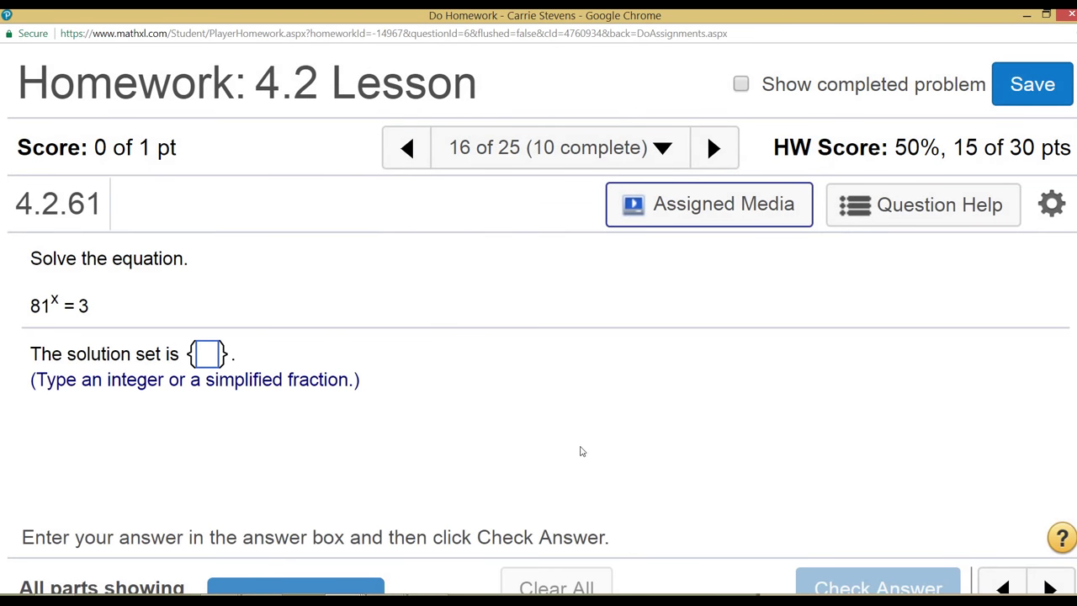
Return to question 15, bring Excel forward, and review the function in A1, the row 4 parameters and the 34/3 comparison.
click(987, 583)
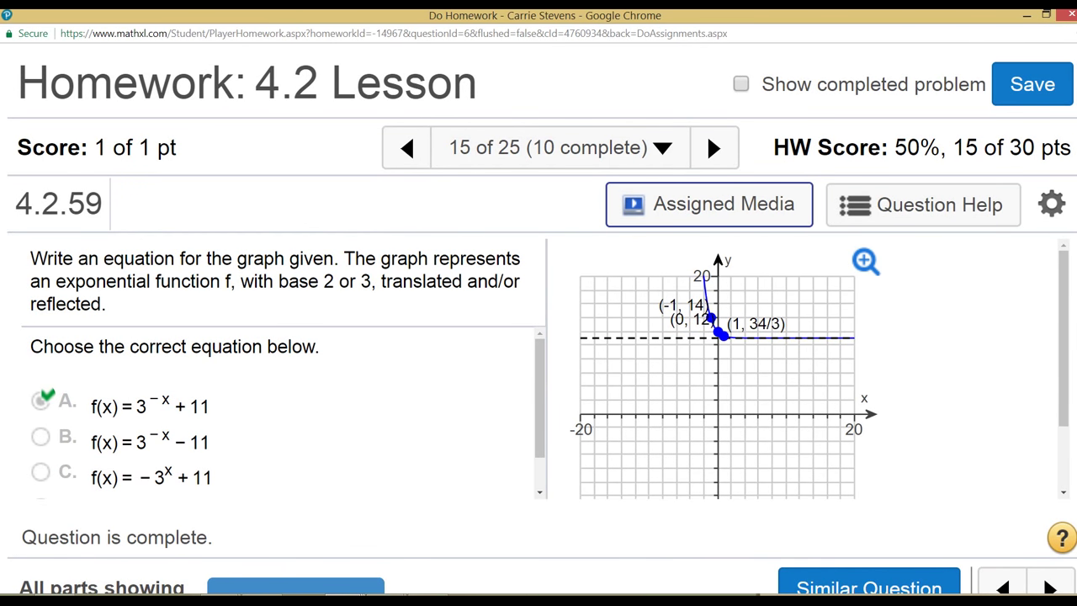
key(alt+Tab)
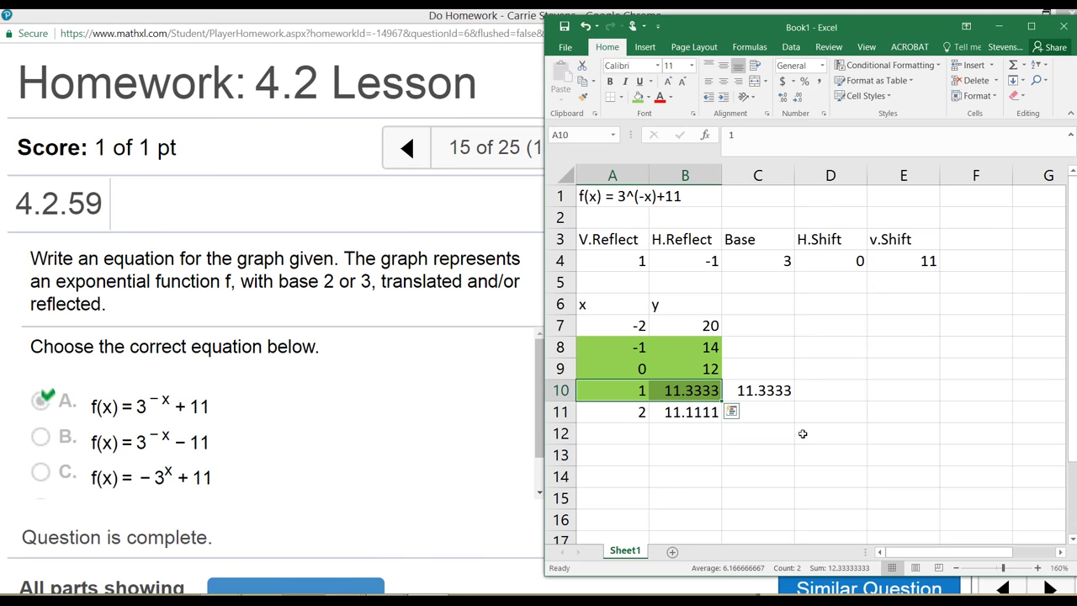
click(803, 433)
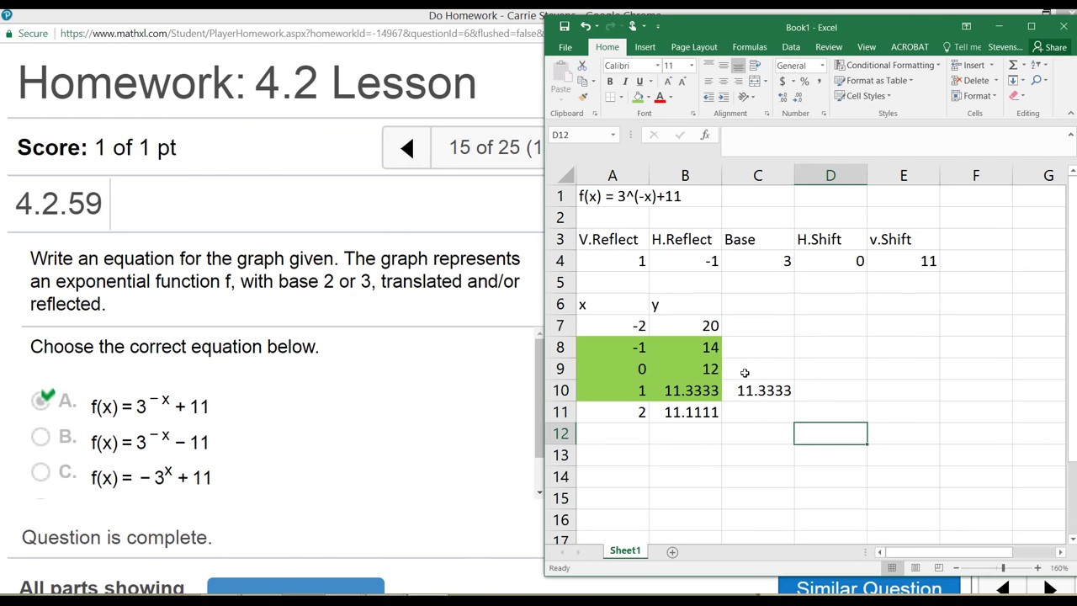
click(614, 200)
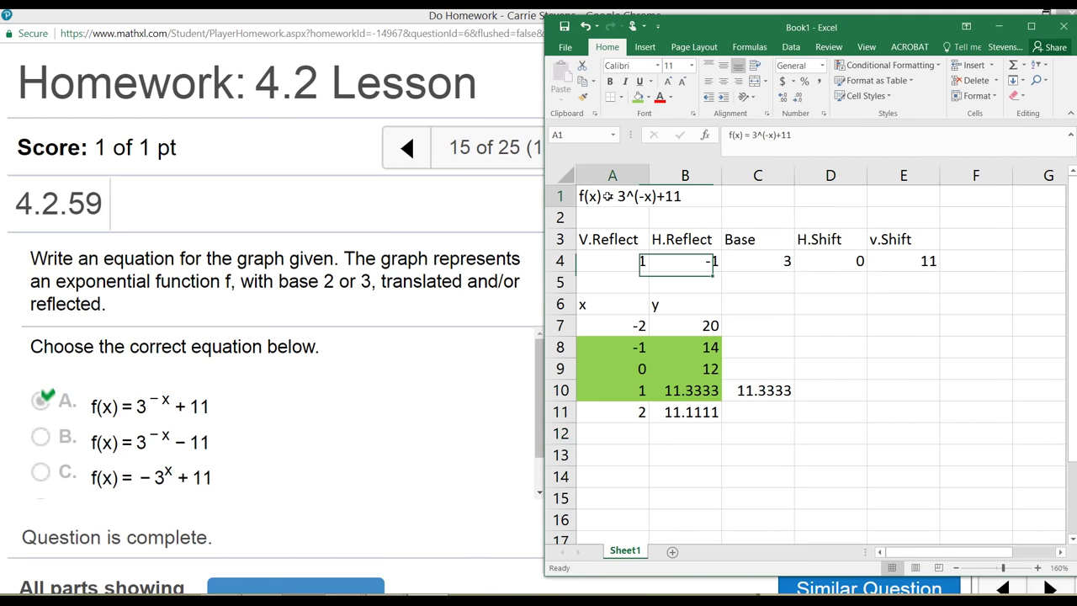
click(610, 256)
click(671, 251)
click(739, 252)
click(816, 254)
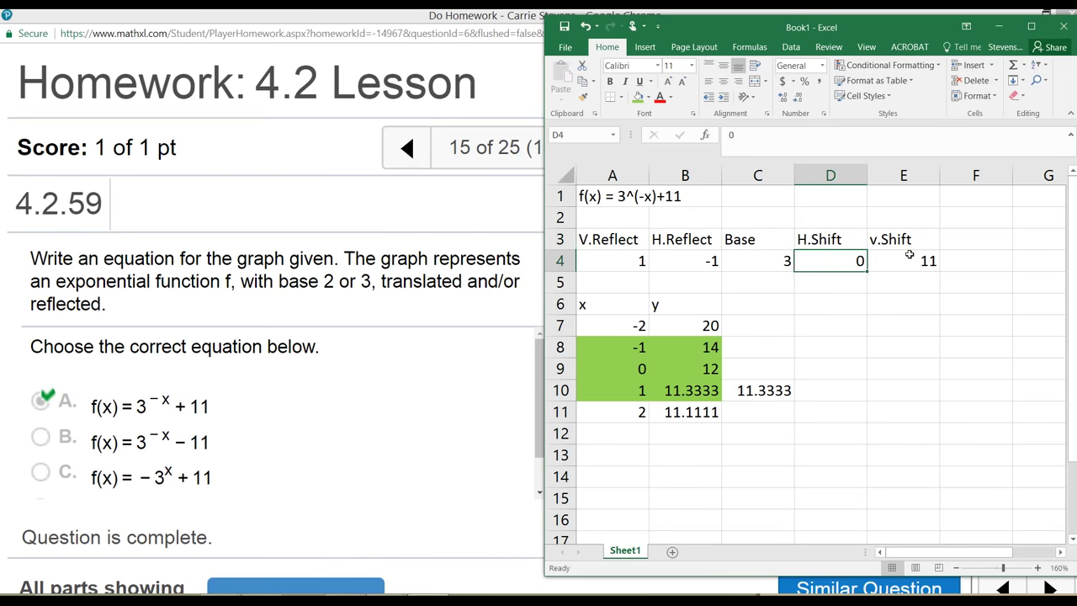
click(910, 254)
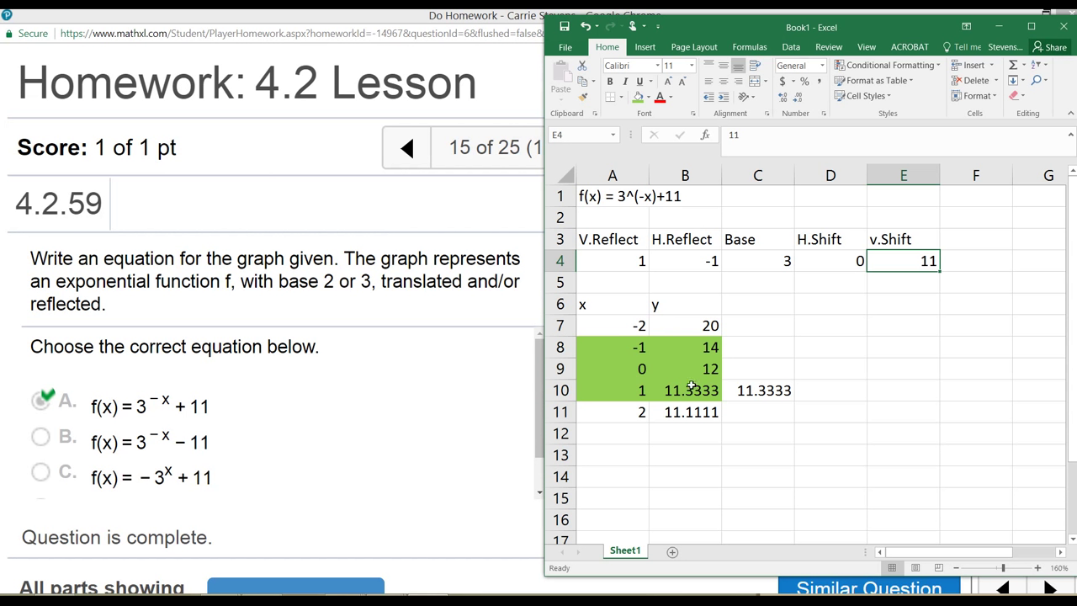
click(749, 399)
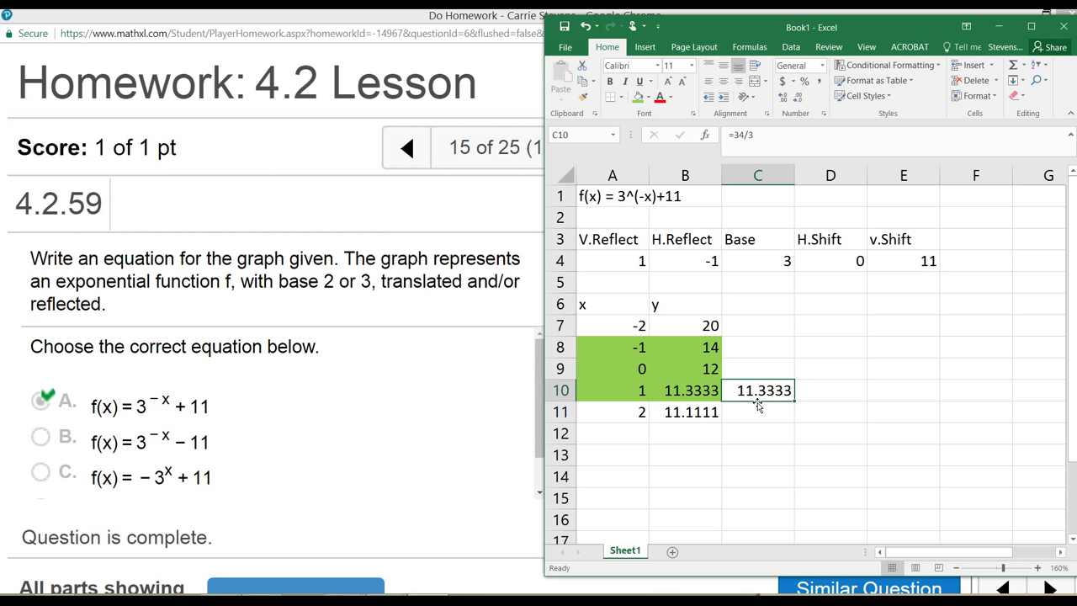
click(849, 326)
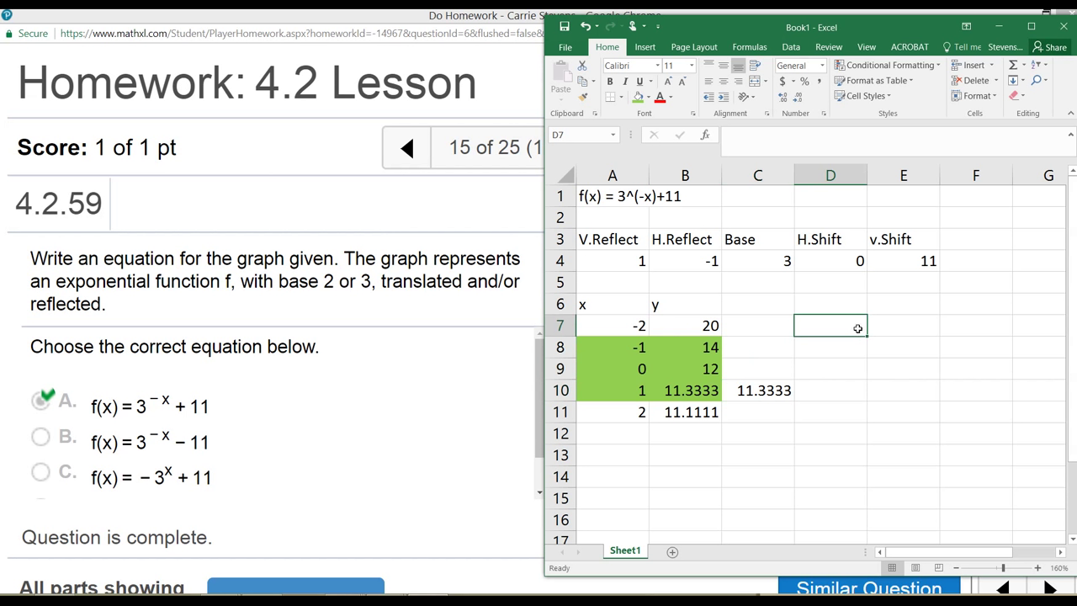
click(632, 372)
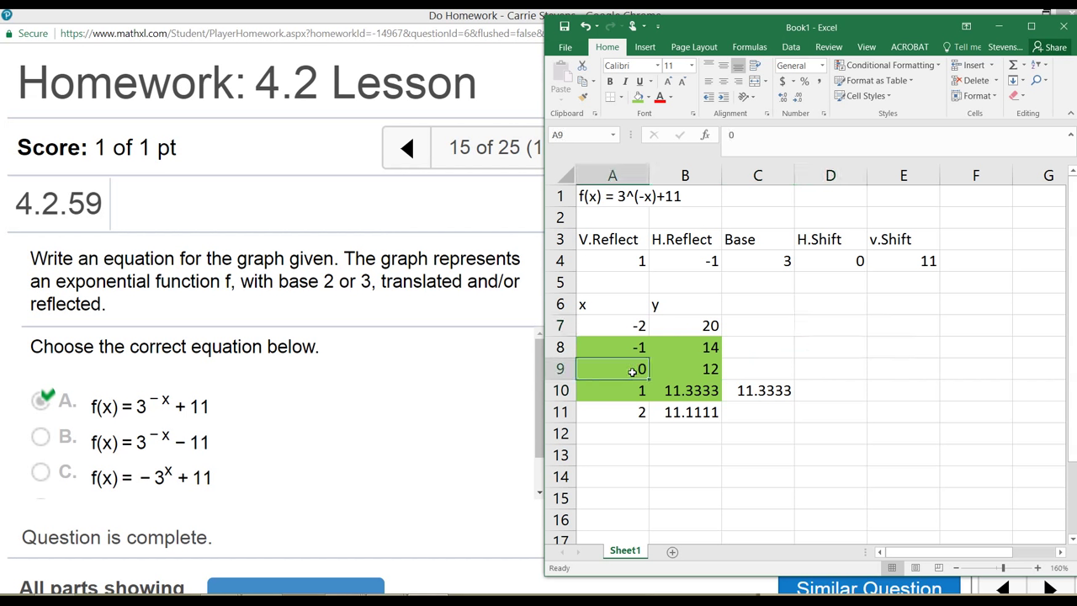
Enter =3^0 in cell D7 and extend the formula to =3^0+11.
click(813, 327)
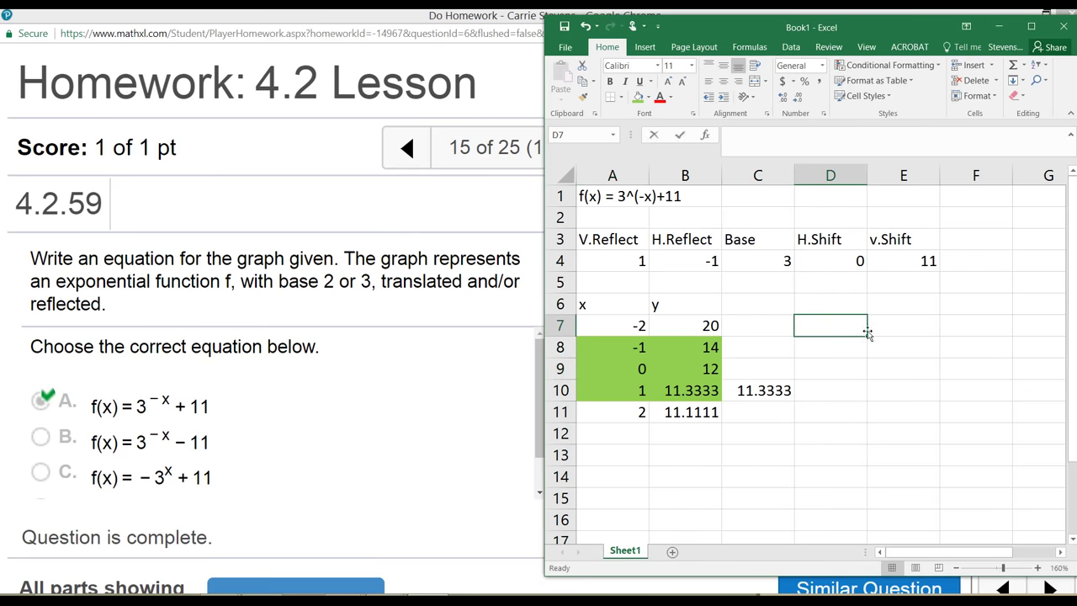
text(=)
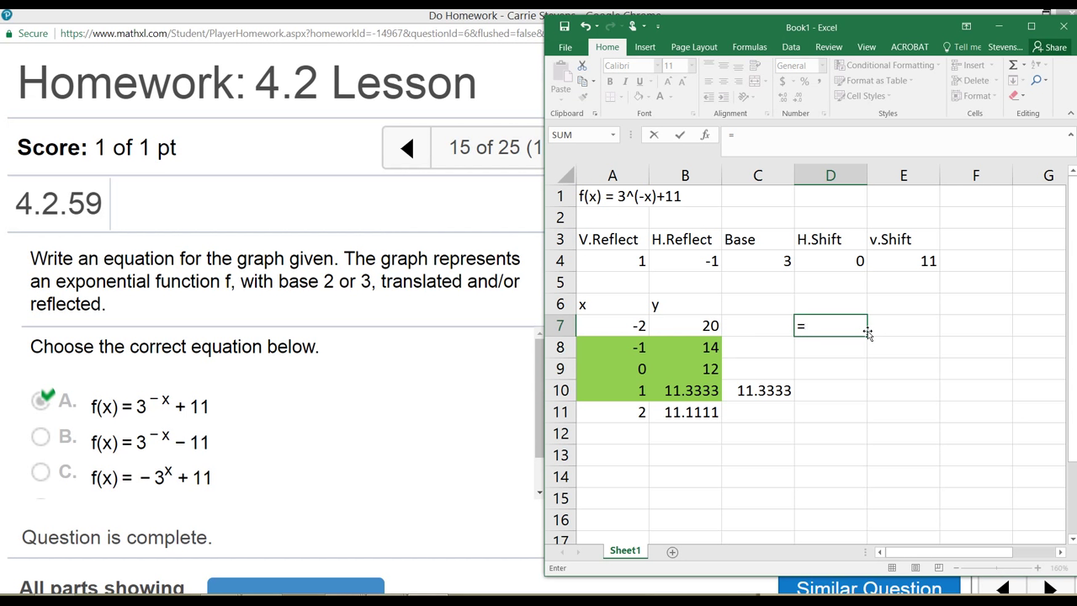
text(3)
text(0)
key(Return)
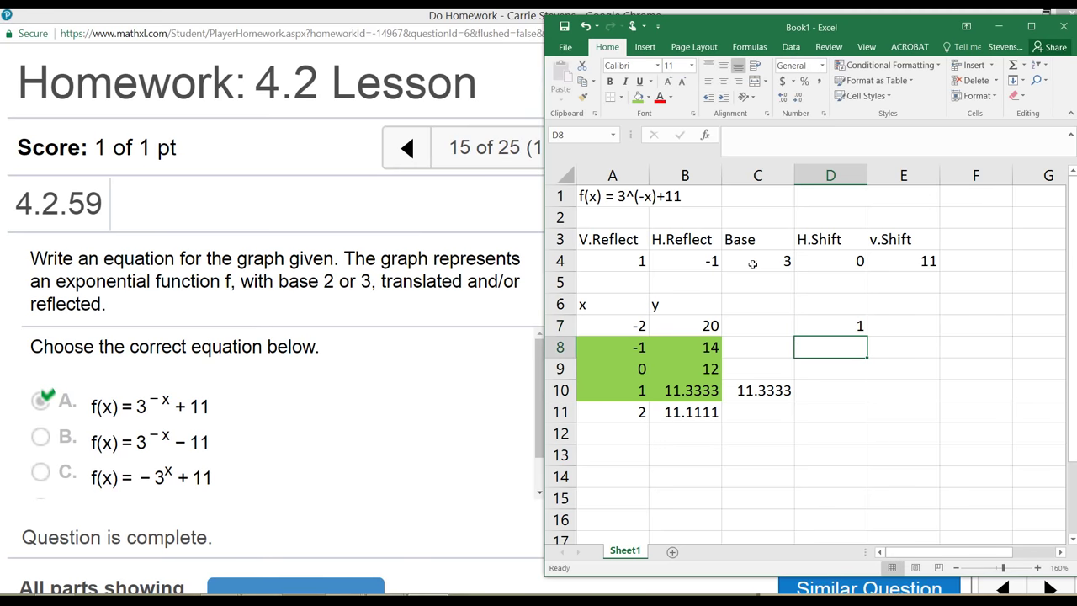
click(823, 325)
click(816, 143)
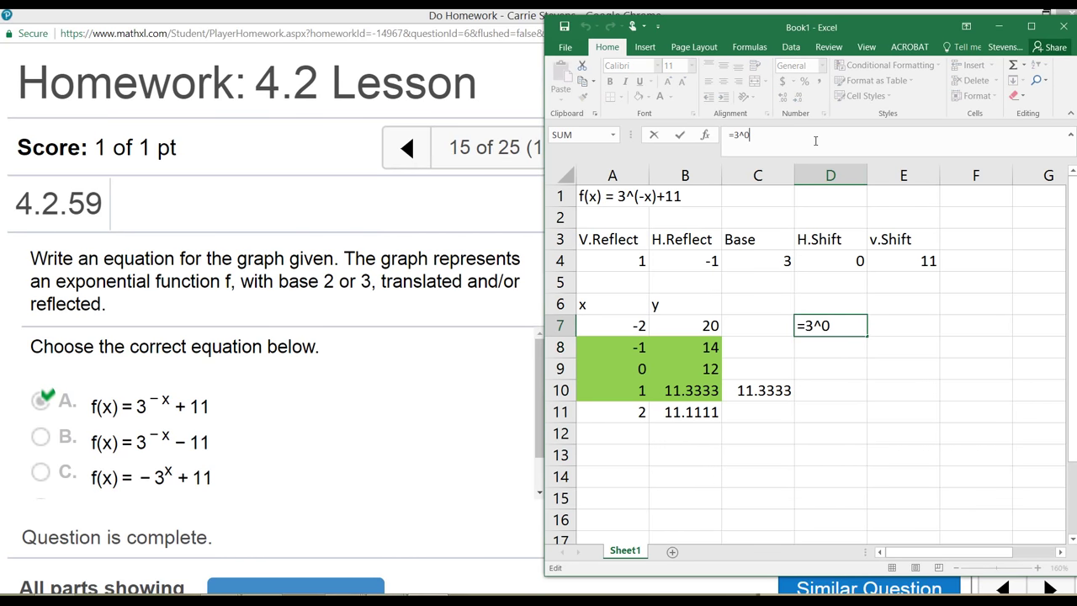
text(+11)
key(Return)
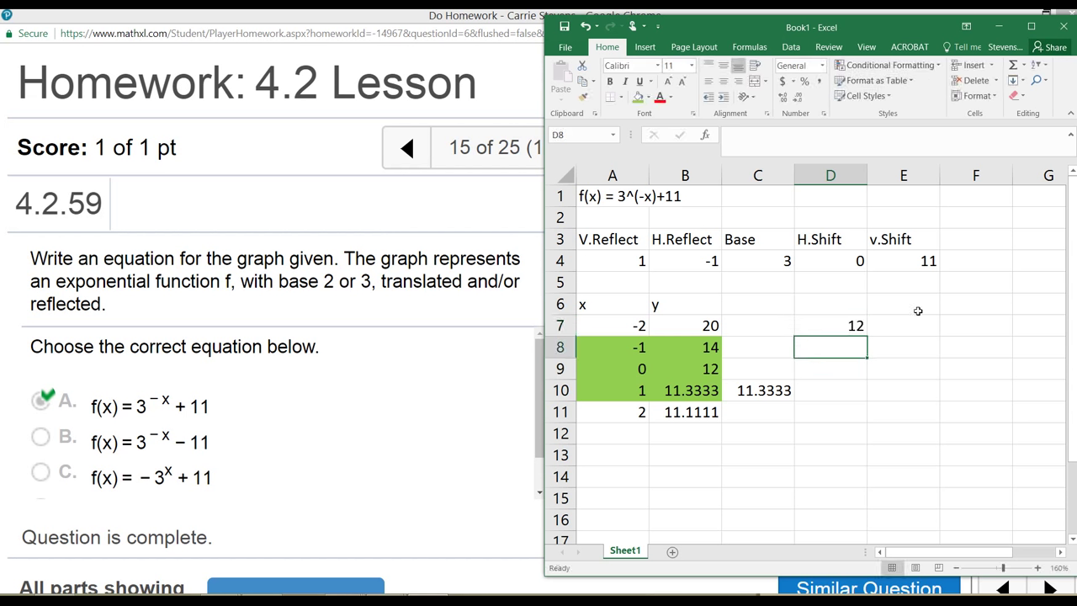
Change the formula in cell D7 to =3^(-0)+11 and select the x = 0 cell A9.
click(862, 326)
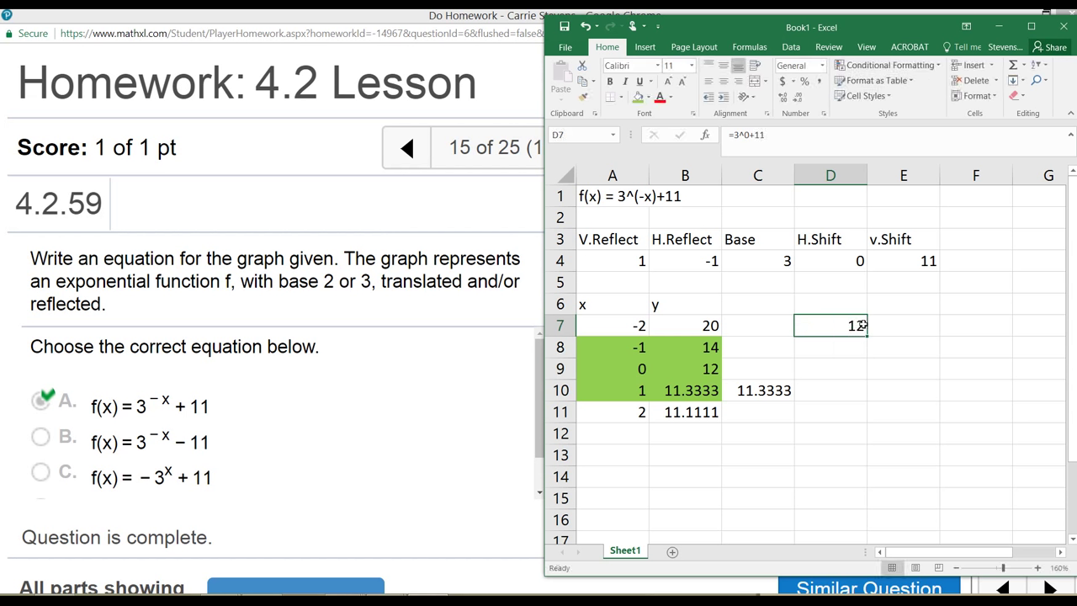
click(744, 137)
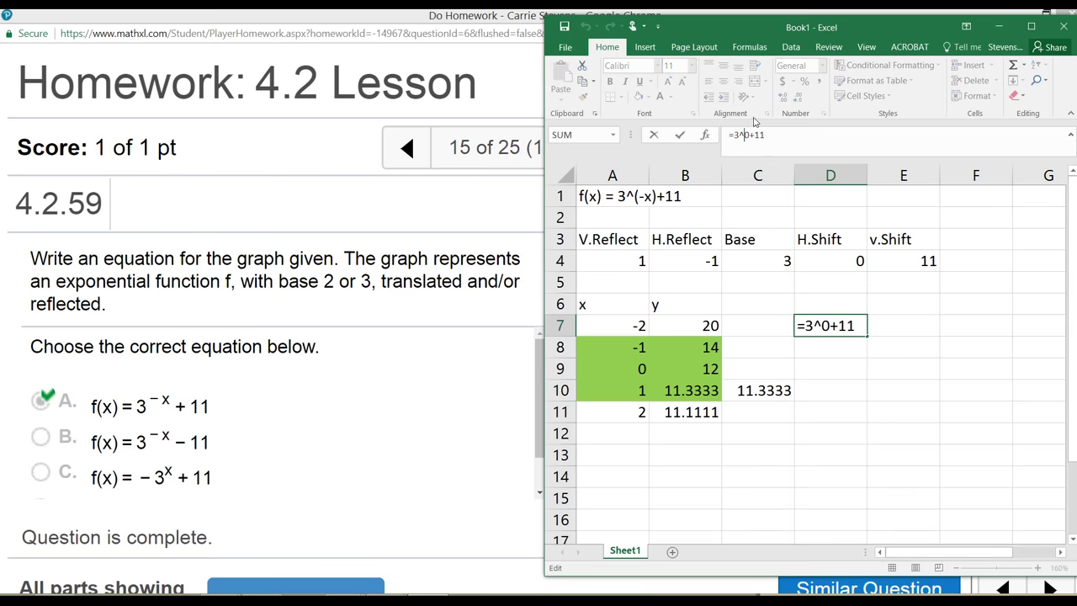
key(Delete)
key(Delete)
key(Delete)
key(Delete)
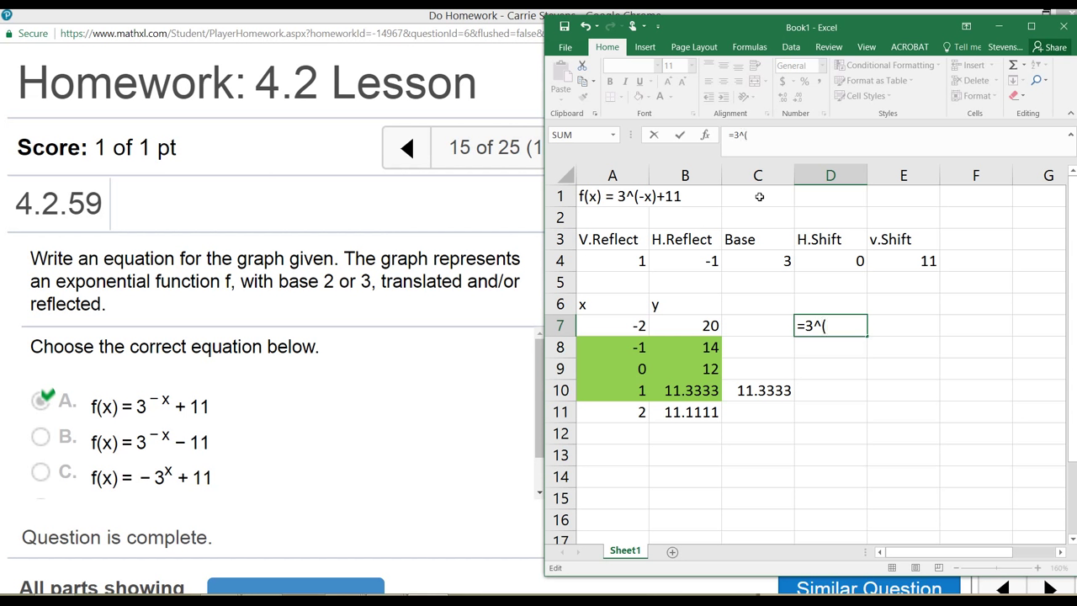
text((-0)+11)
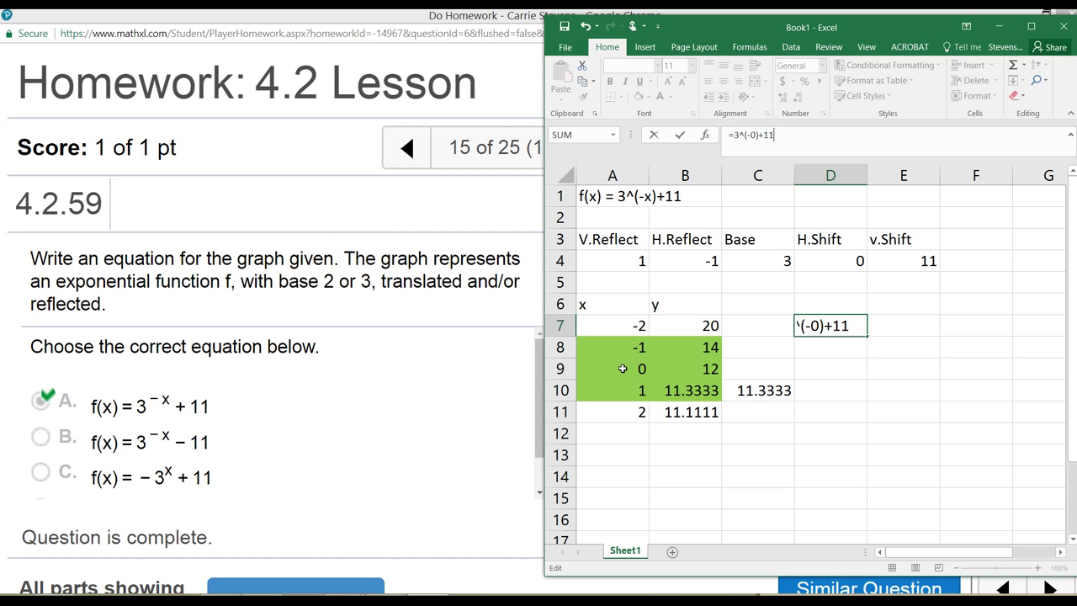
key(ctrl+Return)
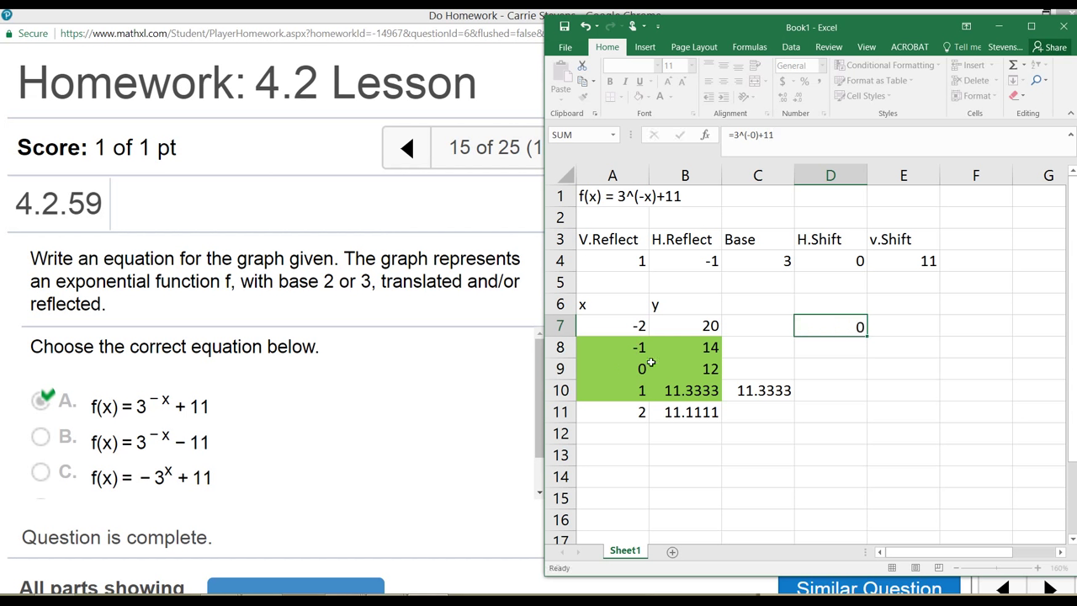
key(Return)
click(620, 368)
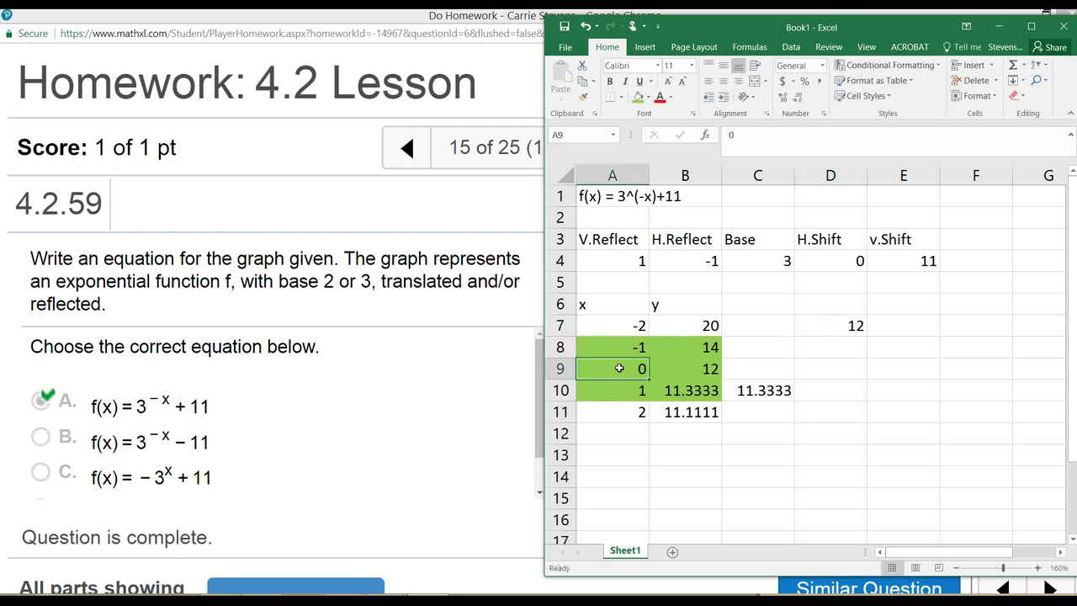
Review the formula in D7 and the row 4 parameters, and clear the comparison value in C10 and the trial formula in D7.
click(860, 325)
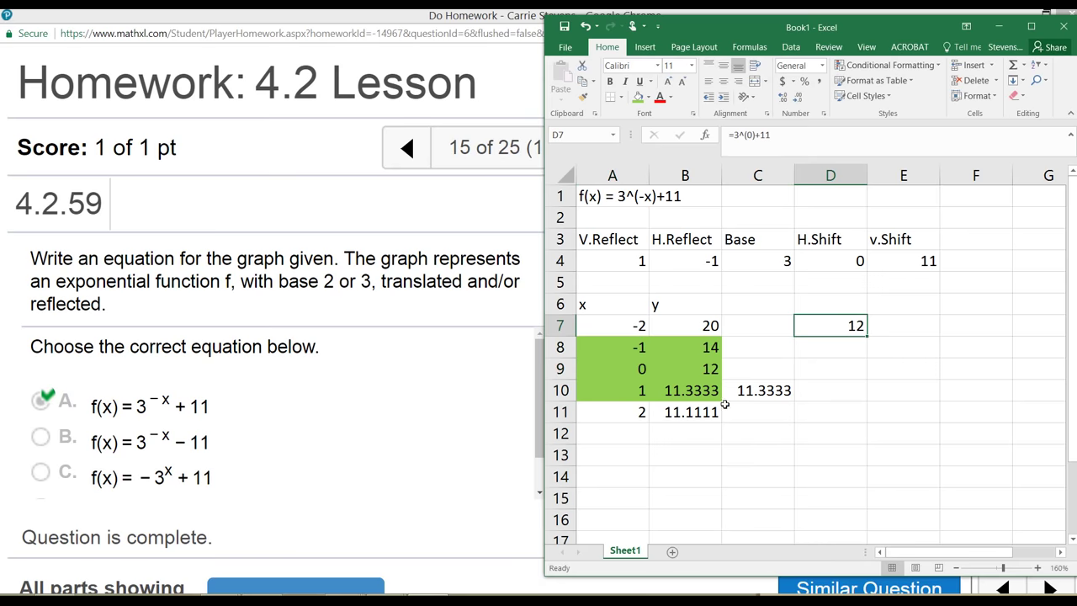
drag(620, 261, 926, 258)
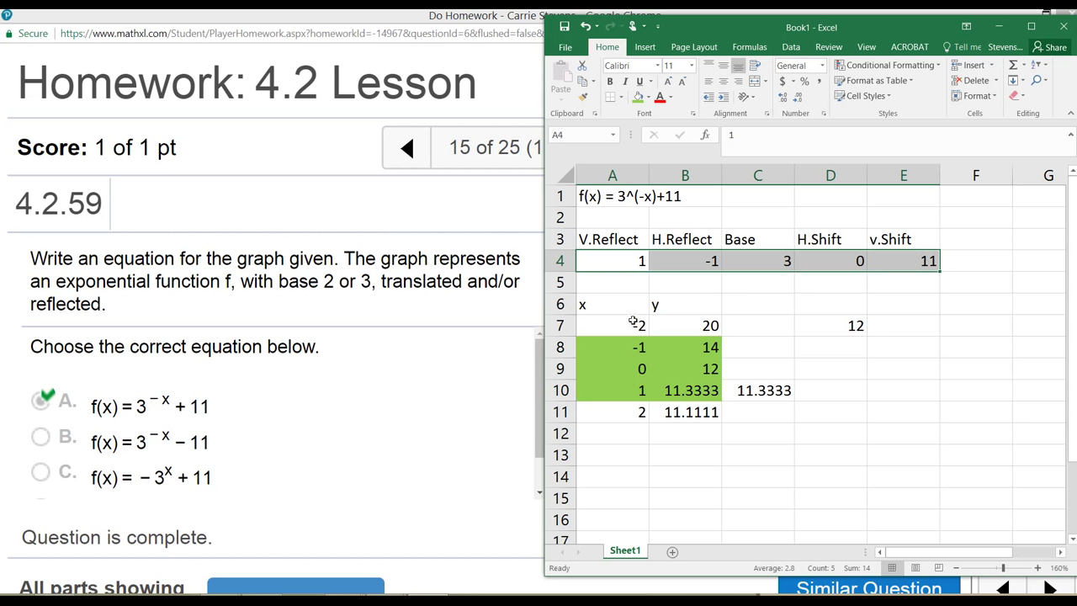
click(744, 334)
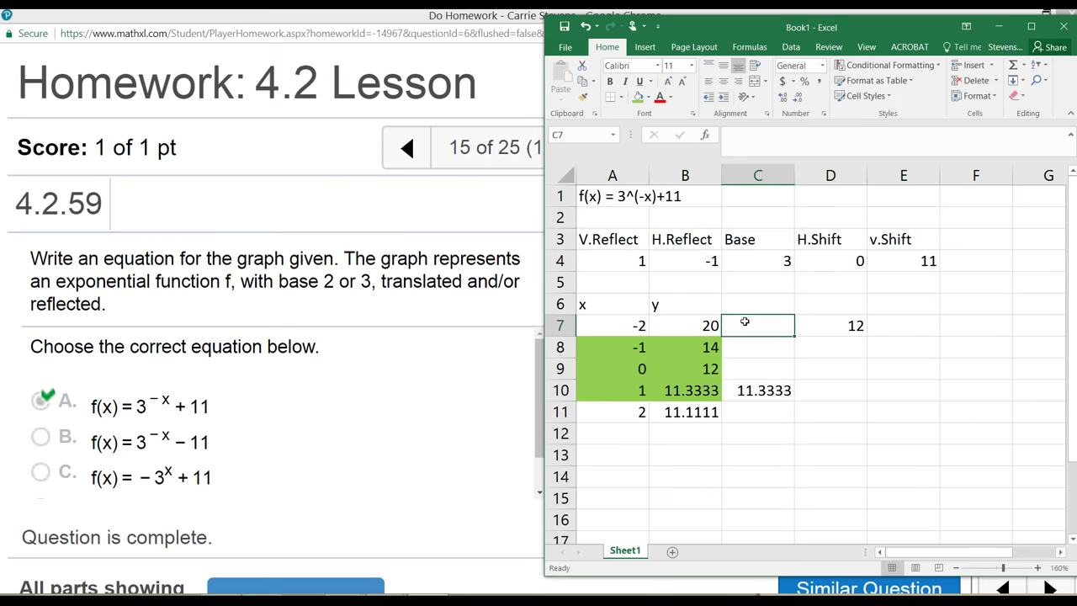
click(772, 391)
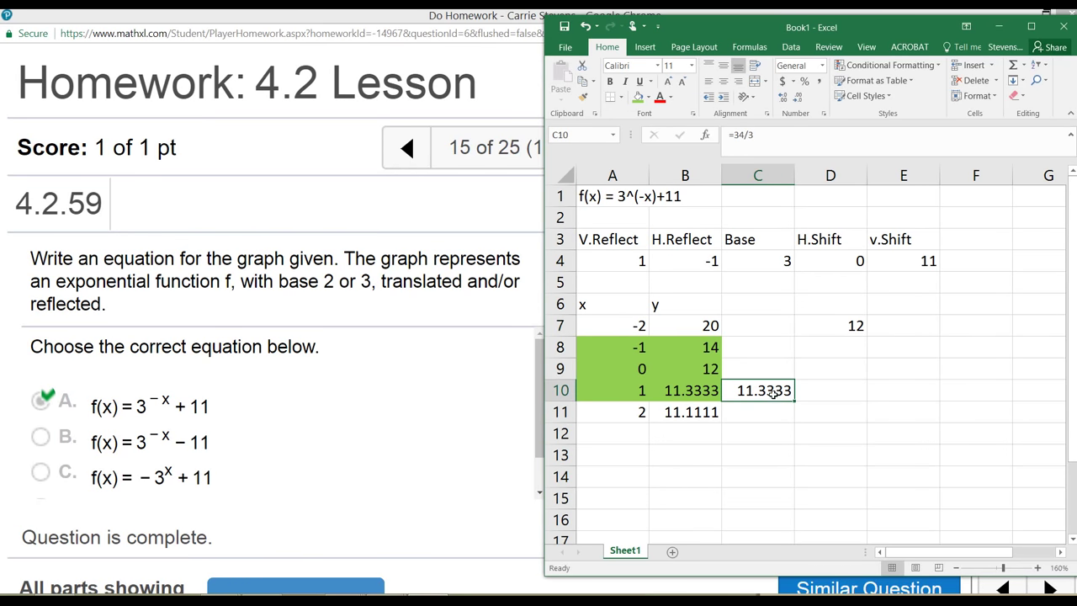
key(Delete)
click(780, 411)
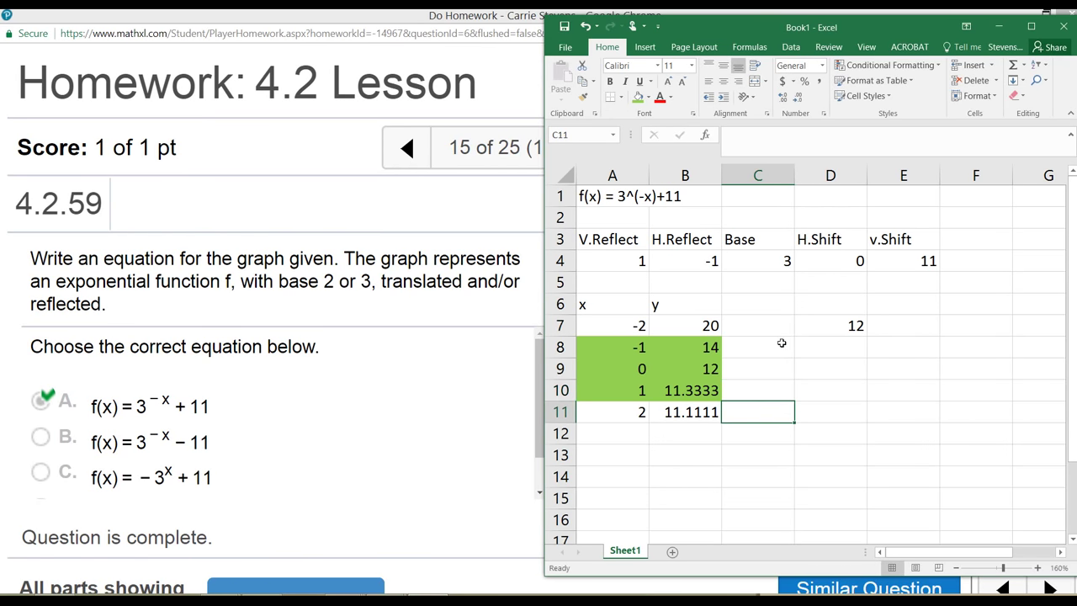
click(830, 328)
key(Delete)
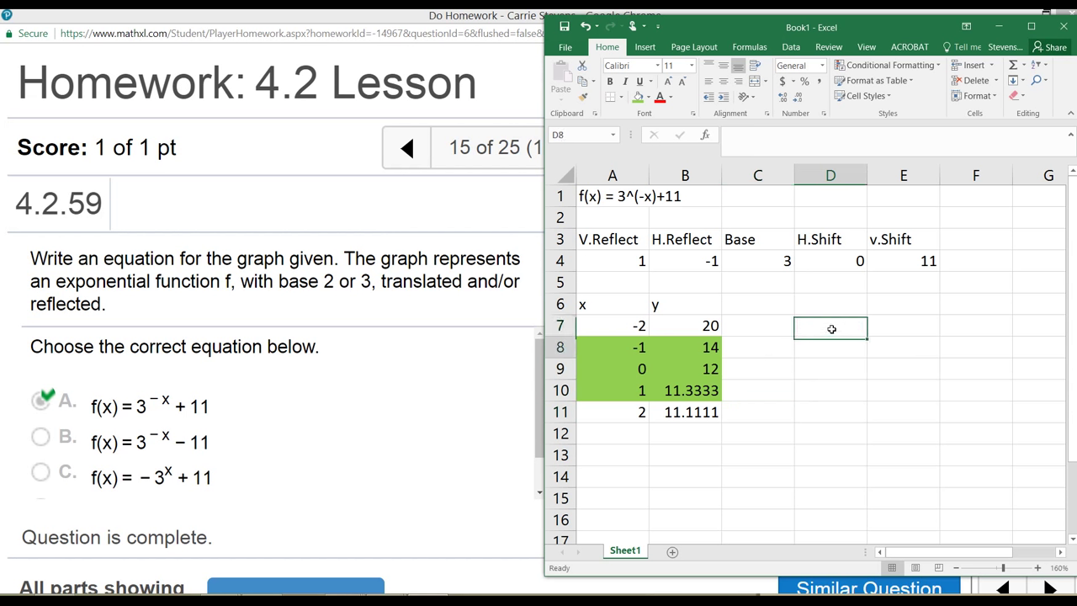
Enter the formula =3^(--2)+11 in cell C7 to evaluate the function at x = -2.
click(783, 325)
text(=)
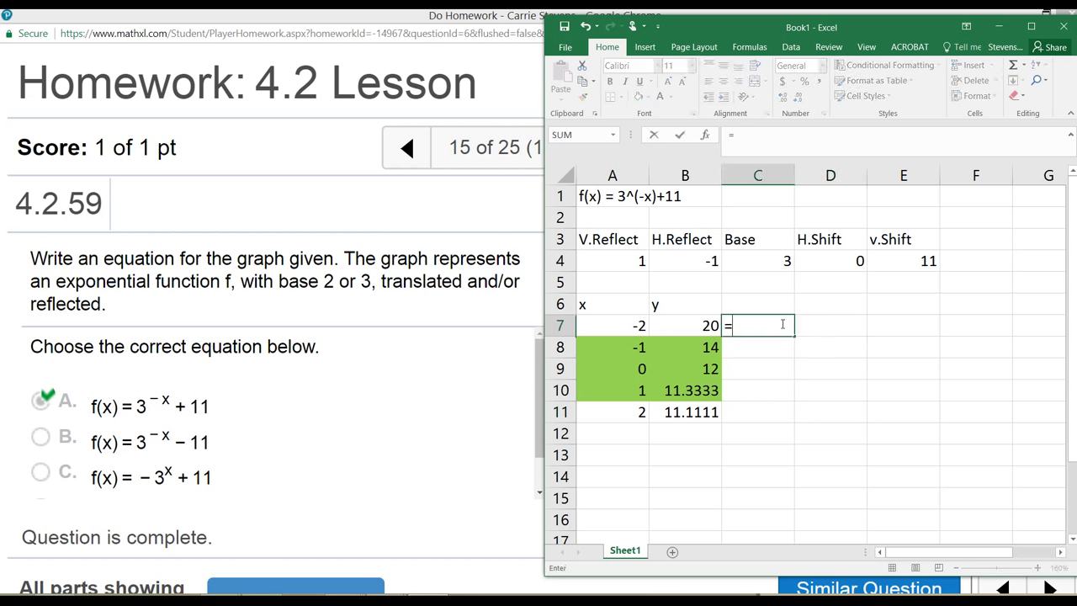
text(3^(--2)+)
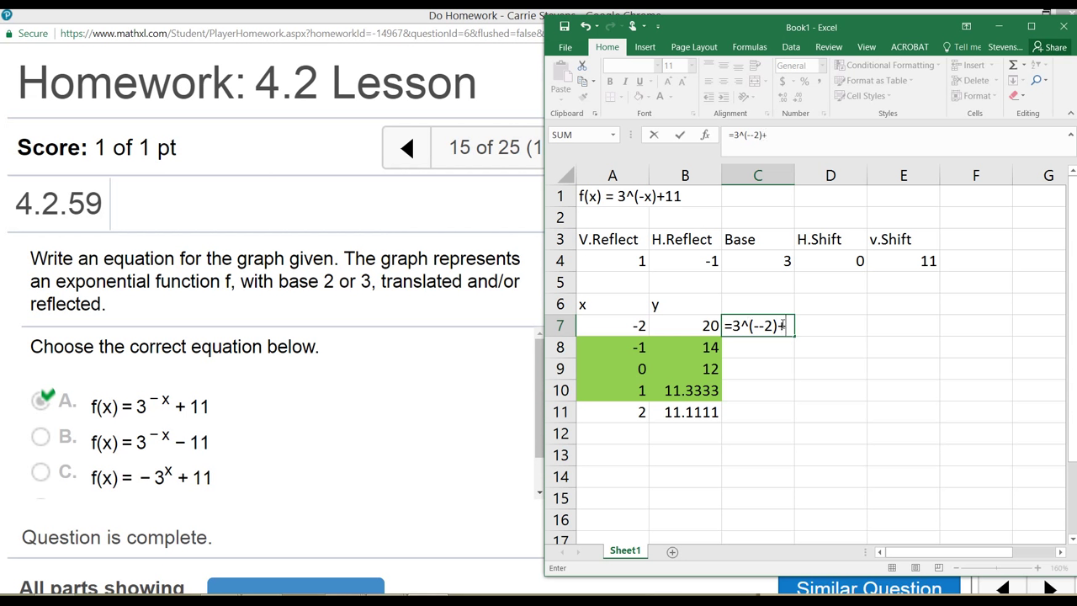
text(11)
key(Return)
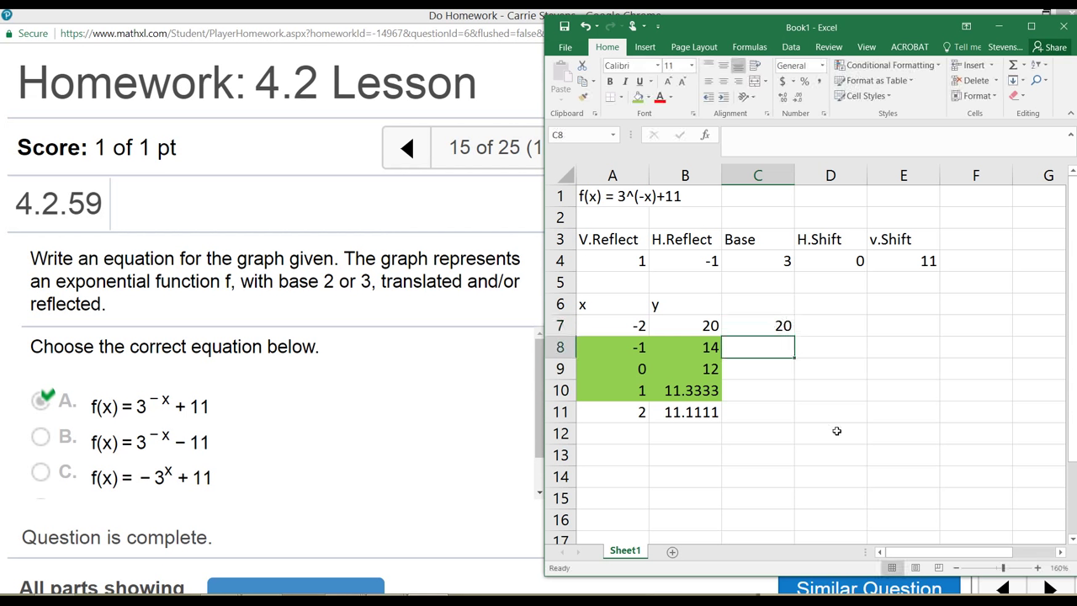
Enter the formula =3^(--1)+11 in cell C8 to evaluate the function at x = -1.
text(=)
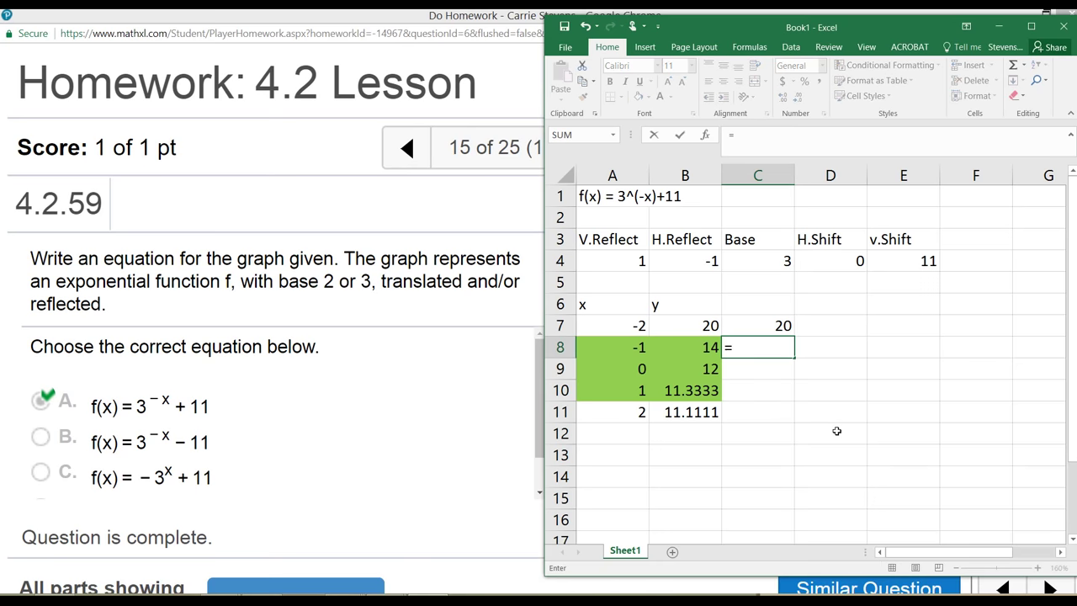
text(3^)
text(--1)+11)
key(Return)
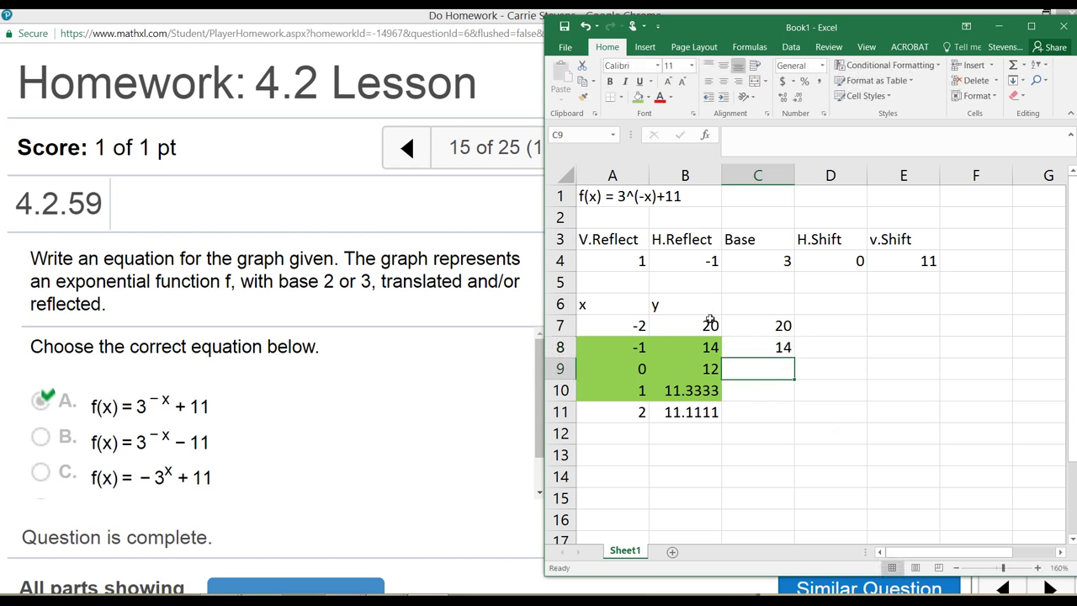
Clear the contents of the check cells C7:C8 and switch to the homework window in Chrome.
drag(725, 325, 742, 344)
right_click(746, 353)
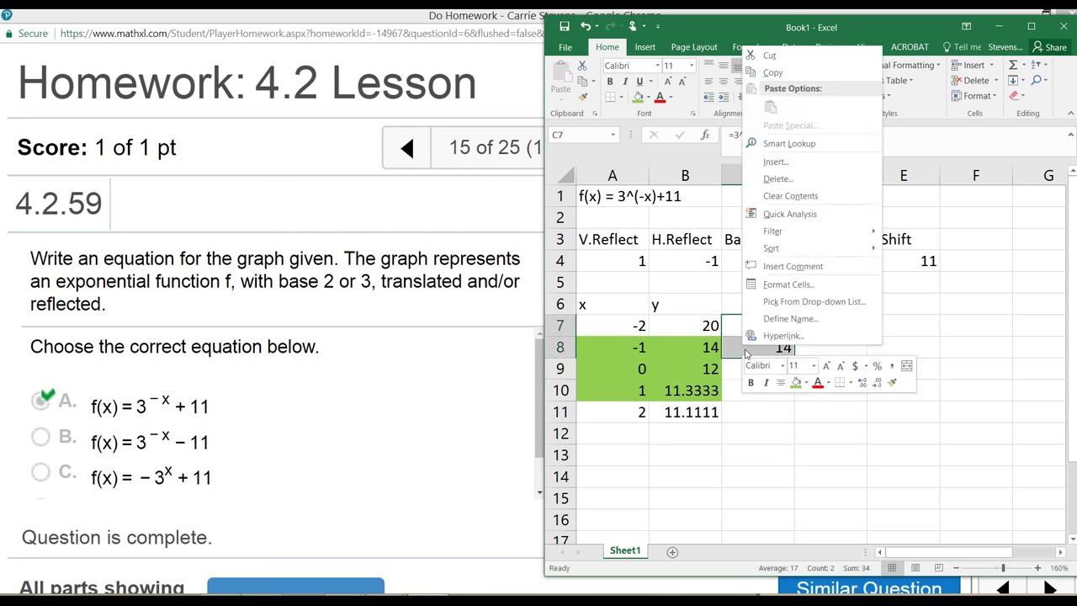
click(790, 196)
click(305, 422)
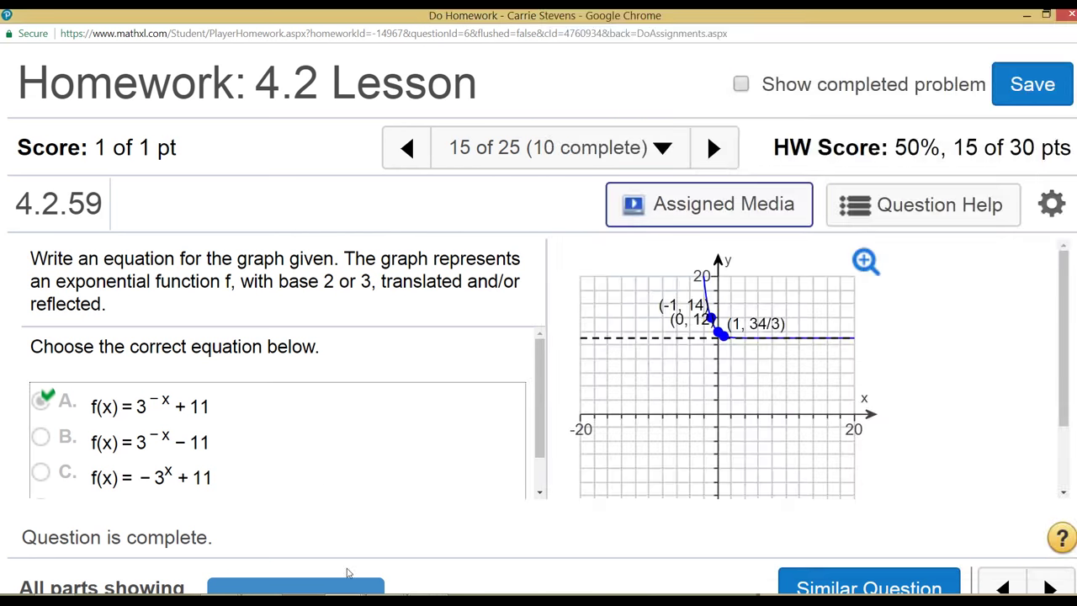